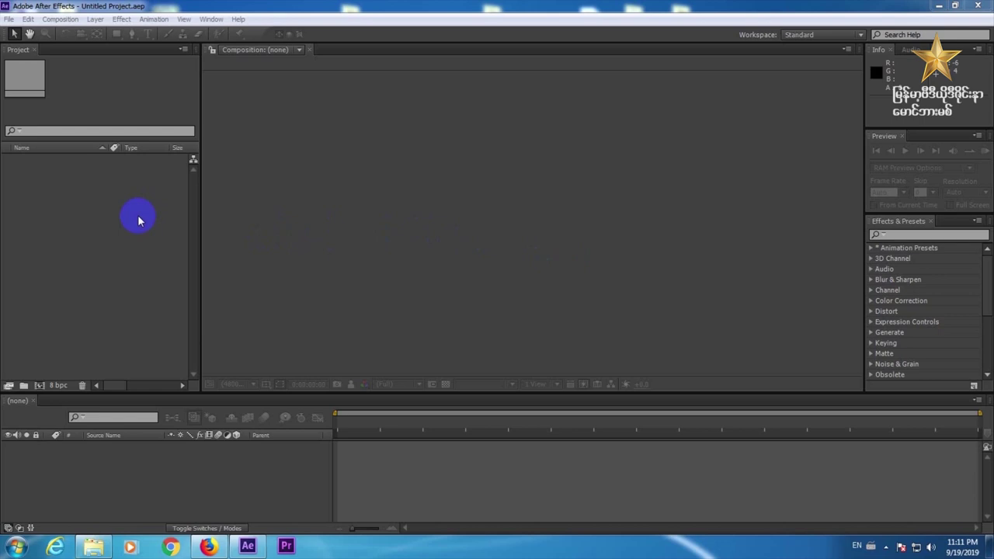
Step: Preview the Car Photo and Show images in the source folder and return to After Effects
{"action": "left_click", "coordinate": [94, 546]}
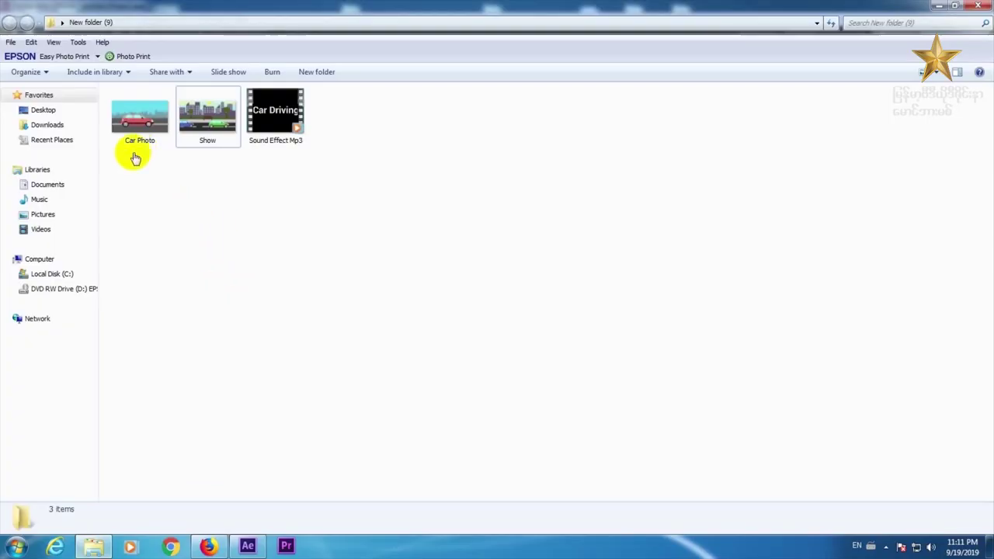
{"action": "double_click", "coordinate": [138, 128]}
{"action": "left_click", "coordinate": [977, 7]}
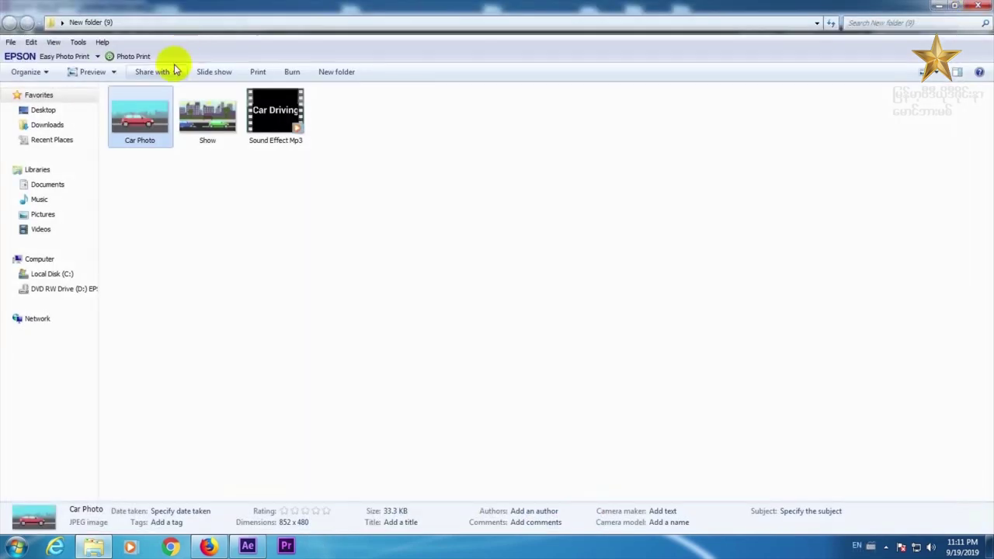
{"action": "double_click", "coordinate": [206, 116]}
{"action": "left_click", "coordinate": [976, 6]}
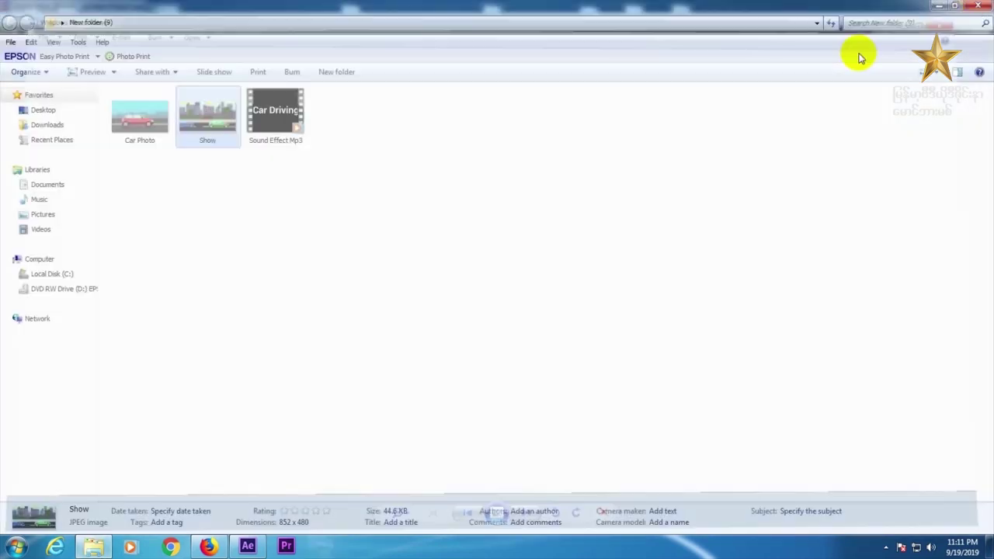
{"action": "left_click", "coordinate": [938, 5]}
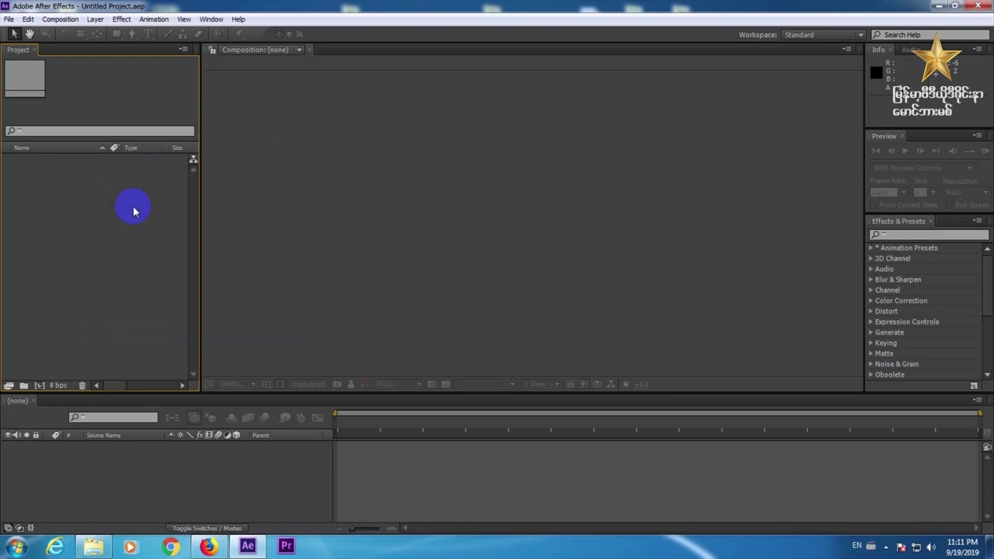
Step: Import the Car Photo and Show images into the project as footage
{"action": "double_click", "coordinate": [89, 200]}
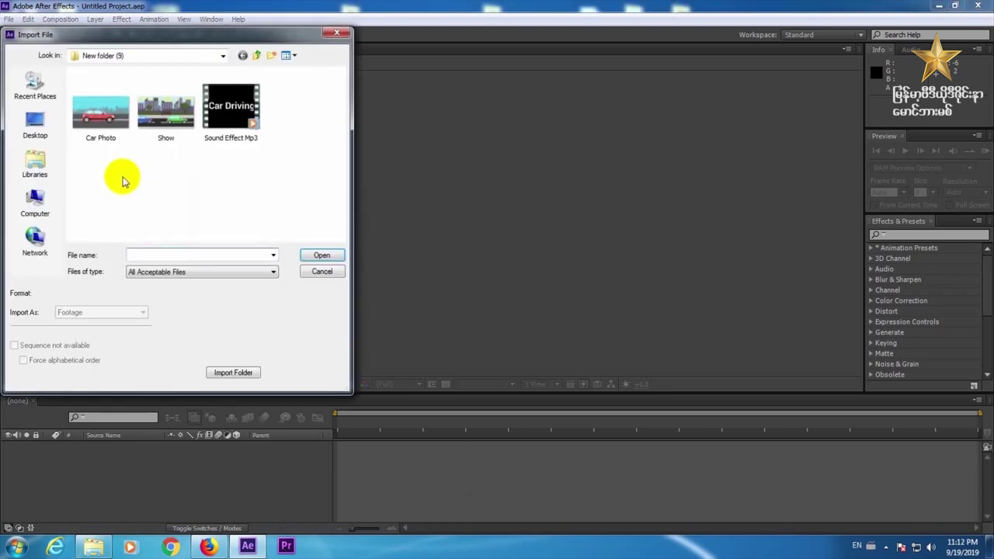
{"action": "left_click_drag", "start_coordinate": [84, 166], "coordinate": [177, 120]}
{"action": "left_click", "coordinate": [320, 253]}
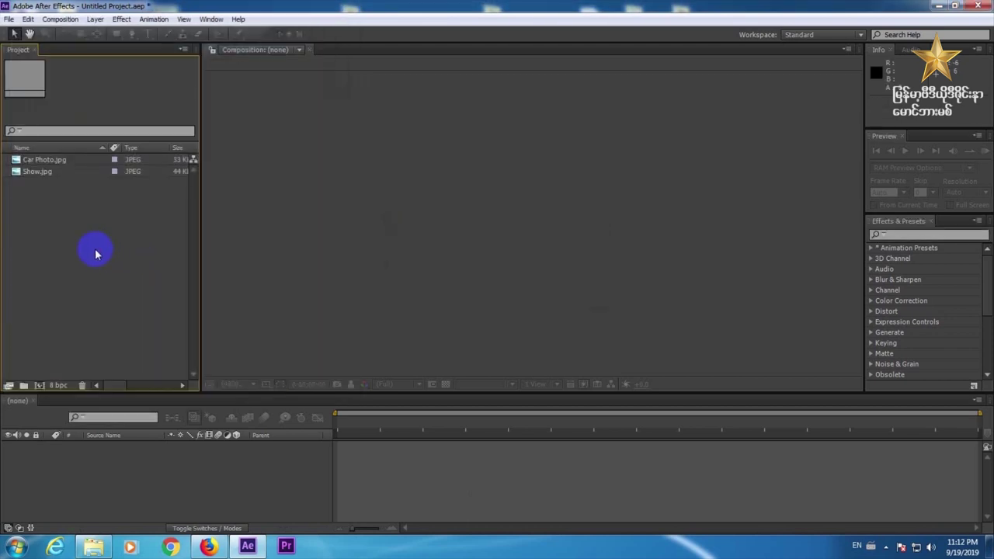
Step: Create a new composition named 2D Animation with a black (000000) background color
{"action": "left_click", "coordinate": [39, 385]}
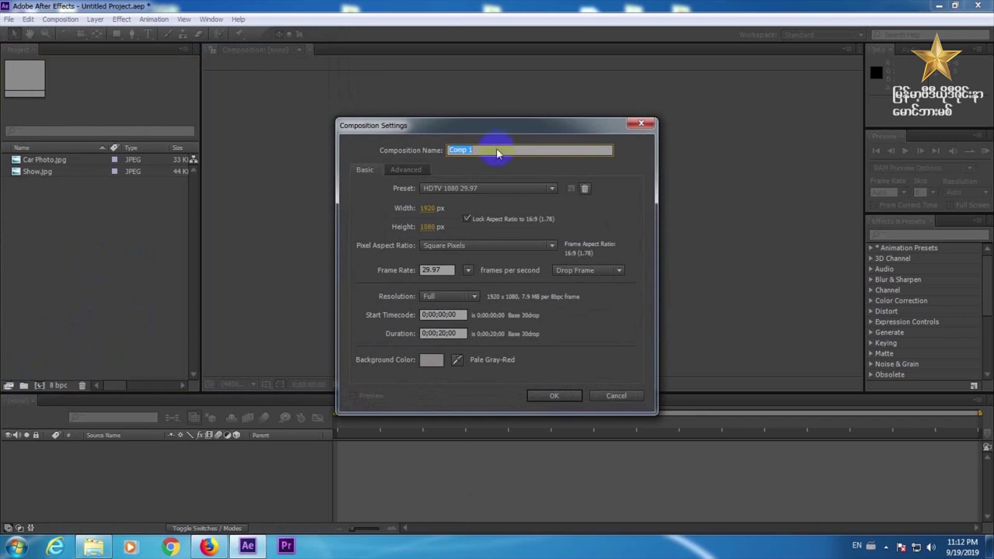
{"action": "left_click", "coordinate": [388, 150]}
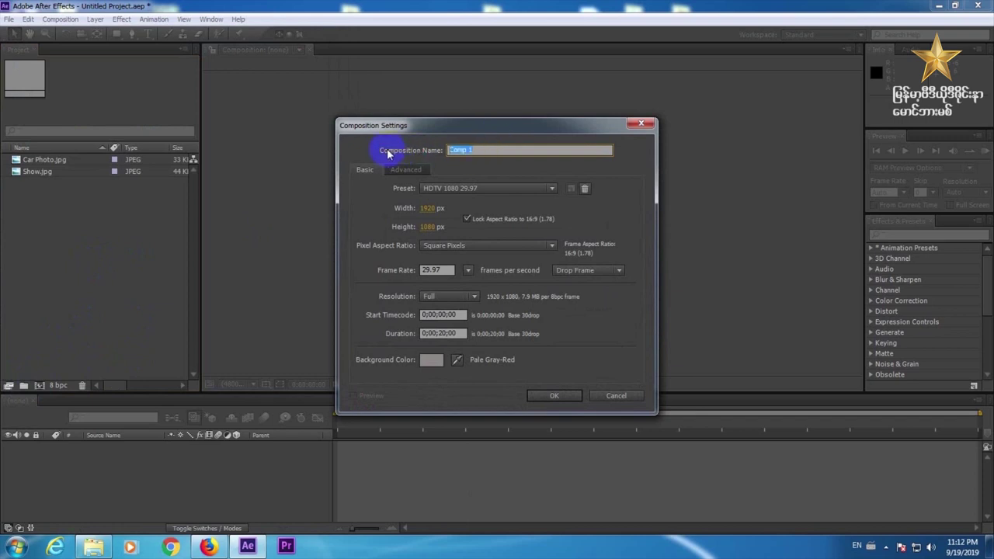
{"action": "type", "text": "2D Animation"}
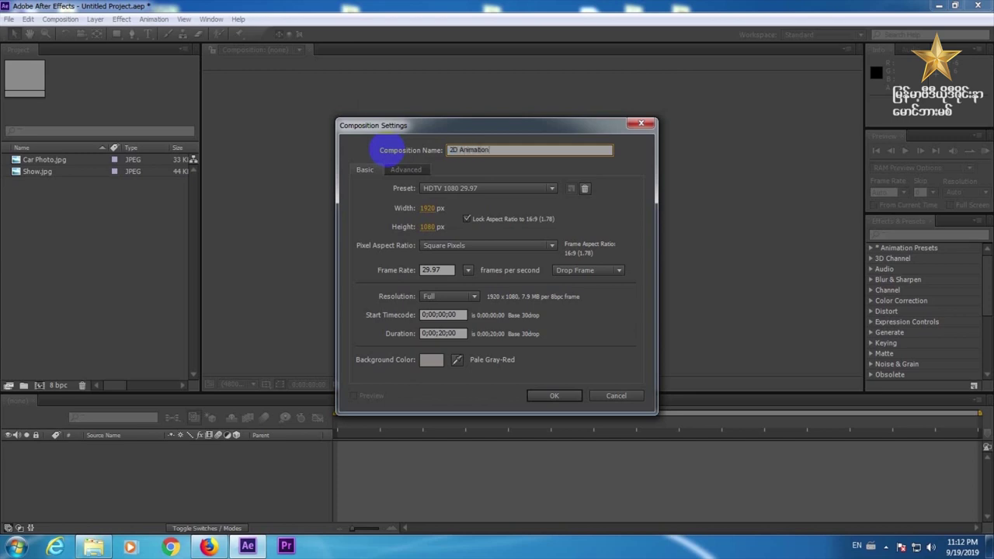
{"action": "left_click", "coordinate": [431, 366]}
{"action": "left_click_drag", "start_coordinate": [771, 329], "coordinate": [706, 416]}
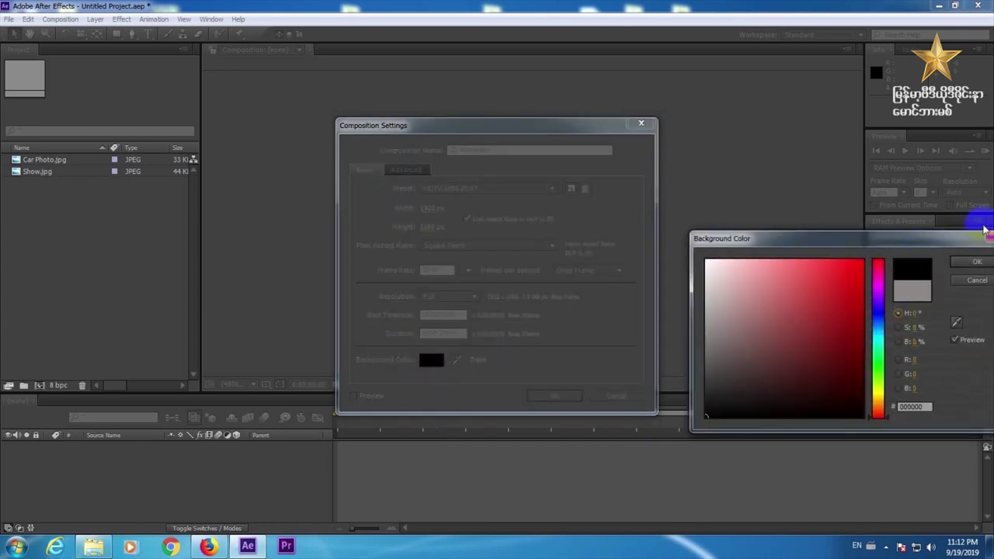
{"action": "left_click", "coordinate": [976, 264]}
{"action": "left_click", "coordinate": [550, 397]}
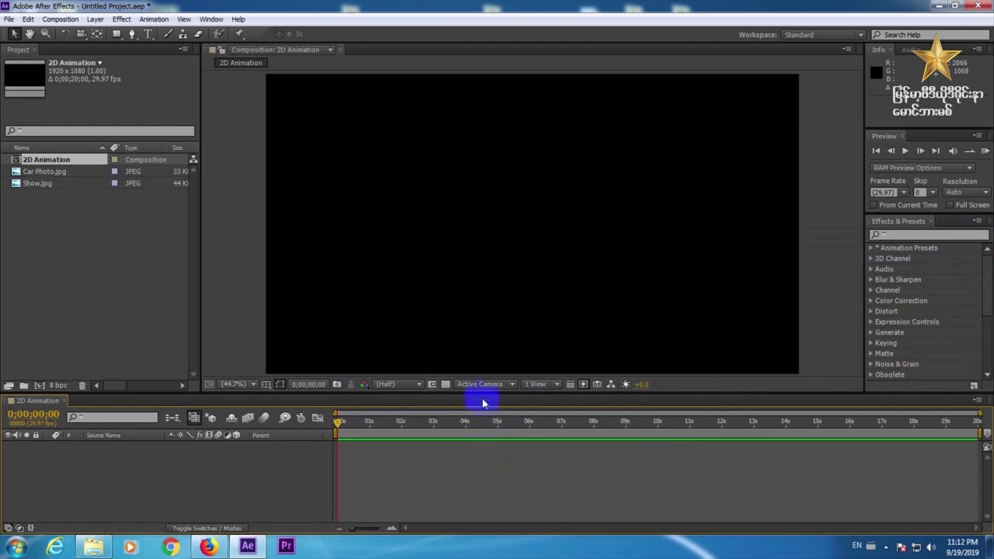
Step: Add Car Photo.jpg to the 2D Animation composition and scale it up to fill the whole frame
{"action": "left_click_drag", "start_coordinate": [481, 394], "coordinate": [492, 417]}
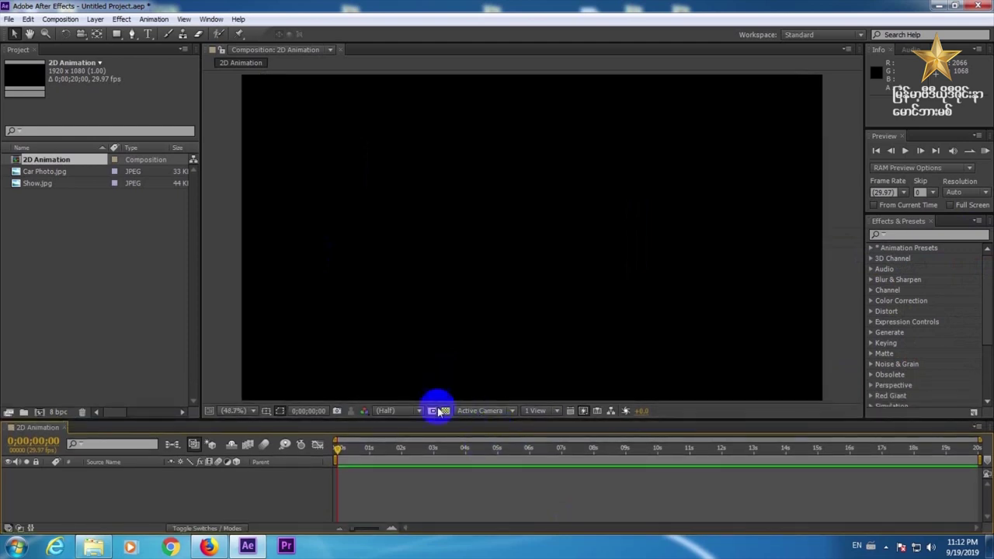
{"action": "left_click", "coordinate": [152, 326]}
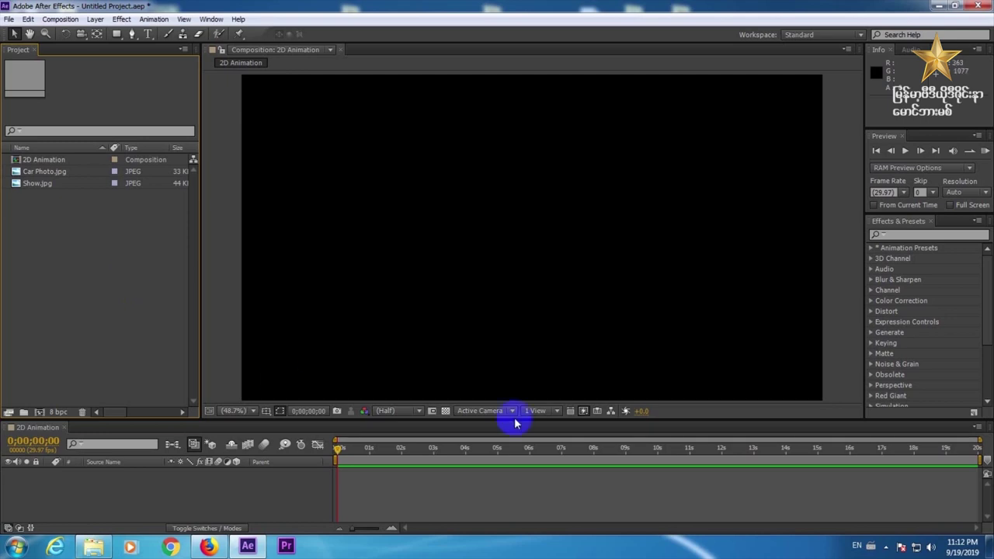
{"action": "left_click_drag", "start_coordinate": [47, 176], "coordinate": [111, 481]}
{"action": "left_click_drag", "start_coordinate": [662, 311], "coordinate": [828, 417]}
{"action": "left_click", "coordinate": [508, 267]}
{"action": "left_click", "coordinate": [438, 262]}
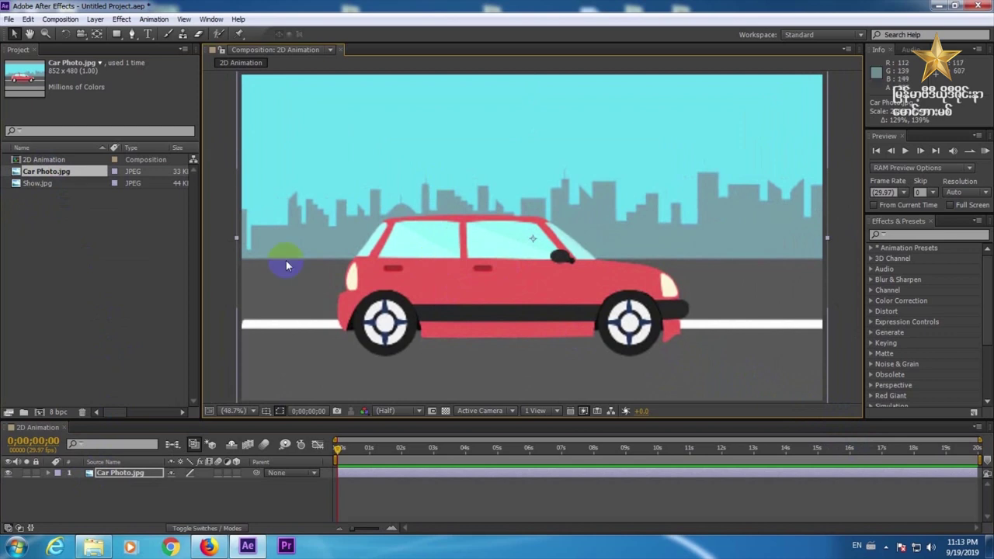
Step: With the photo layer deselected, start a Pen tool outline at the car's lower rear corner and curve it up the rear wheel arch
{"action": "left_click", "coordinate": [130, 36]}
{"action": "left_click", "coordinate": [459, 274]}
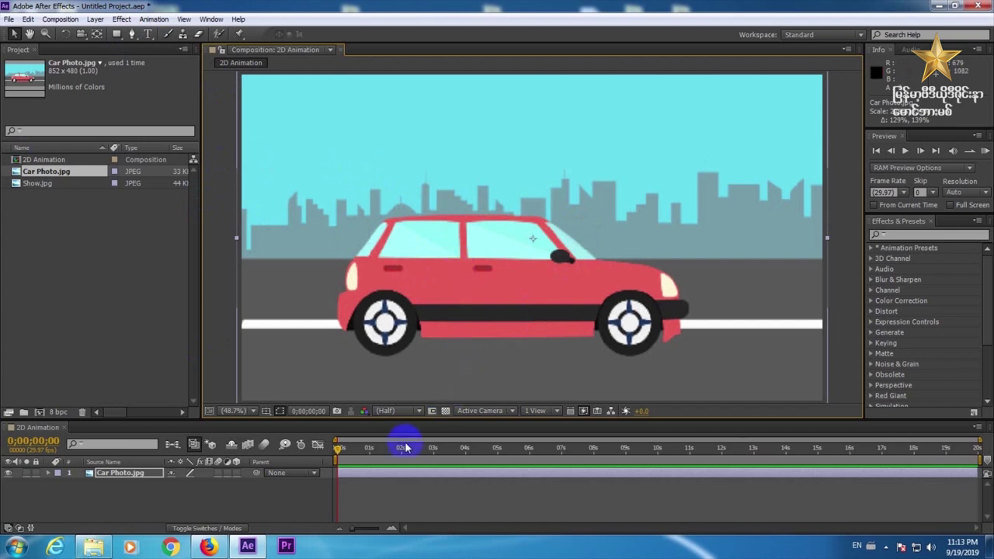
{"action": "left_click", "coordinate": [432, 473]}
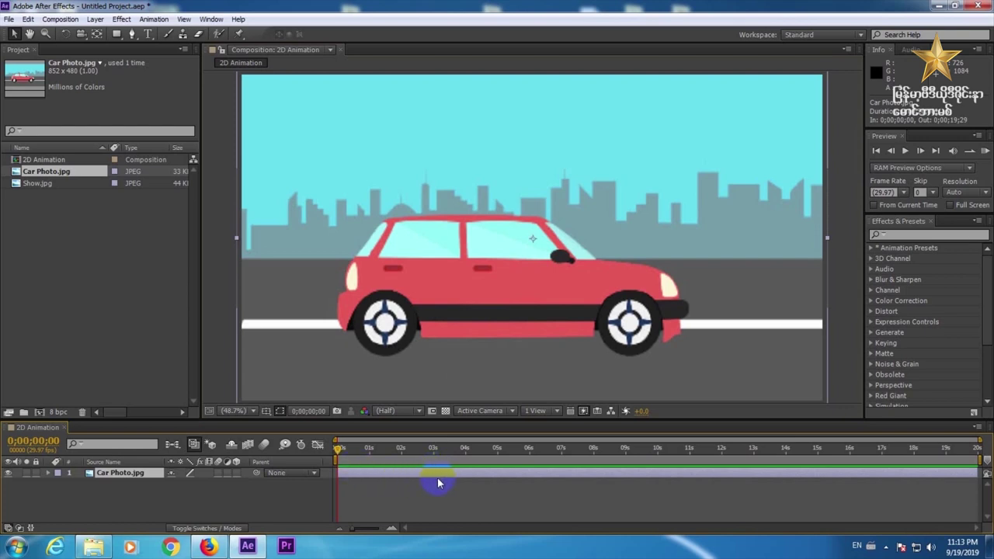
{"action": "left_click", "coordinate": [437, 485]}
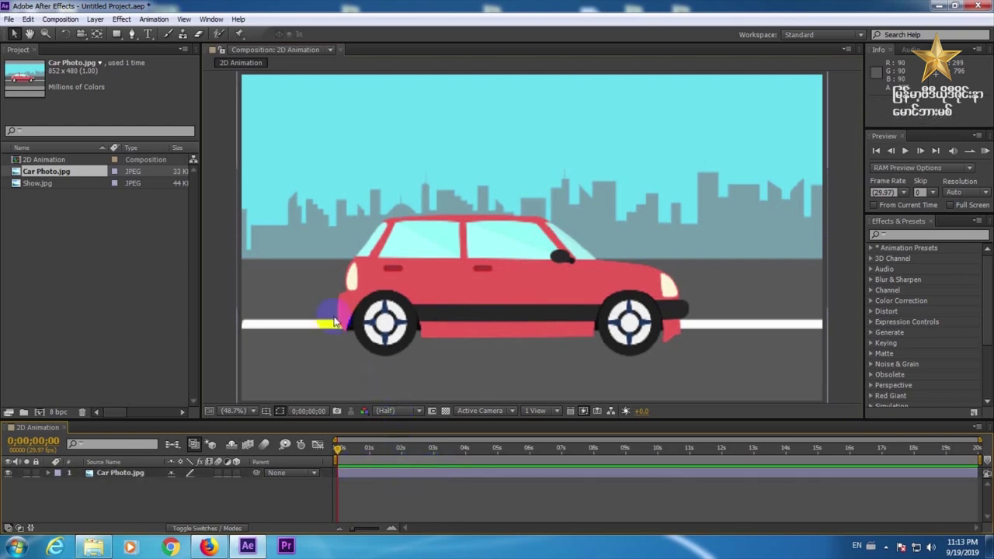
{"action": "left_click", "coordinate": [132, 34]}
{"action": "left_click", "coordinate": [371, 330]}
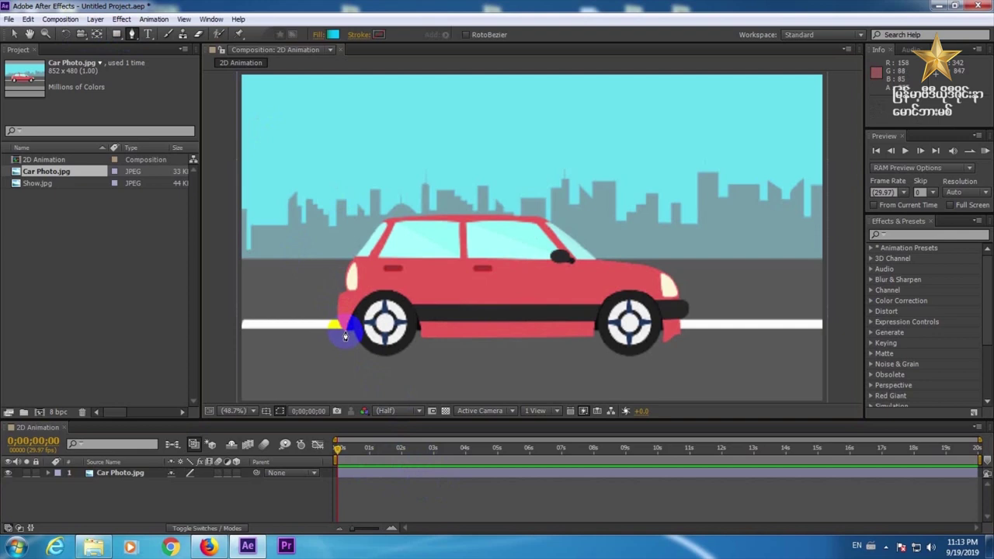
{"action": "left_click", "coordinate": [345, 335]}
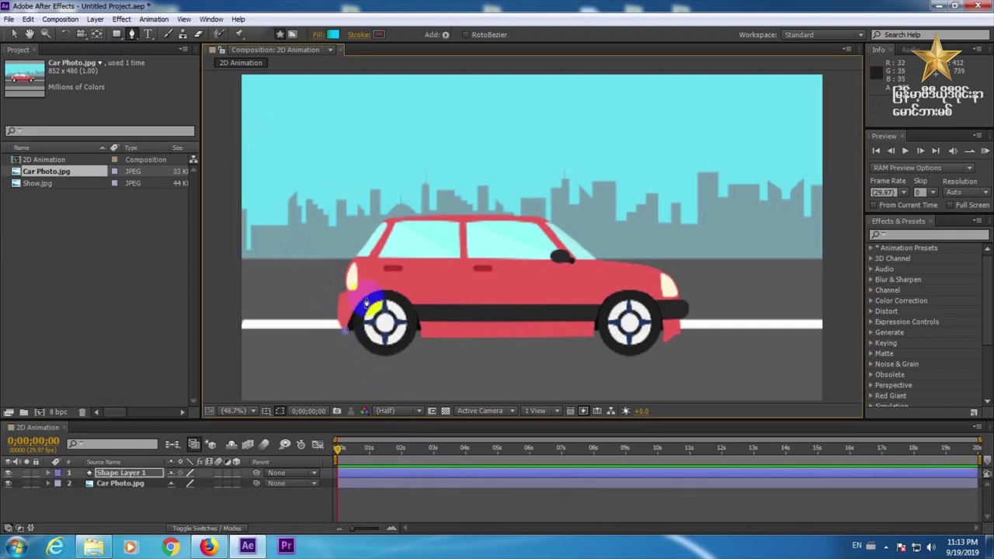
{"action": "left_click", "coordinate": [364, 300]}
{"action": "left_click_drag", "start_coordinate": [358, 310], "coordinate": [351, 311]}
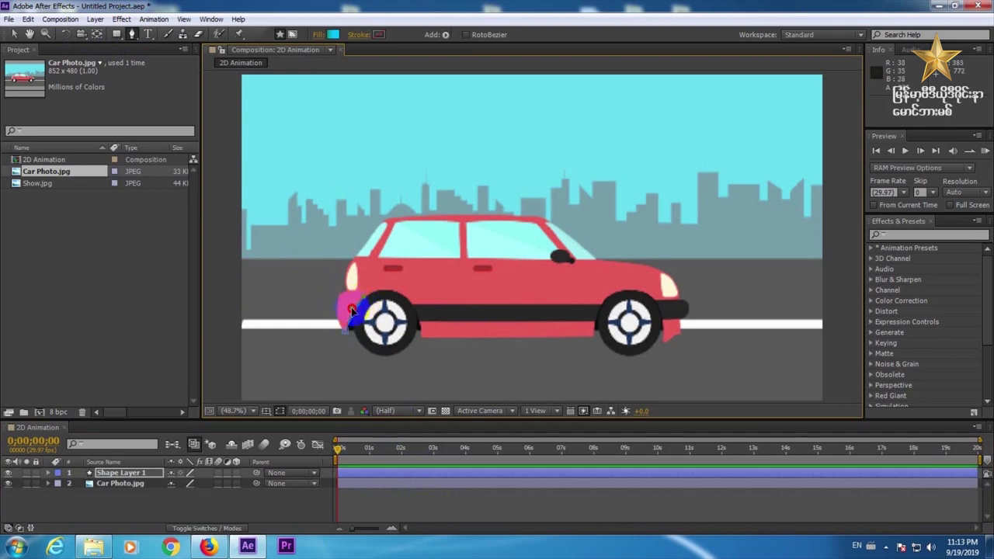
Step: Continue the car outline at 100% magnification with a curved segment over the top of the rear wheel arch
{"action": "left_click", "coordinate": [232, 411]}
{"action": "left_click", "coordinate": [247, 314]}
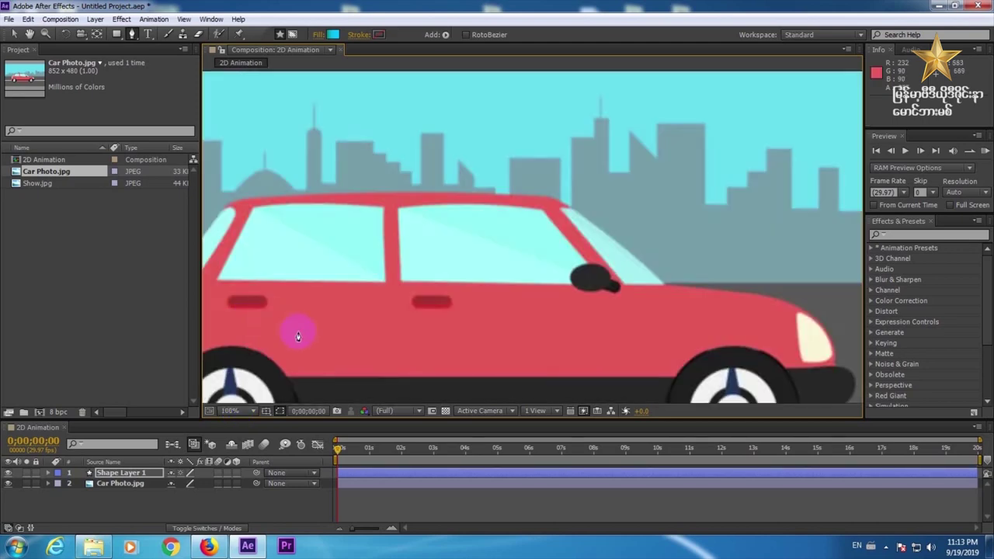
{"action": "key", "text": "h"}
{"action": "left_click_drag", "start_coordinate": [337, 351], "coordinate": [422, 187]}
{"action": "key", "text": "g"}
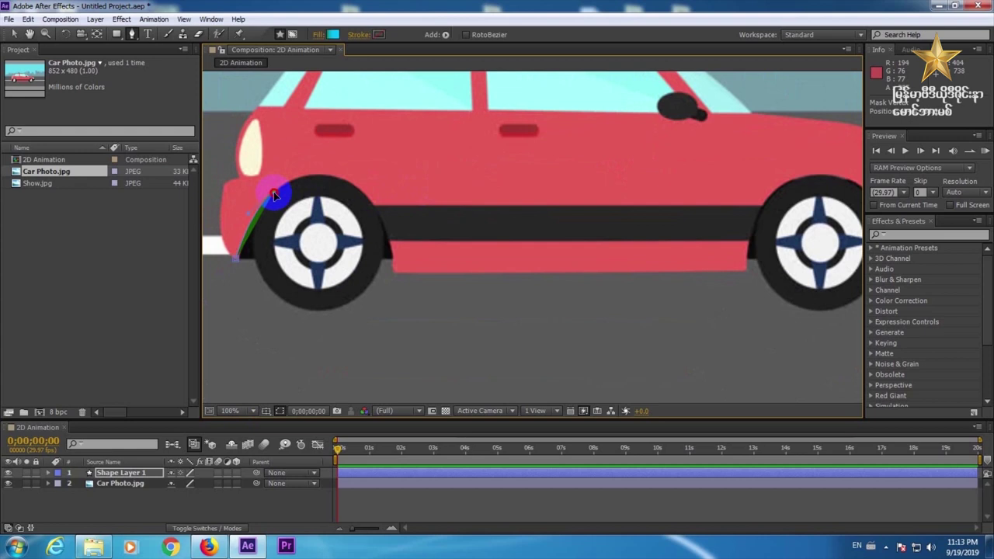
{"action": "left_click", "coordinate": [343, 184]}
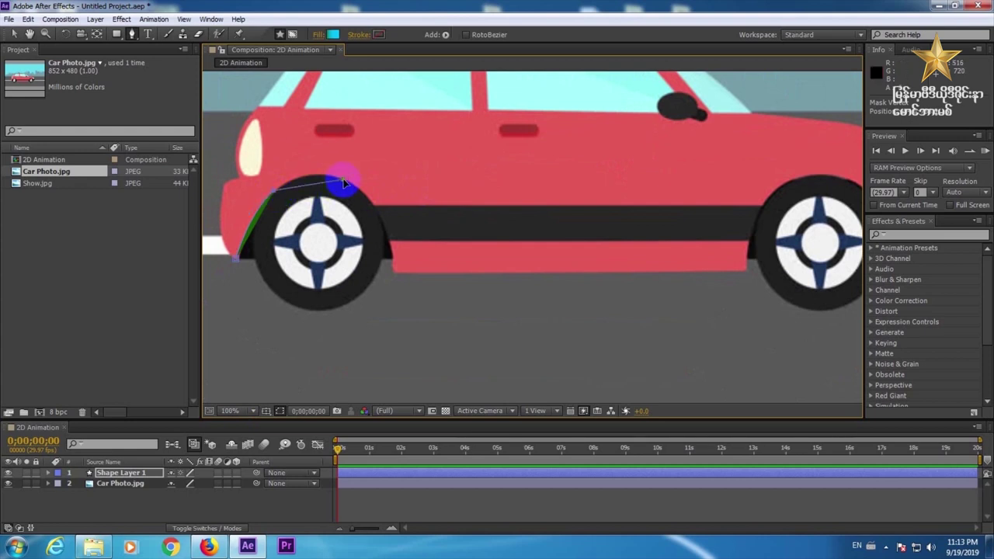
{"action": "left_click", "coordinate": [319, 184]}
{"action": "left_click_drag", "start_coordinate": [319, 184], "coordinate": [310, 160]}
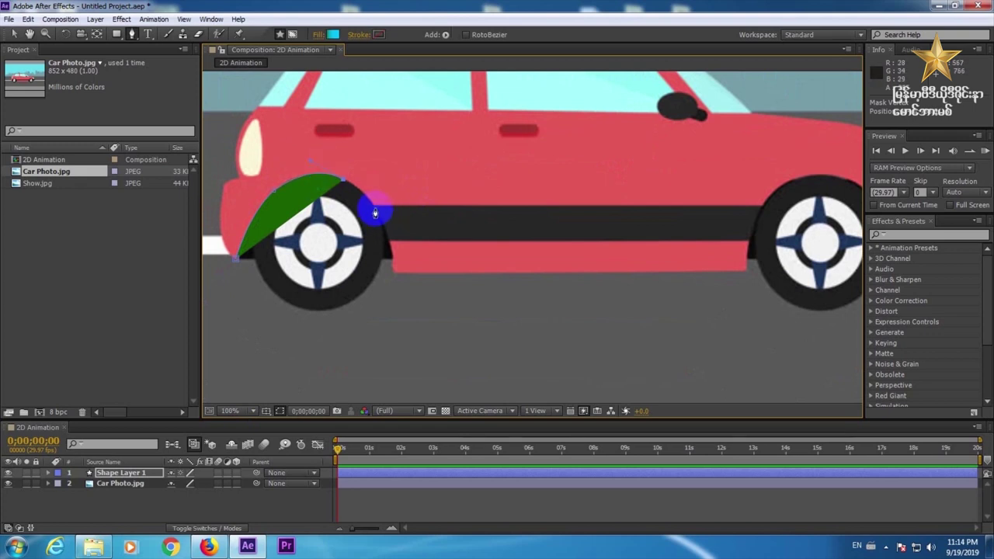
Step: Extend the outline down the front side of the rear wheel arch to the lower rear corner of the sill
{"action": "left_click", "coordinate": [375, 211]}
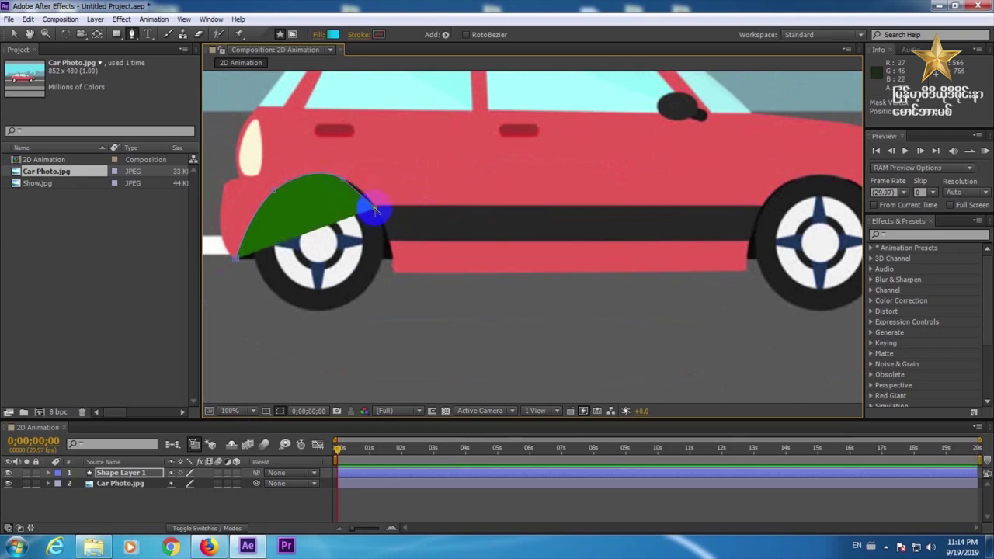
{"action": "left_click_drag", "start_coordinate": [362, 197], "coordinate": [371, 192]}
{"action": "left_click", "coordinate": [390, 247]}
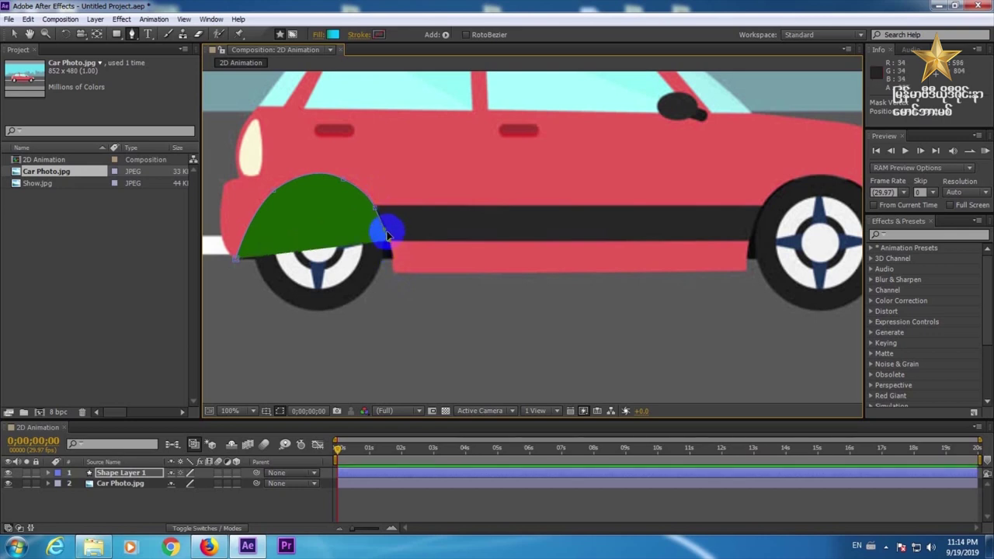
{"action": "left_click_drag", "start_coordinate": [383, 230], "coordinate": [388, 225]}
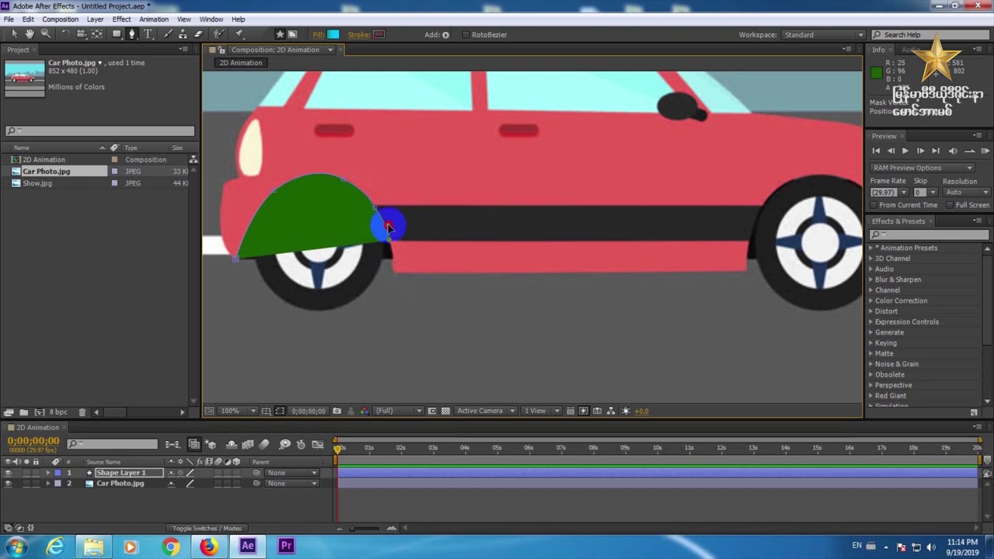
{"action": "left_click", "coordinate": [386, 250]}
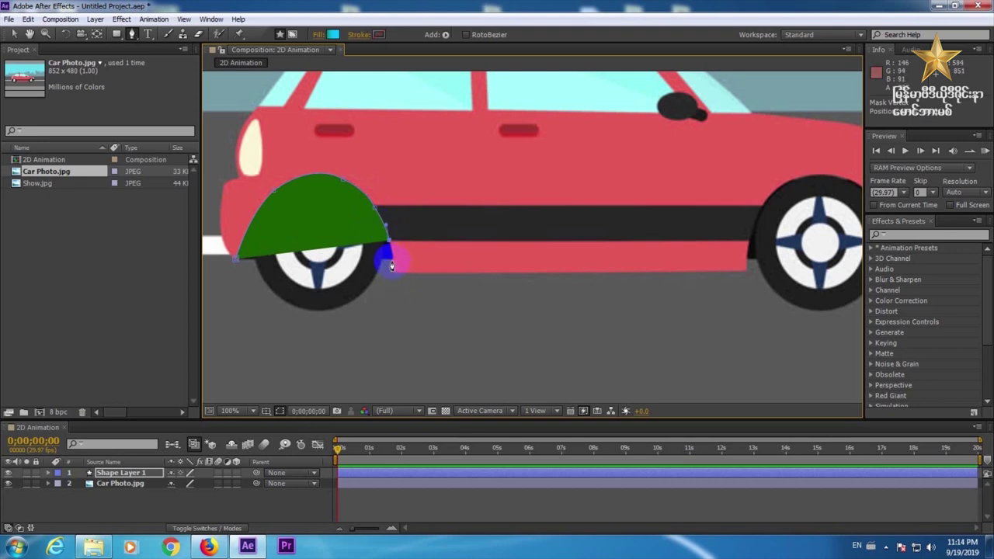
{"action": "left_click", "coordinate": [392, 258]}
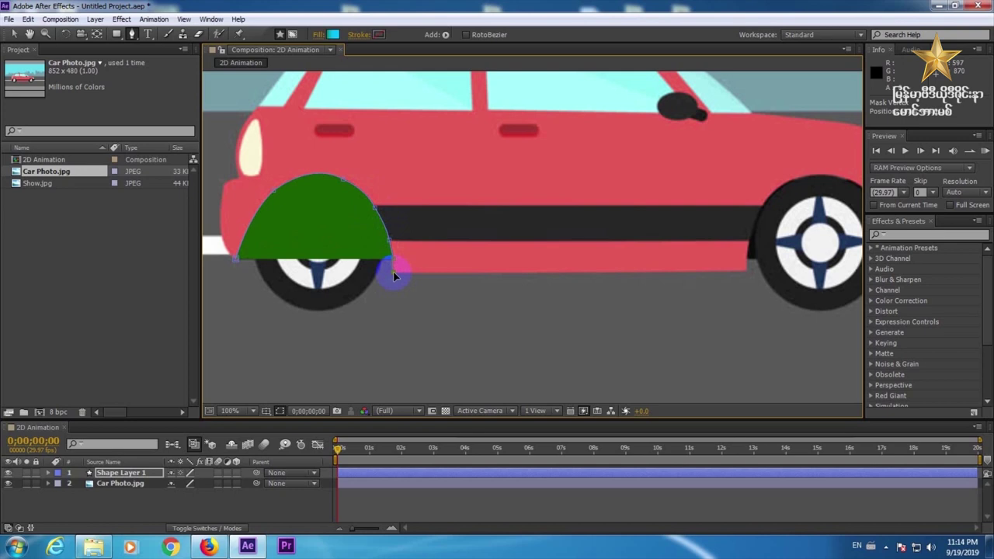
{"action": "left_click", "coordinate": [392, 271]}
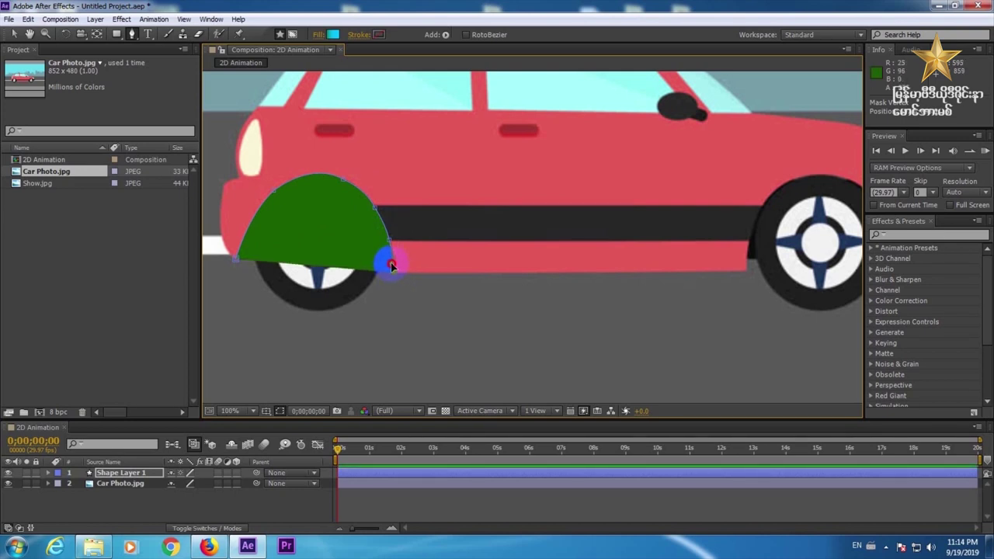
{"action": "left_click", "coordinate": [392, 273]}
Step: Run the outline along the sill's bottom edge and curve it up the rear side of the front wheel arch
{"action": "left_click", "coordinate": [746, 270]}
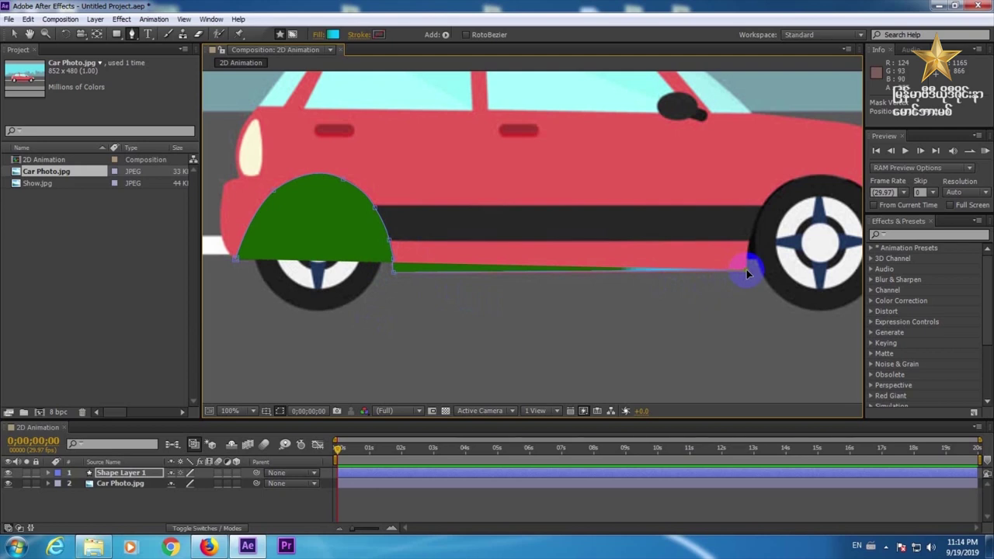
{"action": "key", "text": "space"}
{"action": "left_click_drag", "start_coordinate": [750, 271], "coordinate": [525, 298]}
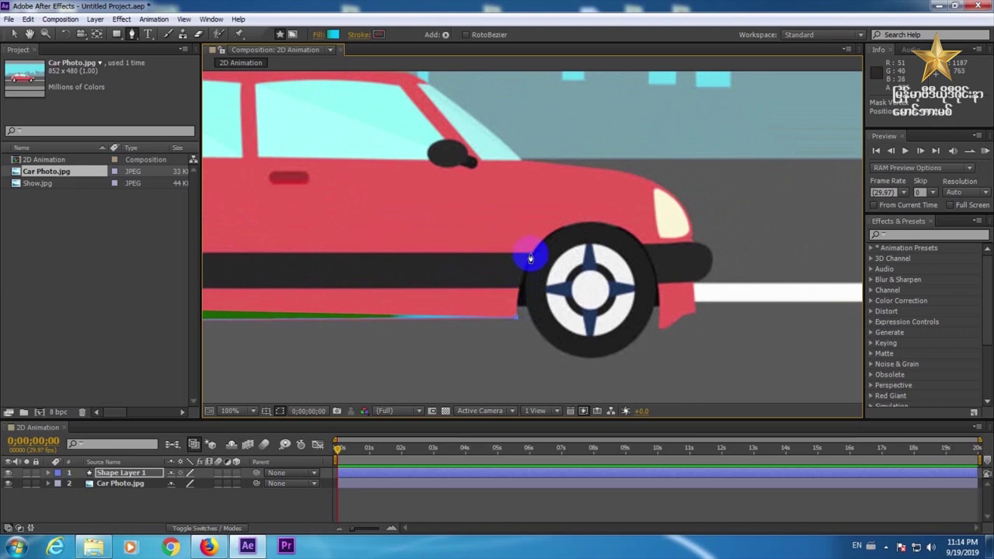
{"action": "left_click", "coordinate": [532, 256]}
{"action": "left_click", "coordinate": [531, 256]}
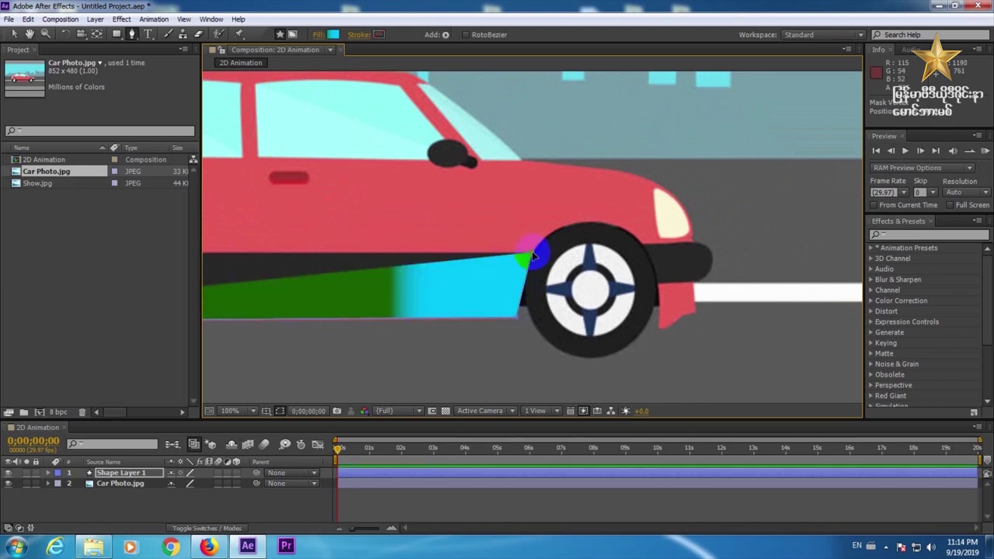
{"action": "left_click_drag", "start_coordinate": [526, 273], "coordinate": [507, 266]}
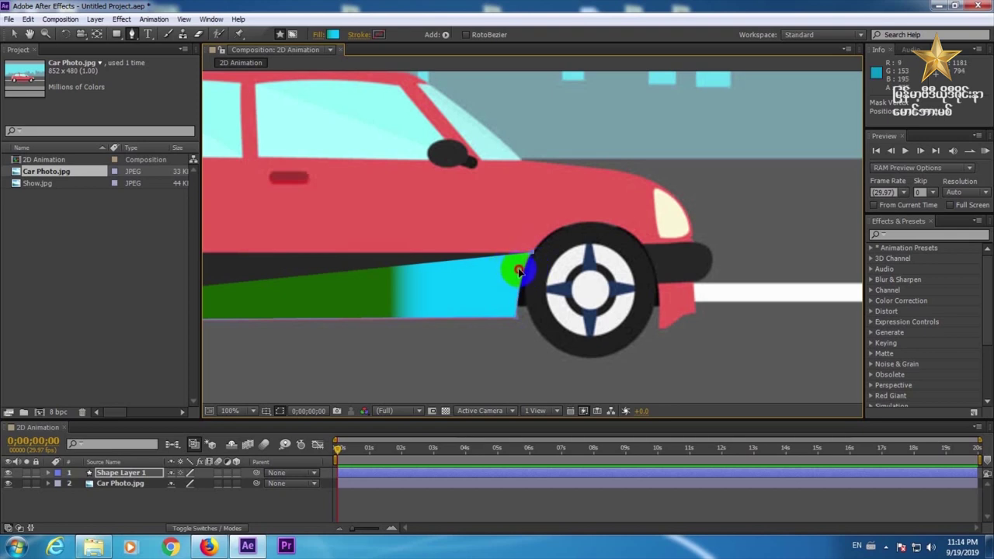
Step: Set the shape's fill type to None so the photo stays visible while tracing
{"action": "left_click", "coordinate": [318, 35]}
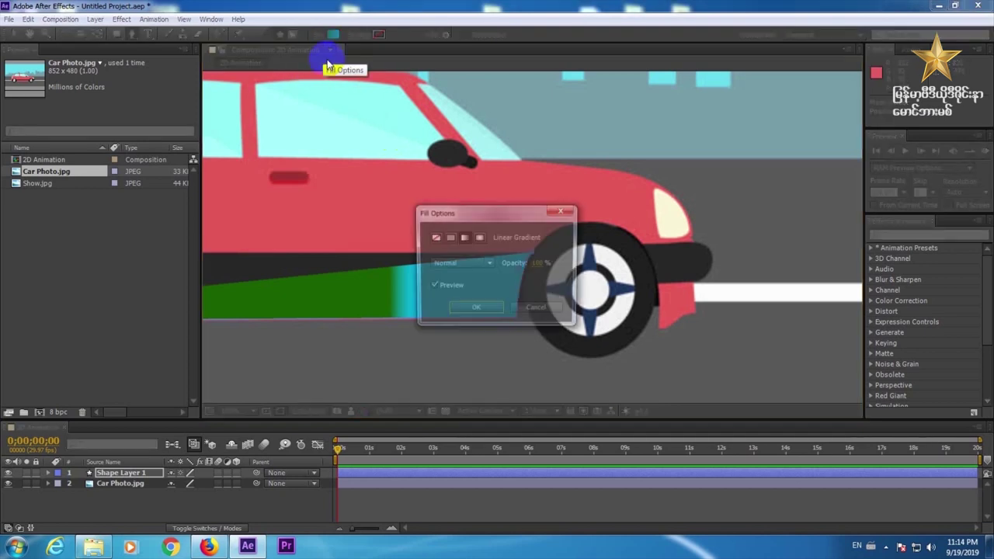
{"action": "left_click", "coordinate": [434, 237]}
{"action": "left_click", "coordinate": [473, 309]}
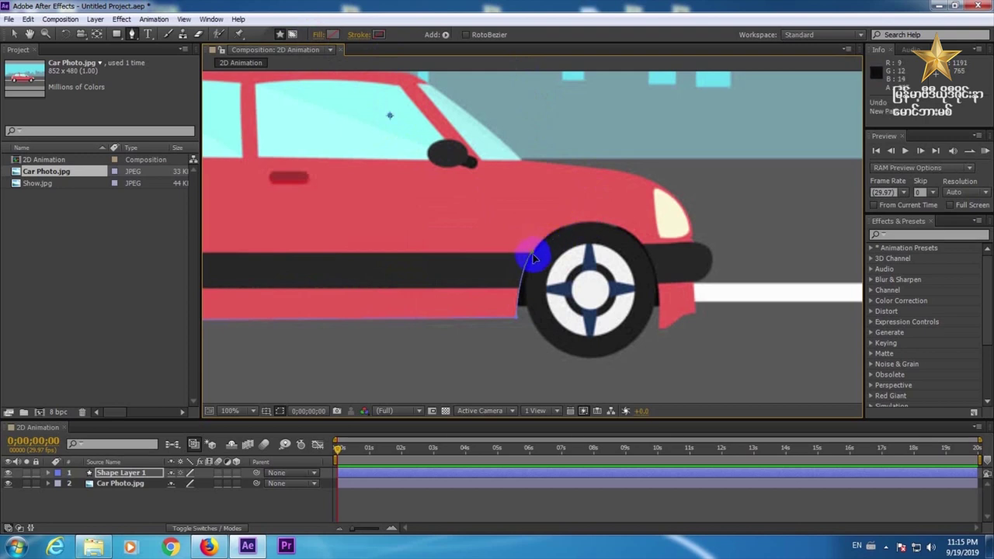
Step: Carry the car outline over the front wheel arch and around the red panel below the front bumper
{"action": "left_click", "coordinate": [586, 227]}
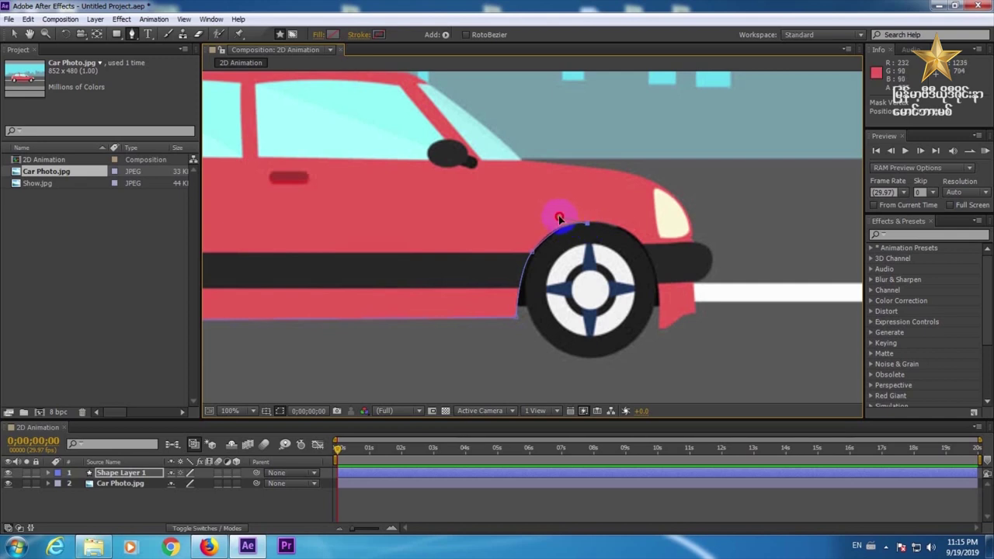
{"action": "left_click_drag", "start_coordinate": [558, 217], "coordinate": [658, 260]}
{"action": "left_click_drag", "start_coordinate": [659, 333], "coordinate": [692, 288]}
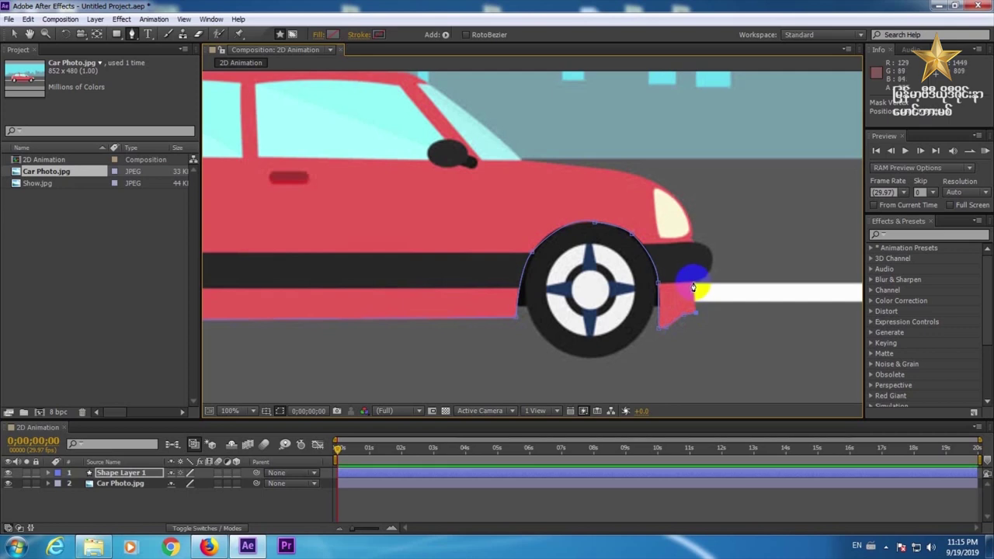
{"action": "left_click", "coordinate": [693, 283]}
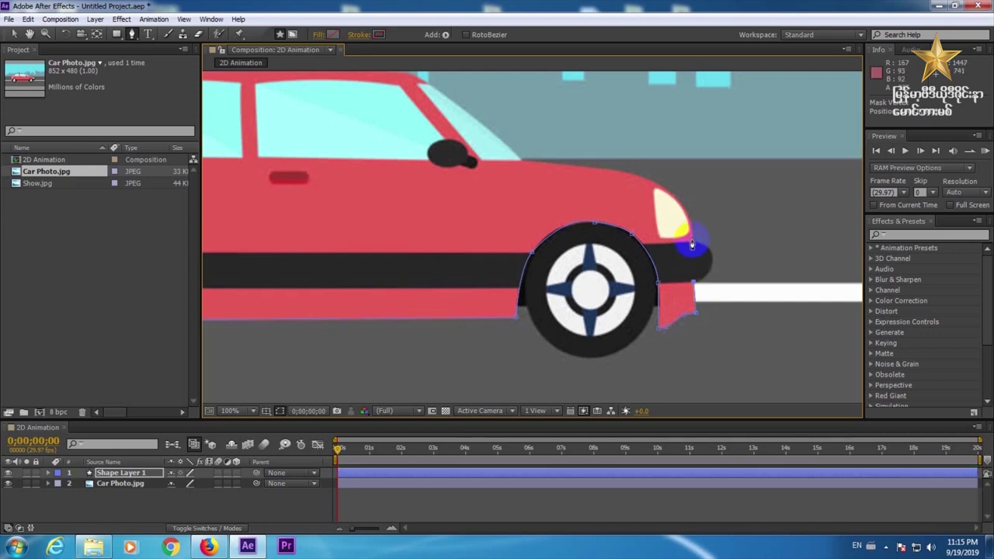
Step: Extend the outline past the front bumper, curve it around the headlight and along the hood to the windshield base
{"action": "left_click", "coordinate": [693, 243]}
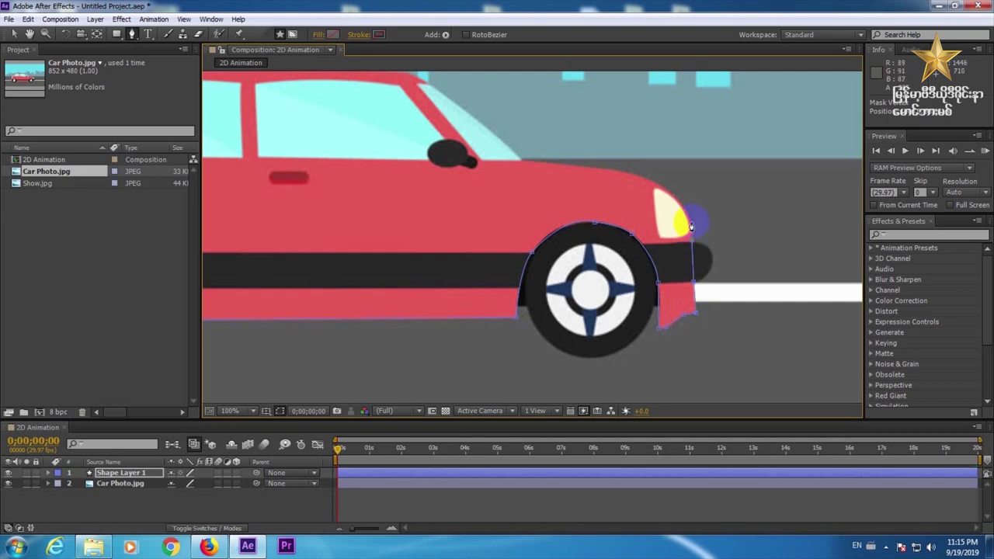
{"action": "left_click", "coordinate": [652, 186]}
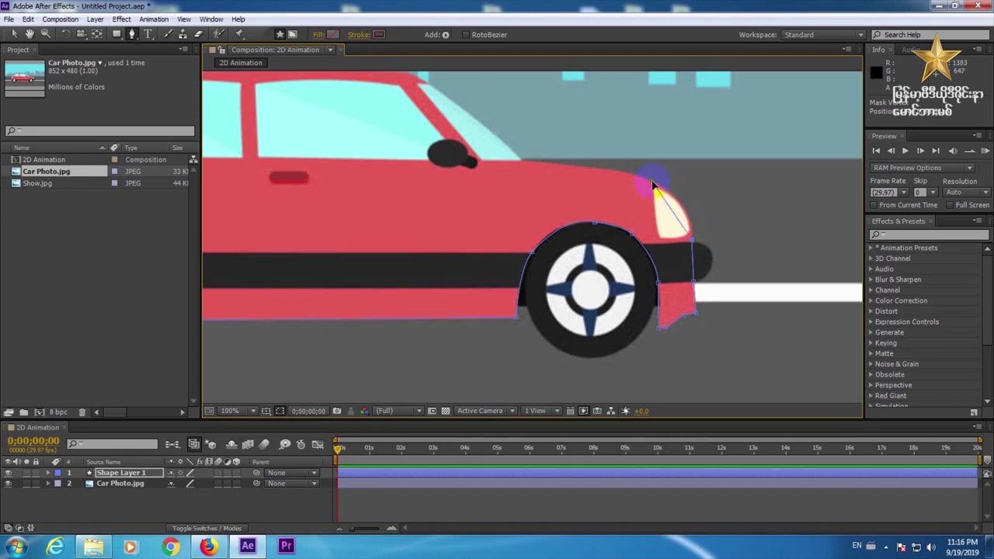
{"action": "left_click", "coordinate": [692, 190]}
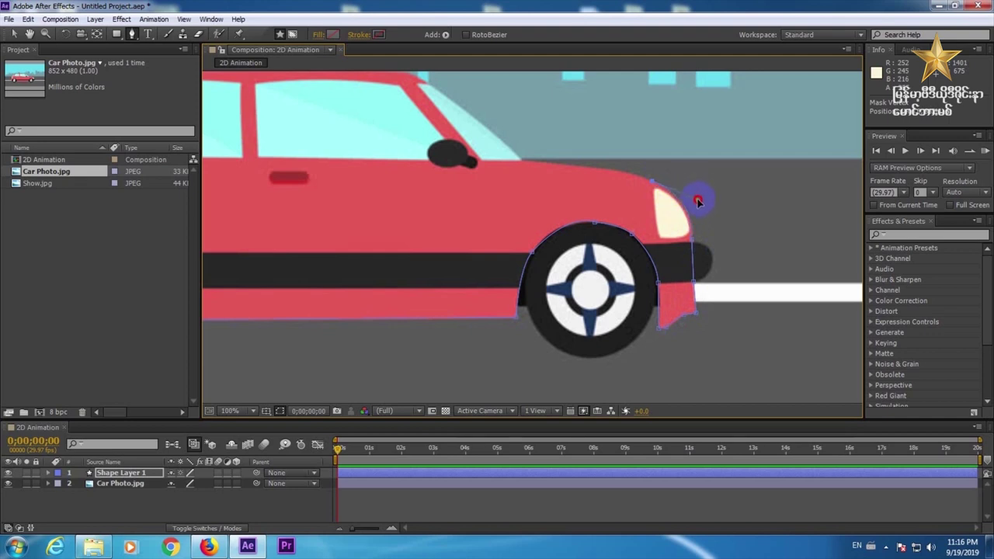
{"action": "left_click", "coordinate": [521, 165]}
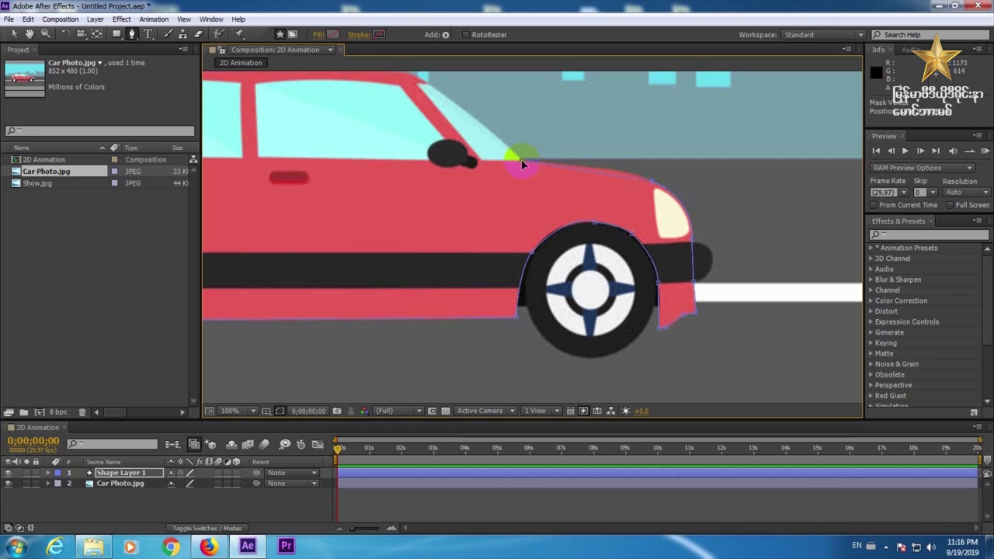
{"action": "left_click", "coordinate": [563, 171]}
Step: Continue the outline from the windshield base to the roof's front corner, curving it along the windshield
{"action": "key", "text": "h"}
{"action": "left_click_drag", "start_coordinate": [578, 165], "coordinate": [638, 293]}
{"action": "key", "text": "g"}
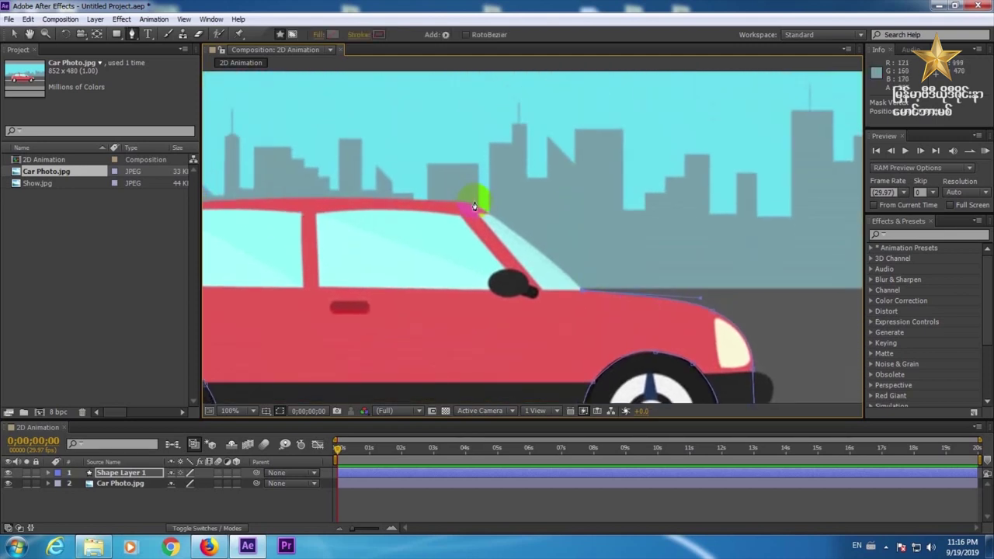
{"action": "left_click", "coordinate": [471, 205]}
{"action": "left_click_drag", "start_coordinate": [506, 232], "coordinate": [526, 228]}
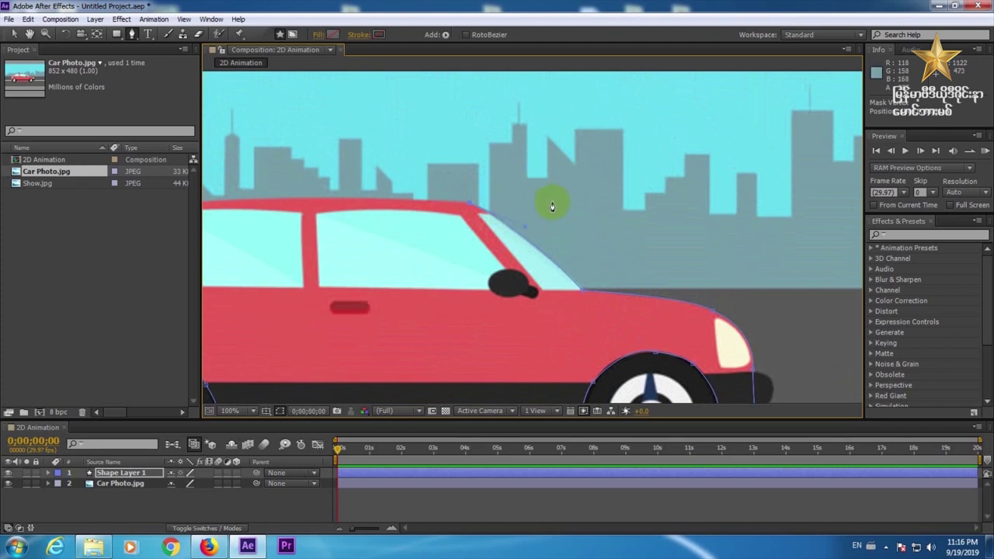
Step: Run the outline along the roof to its rear corner and bend the segment to match the roof's curve
{"action": "key", "text": "h"}
{"action": "left_click_drag", "start_coordinate": [426, 248], "coordinate": [649, 313]}
{"action": "key", "text": "g"}
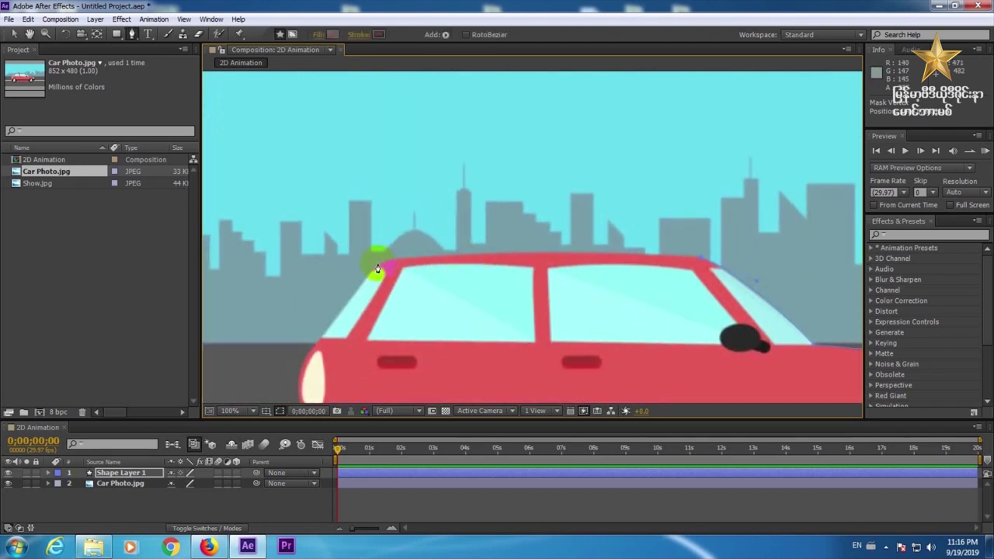
{"action": "left_click", "coordinate": [389, 259]}
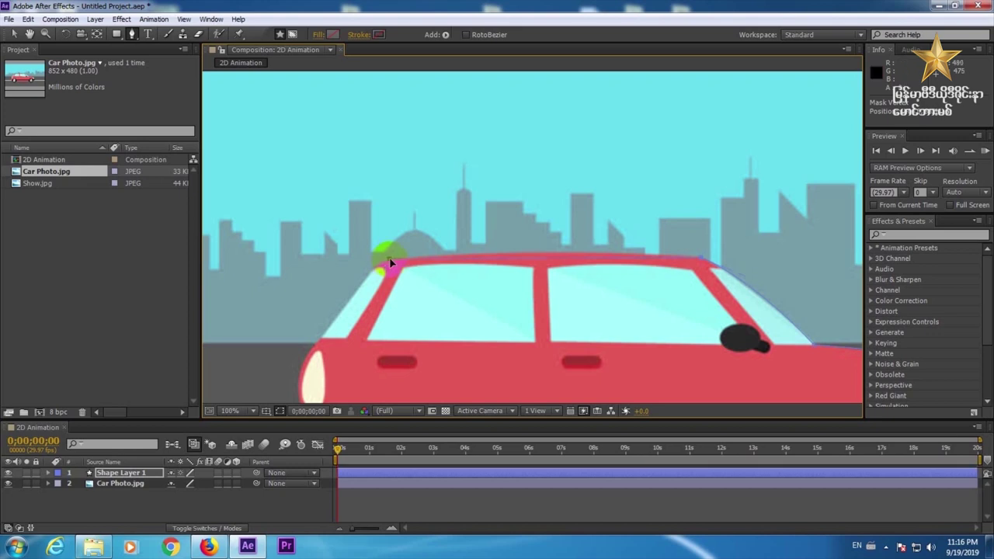
{"action": "left_click_drag", "start_coordinate": [390, 260], "coordinate": [539, 246]}
Step: Bring the outline down the slanted rear window and curve it around the outer edge of the tail light
{"action": "key", "text": "h"}
{"action": "left_click_drag", "start_coordinate": [497, 300], "coordinate": [647, 230]}
{"action": "key", "text": "g"}
{"action": "left_click_drag", "start_coordinate": [532, 203], "coordinate": [468, 285]}
{"action": "left_click", "coordinate": [468, 284]}
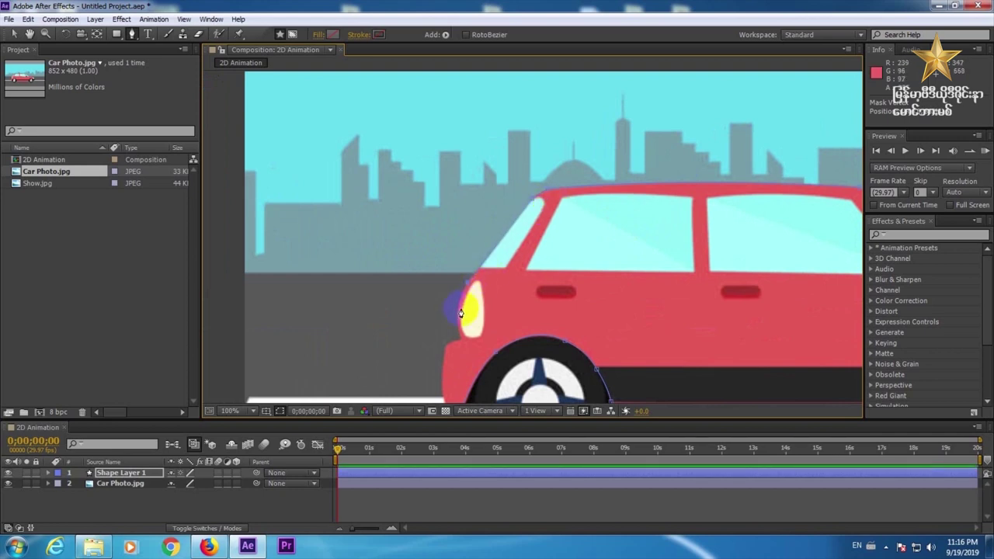
{"action": "left_click_drag", "start_coordinate": [459, 344], "coordinate": [455, 294]}
Step: Trace the curved rear bumper down to its lower corner and close the car body outline at the starting point
{"action": "left_click_drag", "start_coordinate": [472, 350], "coordinate": [527, 243]}
{"action": "key", "text": "g"}
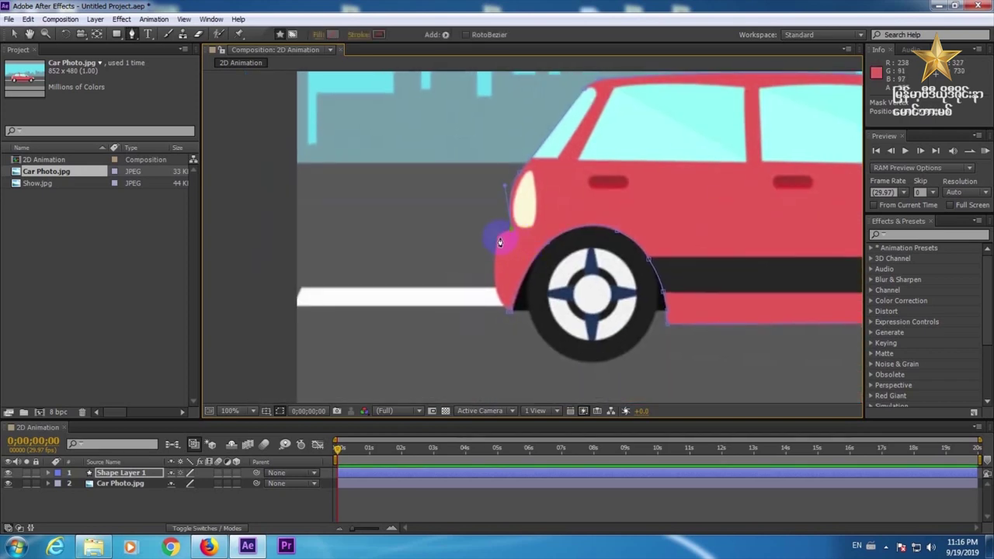
{"action": "left_click", "coordinate": [496, 236]}
{"action": "left_click", "coordinate": [498, 239]}
{"action": "left_click", "coordinate": [493, 297]}
{"action": "left_click", "coordinate": [510, 314]}
{"action": "left_click", "coordinate": [495, 292]}
{"action": "left_click", "coordinate": [497, 274]}
{"action": "left_click", "coordinate": [508, 314]}
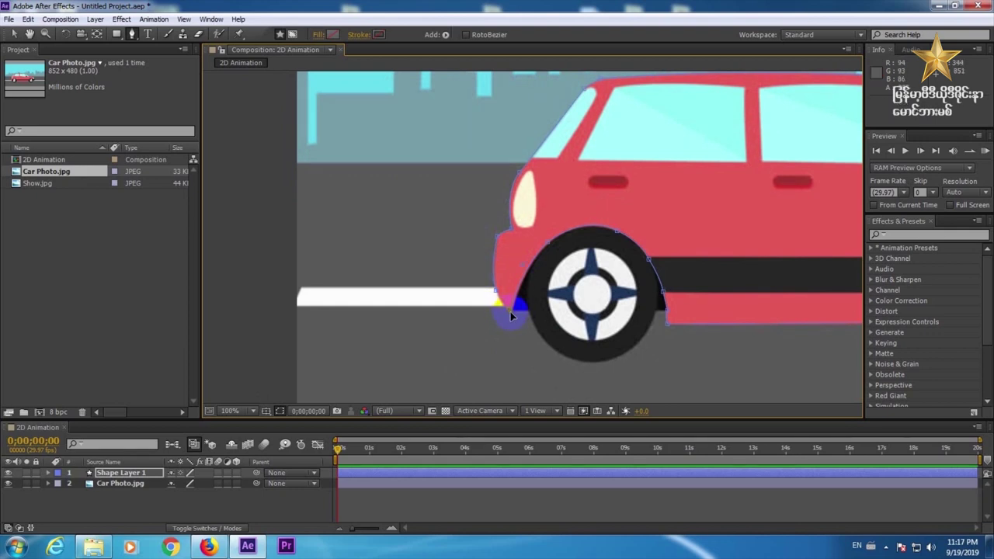
{"action": "left_click", "coordinate": [510, 314]}
{"action": "left_click", "coordinate": [491, 296]}
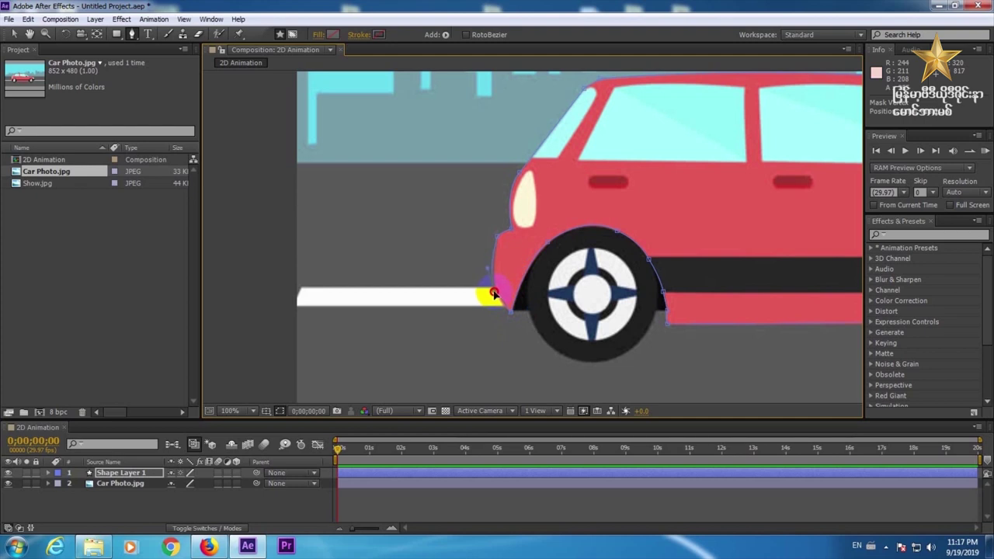
{"action": "left_click", "coordinate": [659, 201]}
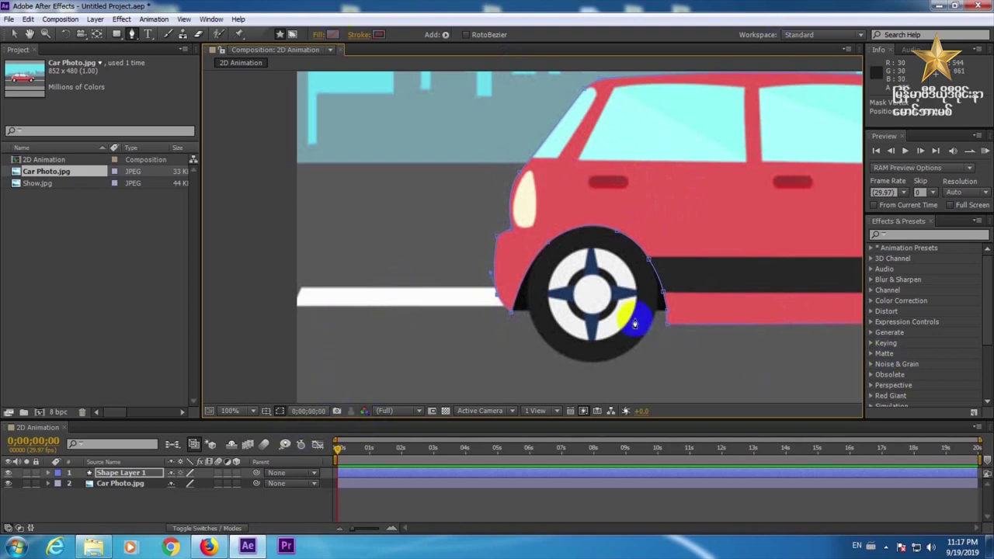
Step: Rename the traced car outline within Shape Layer 1's contents as Body
{"action": "left_click", "coordinate": [48, 473]}
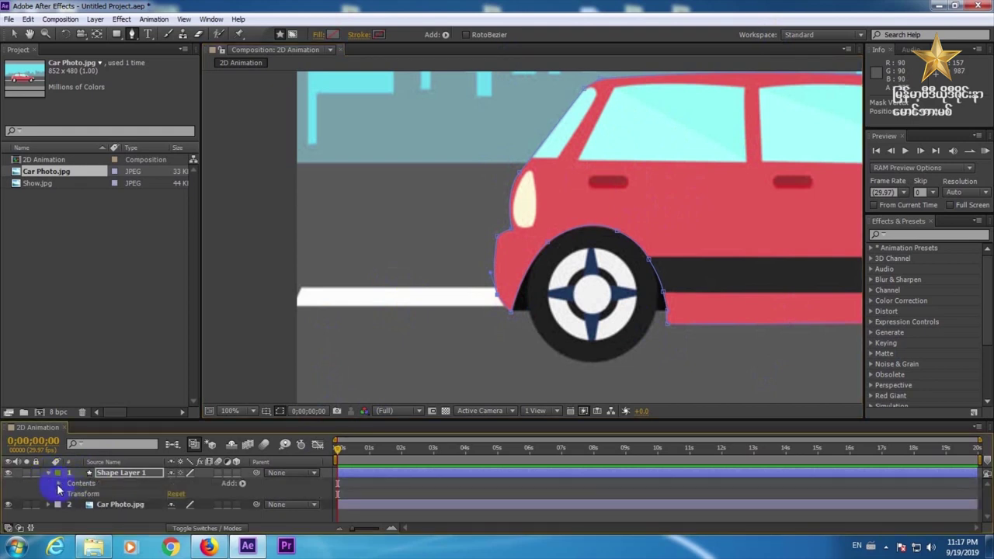
{"action": "left_click", "coordinate": [60, 484]}
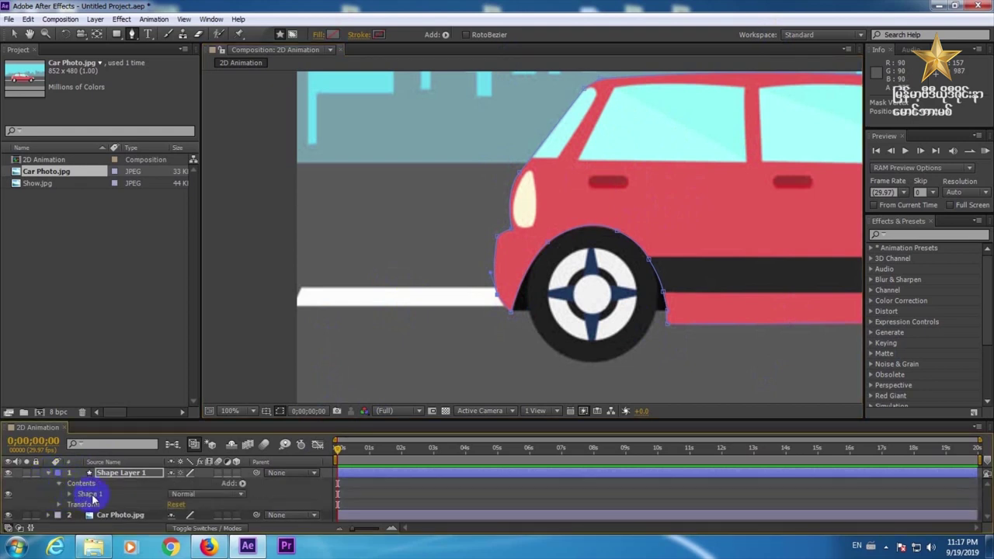
{"action": "left_click", "coordinate": [90, 495]}
{"action": "key", "text": "Return"}
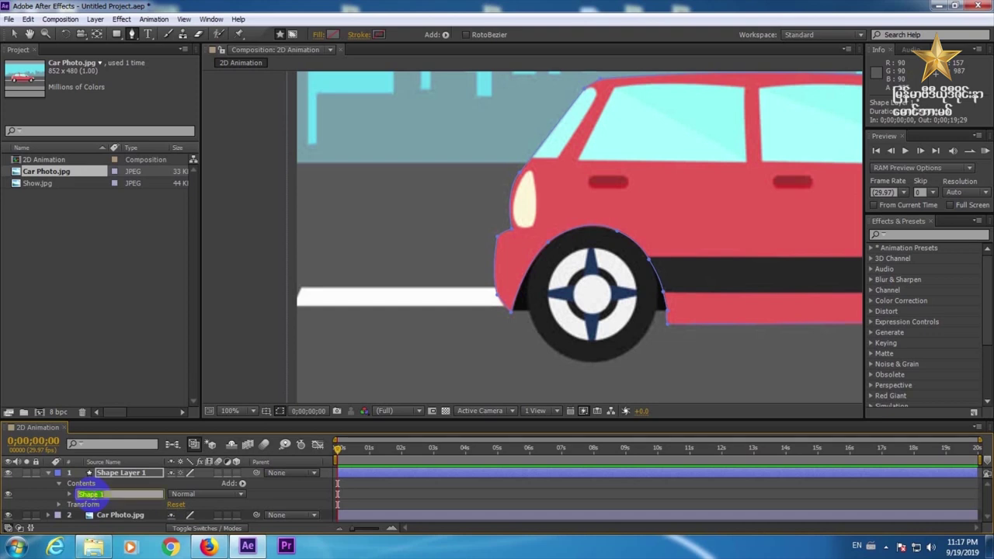
{"action": "type", "text": "Body"}
{"action": "left_click", "coordinate": [268, 497]}
{"action": "left_click", "coordinate": [87, 493]}
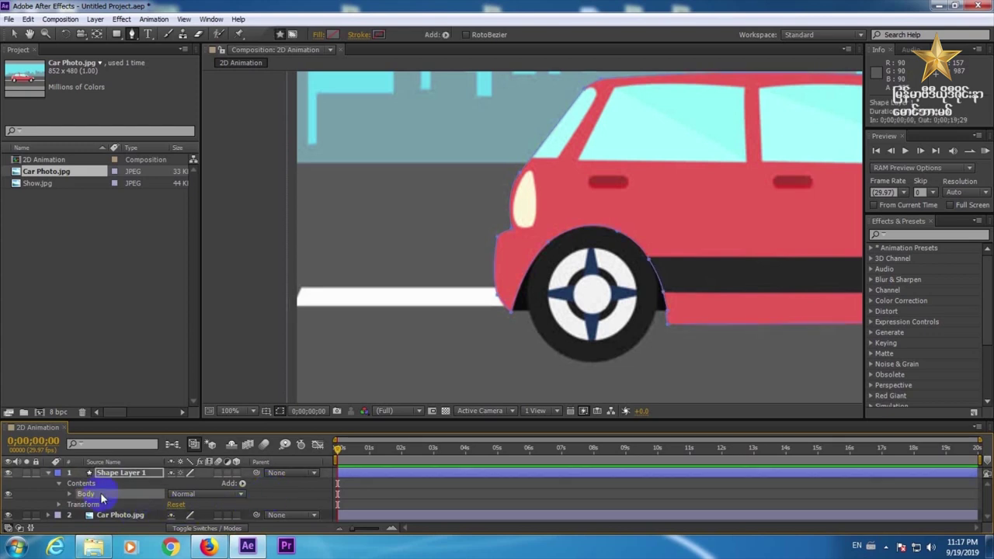
Step: Set the Body shape's fill color to red FF0006
{"action": "left_click", "coordinate": [568, 333]}
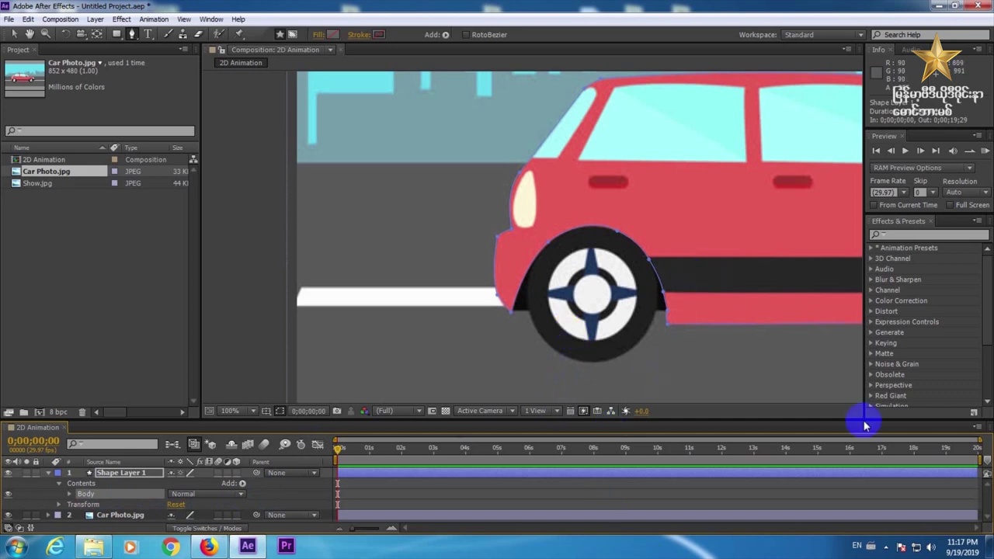
{"action": "left_click", "coordinate": [333, 35]}
{"action": "left_click_drag", "start_coordinate": [861, 317], "coordinate": [862, 260]}
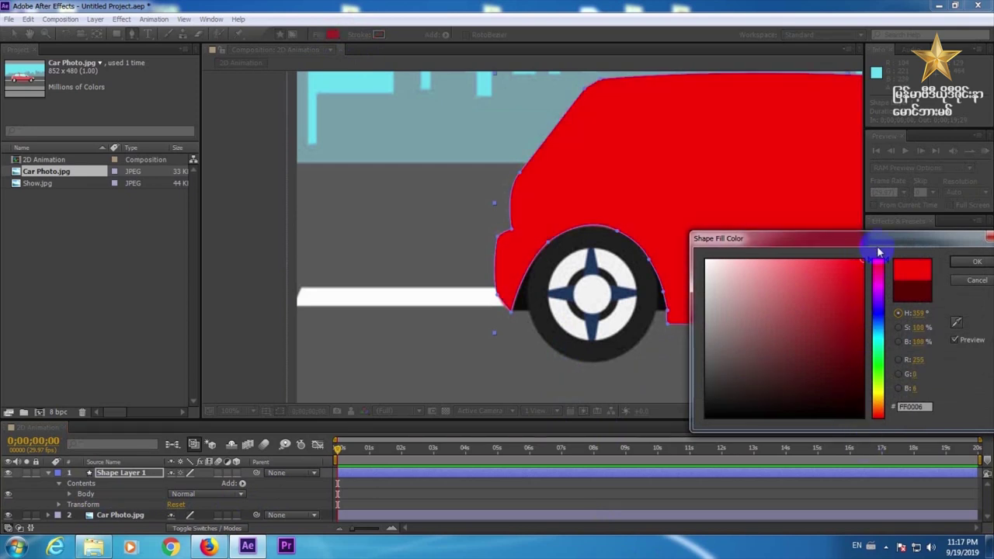
{"action": "left_click", "coordinate": [967, 264]}
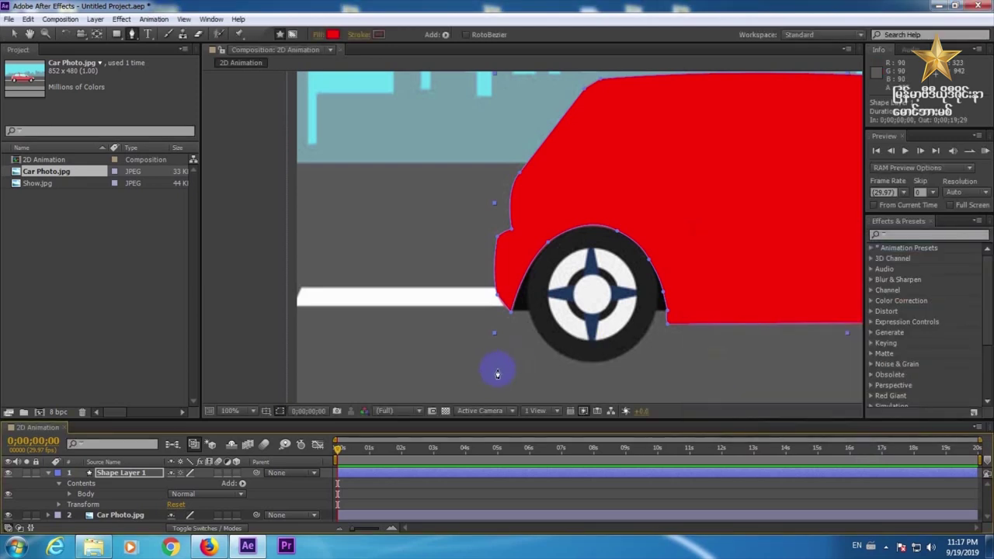
Step: Fit the whole composition in the viewer and hide Shape Layer 1 to uncover the photo's windows
{"action": "left_click", "coordinate": [244, 408]}
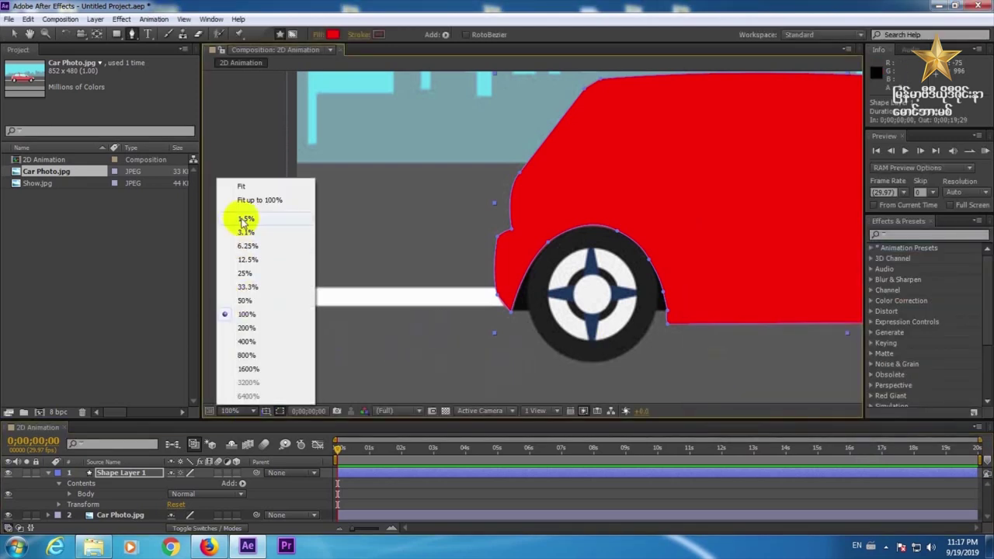
{"action": "left_click", "coordinate": [249, 187]}
{"action": "left_click", "coordinate": [510, 264]}
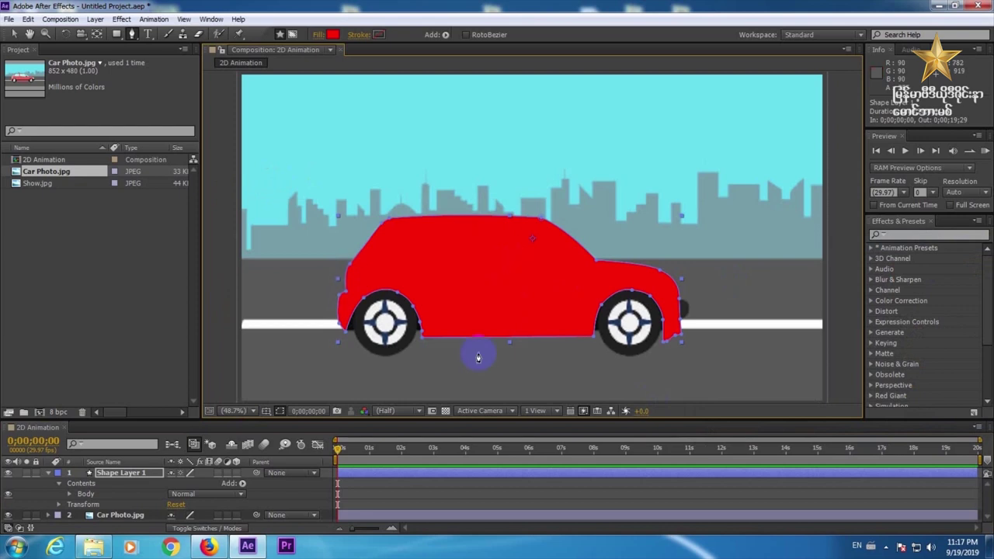
{"action": "left_click", "coordinate": [424, 299]}
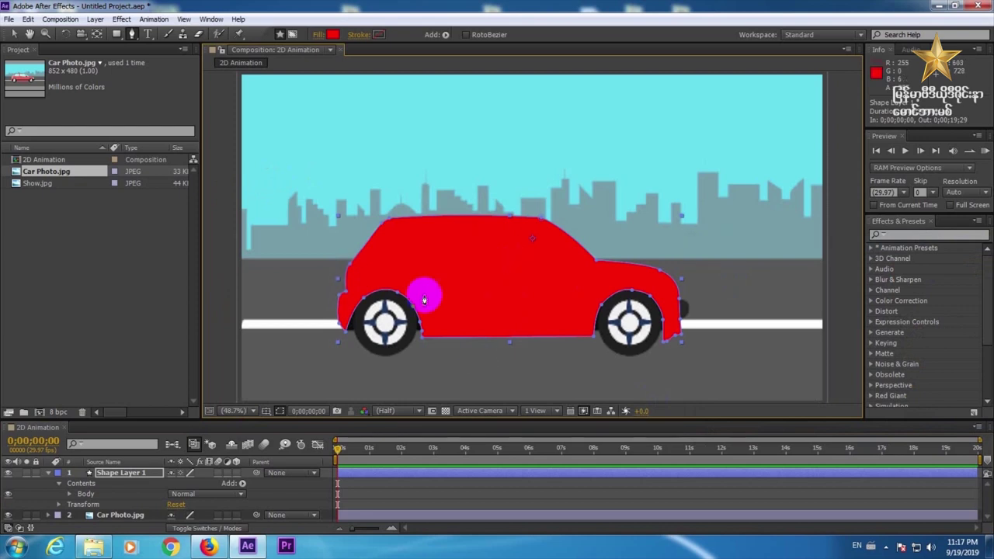
{"action": "left_click", "coordinate": [9, 473]}
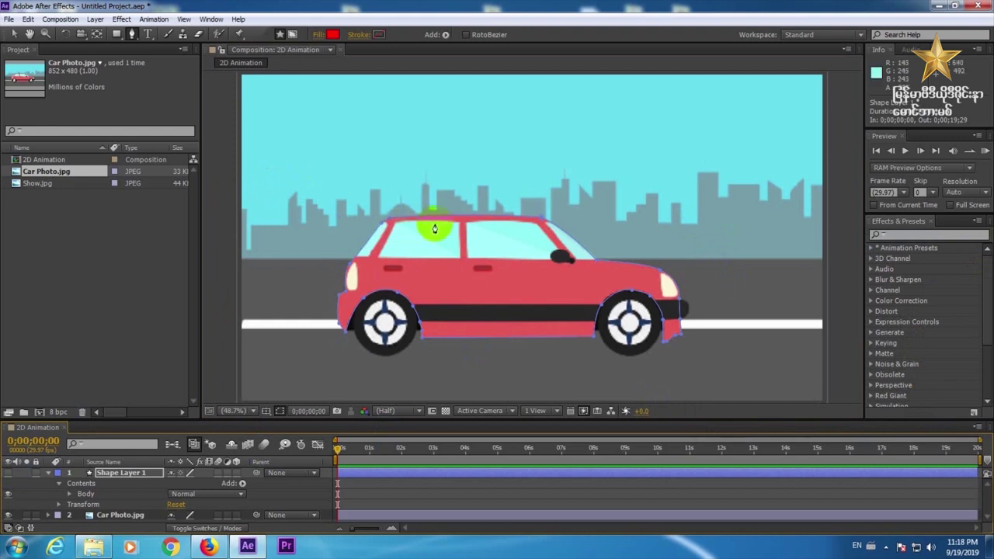
{"action": "left_click", "coordinate": [408, 231]}
Step: At 100% magnification, start a new path in Shape Layer 1 with a curved segment along the rear side window's top edge
{"action": "left_click", "coordinate": [233, 411]}
{"action": "left_click", "coordinate": [246, 314]}
{"action": "key", "text": "h"}
{"action": "left_click_drag", "start_coordinate": [350, 328], "coordinate": [424, 267]}
{"action": "key", "text": "g"}
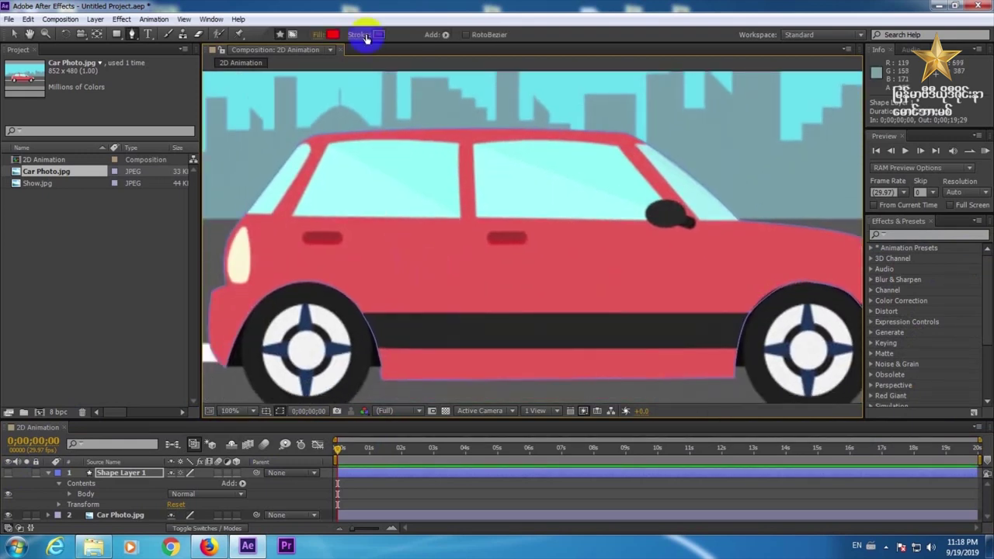
{"action": "left_click", "coordinate": [327, 148]}
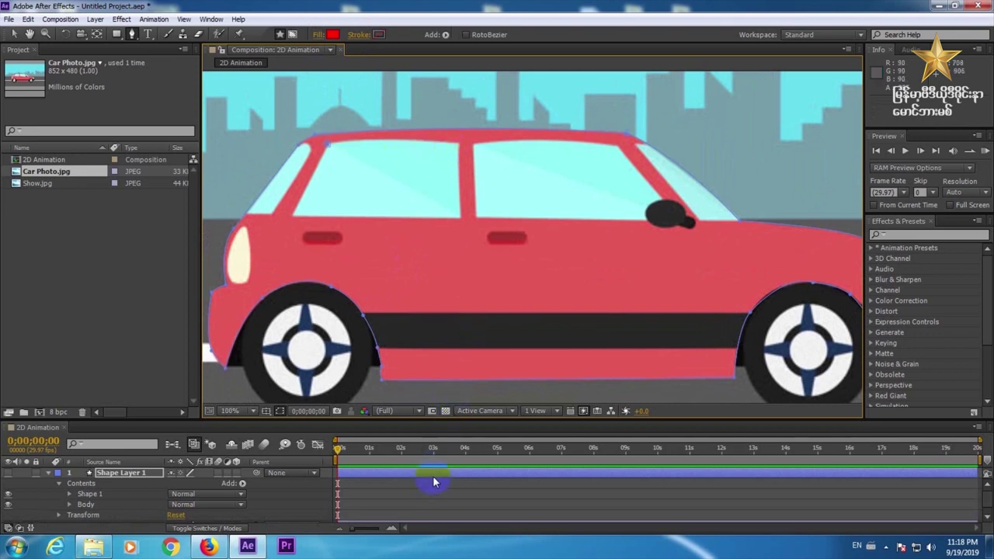
{"action": "left_click", "coordinate": [456, 159]}
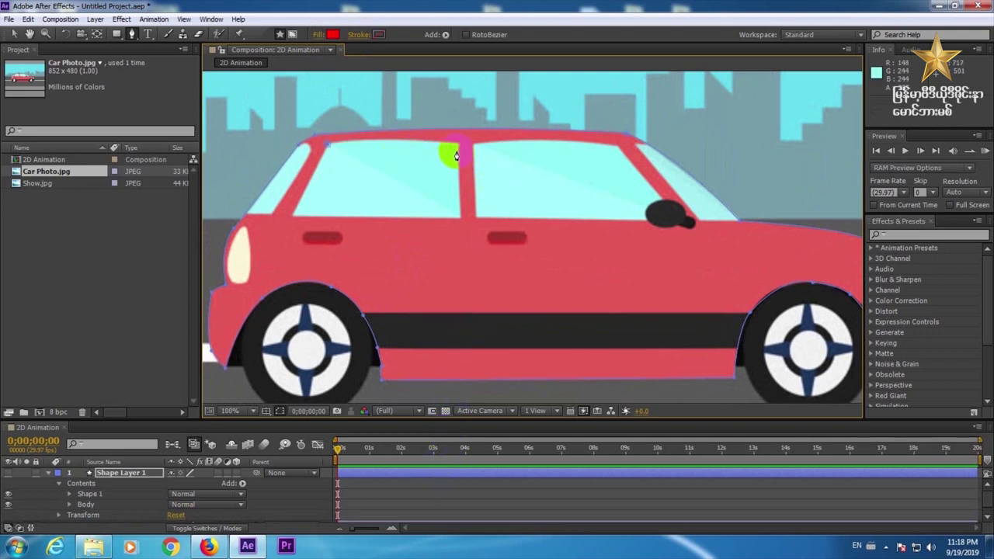
{"action": "left_click", "coordinate": [458, 147]}
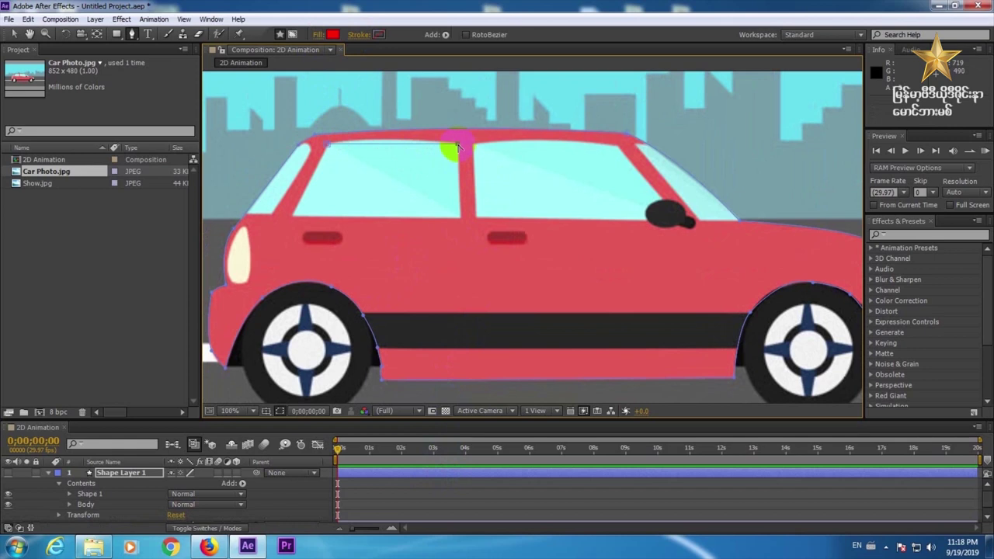
{"action": "left_click_drag", "start_coordinate": [412, 145], "coordinate": [398, 136]}
Step: Extend the rear side window path through its two lower corners and close it at the upper rear corner
{"action": "left_click", "coordinate": [459, 217]}
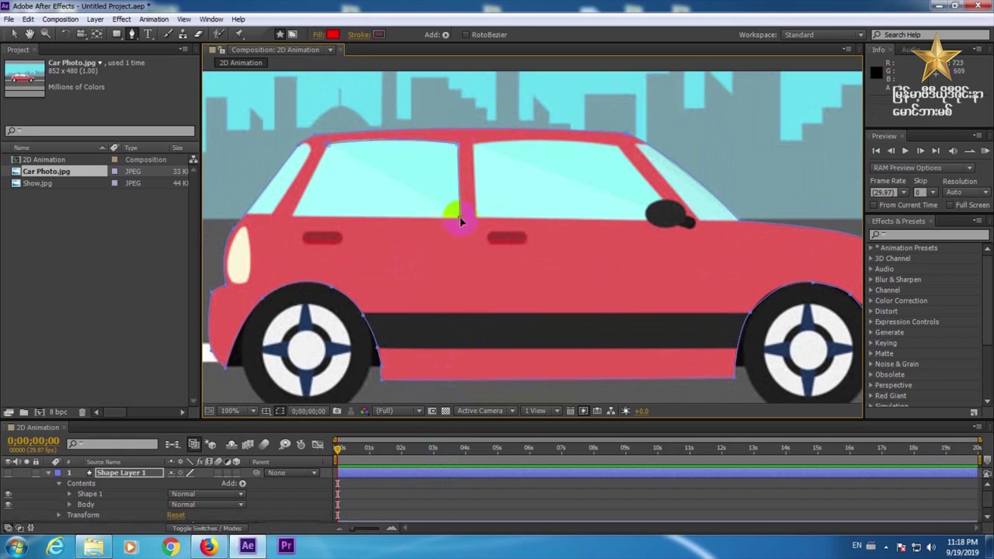
{"action": "left_click", "coordinate": [294, 215]}
{"action": "left_click", "coordinate": [326, 145]}
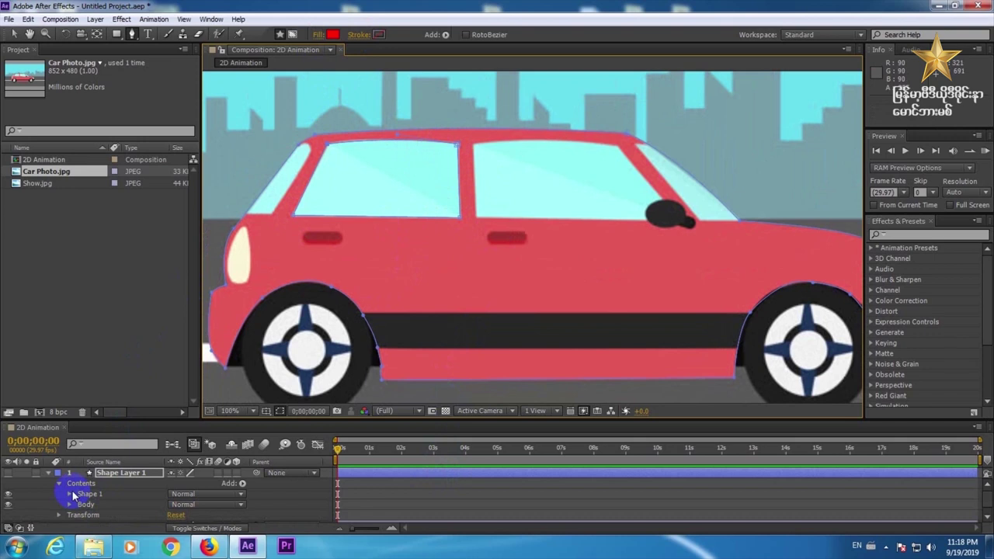
Step: Start a new path in Shape Layer 1 at the front side window's upper rear corner, with a curved segment along its top edge
{"action": "left_click", "coordinate": [129, 475]}
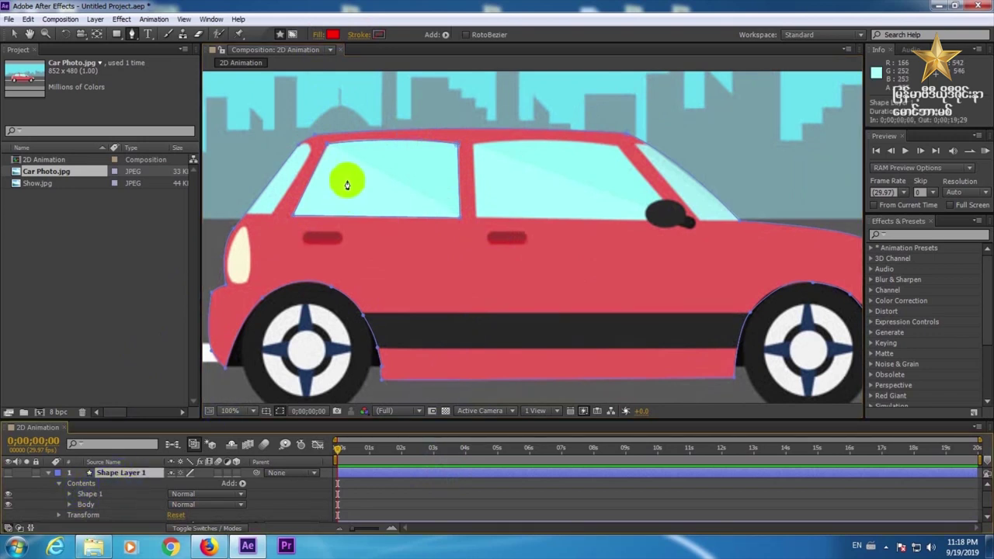
{"action": "left_click", "coordinate": [475, 144]}
{"action": "left_click", "coordinate": [473, 148]}
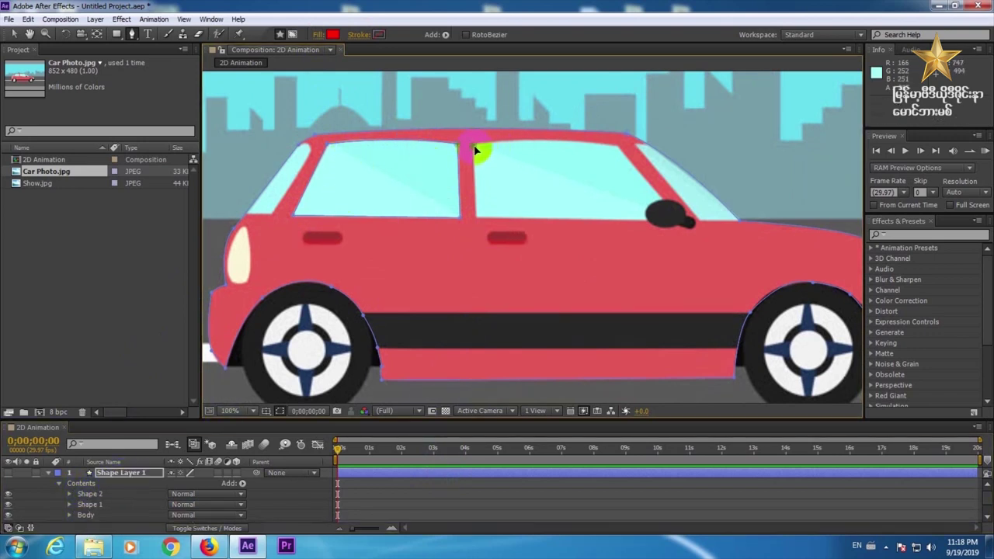
{"action": "left_click", "coordinate": [616, 148]}
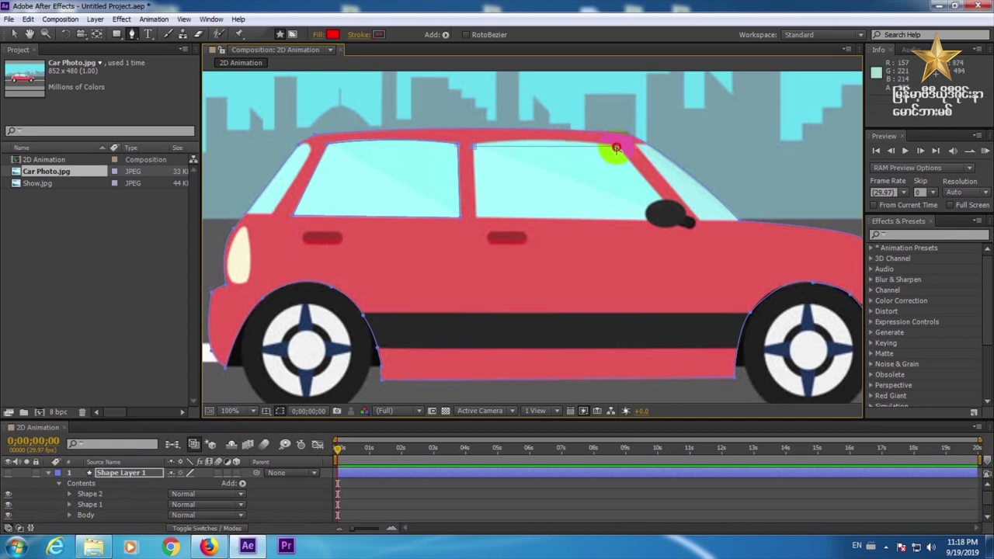
{"action": "left_click_drag", "start_coordinate": [566, 146], "coordinate": [550, 137]}
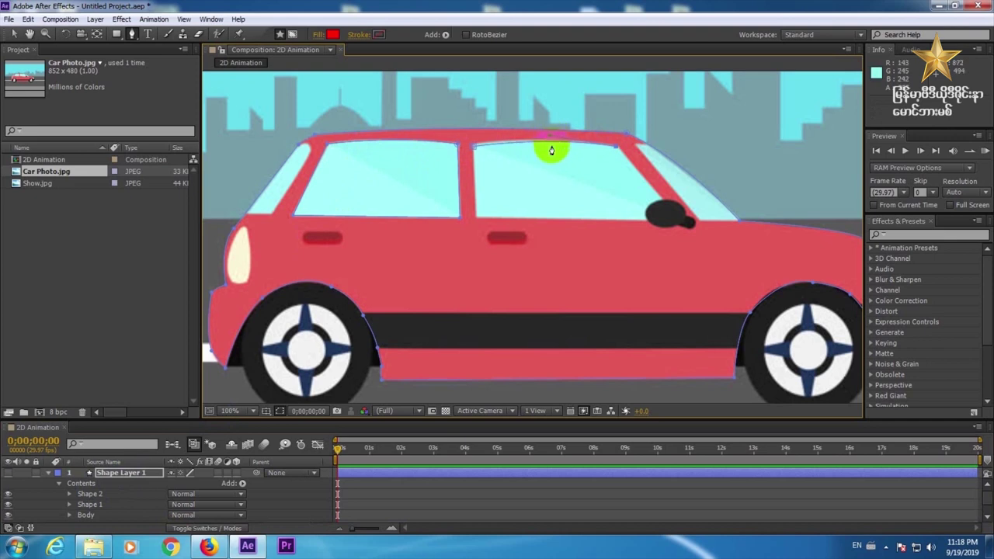
Step: Extend the front side window path through its two lower corners, close it at the upper rear corner, and fine-tune its points
{"action": "left_click_drag", "start_coordinate": [653, 211], "coordinate": [677, 221]}
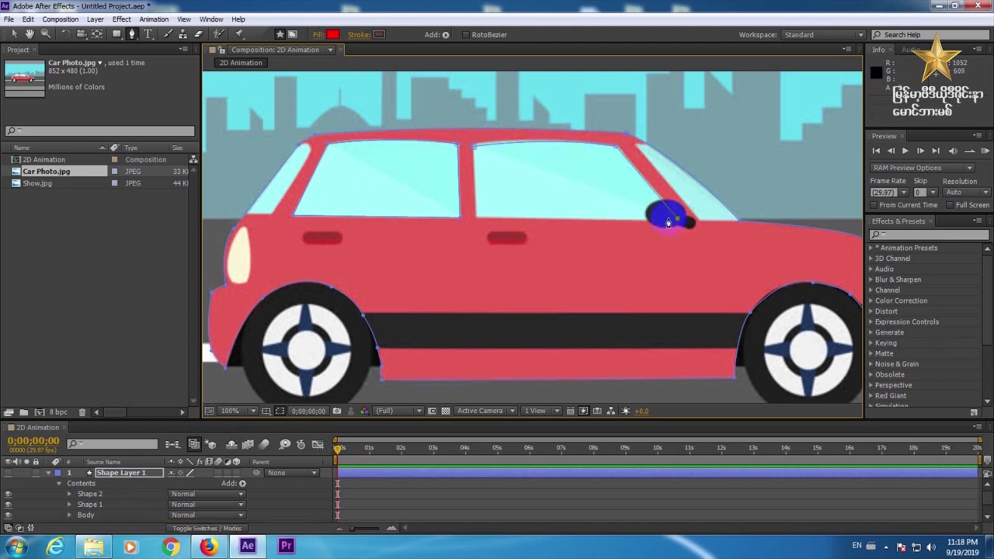
{"action": "left_click", "coordinate": [475, 219]}
{"action": "left_click", "coordinate": [472, 146]}
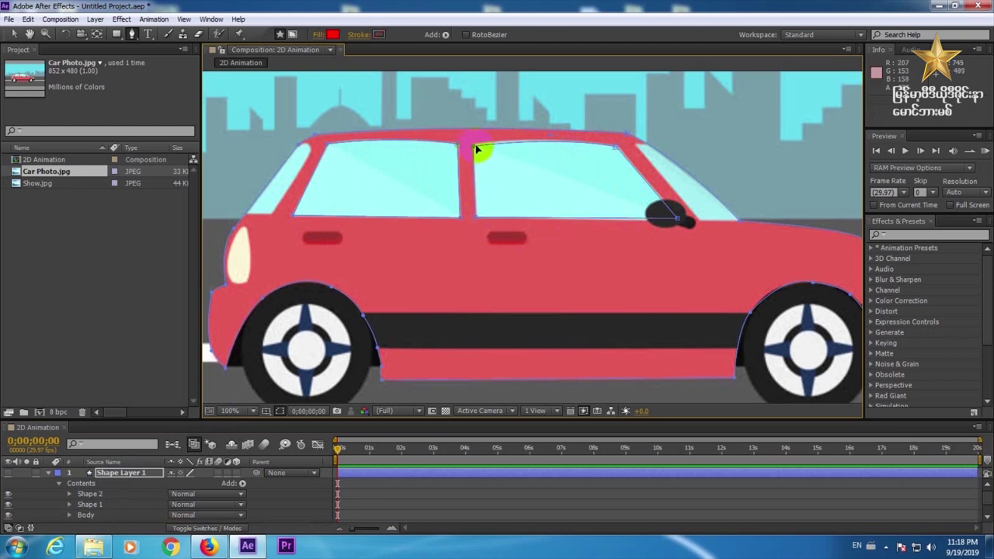
{"action": "left_click_drag", "start_coordinate": [474, 146], "coordinate": [475, 146]}
{"action": "left_click", "coordinate": [677, 219]}
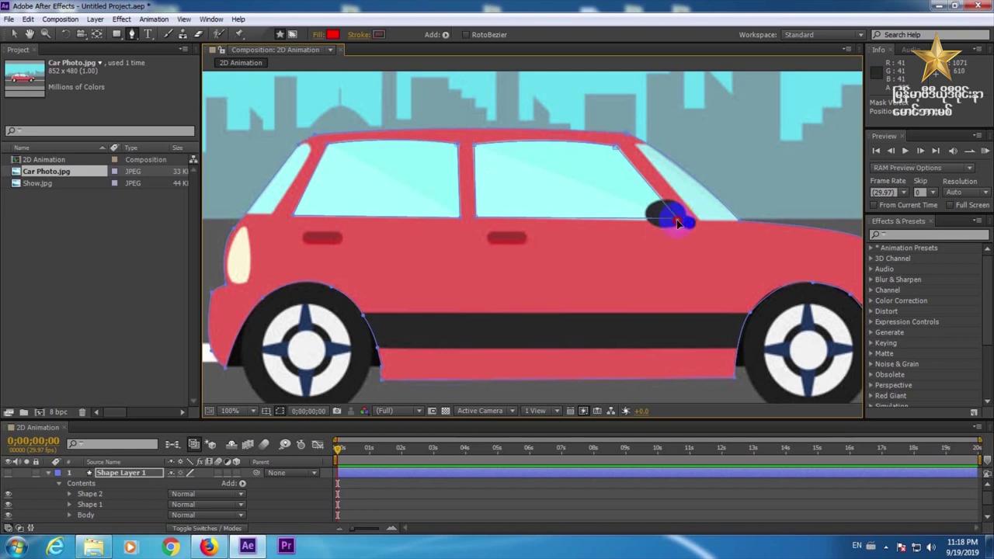
Step: Trace the small rear quarter window behind the rear side window as a closed path in Shape Layer 1
{"action": "left_click", "coordinate": [311, 156]}
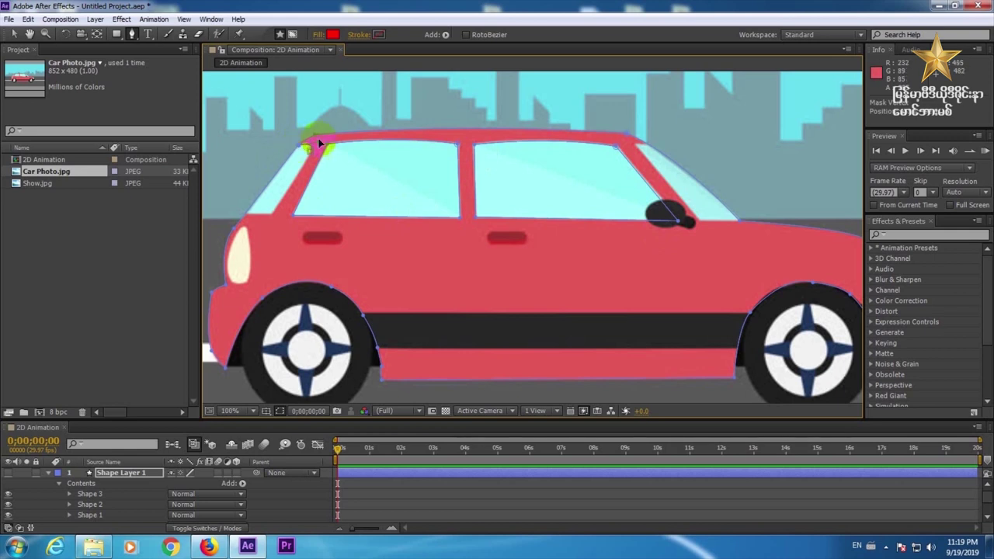
{"action": "left_click", "coordinate": [315, 142]}
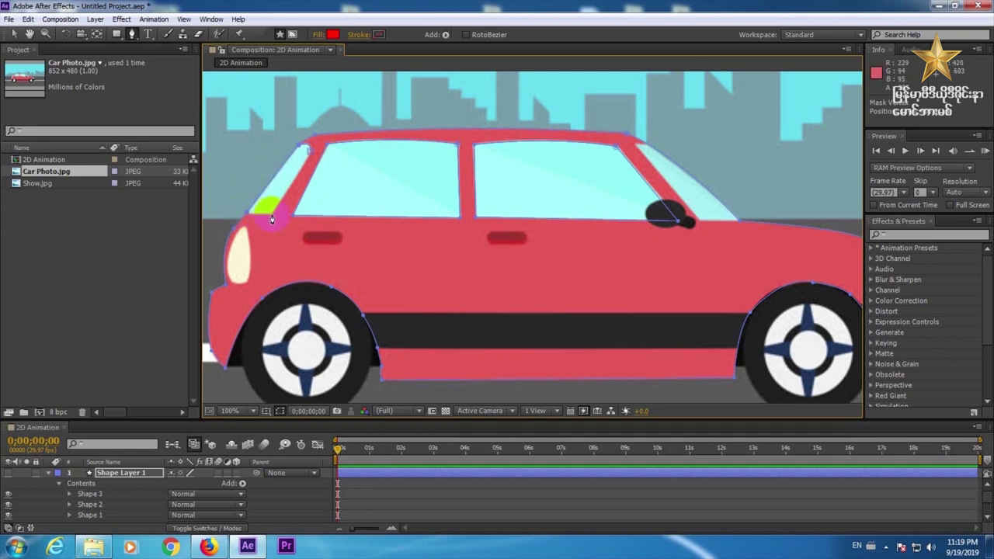
Step: Trace the windshield as a closed path, curving its front edge from the roof down to the hood
{"action": "left_click", "coordinate": [636, 145]}
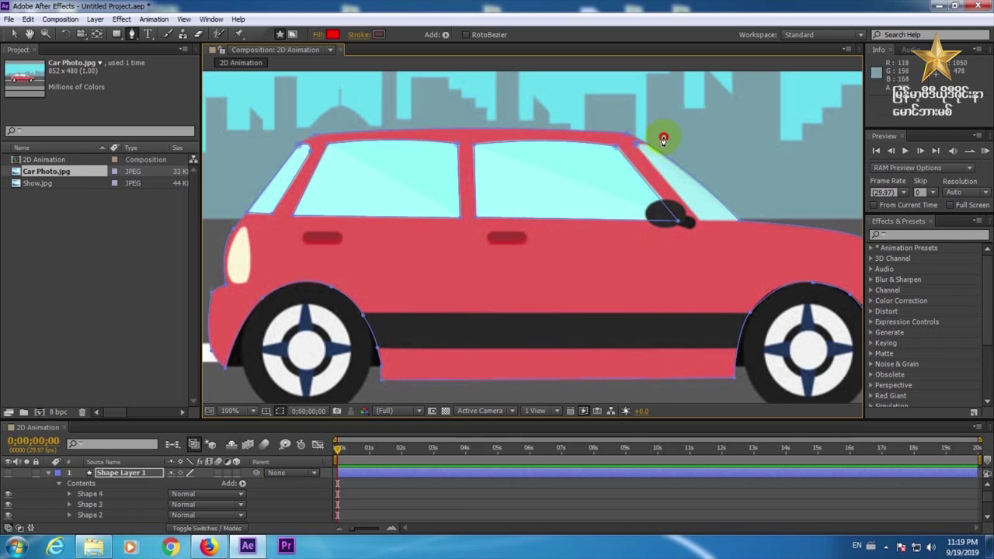
{"action": "left_click", "coordinate": [652, 149]}
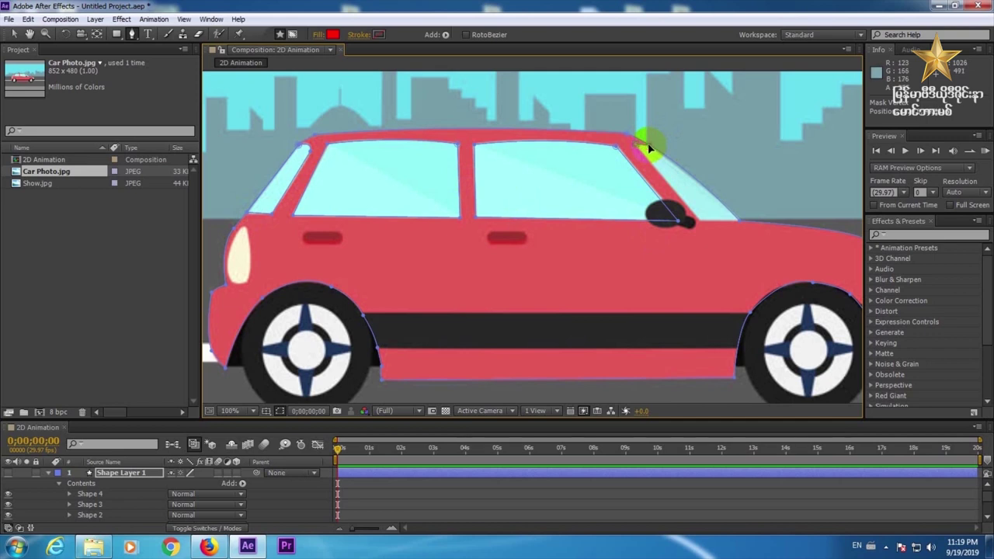
{"action": "left_click", "coordinate": [744, 207]}
{"action": "left_click_drag", "start_coordinate": [745, 207], "coordinate": [739, 227]}
{"action": "left_click", "coordinate": [715, 194]}
{"action": "left_click", "coordinate": [736, 223]}
{"action": "left_click", "coordinate": [689, 223]}
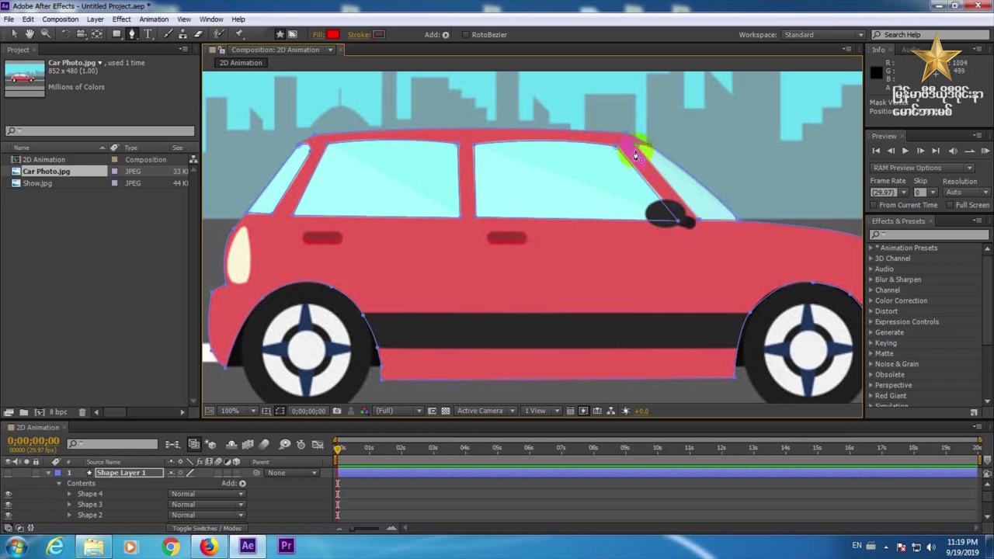
{"action": "left_click", "coordinate": [635, 146]}
{"action": "left_click", "coordinate": [698, 220]}
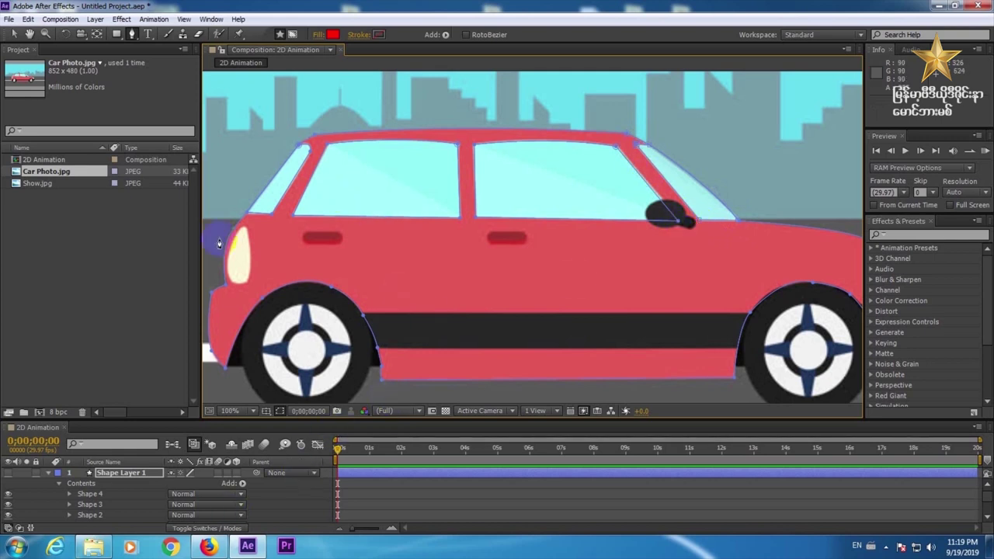
Step: Enlarge the timeline area and rename Shape 1 as "mirror 1" and Shape 2 as "mirro 2"
{"action": "left_click", "coordinate": [276, 370]}
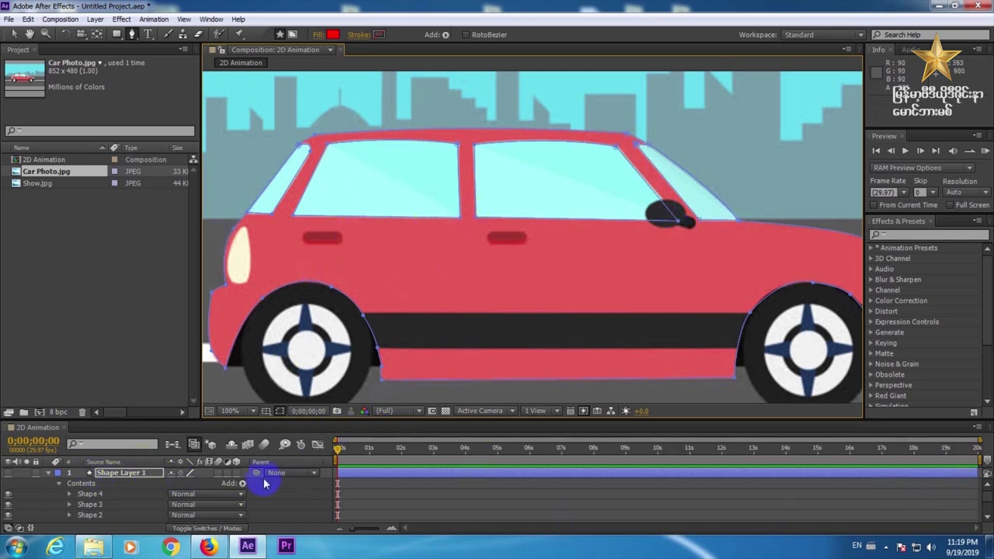
{"action": "left_click_drag", "start_coordinate": [147, 419], "coordinate": [149, 381]}
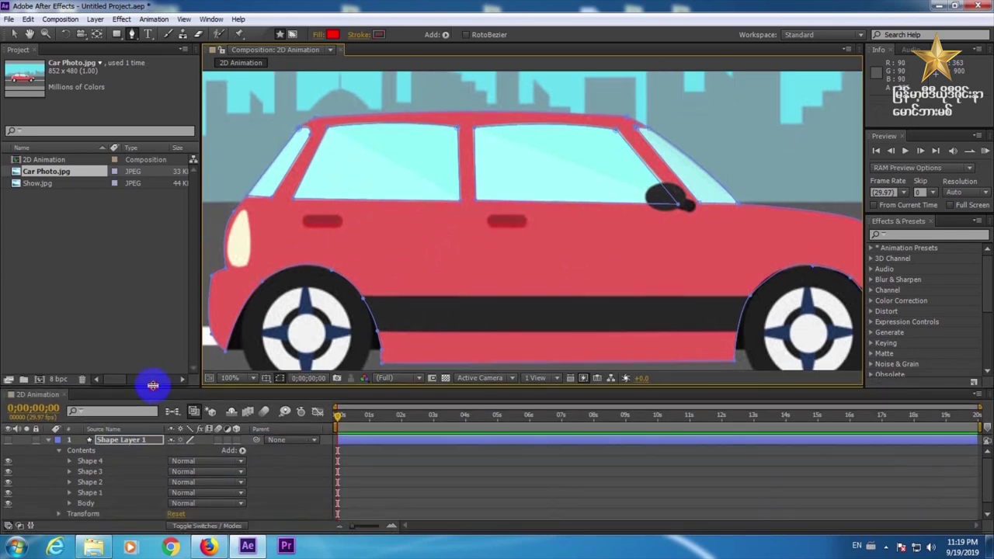
{"action": "left_click", "coordinate": [92, 490]}
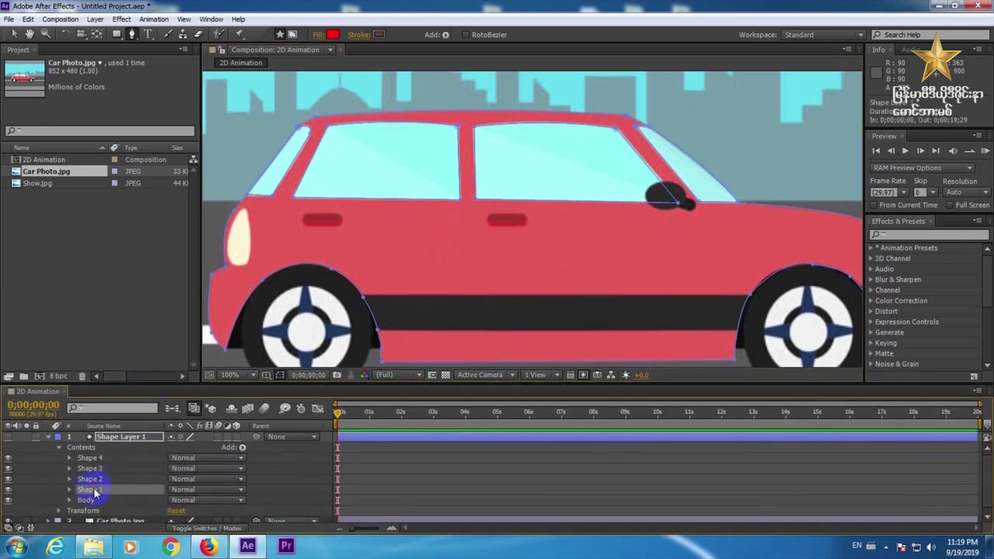
{"action": "key", "text": "Return"}
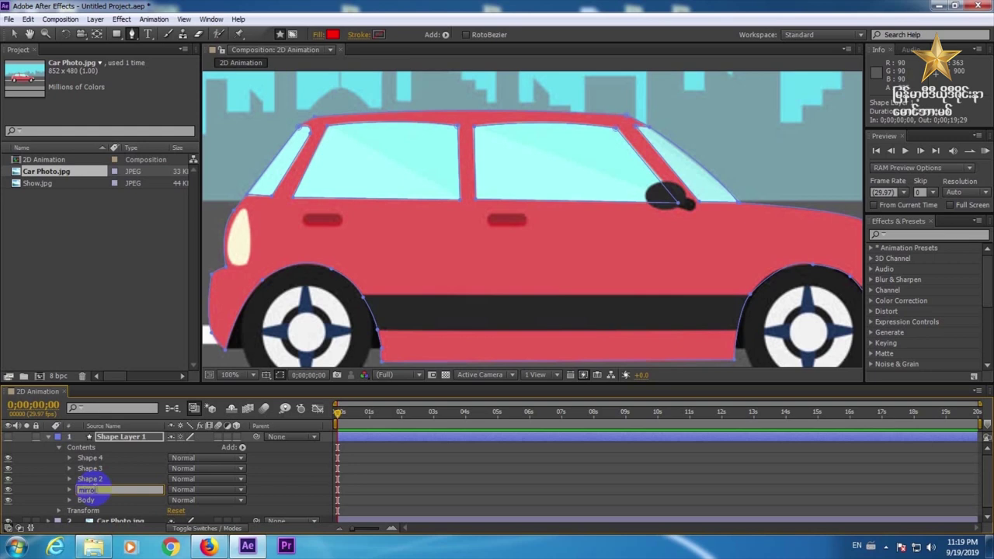
{"action": "left_click", "coordinate": [100, 481]}
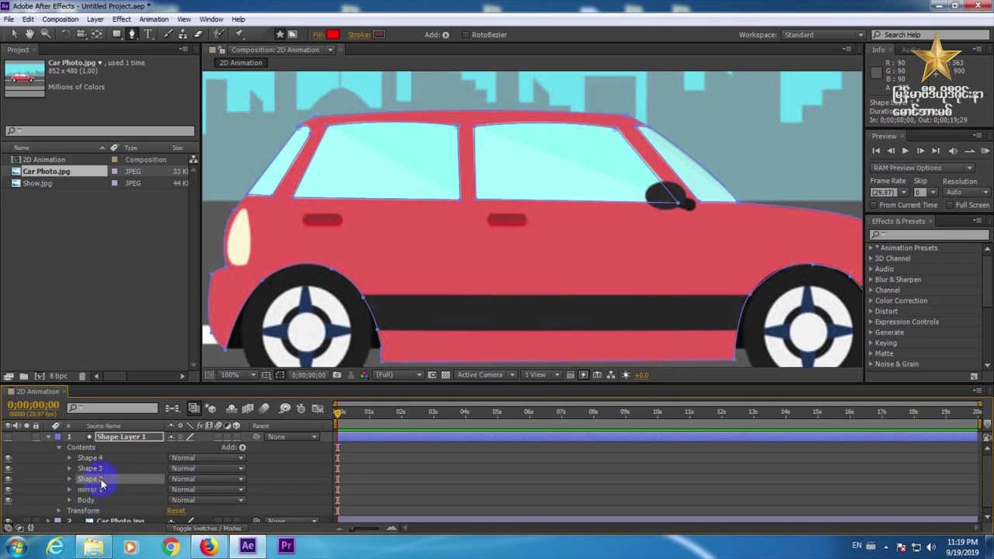
{"action": "key", "text": "Return"}
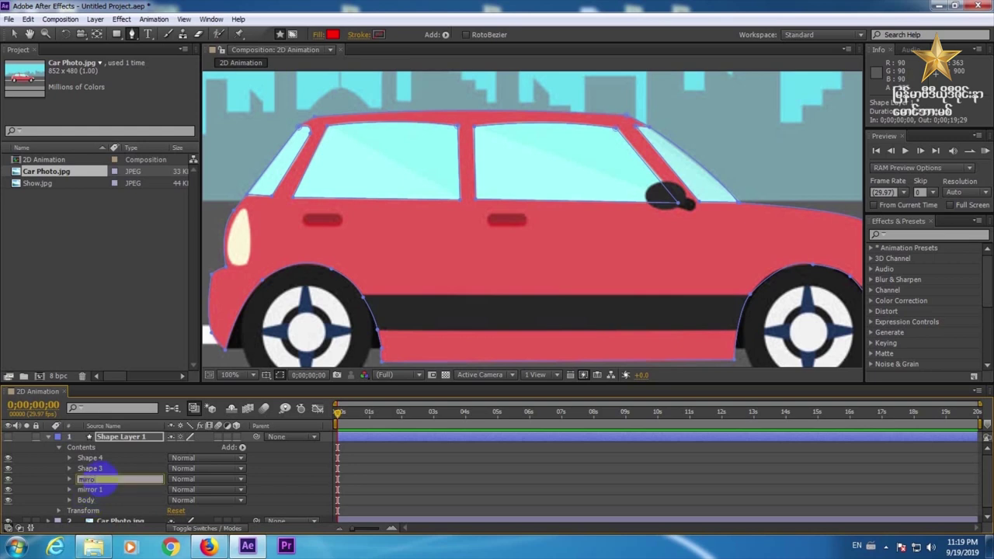
Step: Rename Shape 3 as "mirror 3" and Shape 4 as "mirror 4"
{"action": "left_click", "coordinate": [112, 471]}
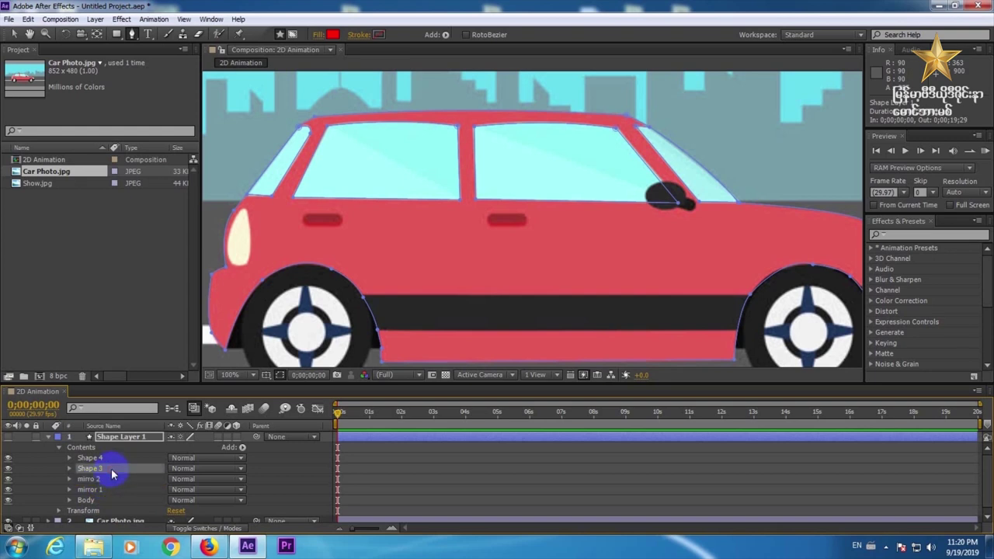
{"action": "key", "text": "Return"}
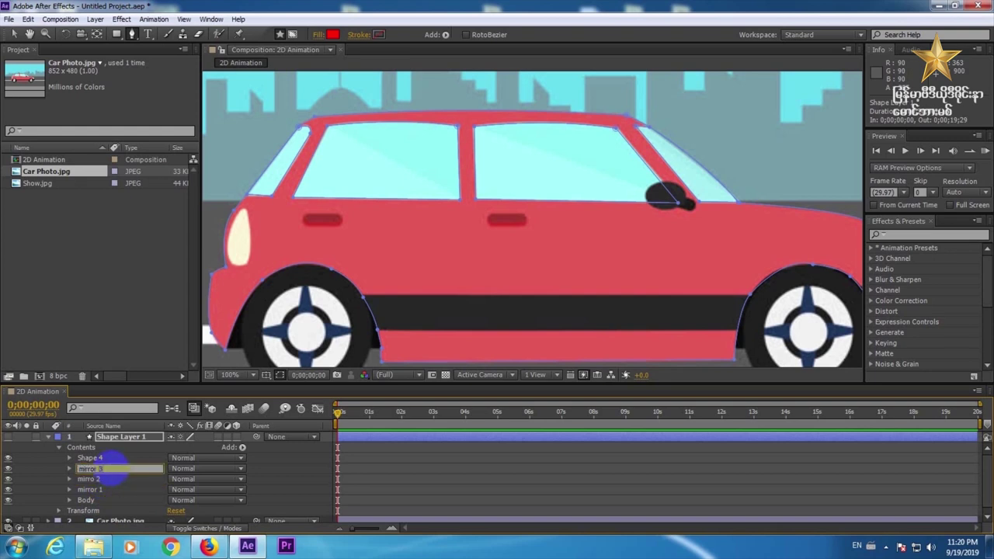
{"action": "left_click", "coordinate": [118, 459]}
{"action": "key", "text": "Return"}
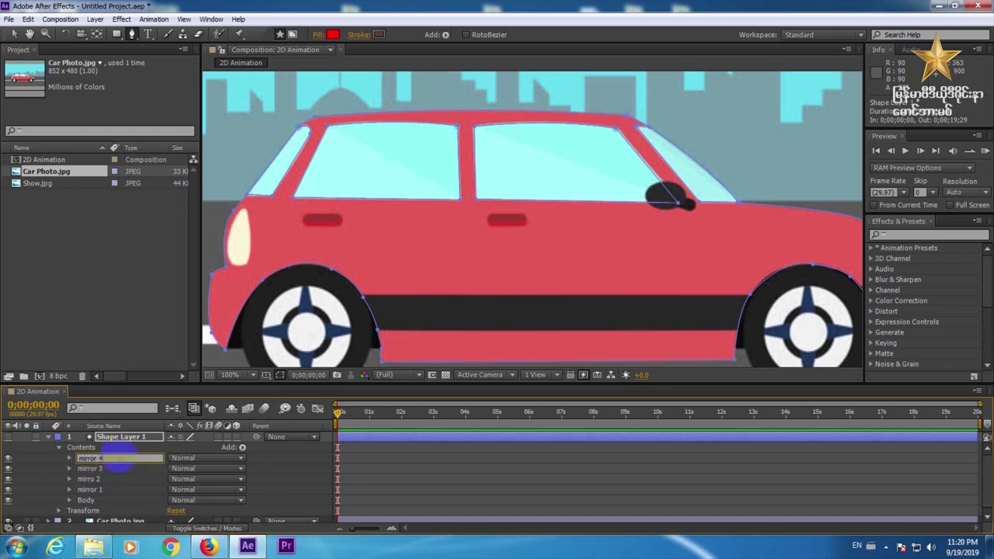
{"action": "key", "text": "Return"}
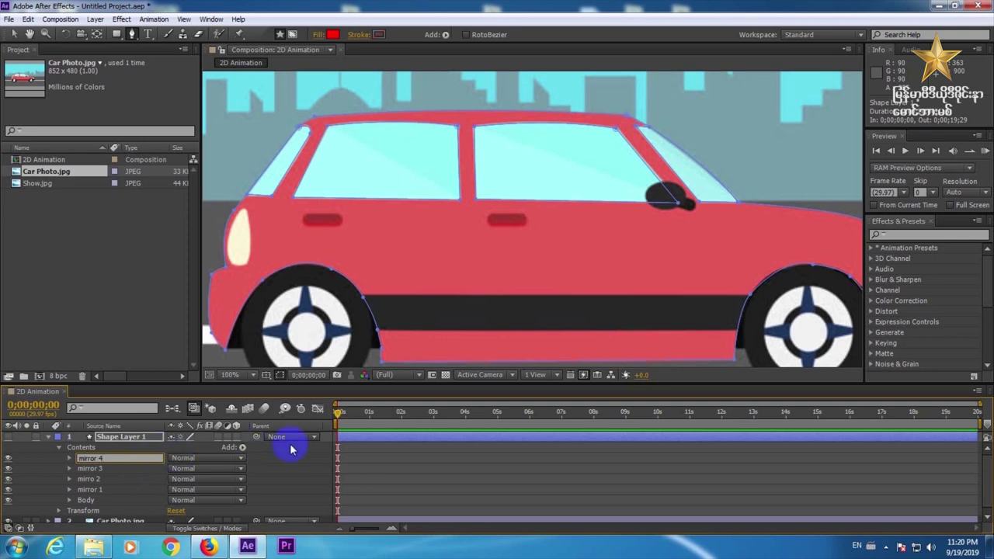
Step: Collapse Shape Layer 1 and rename it "Car body"
{"action": "left_click", "coordinate": [231, 437]}
{"action": "left_click", "coordinate": [484, 441]}
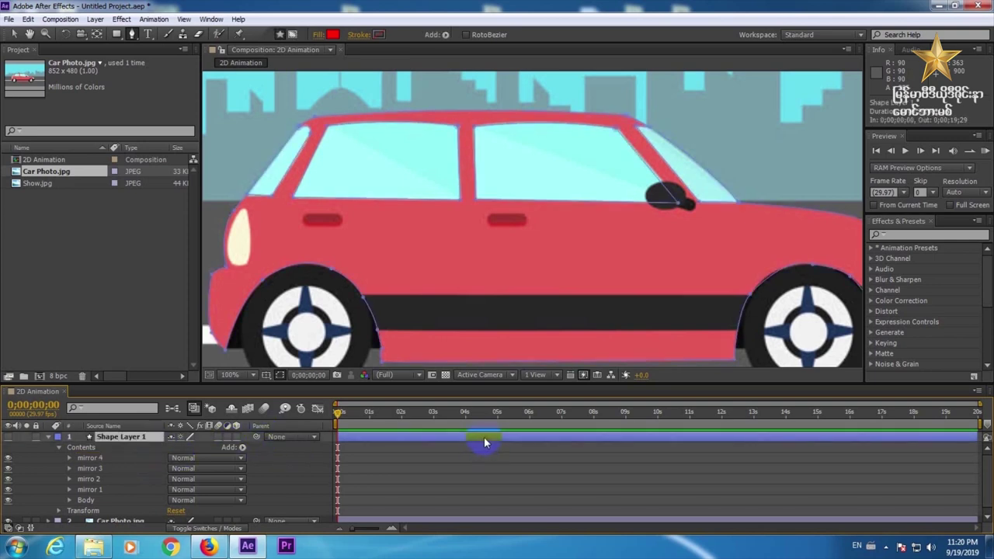
{"action": "left_click", "coordinate": [48, 437]}
{"action": "left_click", "coordinate": [341, 408]}
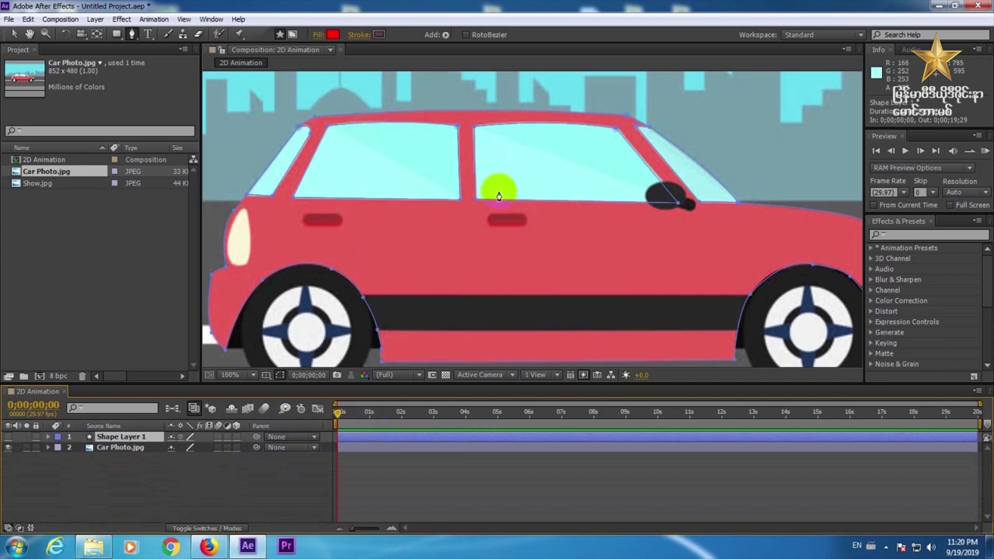
{"action": "left_click", "coordinate": [134, 439]}
{"action": "key", "text": "Return"}
{"action": "type", "text": "Car body"}
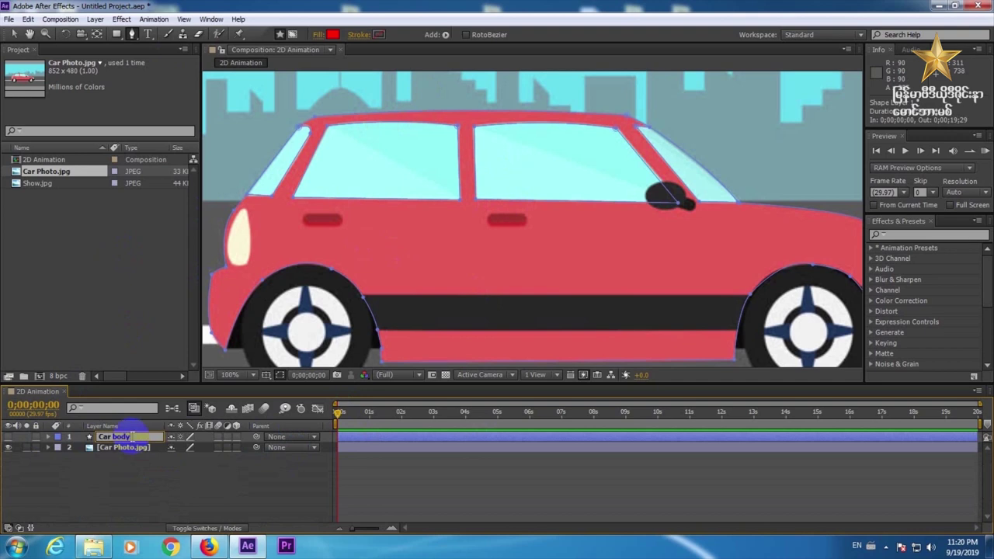
{"action": "left_click", "coordinate": [110, 479]}
{"action": "left_click", "coordinate": [377, 434]}
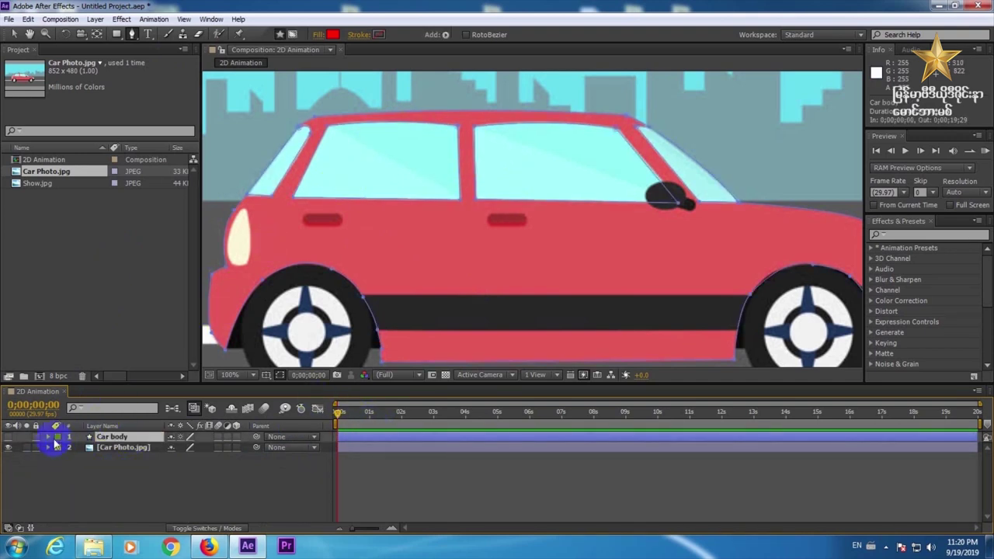
Step: Make the Car body layer visible and change the mirror 1 shape's fill color to cyan 00FFF6
{"action": "left_click", "coordinate": [8, 436]}
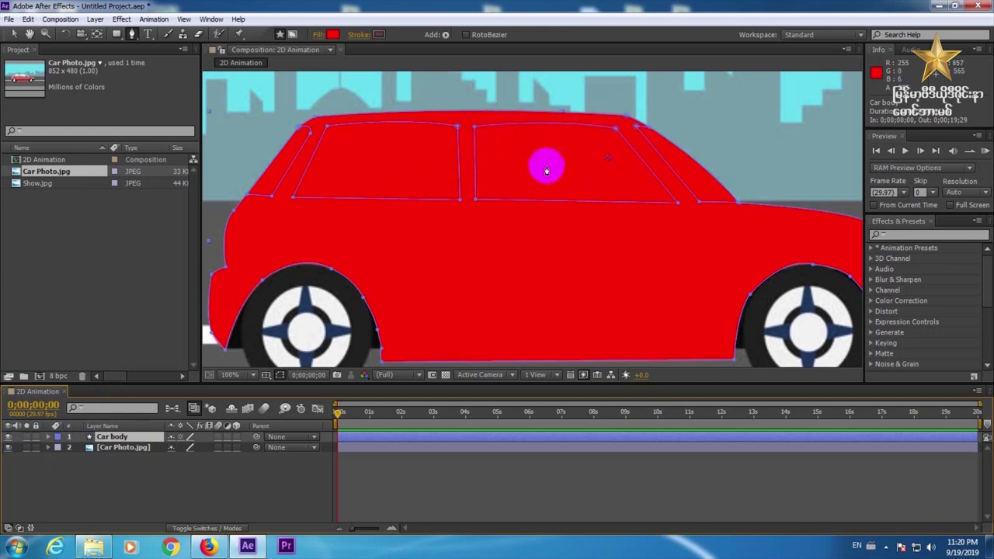
{"action": "left_click", "coordinate": [48, 437]}
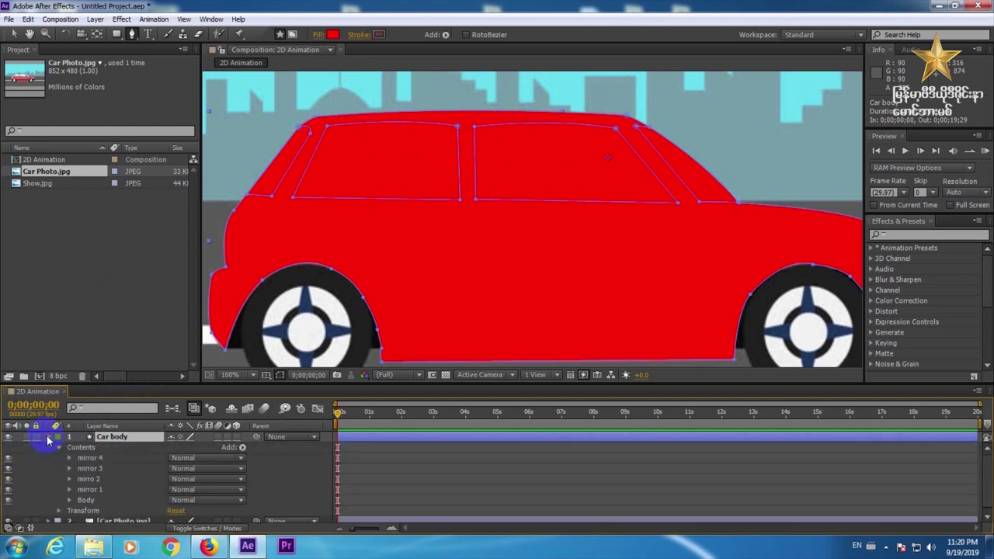
{"action": "left_click", "coordinate": [92, 489]}
{"action": "left_click", "coordinate": [332, 35]}
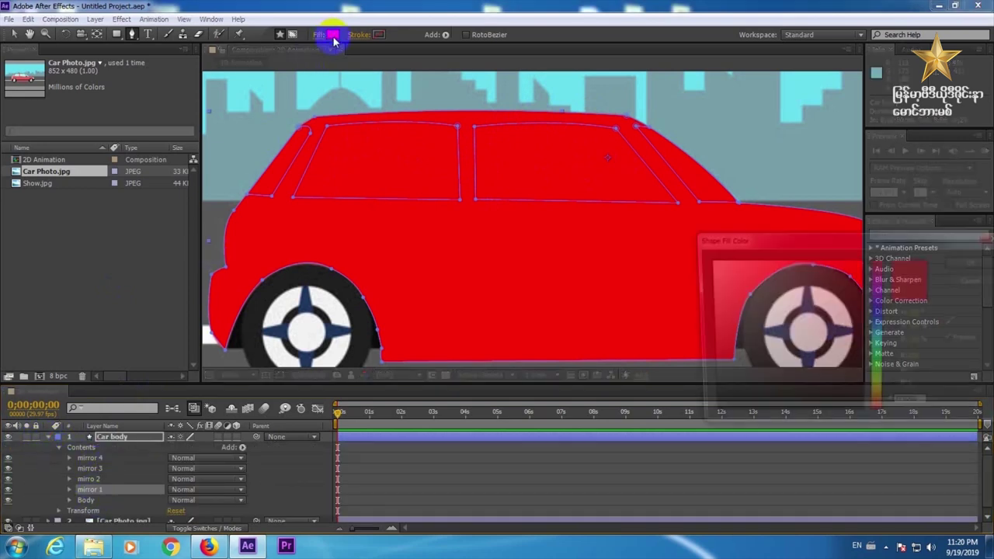
{"action": "left_click_drag", "start_coordinate": [878, 364], "coordinate": [876, 343]}
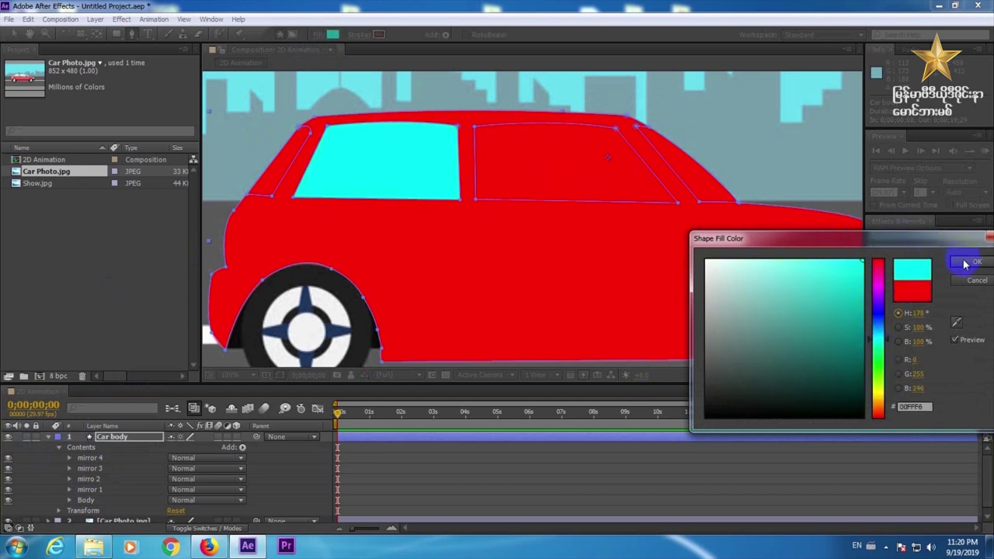
Step: Copy the hex code 00FFF6 of mirror 1's fill color and apply the color
{"action": "left_click", "coordinate": [928, 408]}
{"action": "left_click_drag", "start_coordinate": [928, 409], "coordinate": [848, 404]}
{"action": "key", "text": "ctrl+c"}
{"action": "left_click", "coordinate": [921, 412]}
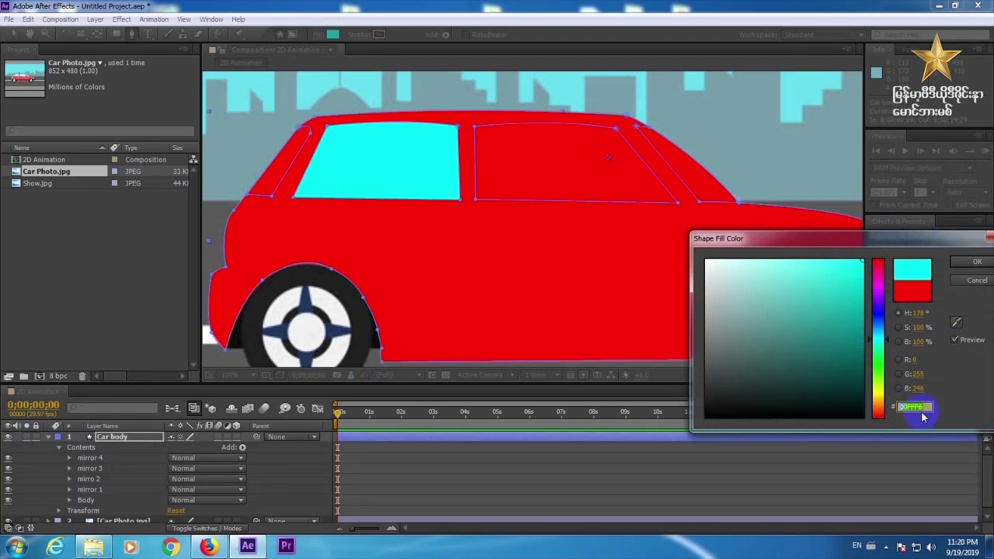
{"action": "left_click", "coordinate": [972, 260]}
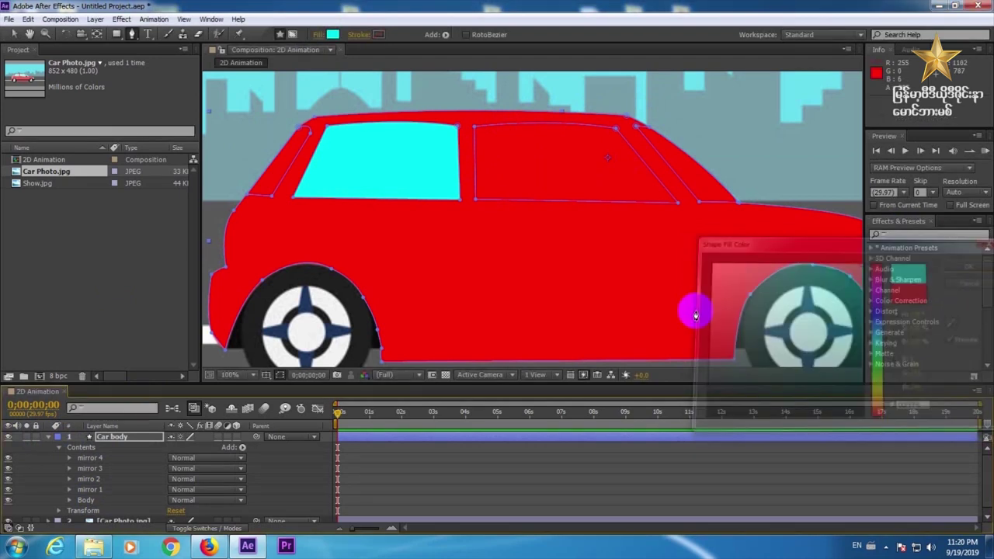
Step: Set the mirro 2 shape's fill color to the copied cyan 00FFF6
{"action": "left_click", "coordinate": [99, 481]}
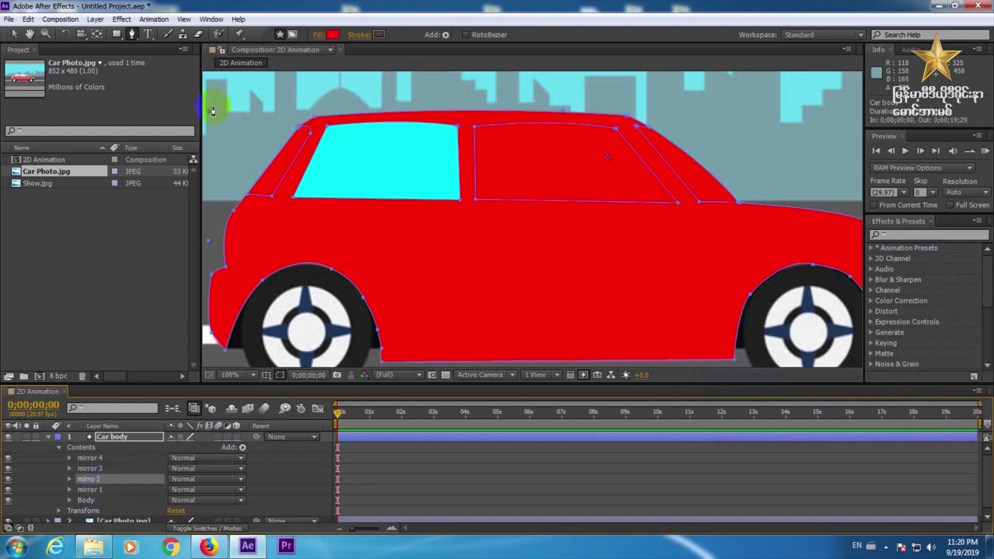
{"action": "left_click", "coordinate": [328, 36]}
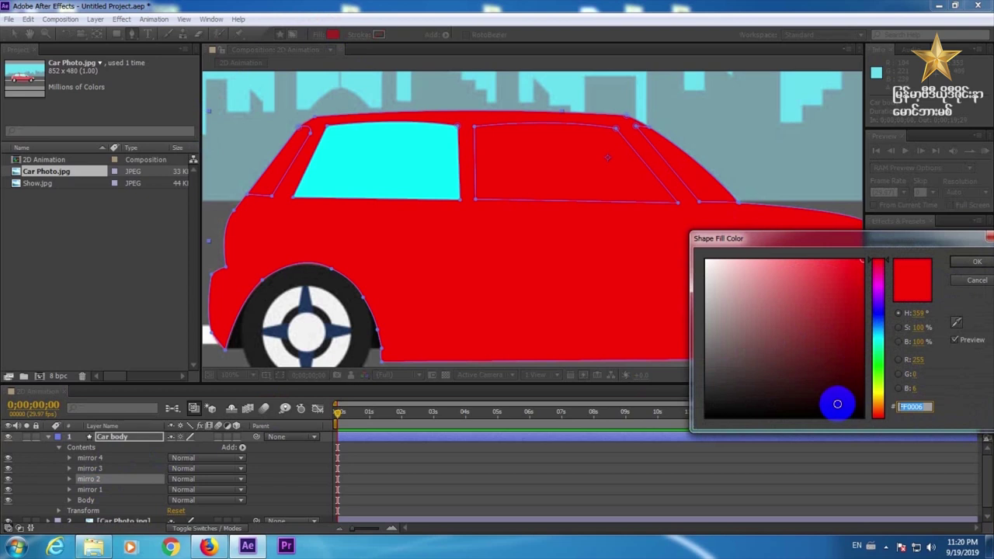
{"action": "key", "text": "ctrl+v"}
{"action": "left_click", "coordinate": [978, 264]}
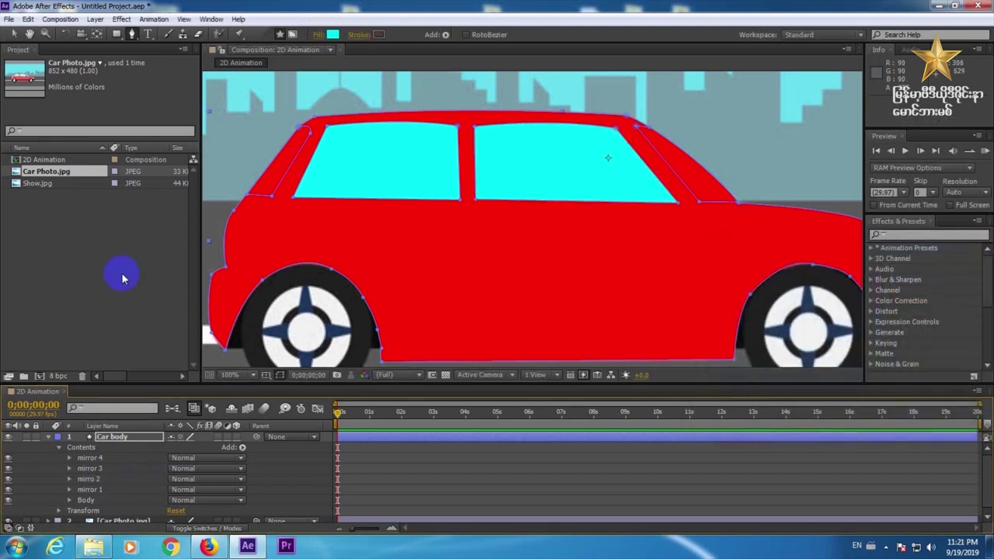
Step: Set the mirror 3 shape's fill color to the copied cyan 00FFF6
{"action": "left_click", "coordinate": [97, 470]}
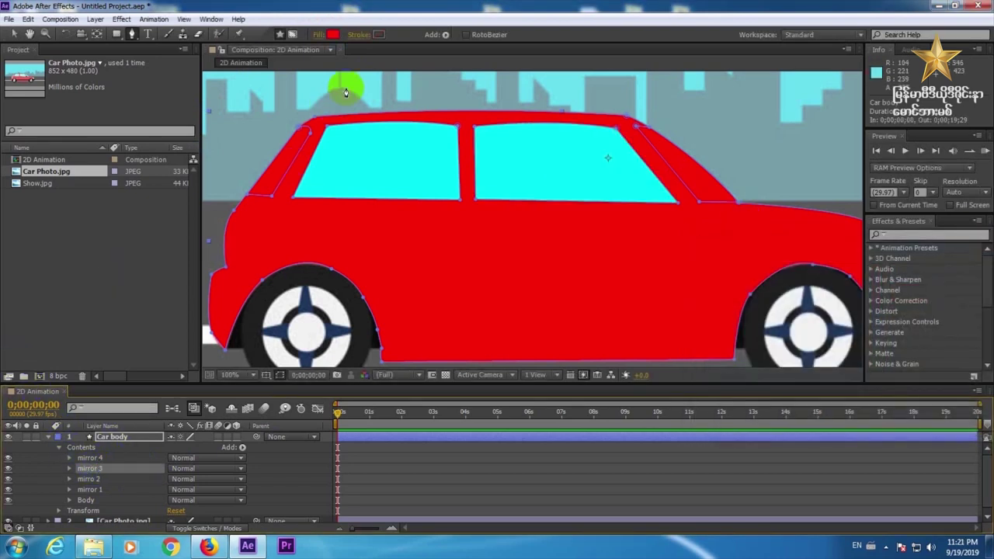
{"action": "left_click", "coordinate": [333, 34]}
{"action": "left_click", "coordinate": [914, 406]}
{"action": "key", "text": "ctrl+v"}
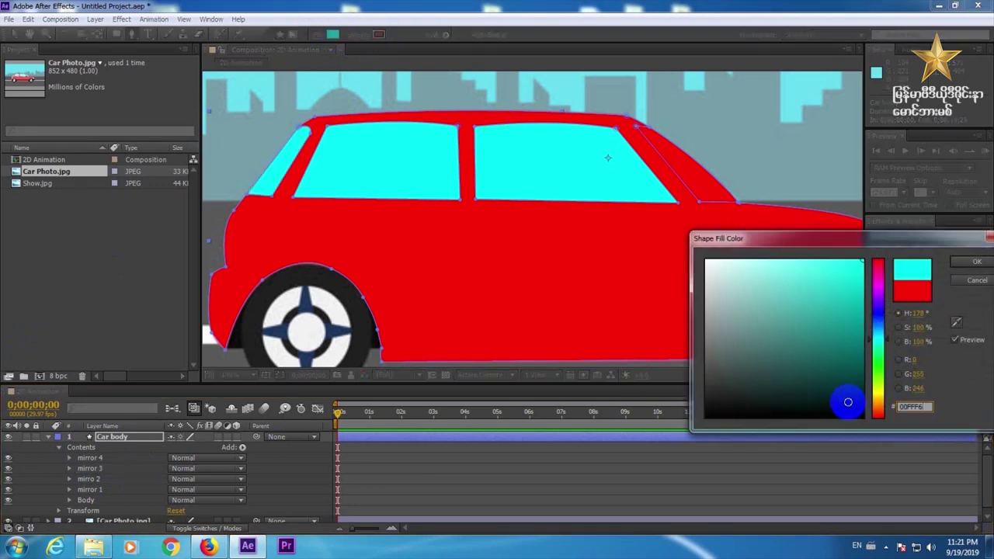
{"action": "left_click", "coordinate": [961, 262]}
Step: Set the mirror 4 shape's fill color to the copied cyan 00FFF6
{"action": "left_click", "coordinate": [334, 36]}
{"action": "left_click", "coordinate": [90, 457]}
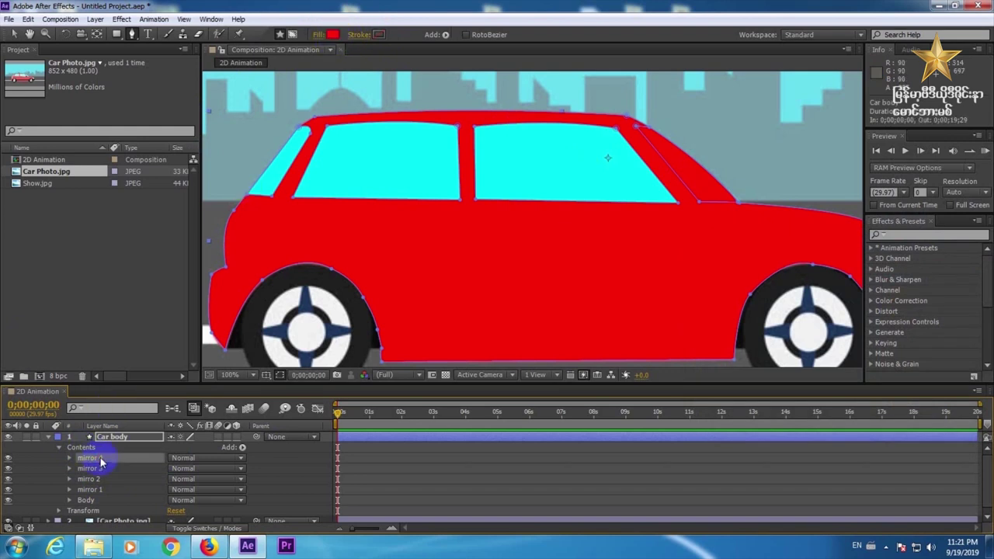
{"action": "left_click", "coordinate": [334, 34]}
{"action": "left_click", "coordinate": [915, 407]}
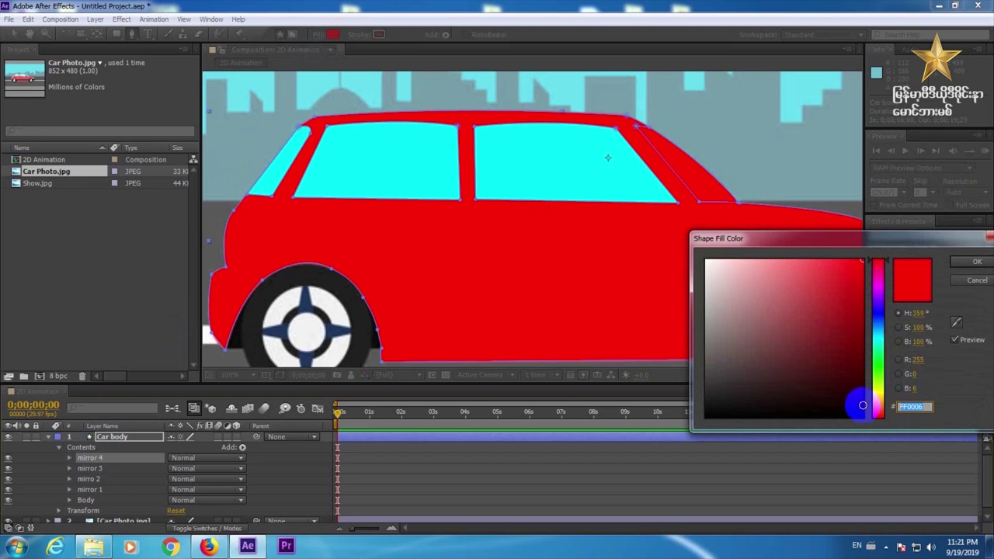
{"action": "key", "text": "ctrl+v"}
{"action": "left_click", "coordinate": [972, 263]}
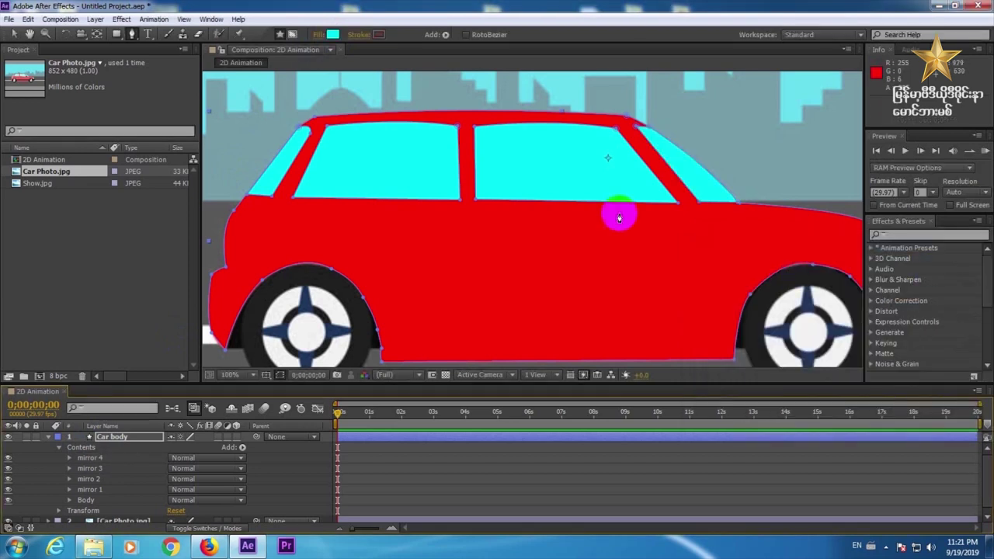
Step: Collapse the Car body layer, hide its artwork to reveal the photo, and keep the layer selected for tracing
{"action": "left_click", "coordinate": [440, 138]}
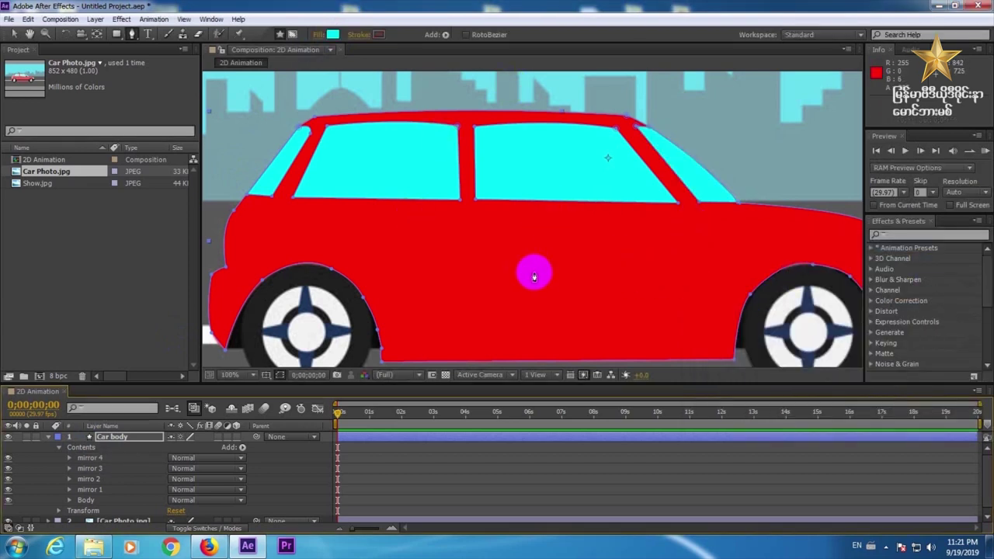
{"action": "left_click", "coordinate": [47, 438]}
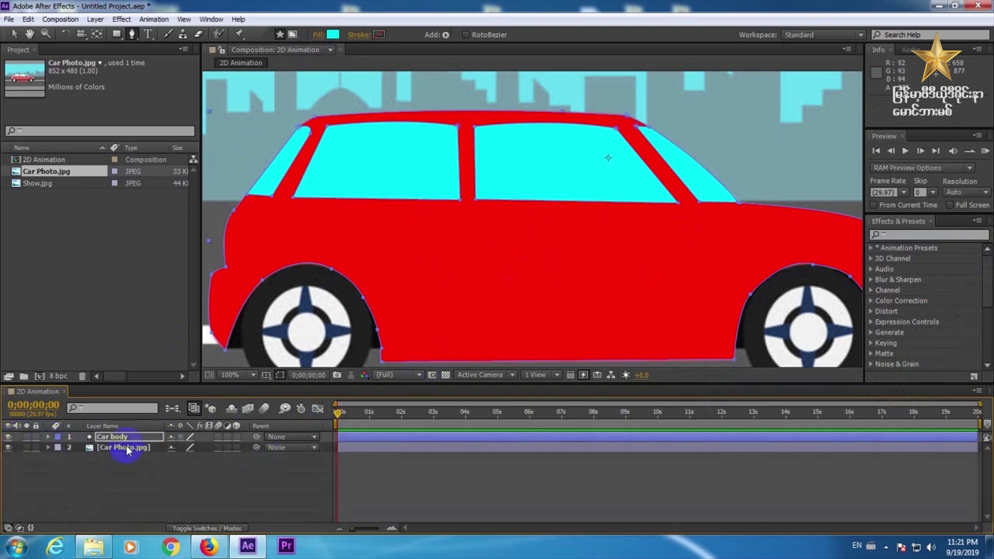
{"action": "left_click", "coordinate": [9, 437]}
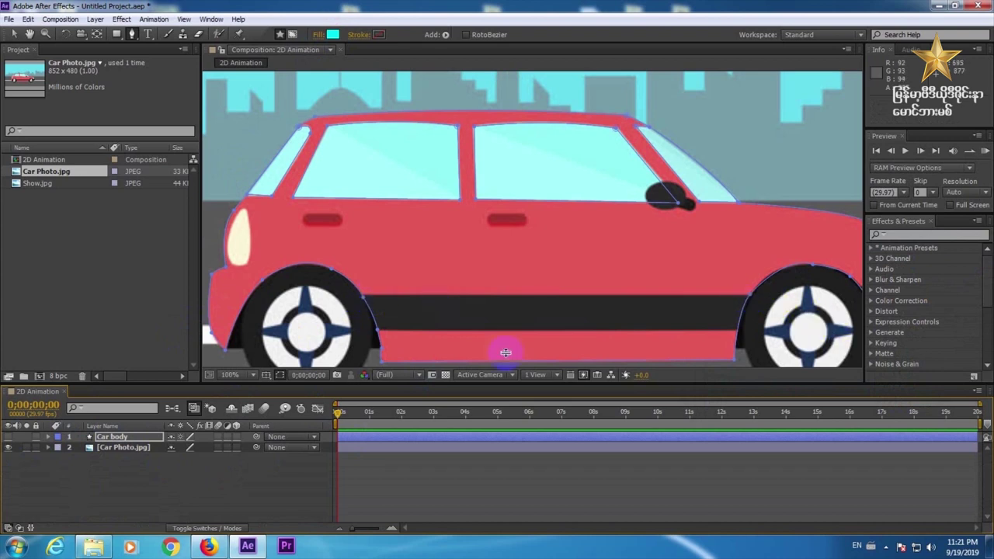
{"action": "left_click", "coordinate": [152, 437]}
{"action": "left_click_drag", "start_coordinate": [330, 383], "coordinate": [320, 467]}
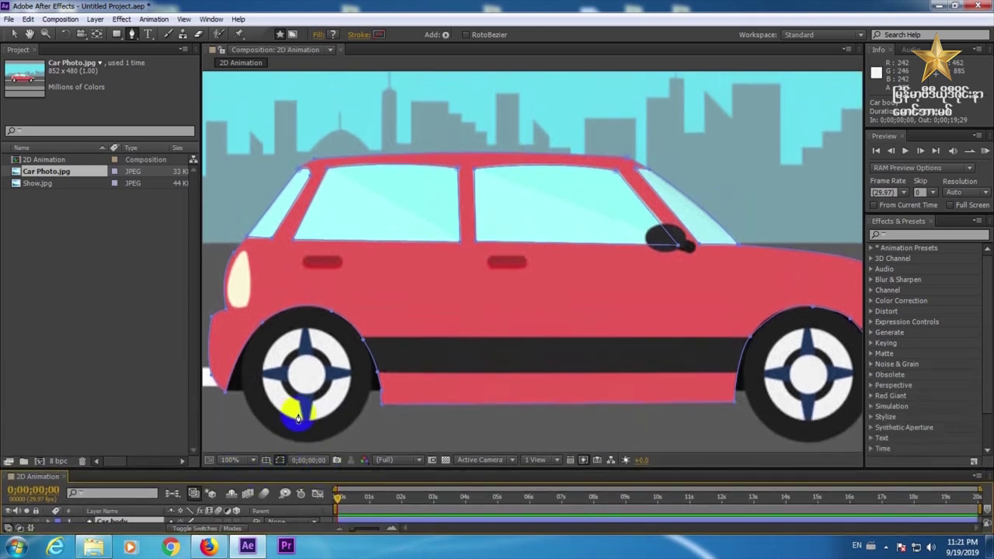
Step: Trace the black stripe along the car's lower side as a closed Pen tool path between the two wheel arches
{"action": "left_click_drag", "start_coordinate": [361, 333], "coordinate": [389, 368]}
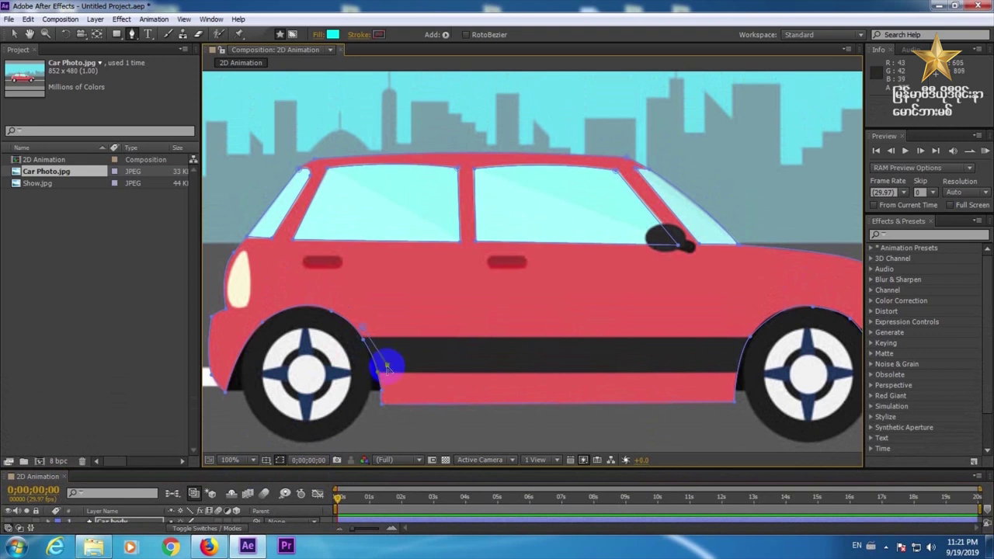
{"action": "mouse_move", "coordinate": [386, 366]}
{"action": "left_mouse_down"}
{"action": "mouse_move", "coordinate": [380, 354]}
{"action": "mouse_move", "coordinate": [378, 371]}
{"action": "mouse_move", "coordinate": [364, 334]}
{"action": "mouse_move", "coordinate": [378, 377]}
{"action": "left_mouse_up"}
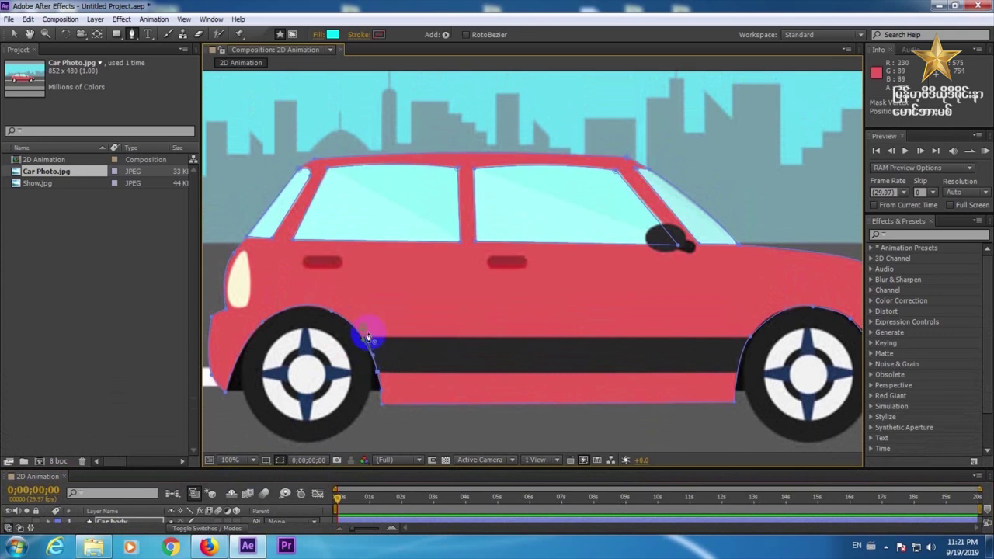
{"action": "left_click_drag", "start_coordinate": [743, 379], "coordinate": [756, 347]}
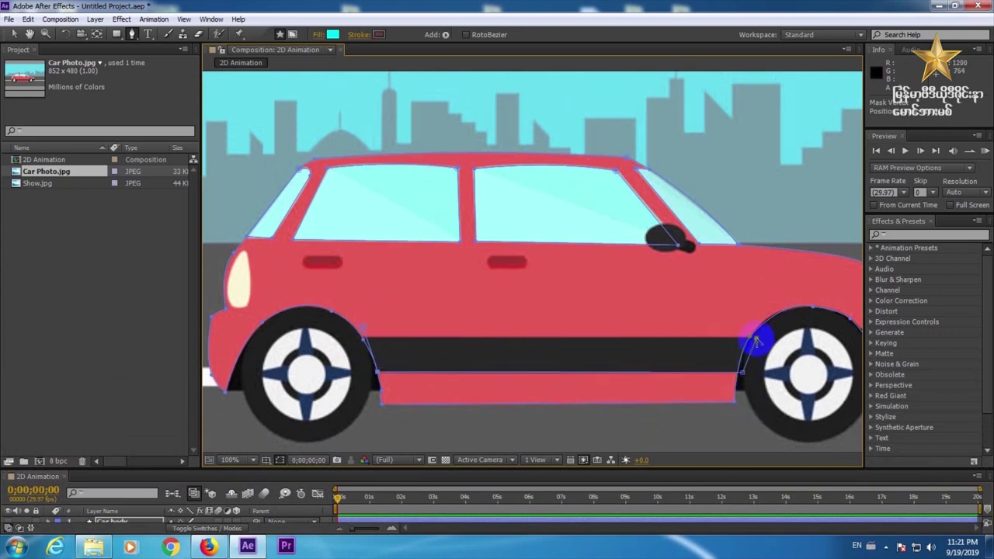
{"action": "left_click_drag", "start_coordinate": [756, 341], "coordinate": [736, 374]}
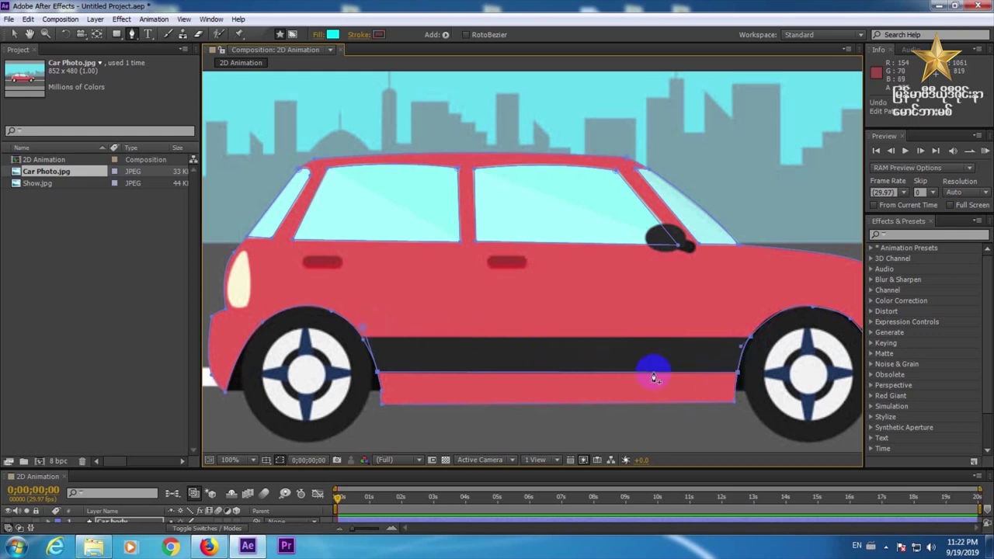
{"action": "left_click", "coordinate": [723, 345]}
{"action": "left_click", "coordinate": [364, 328]}
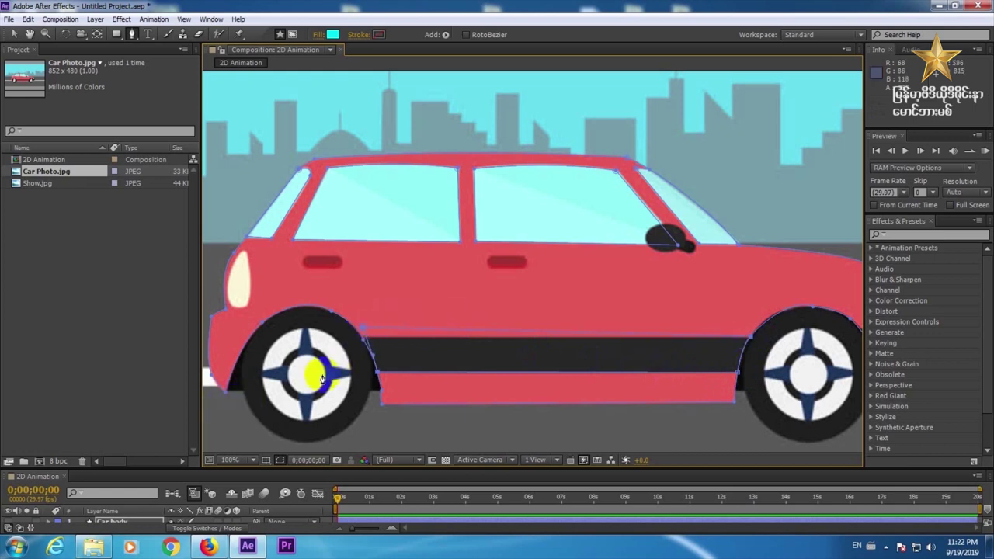
{"action": "left_click", "coordinate": [362, 335]}
{"action": "left_click_drag", "start_coordinate": [362, 336], "coordinate": [364, 336]}
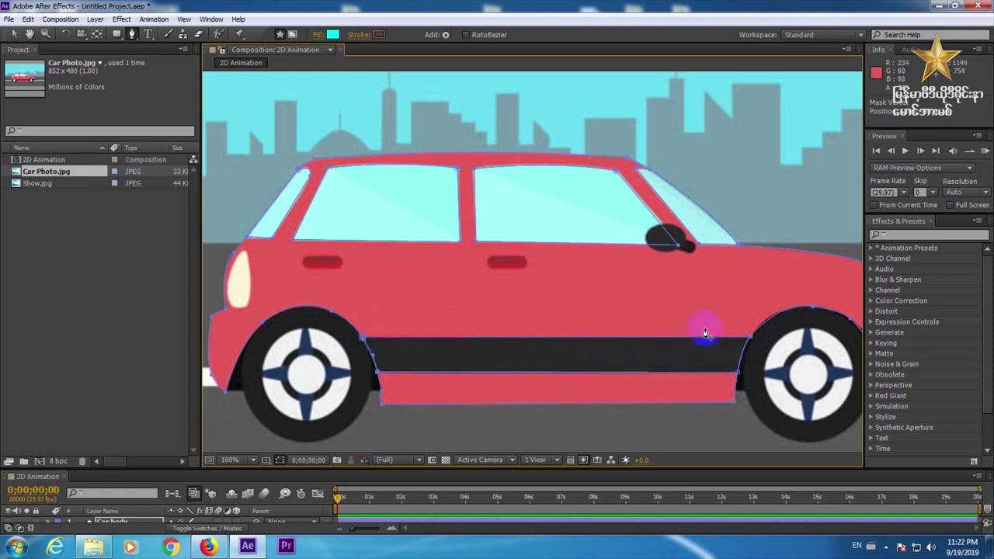
{"action": "left_click", "coordinate": [726, 352]}
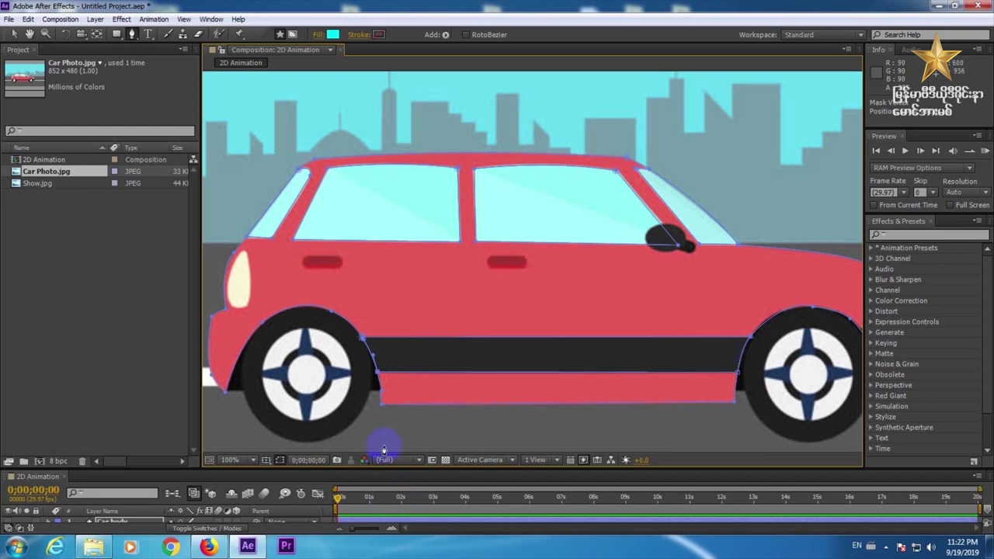
Step: Rename the new stripe shape in the Car body layer's contents as bar 1
{"action": "left_click_drag", "start_coordinate": [227, 466], "coordinate": [228, 399]}
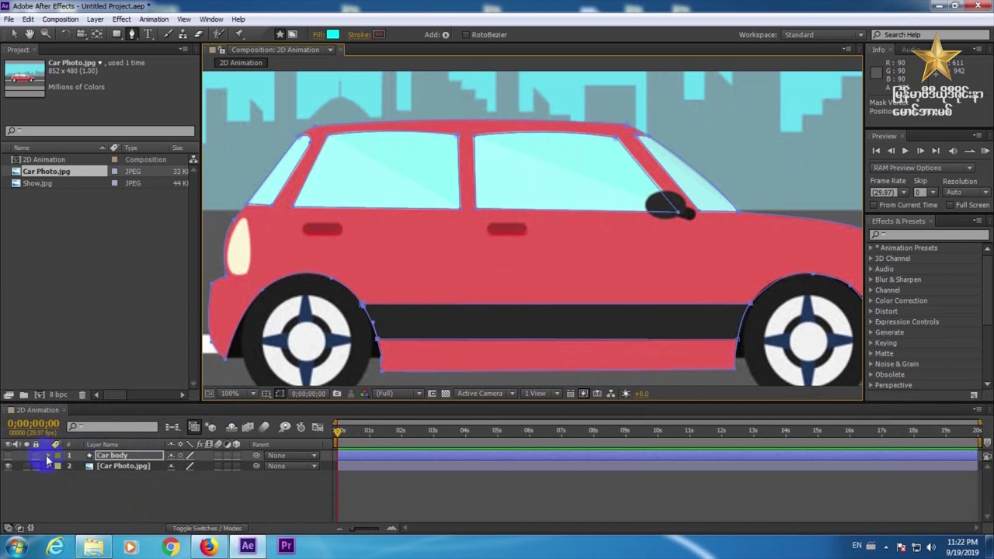
{"action": "left_click", "coordinate": [48, 457]}
{"action": "left_click", "coordinate": [87, 477]}
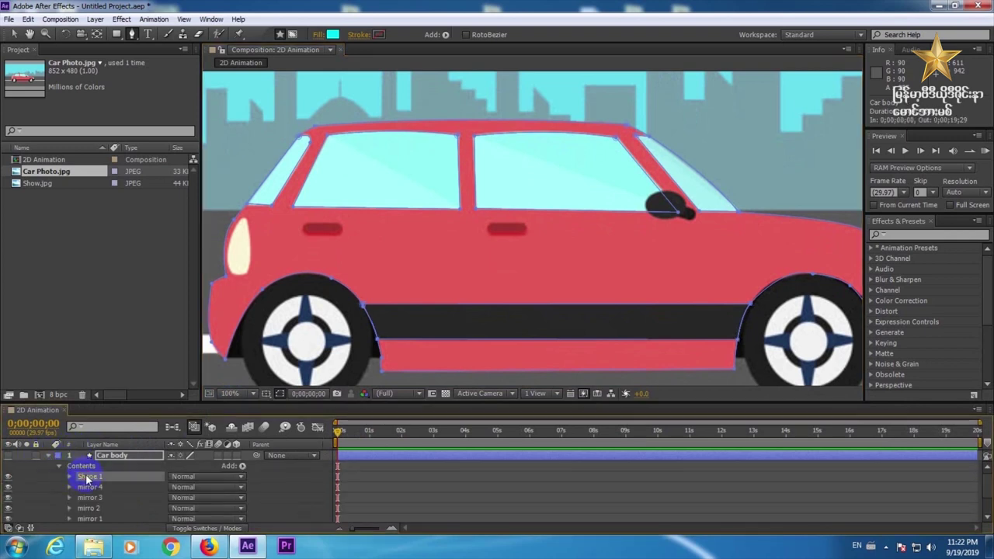
{"action": "key", "text": "Return"}
{"action": "type", "text": "bar 1"}
{"action": "key", "text": "Return"}
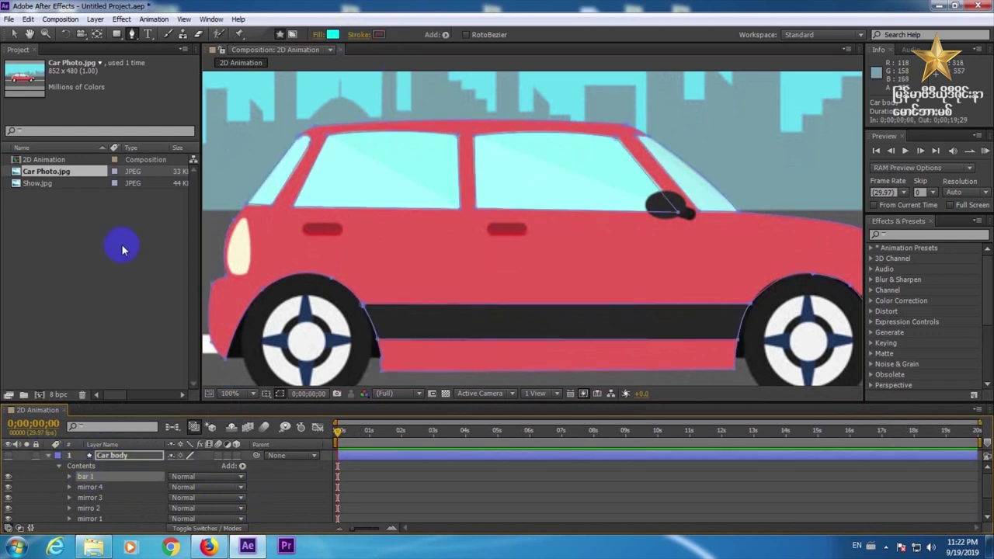
Step: Make the Car body layer visible and set the bar 1 shape's fill color to dark purple 180120
{"action": "left_click", "coordinate": [8, 456]}
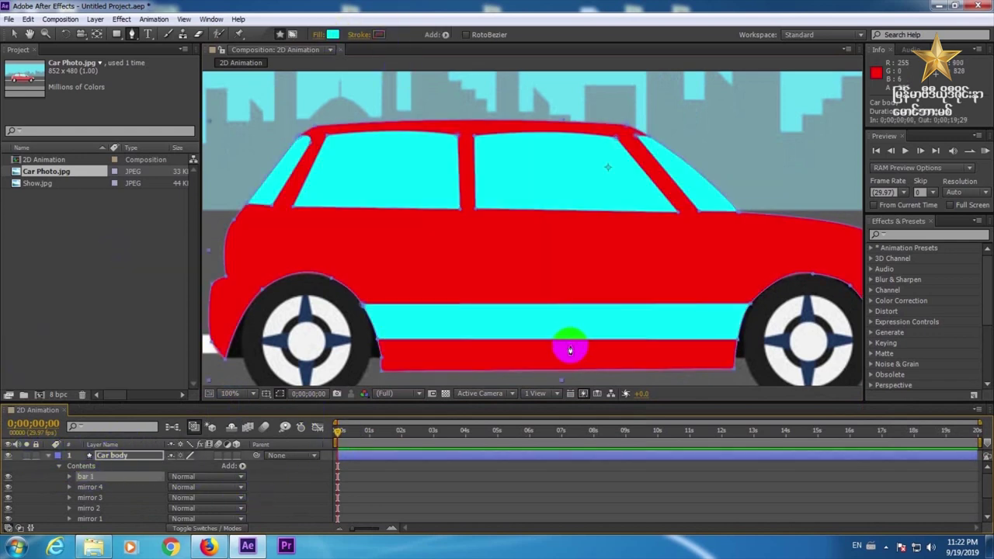
{"action": "left_click", "coordinate": [333, 35]}
{"action": "left_click_drag", "start_coordinate": [792, 288], "coordinate": [706, 415]}
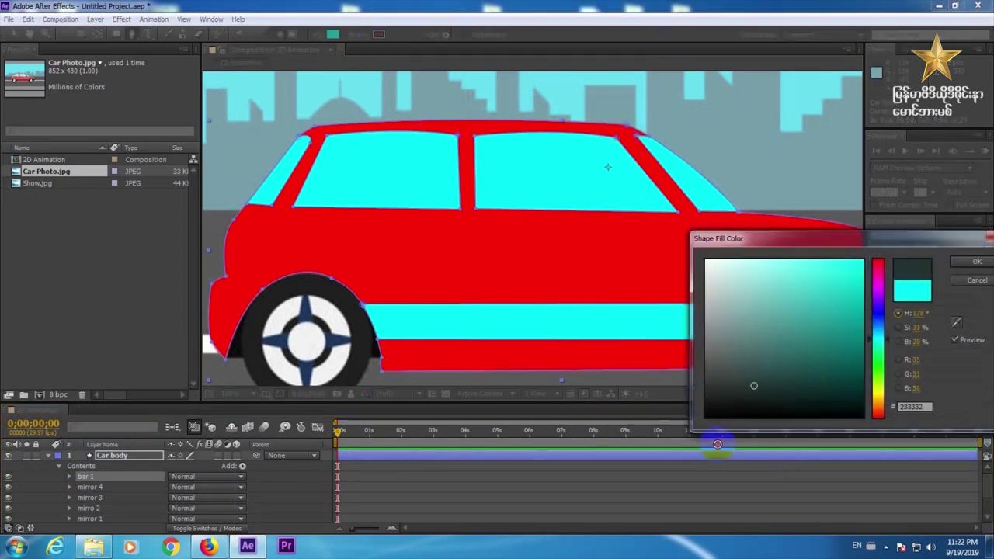
{"action": "left_click", "coordinate": [878, 291]}
{"action": "left_click_drag", "start_coordinate": [850, 295], "coordinate": [859, 398]}
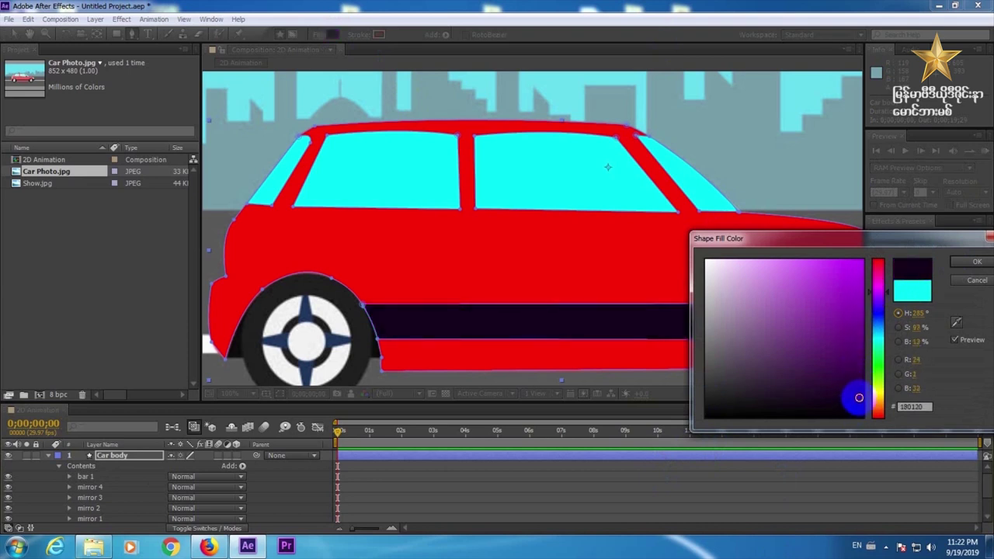
{"action": "left_click", "coordinate": [966, 266]}
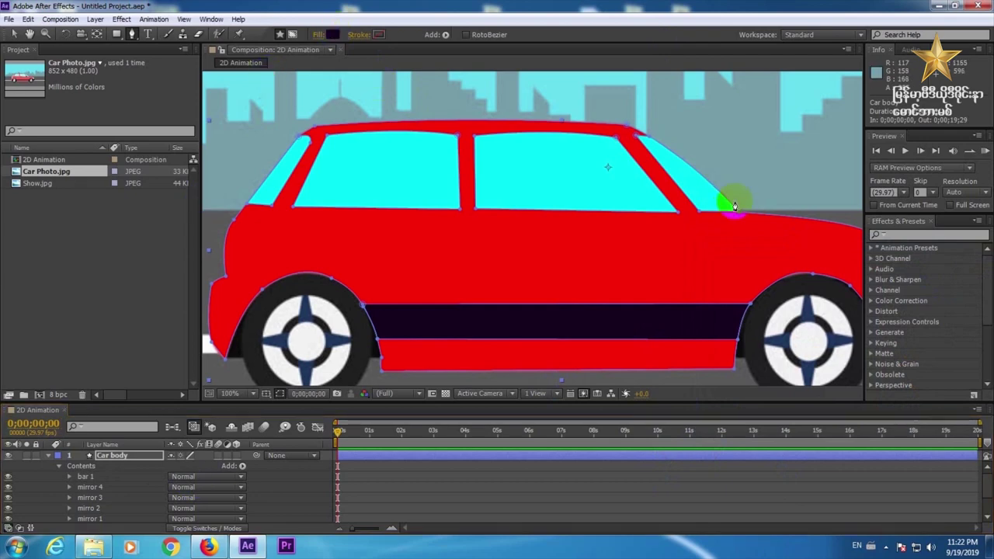
Step: Change the bar 1 shape's fill color to black 000000
{"action": "left_click", "coordinate": [335, 34]}
{"action": "left_click_drag", "start_coordinate": [705, 357], "coordinate": [705, 416]}
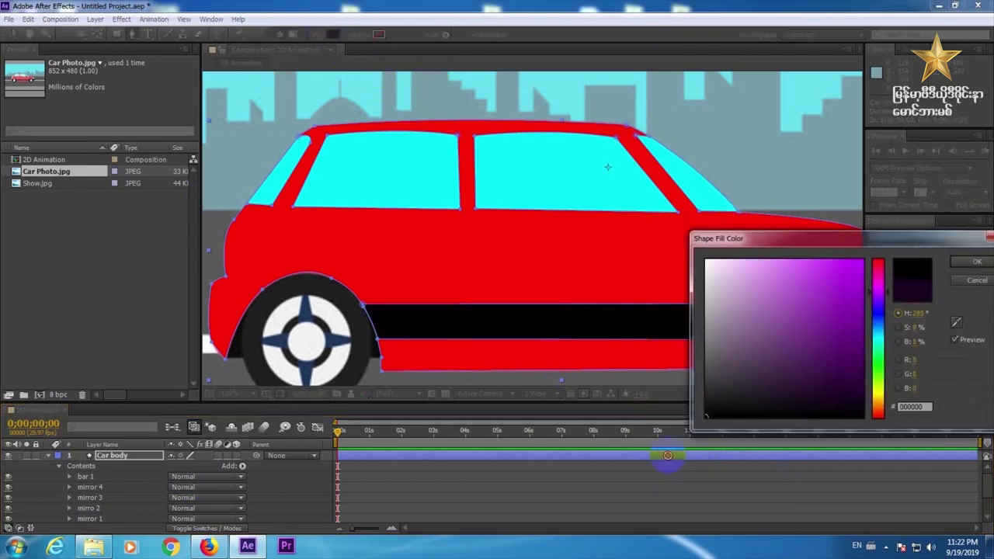
{"action": "left_click", "coordinate": [976, 262]}
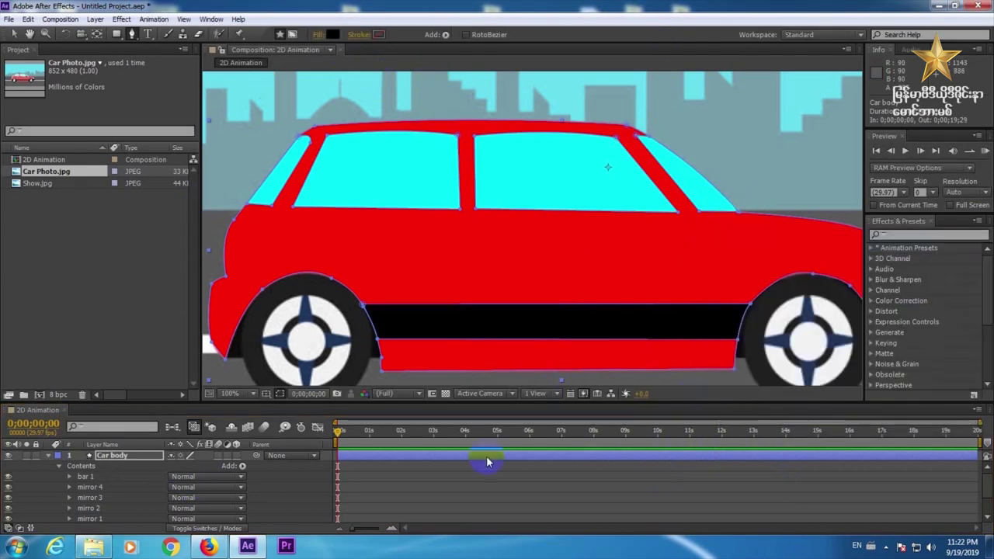
Step: Move bar 1's upper corner point at the rear wheel slightly down onto the wheel arch edge
{"action": "left_click", "coordinate": [247, 394]}
{"action": "left_click", "coordinate": [246, 311]}
{"action": "key", "text": "space"}
{"action": "left_click_drag", "start_coordinate": [339, 317], "coordinate": [482, 172]}
{"action": "left_click", "coordinate": [404, 456]}
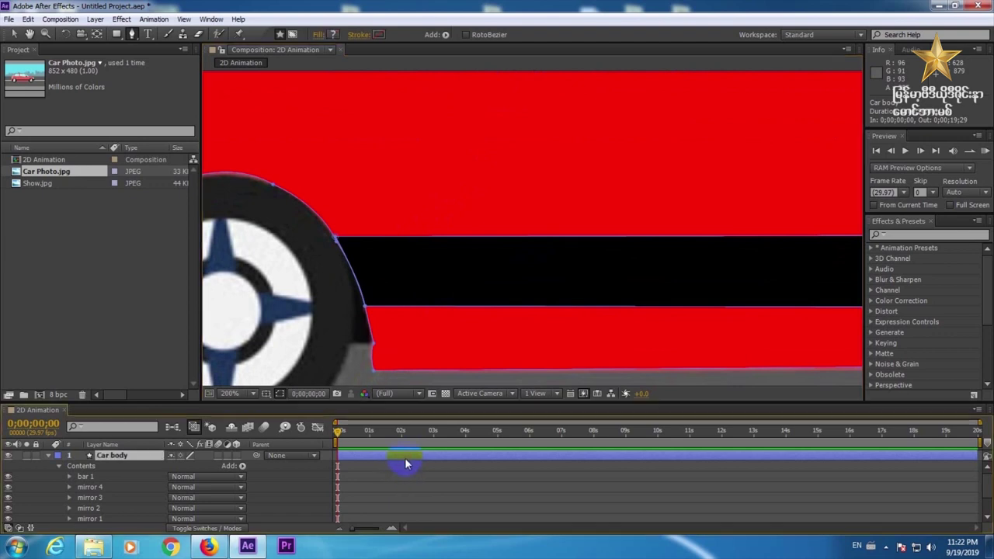
{"action": "left_click", "coordinate": [416, 508]}
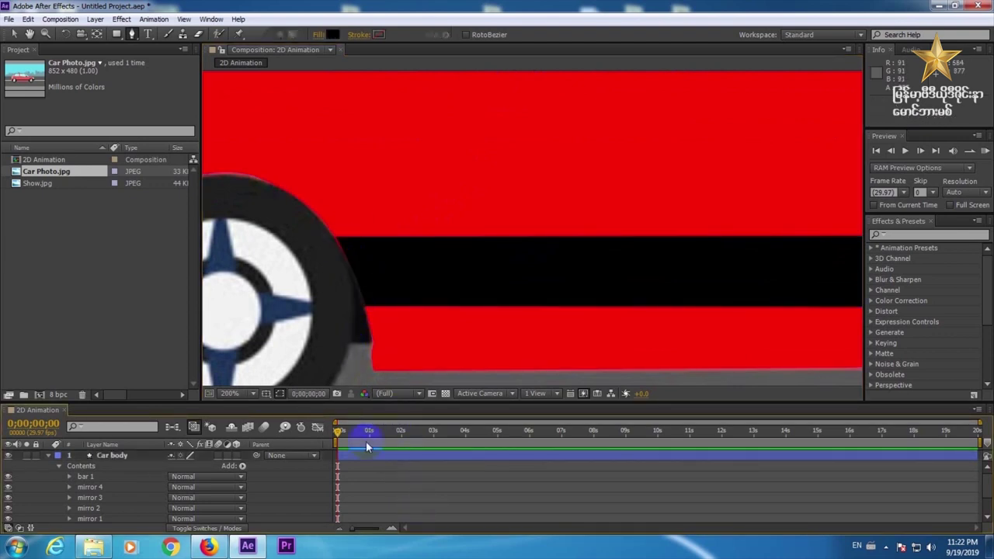
{"action": "left_click", "coordinate": [335, 457]}
{"action": "left_click", "coordinate": [128, 478]}
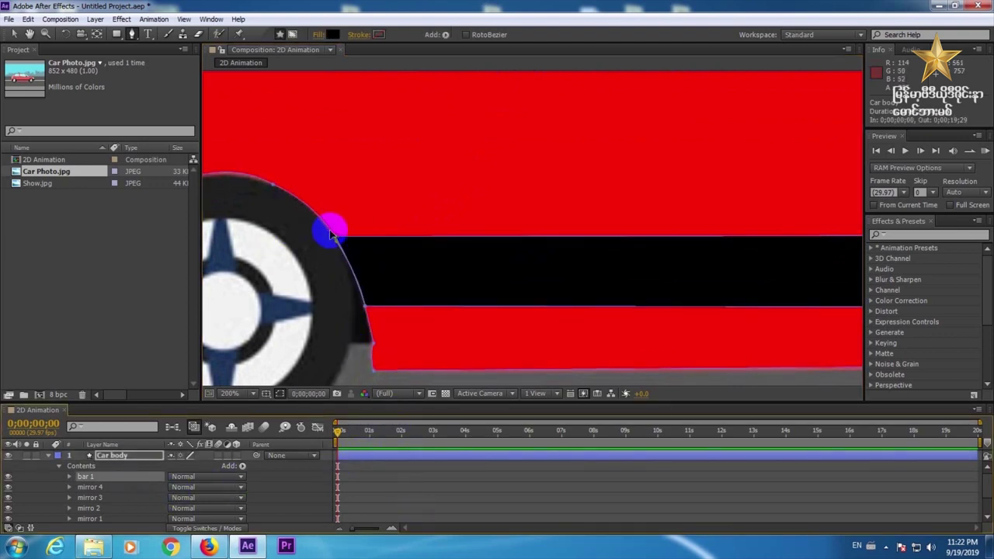
{"action": "left_click_drag", "start_coordinate": [337, 234], "coordinate": [336, 242]}
{"action": "left_click", "coordinate": [424, 469]}
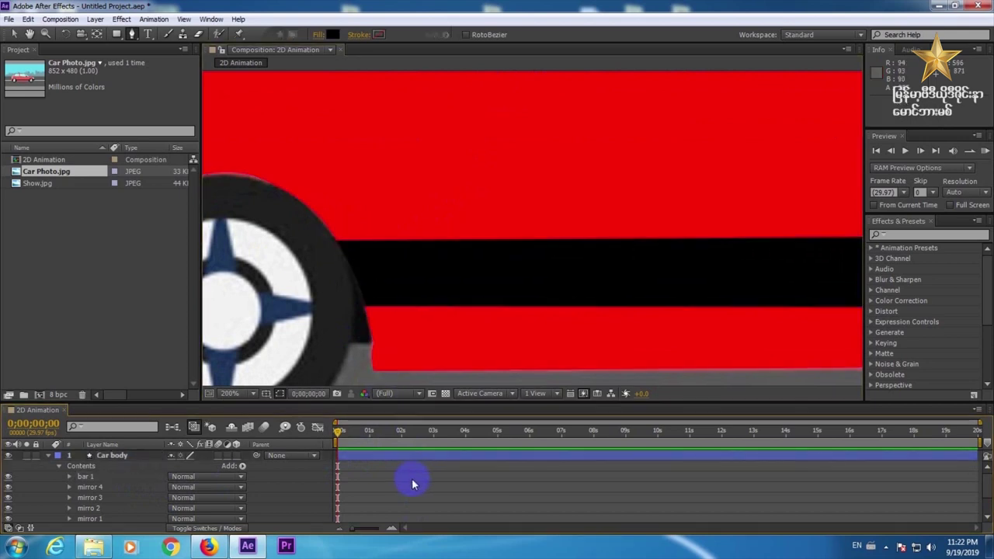
Step: Adjust bar 1's end curve at the front wheel so that it follows the wheel arch edge
{"action": "left_click_drag", "start_coordinate": [526, 285], "coordinate": [234, 280]}
{"action": "left_click_drag", "start_coordinate": [846, 285], "coordinate": [368, 288]}
{"action": "left_click", "coordinate": [574, 435]}
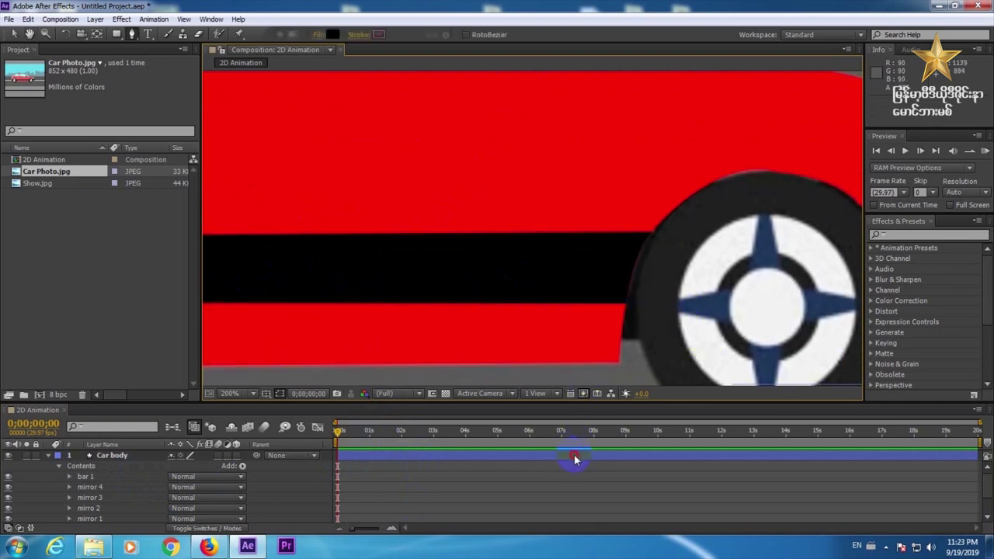
{"action": "left_click", "coordinate": [574, 459]}
{"action": "left_click", "coordinate": [628, 307]}
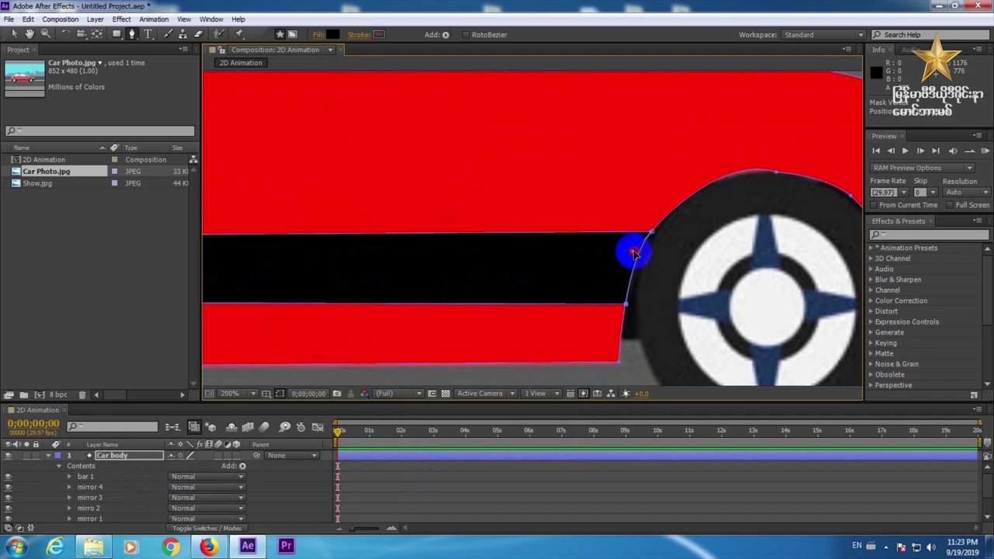
{"action": "left_click_drag", "start_coordinate": [635, 254], "coordinate": [636, 256]}
{"action": "left_click", "coordinate": [656, 519]}
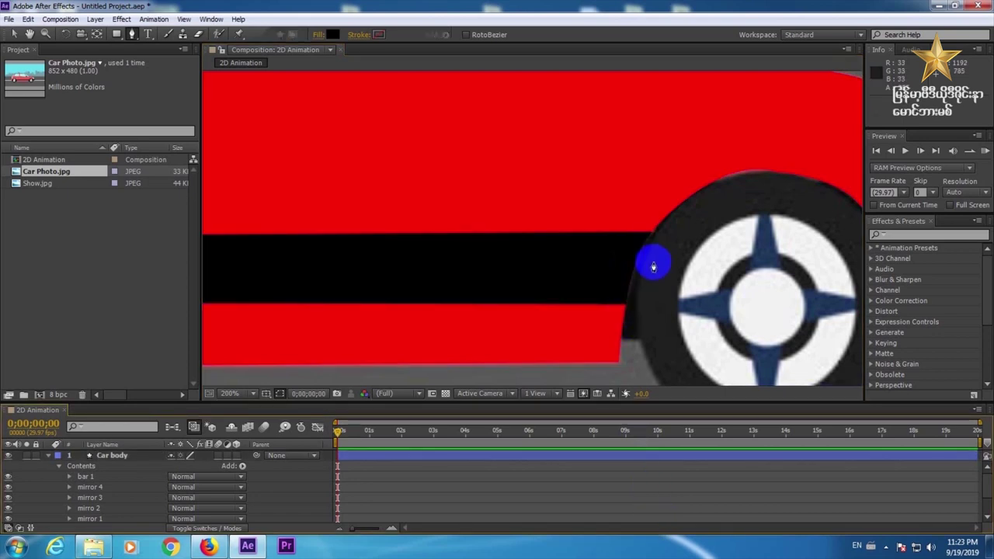
Step: Fit the whole composition in view, collapse the Car body layer and hide the Car Photo.jpg layer
{"action": "left_click", "coordinate": [247, 394]}
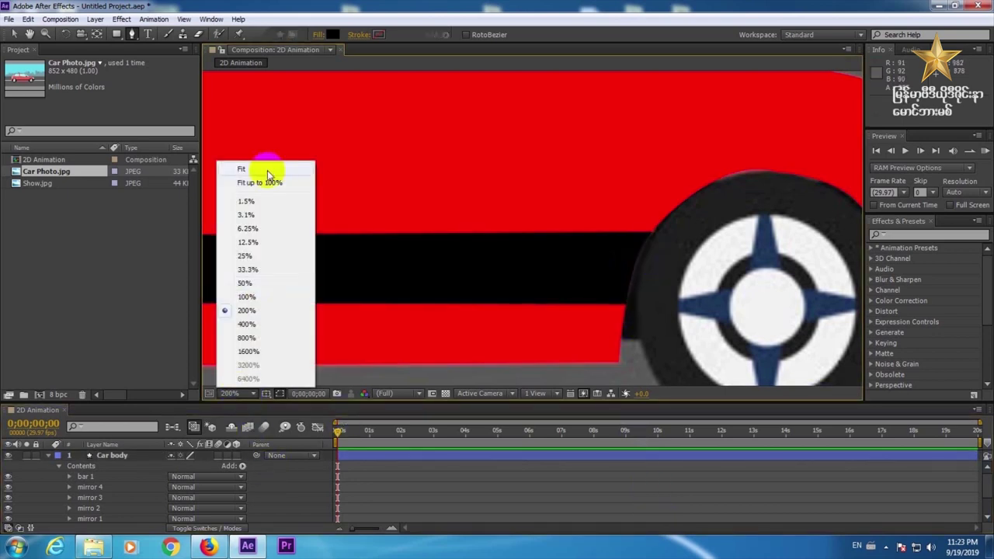
{"action": "left_click", "coordinate": [242, 170]}
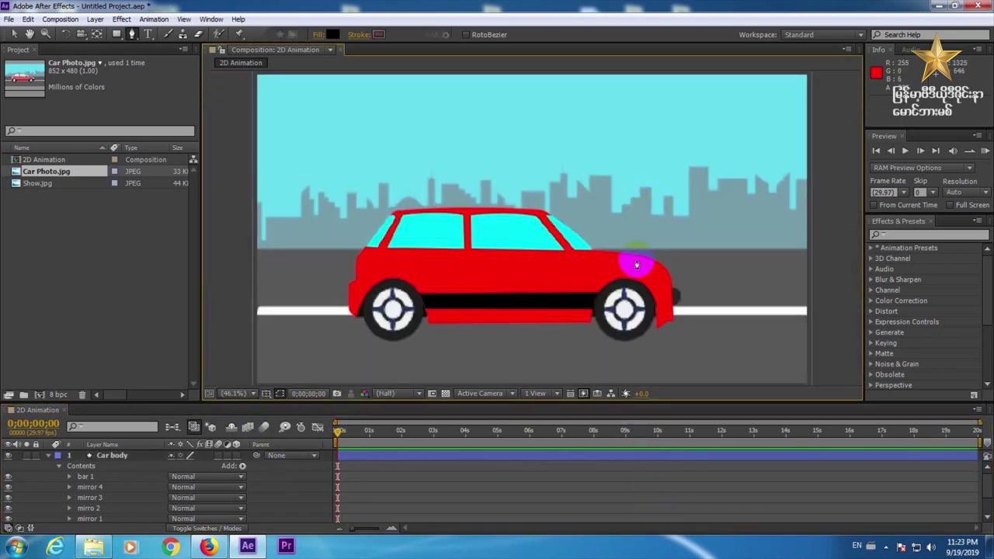
{"action": "left_click", "coordinate": [48, 455]}
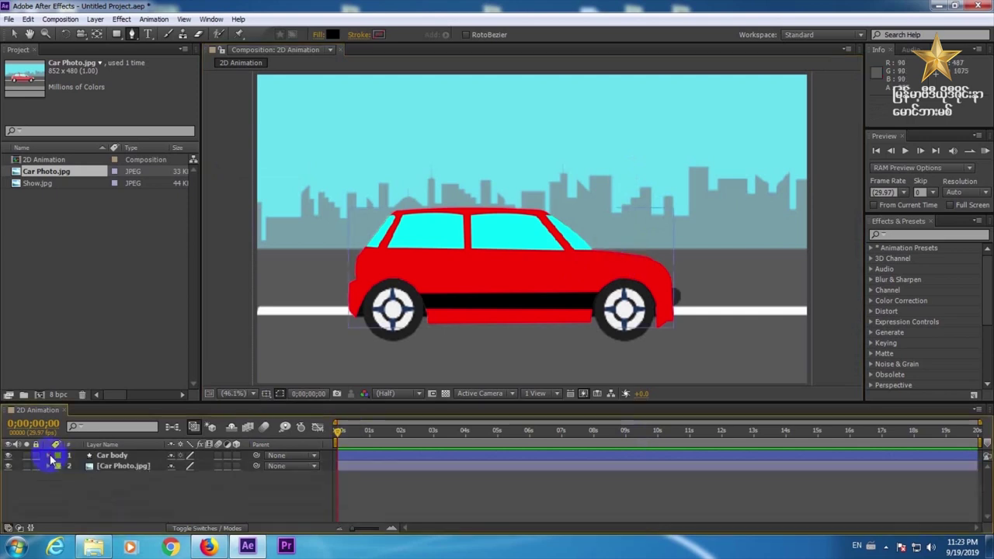
{"action": "left_click", "coordinate": [8, 465]}
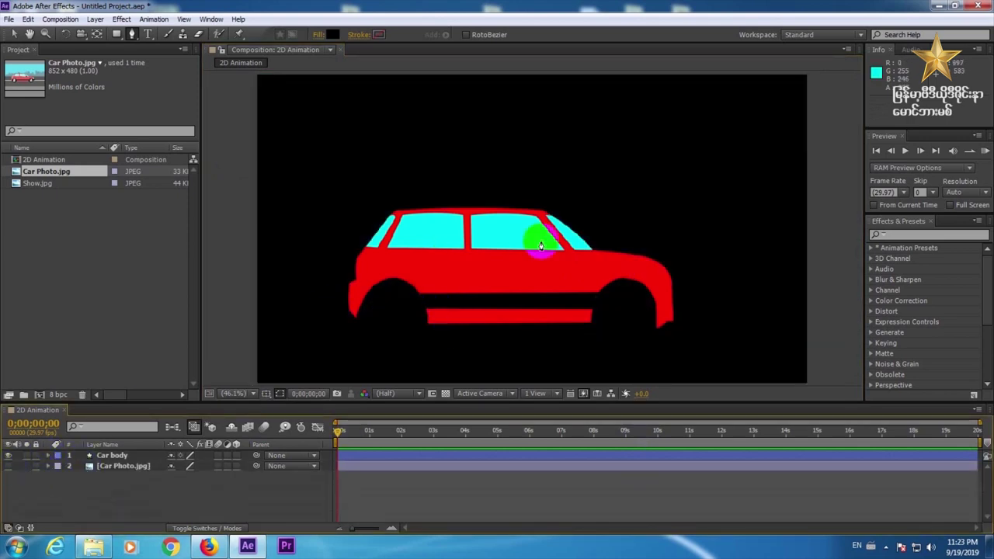
{"action": "left_click", "coordinate": [62, 455]}
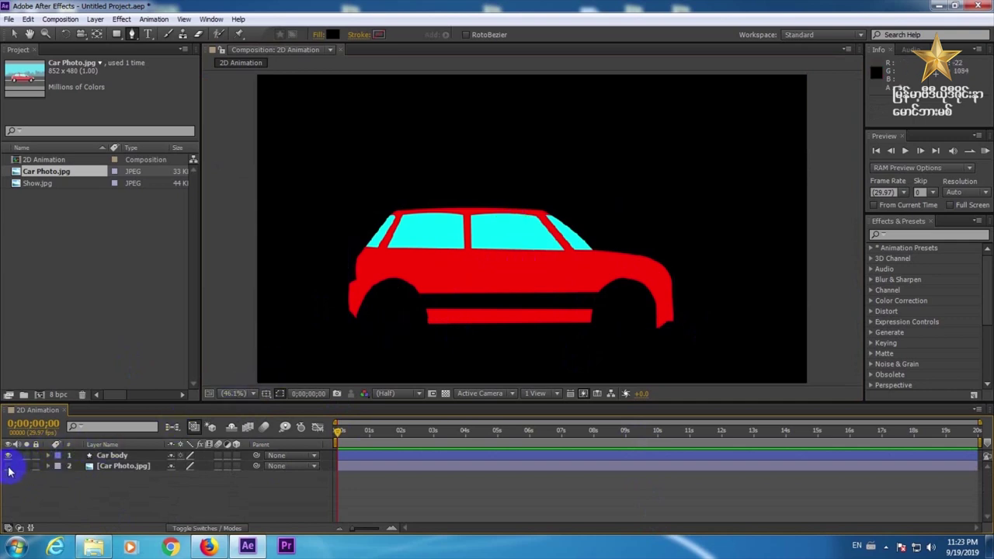
Step: Show the Car Photo.jpg layer, hide the Car body layer and select Car body to receive the next shape
{"action": "left_click", "coordinate": [7, 465]}
{"action": "left_click", "coordinate": [8, 454]}
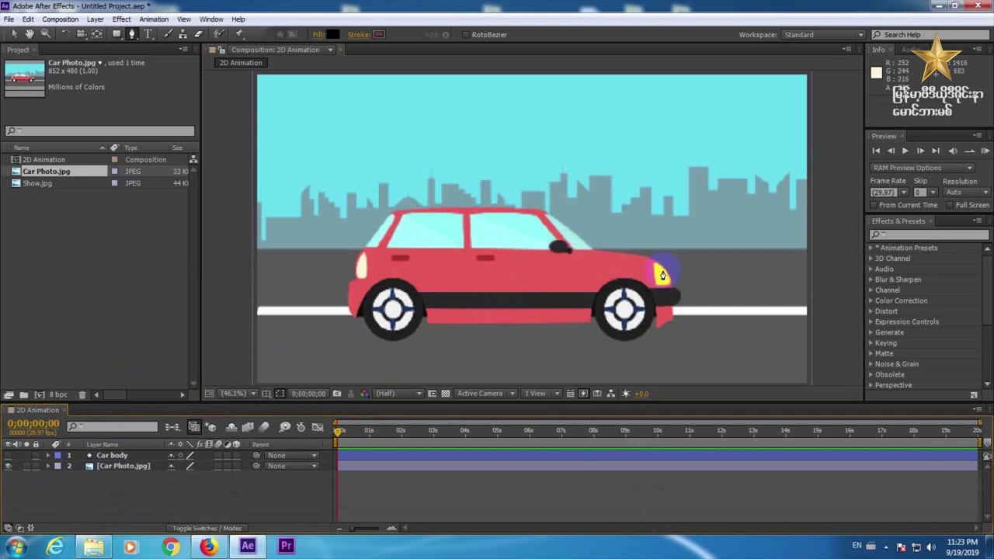
{"action": "left_click", "coordinate": [223, 393]}
{"action": "left_click", "coordinate": [246, 298]}
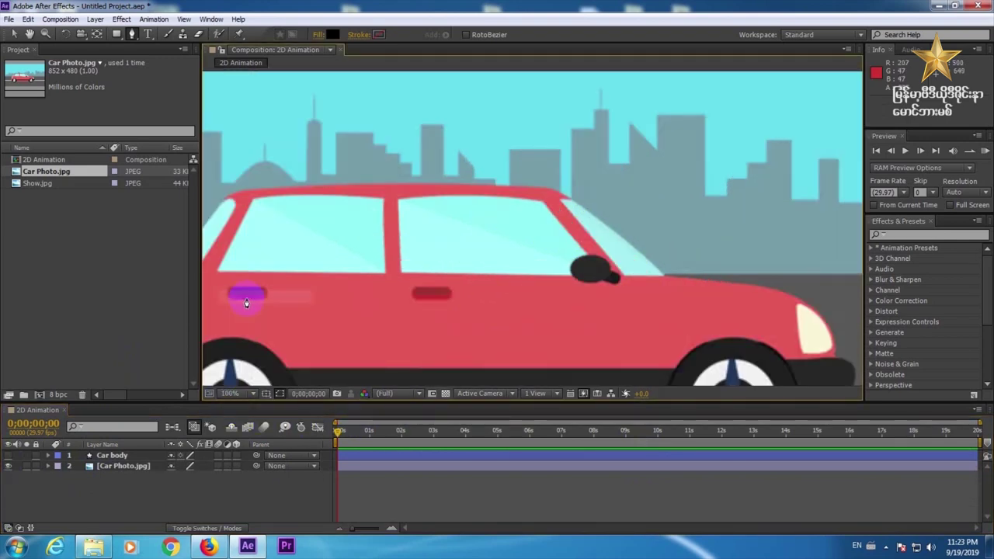
{"action": "left_click", "coordinate": [130, 458]}
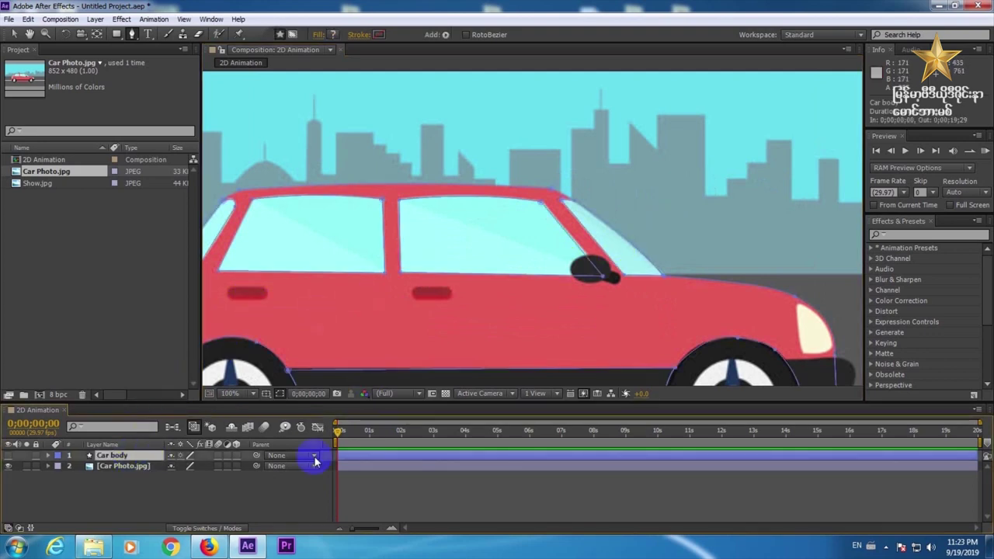
Step: Trace the black side mirror beside the front window with the Pen tool as a closed curved shape in the Car body layer
{"action": "left_click", "coordinate": [614, 266]}
{"action": "left_click", "coordinate": [229, 393]}
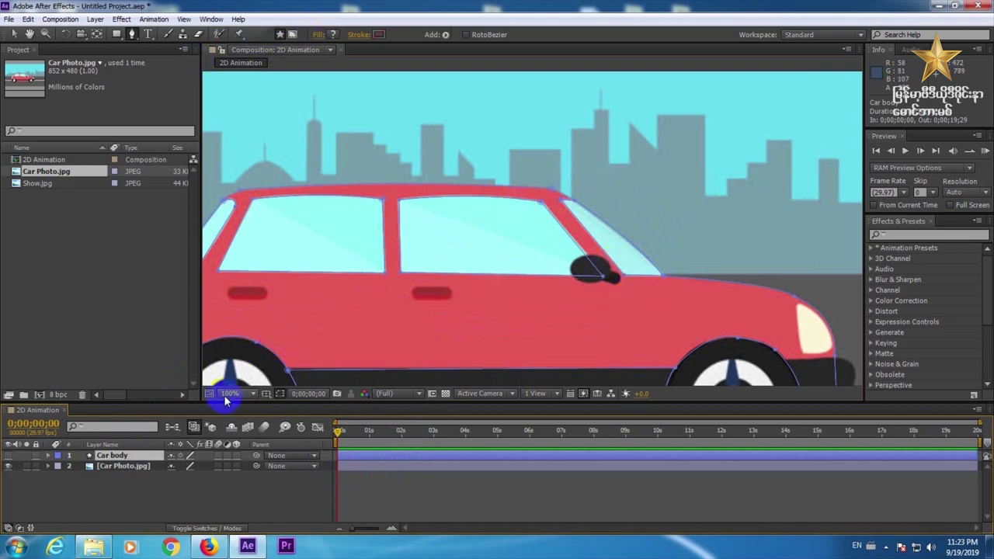
{"action": "left_click", "coordinate": [245, 311]}
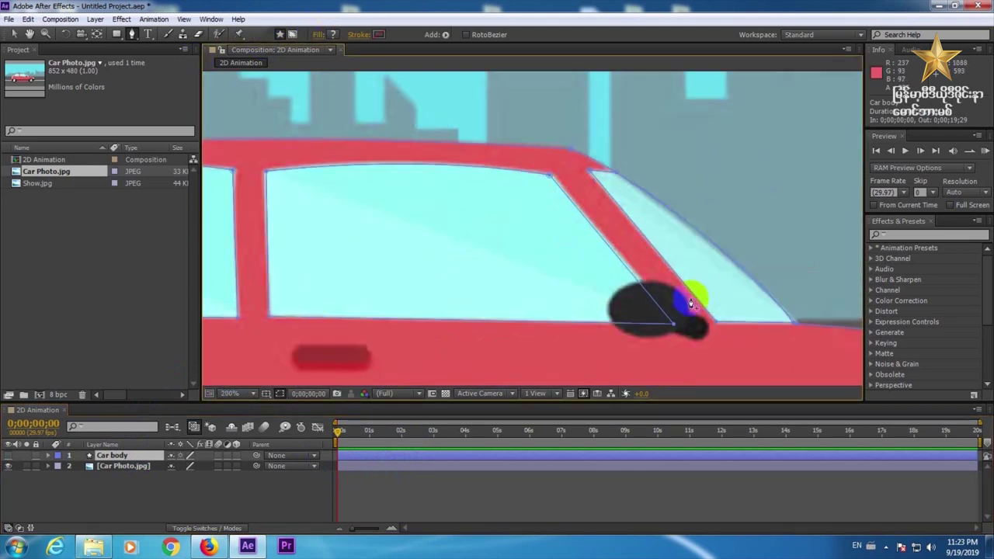
{"action": "left_click", "coordinate": [687, 313]}
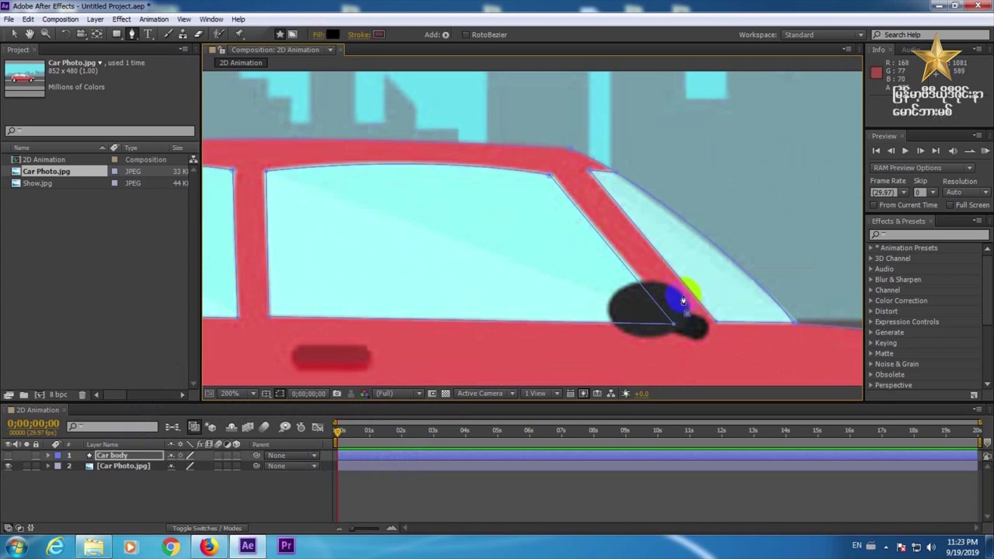
{"action": "left_click", "coordinate": [668, 285]}
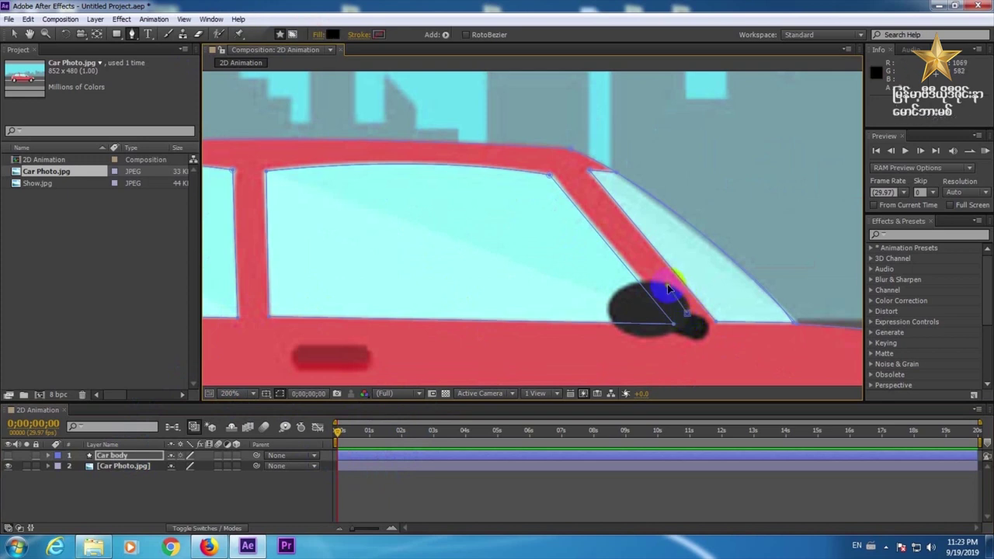
{"action": "mouse_move", "coordinate": [673, 297]}
{"action": "left_mouse_down"}
{"action": "mouse_move", "coordinate": [684, 295]}
{"action": "mouse_move", "coordinate": [621, 288]}
{"action": "mouse_move", "coordinate": [638, 284]}
{"action": "mouse_move", "coordinate": [611, 319]}
{"action": "left_mouse_up"}
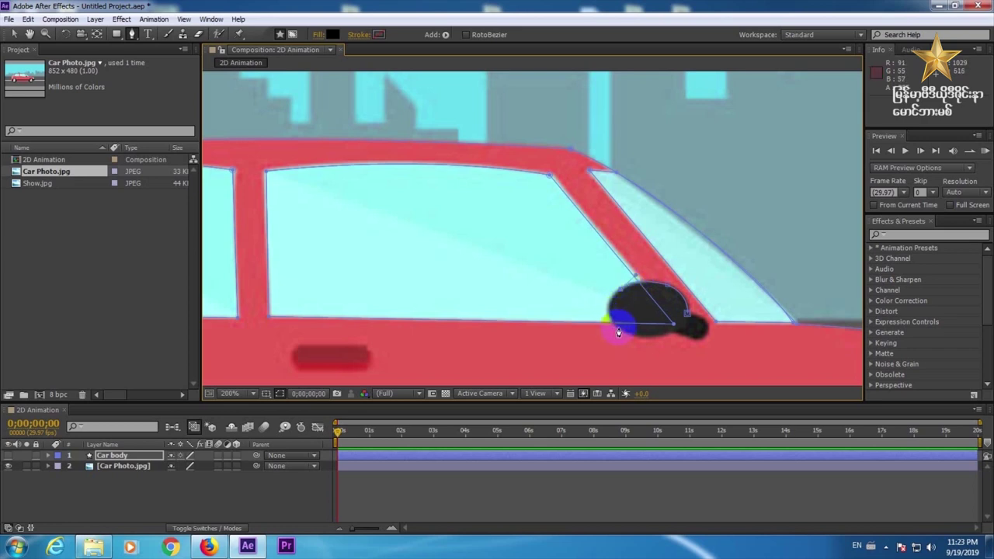
{"action": "mouse_move", "coordinate": [615, 331]}
{"action": "left_mouse_down"}
{"action": "mouse_move", "coordinate": [619, 313]}
{"action": "mouse_move", "coordinate": [598, 303]}
{"action": "left_mouse_up"}
{"action": "left_click", "coordinate": [651, 337]}
{"action": "left_click_drag", "start_coordinate": [631, 342], "coordinate": [671, 338]}
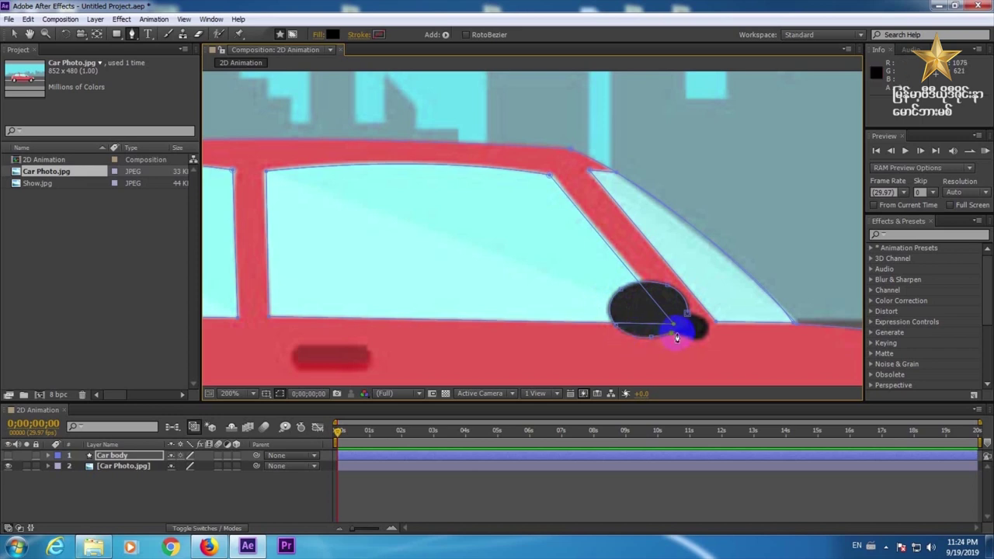
{"action": "left_click", "coordinate": [683, 335]}
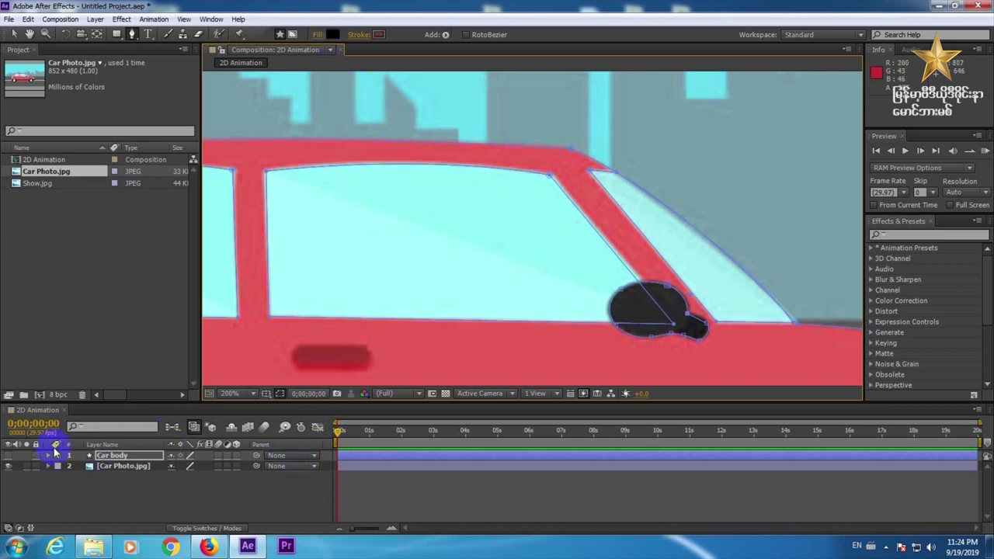
Step: Show the Car body layer, deselect it and check the black side mirror in the whole composition
{"action": "left_click", "coordinate": [10, 459]}
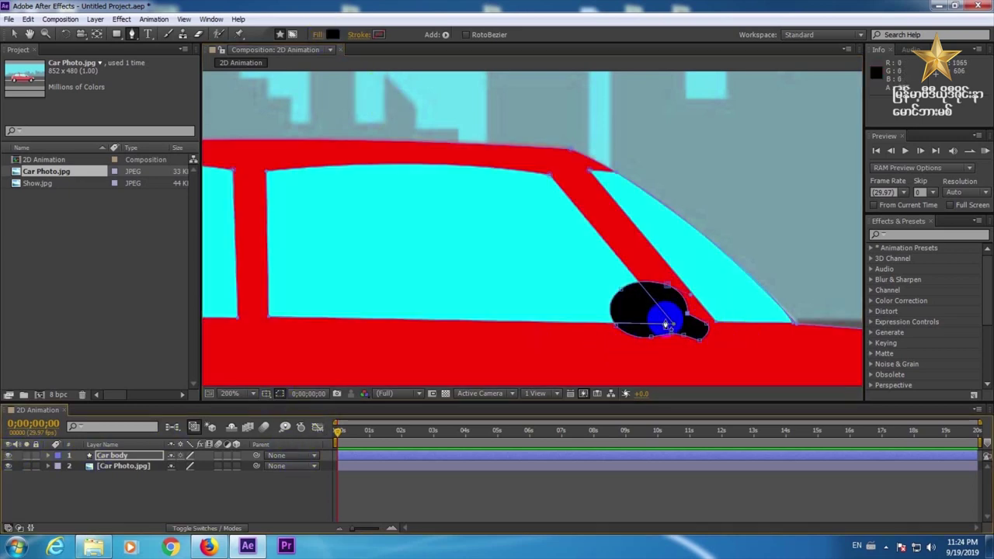
{"action": "left_click", "coordinate": [461, 484]}
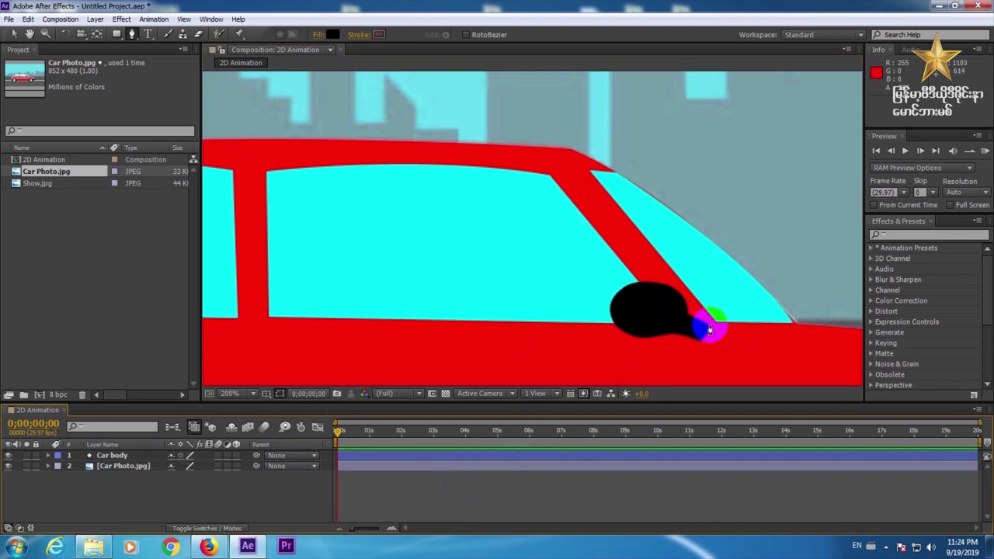
{"action": "left_click", "coordinate": [229, 393]}
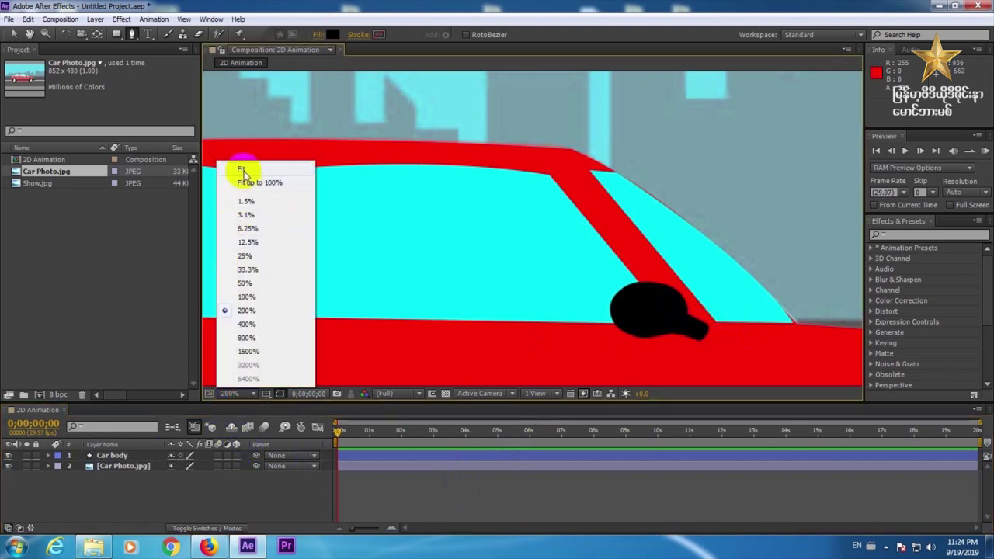
{"action": "left_click", "coordinate": [243, 168]}
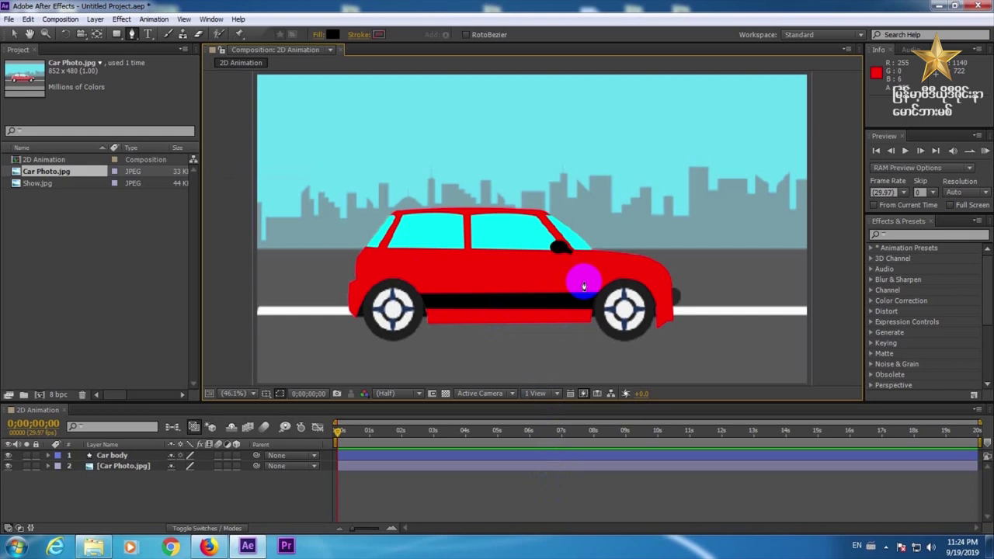
Step: Hide the Car body layer and try to draw the rear door handle as a black ellipse in it
{"action": "left_click", "coordinate": [8, 455]}
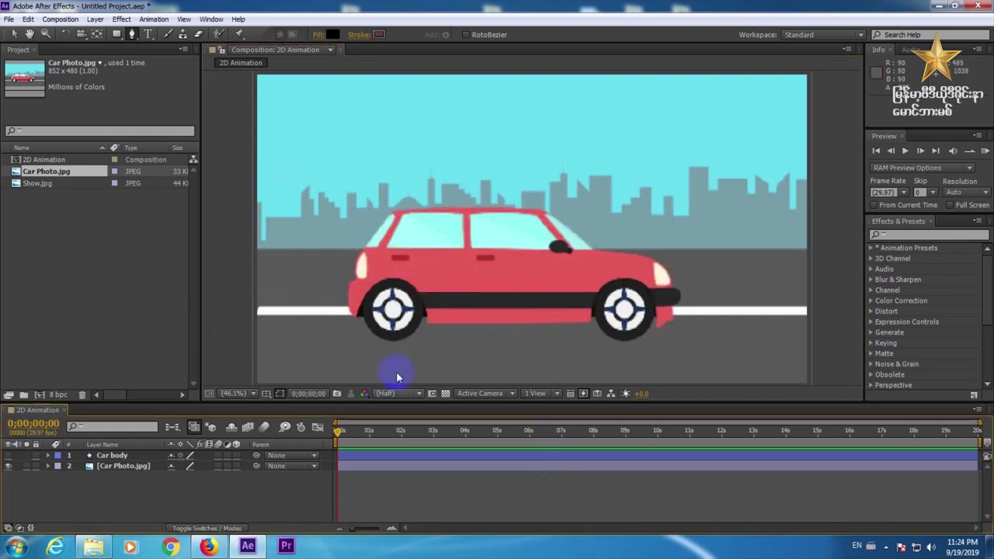
{"action": "left_click", "coordinate": [402, 453]}
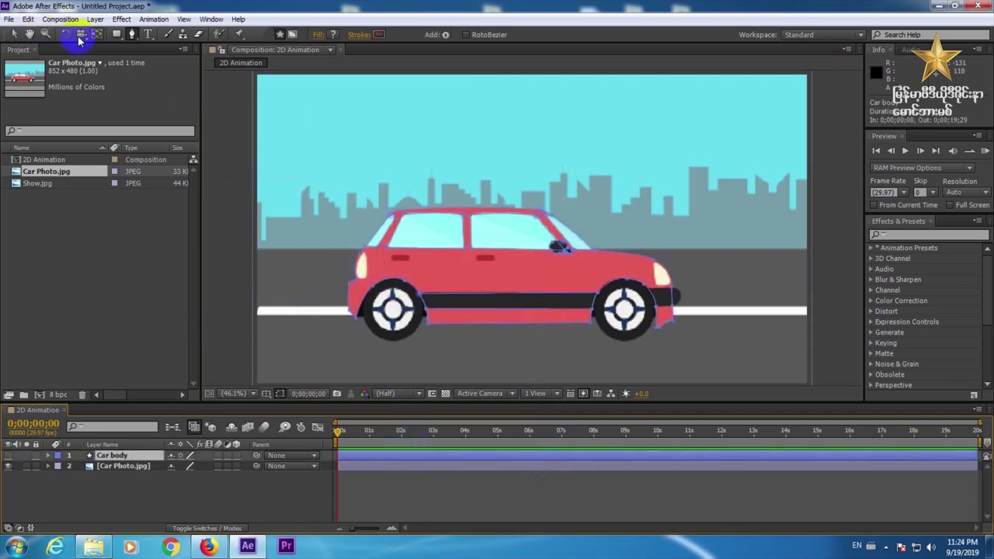
{"action": "left_click", "coordinate": [118, 35]}
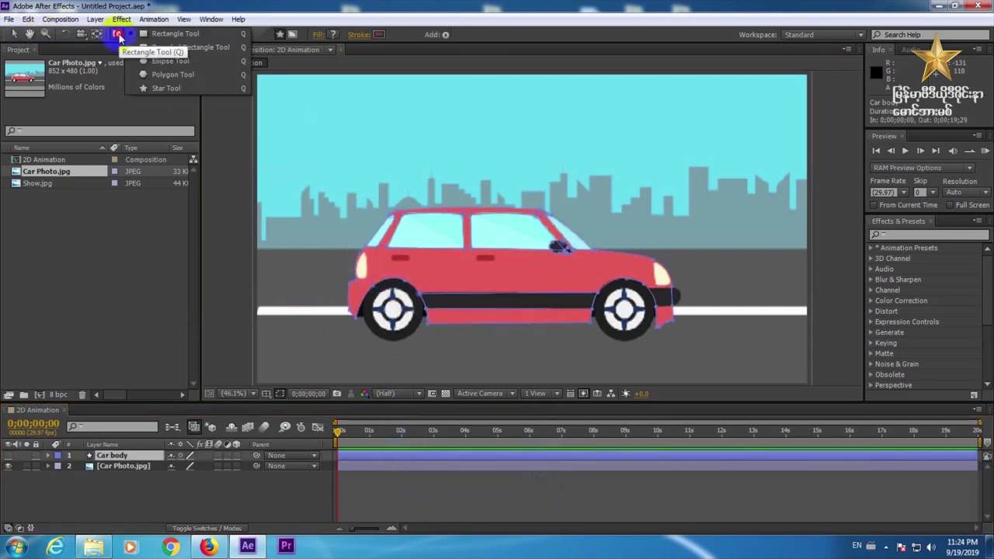
{"action": "left_click", "coordinate": [167, 62]}
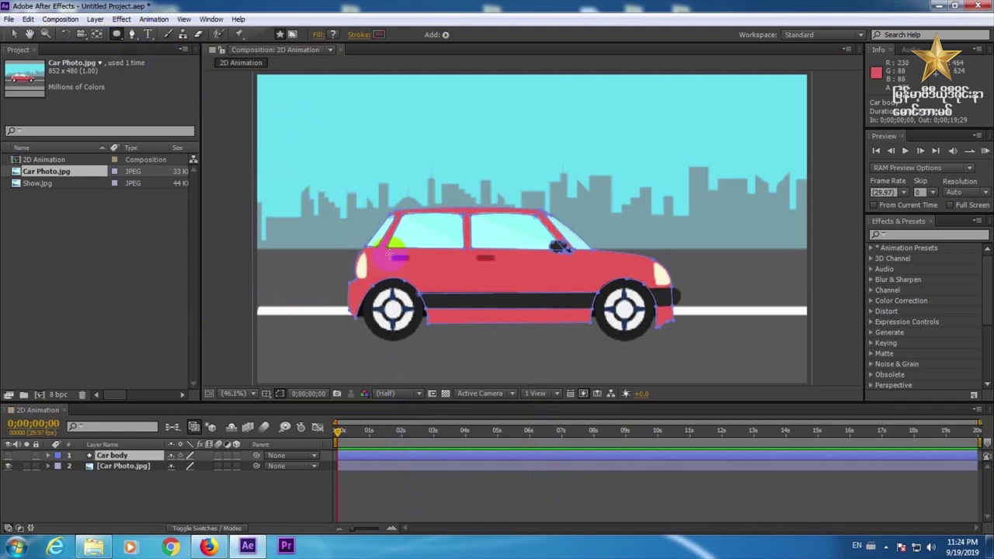
{"action": "left_click_drag", "start_coordinate": [391, 252], "coordinate": [406, 264]}
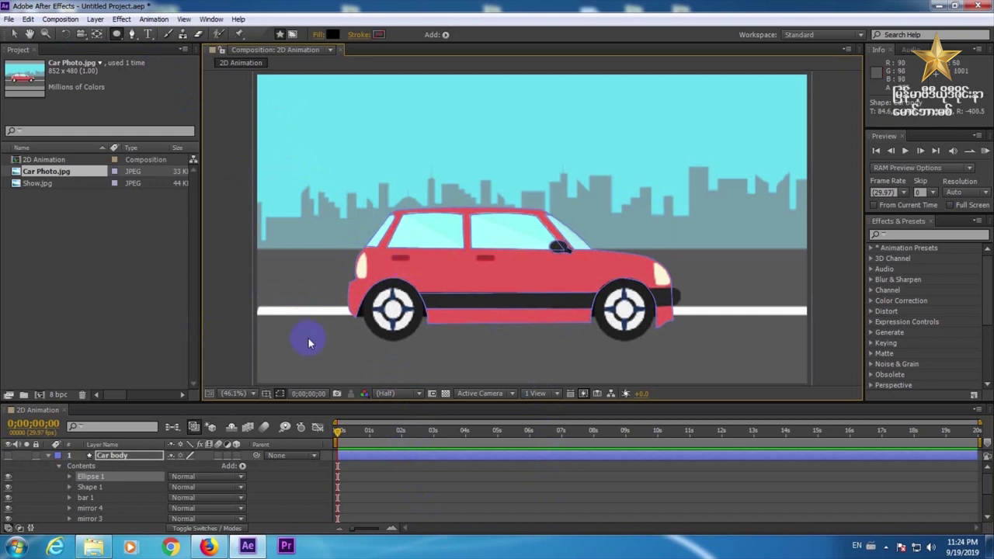
{"action": "left_click", "coordinate": [9, 456]}
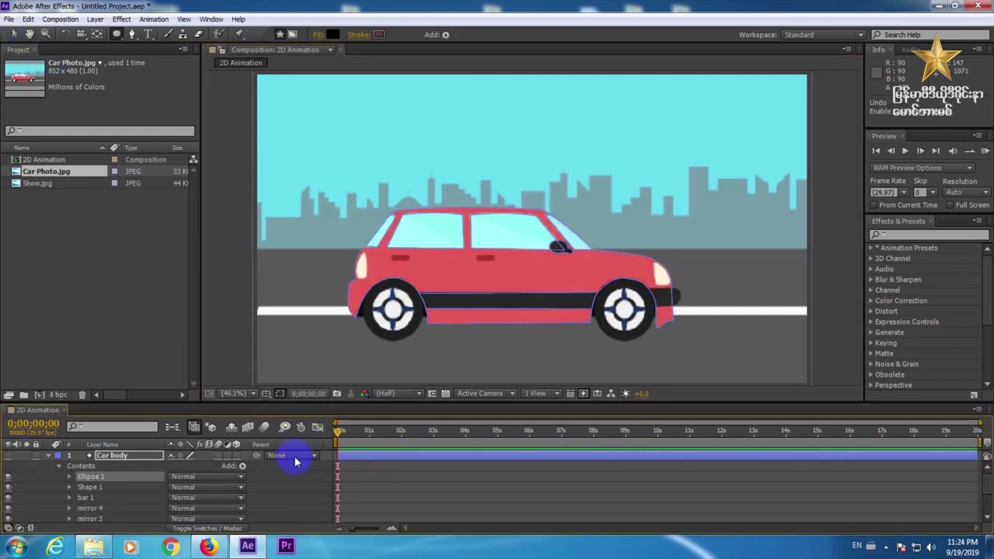
Step: Show the Car body layer and delete the ellipse drawn for the rear door handle
{"action": "left_click", "coordinate": [233, 393]}
{"action": "left_click", "coordinate": [246, 297]}
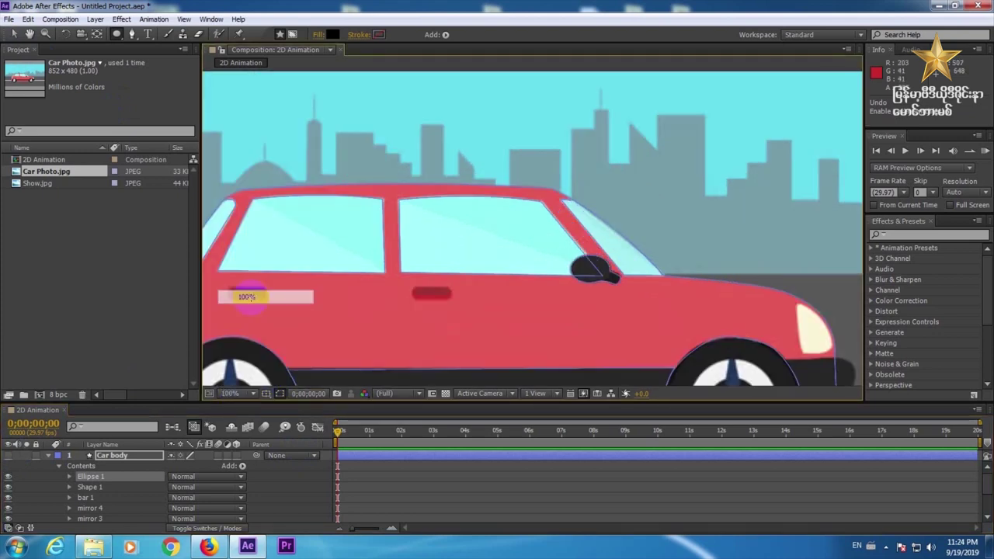
{"action": "left_click", "coordinate": [9, 457]}
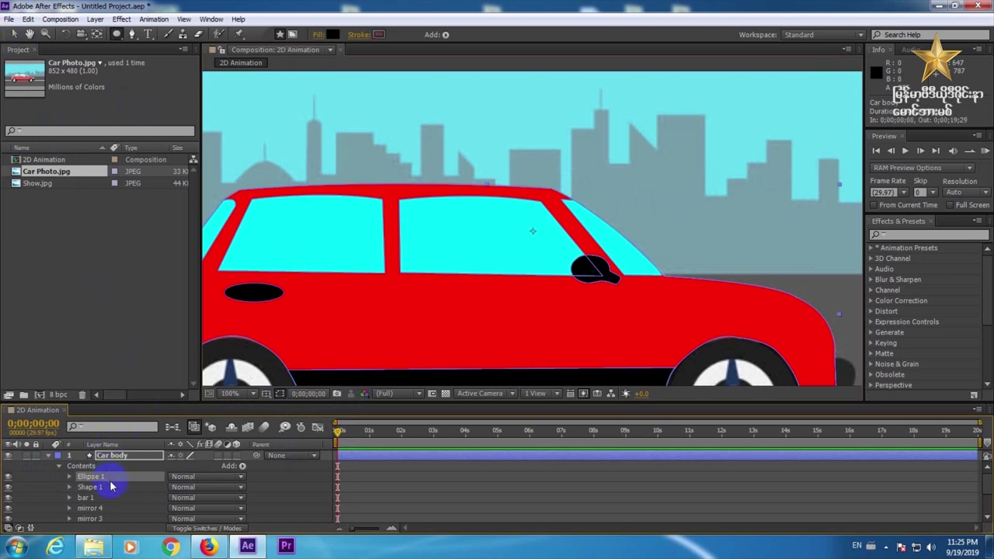
{"action": "key", "text": "Delete"}
Step: Draw two black rounded rectangles as door handles just below the rear and front side windows in the Car body layer
{"action": "left_click", "coordinate": [116, 34]}
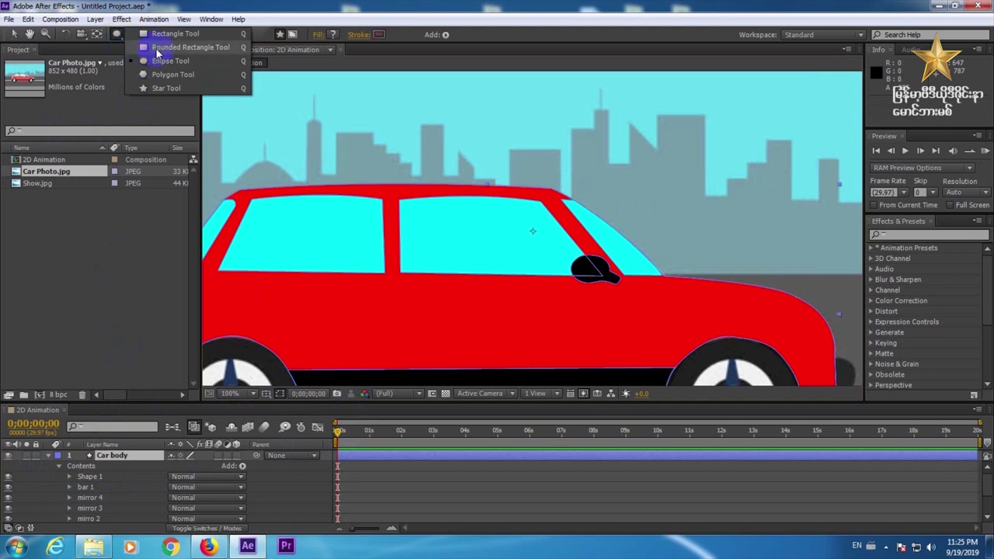
{"action": "left_click", "coordinate": [157, 49]}
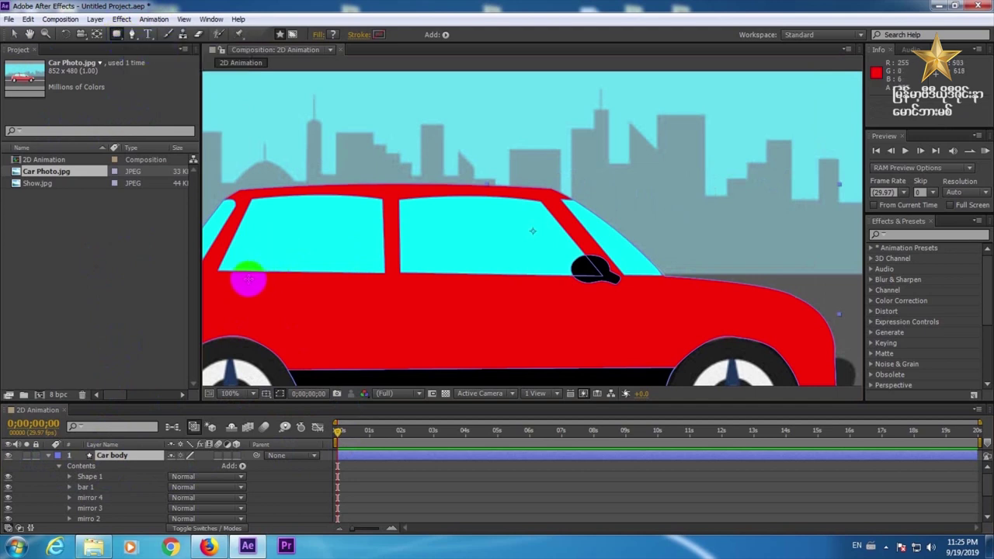
{"action": "left_click_drag", "start_coordinate": [226, 277], "coordinate": [263, 285]}
{"action": "left_click_drag", "start_coordinate": [402, 279], "coordinate": [444, 288]}
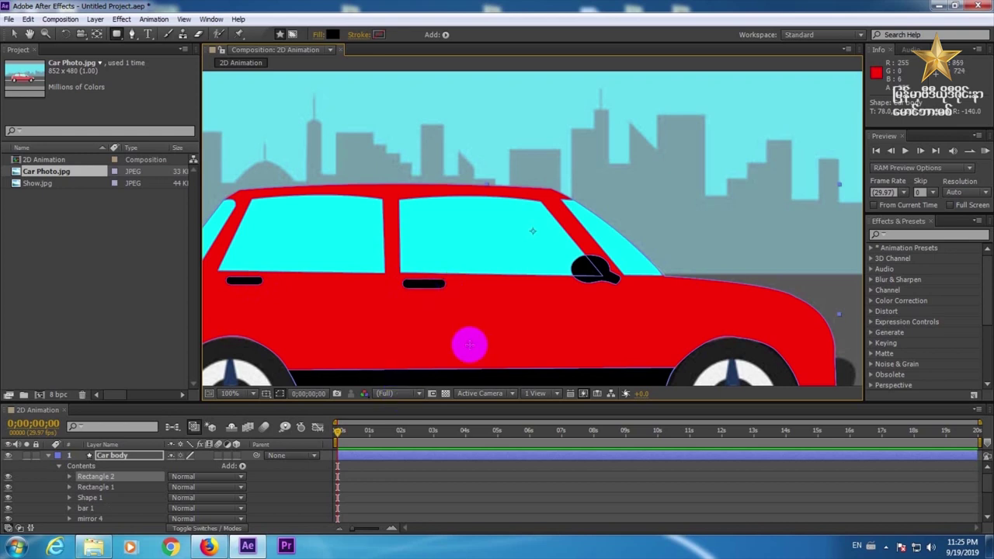
{"action": "left_click", "coordinate": [233, 394]}
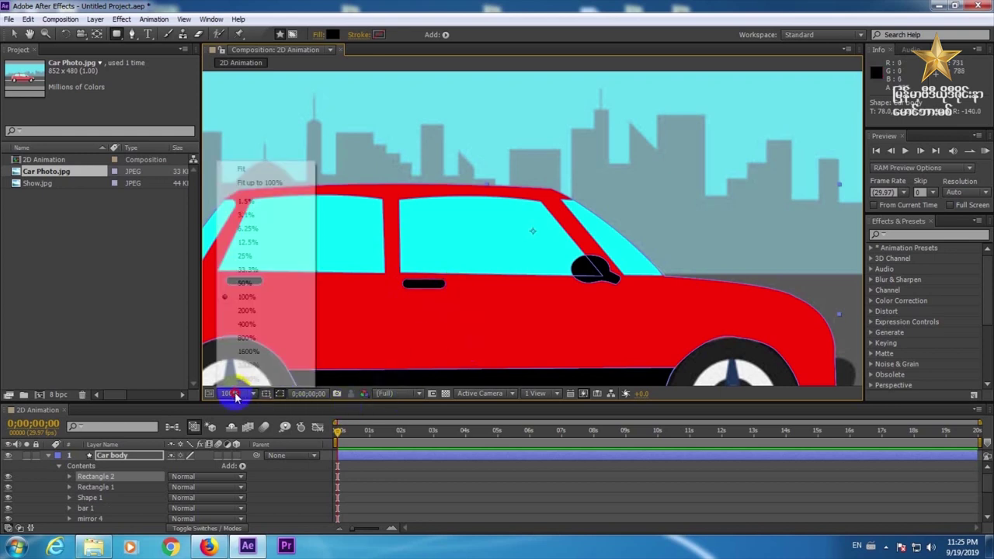
{"action": "left_click", "coordinate": [265, 170]}
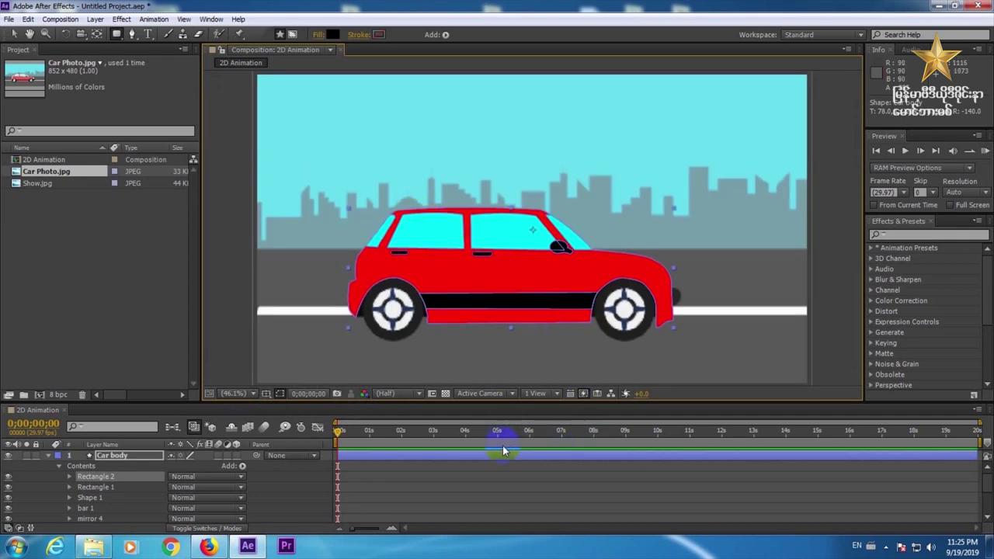
{"action": "left_click", "coordinate": [501, 463]}
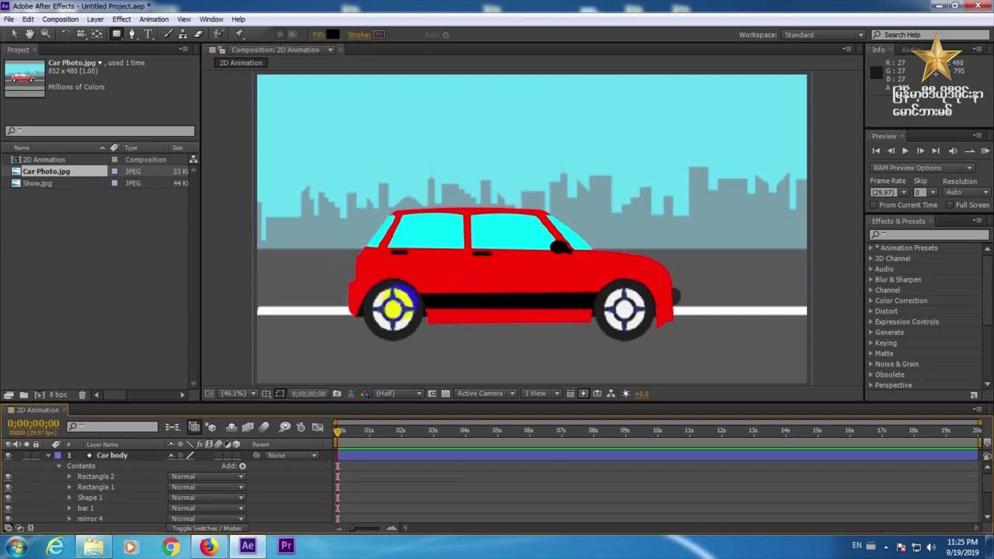
{"action": "left_click", "coordinate": [440, 311]}
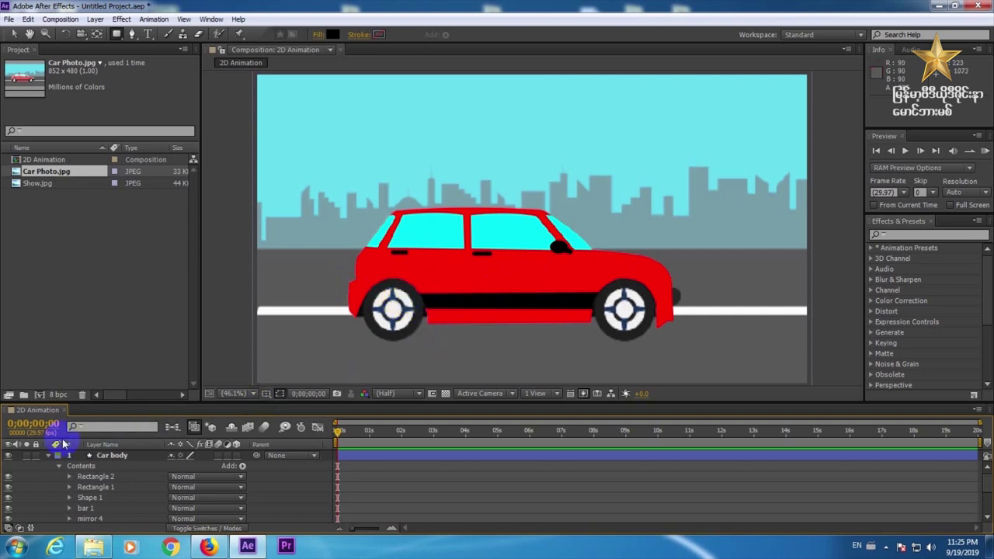
Step: Hide the Car body layer to reveal the photo's headlight and select Car body to receive the next shape
{"action": "left_click", "coordinate": [7, 455]}
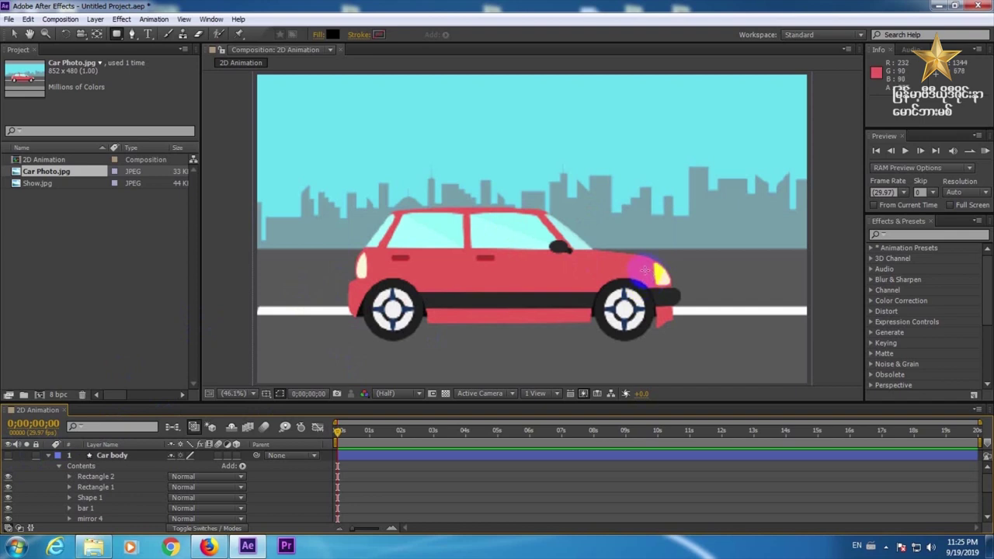
{"action": "left_click", "coordinate": [516, 455]}
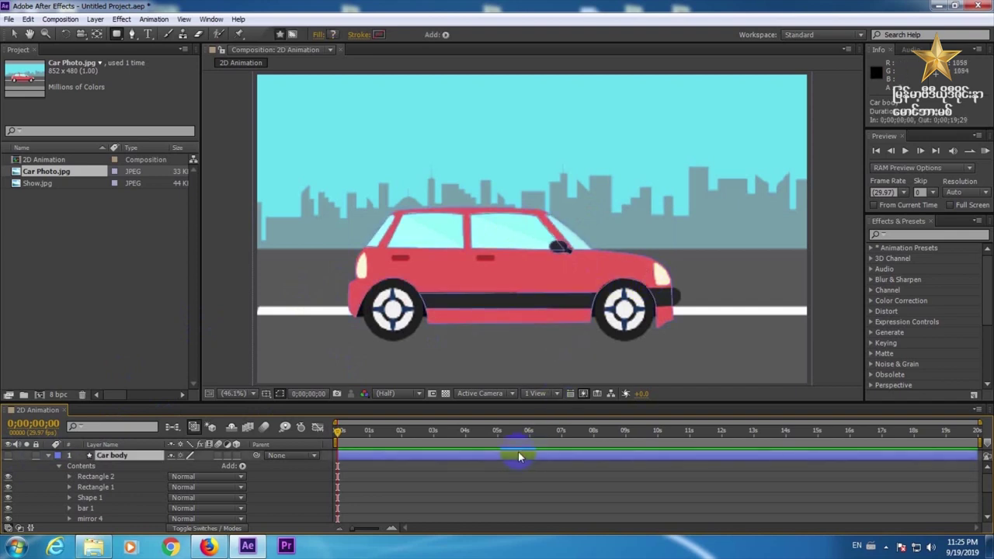
{"action": "left_click", "coordinate": [231, 394]}
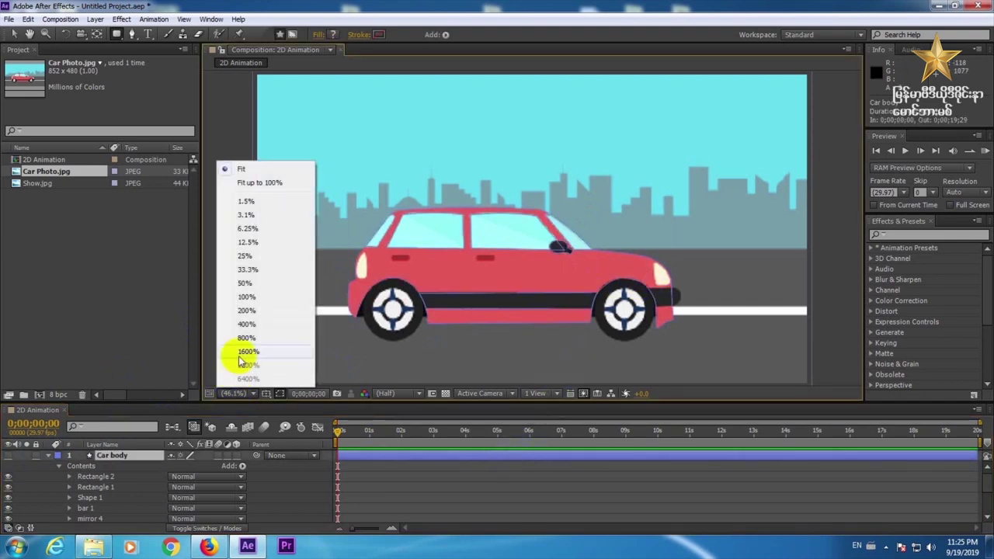
{"action": "left_click", "coordinate": [245, 297]}
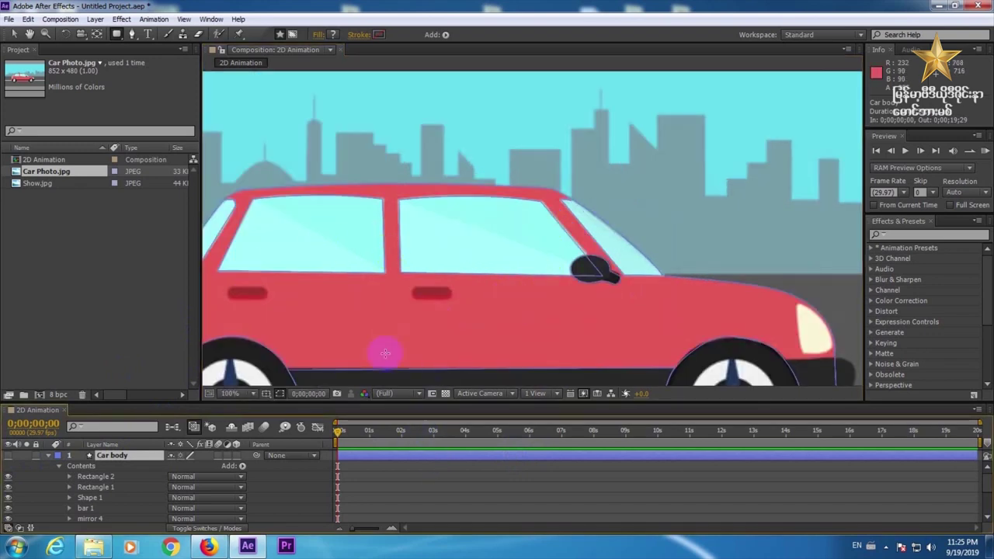
Step: Trace the front headlight of the photo with the Pen tool in the Car body layer, curving the outer edge
{"action": "left_click", "coordinate": [131, 35]}
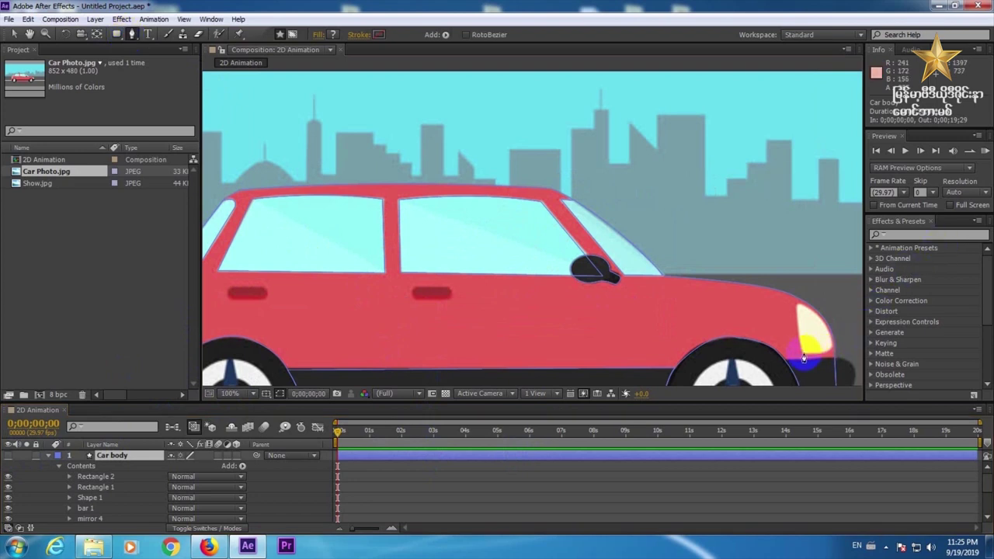
{"action": "left_click", "coordinate": [802, 352]}
{"action": "left_click", "coordinate": [797, 306]}
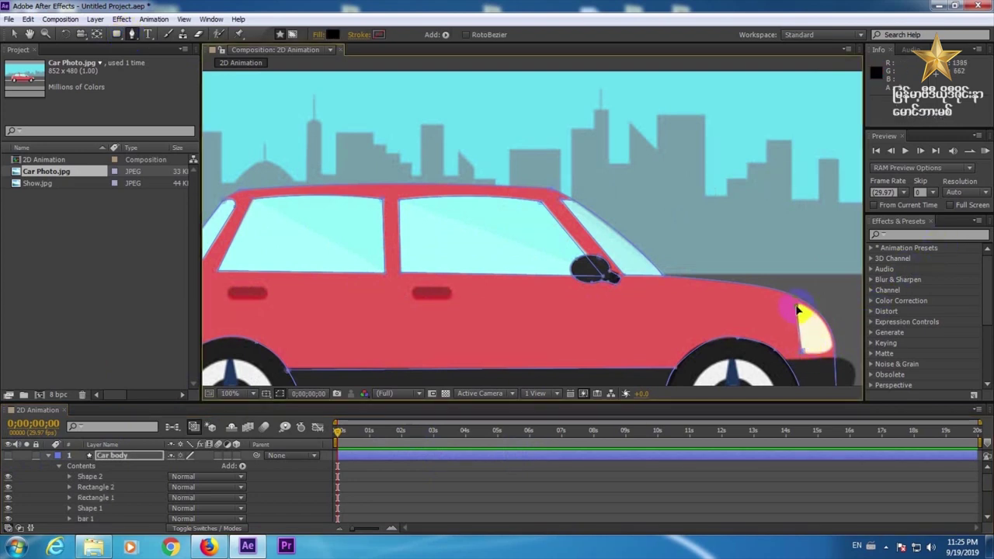
{"action": "left_click", "coordinate": [801, 320]}
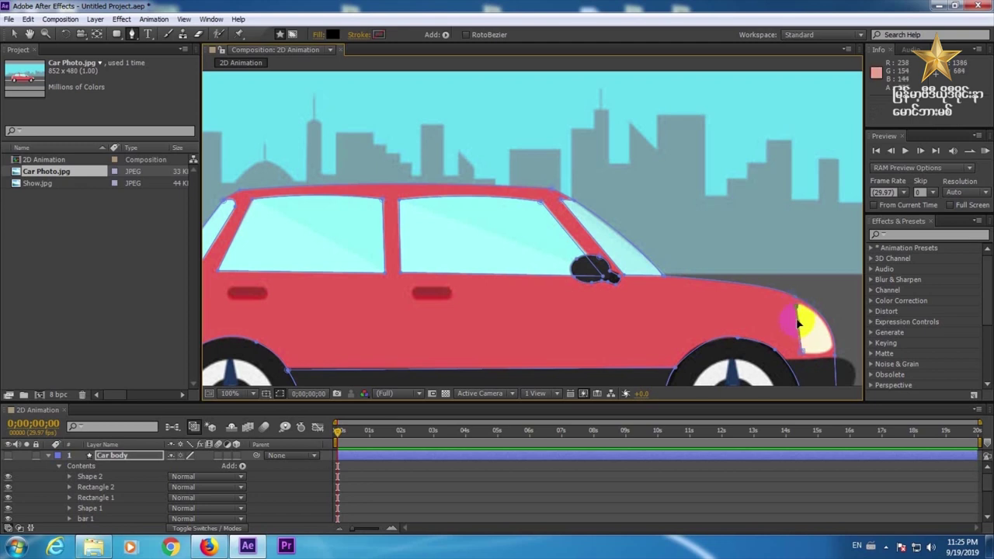
{"action": "left_click", "coordinate": [814, 323]}
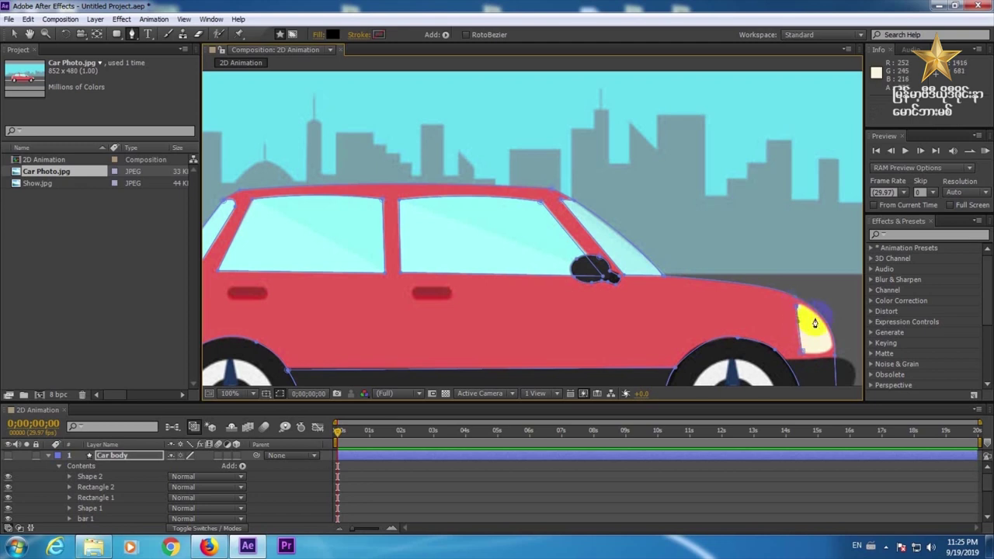
{"action": "left_click", "coordinate": [830, 354]}
{"action": "left_click", "coordinate": [831, 348]}
{"action": "left_click", "coordinate": [832, 319]}
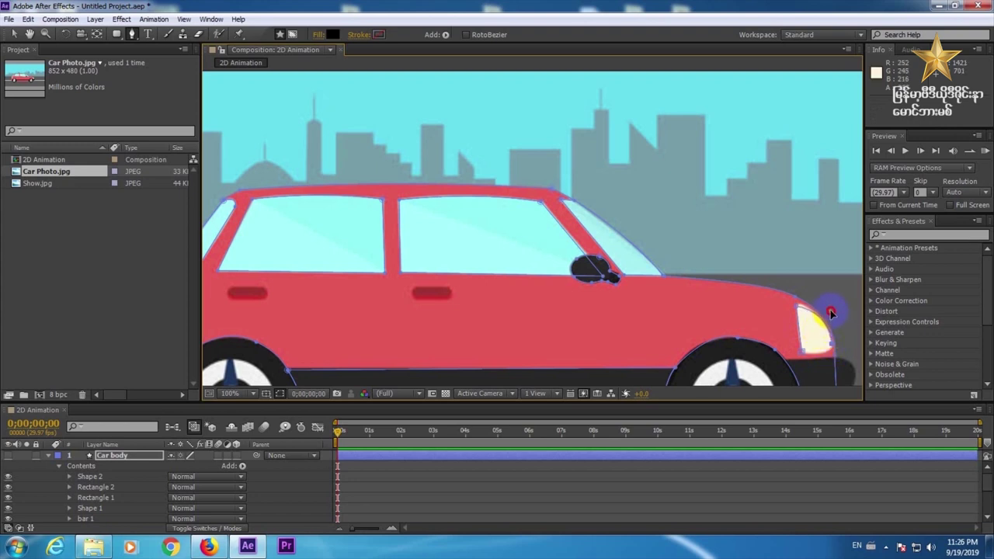
{"action": "left_click", "coordinate": [829, 355]}
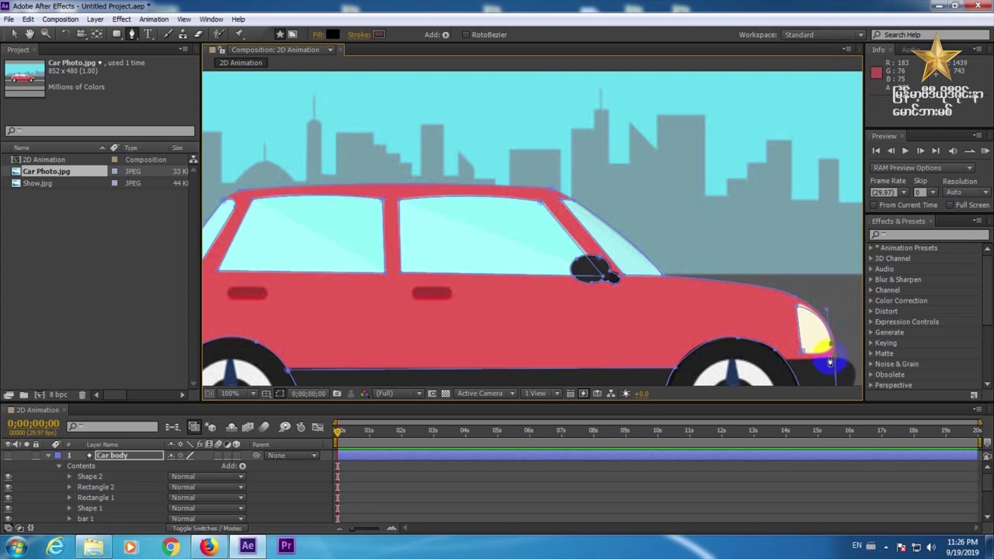
{"action": "left_click", "coordinate": [832, 349]}
Step: Close the front headlight outline along its lower edge and adjust its upper corner point to match the photo
{"action": "left_click", "coordinate": [816, 359]}
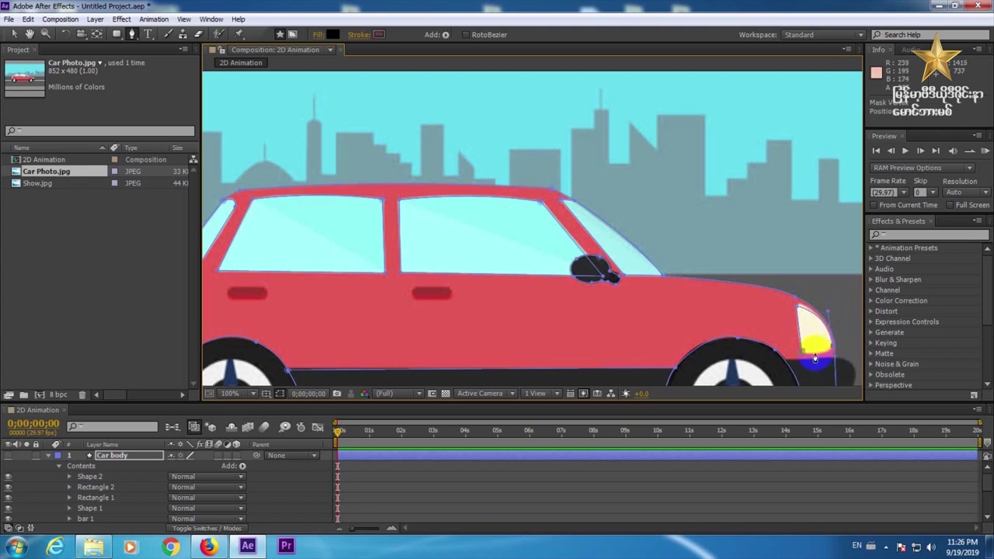
{"action": "left_click", "coordinate": [814, 356]}
{"action": "left_click", "coordinate": [821, 351]}
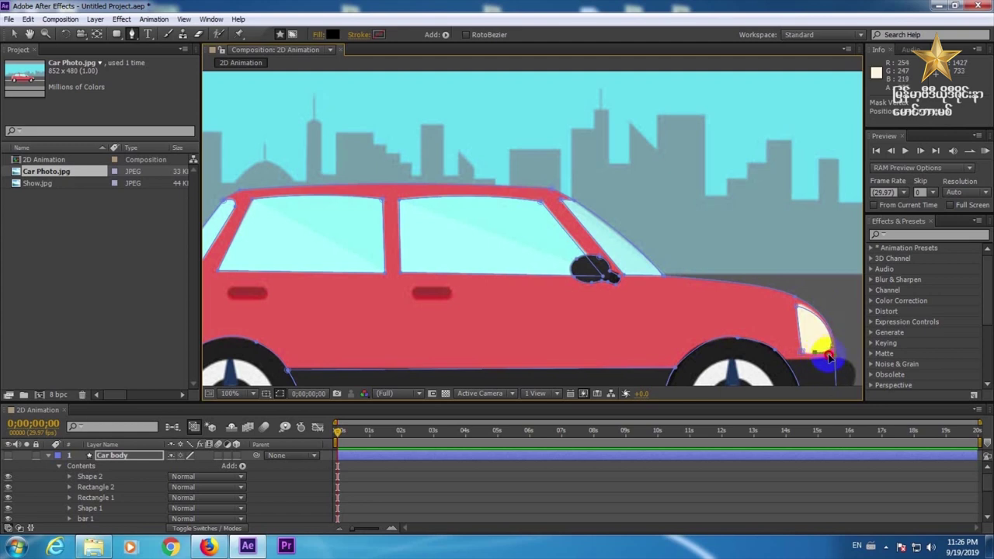
{"action": "left_click", "coordinate": [800, 309]}
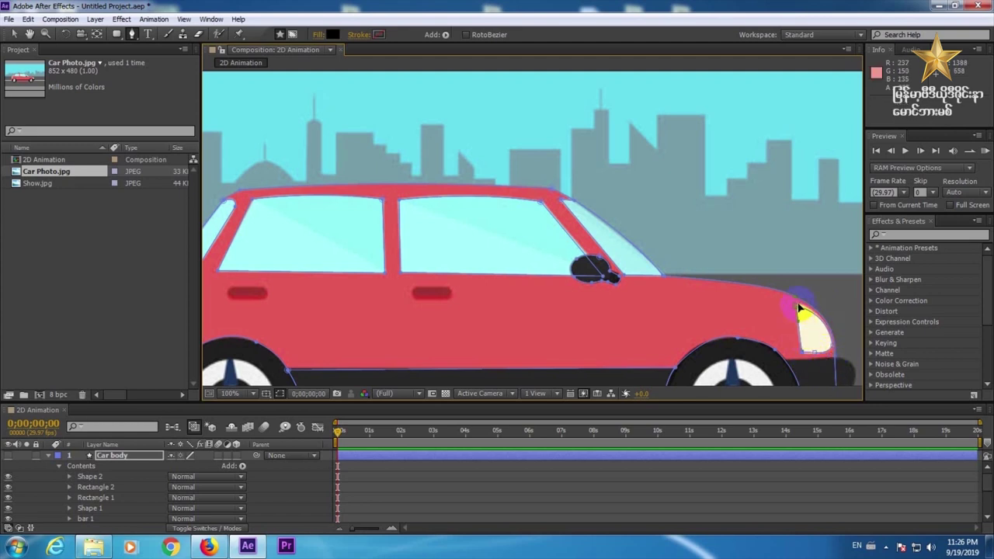
{"action": "left_click_drag", "start_coordinate": [798, 310], "coordinate": [798, 308]}
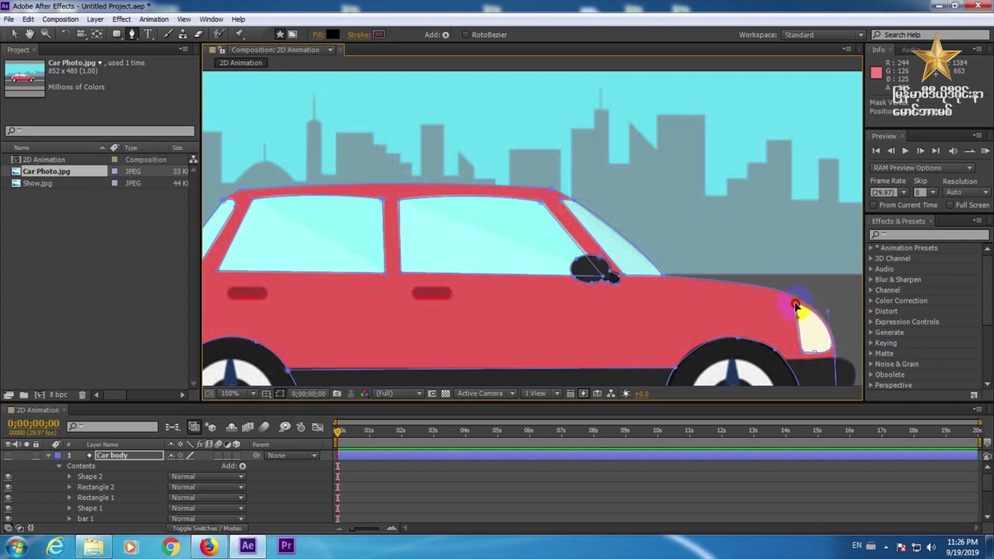
Step: Fill the front headlight shape with yellow, FED100
{"action": "left_click", "coordinate": [333, 35]}
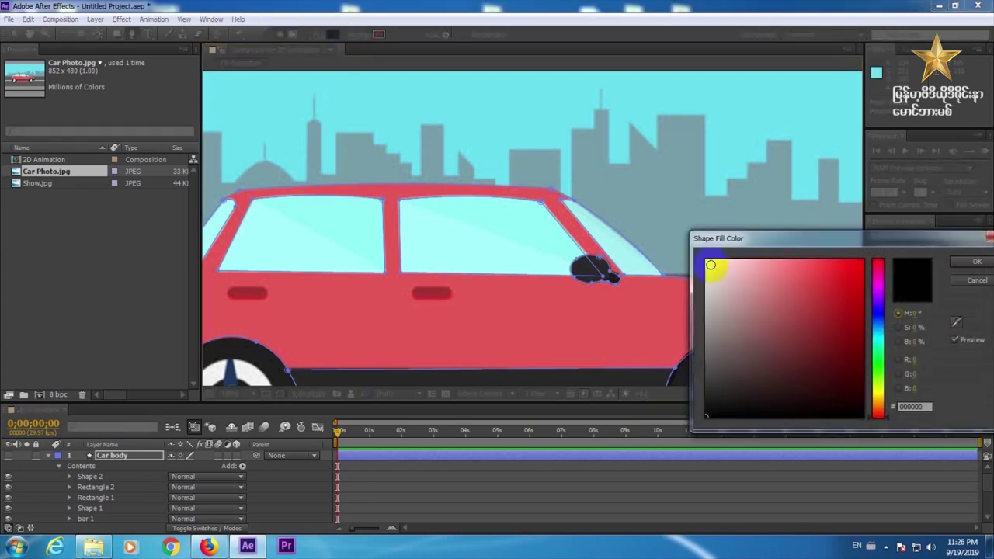
{"action": "left_click_drag", "start_coordinate": [873, 322], "coordinate": [877, 397]}
{"action": "left_click", "coordinate": [839, 280]}
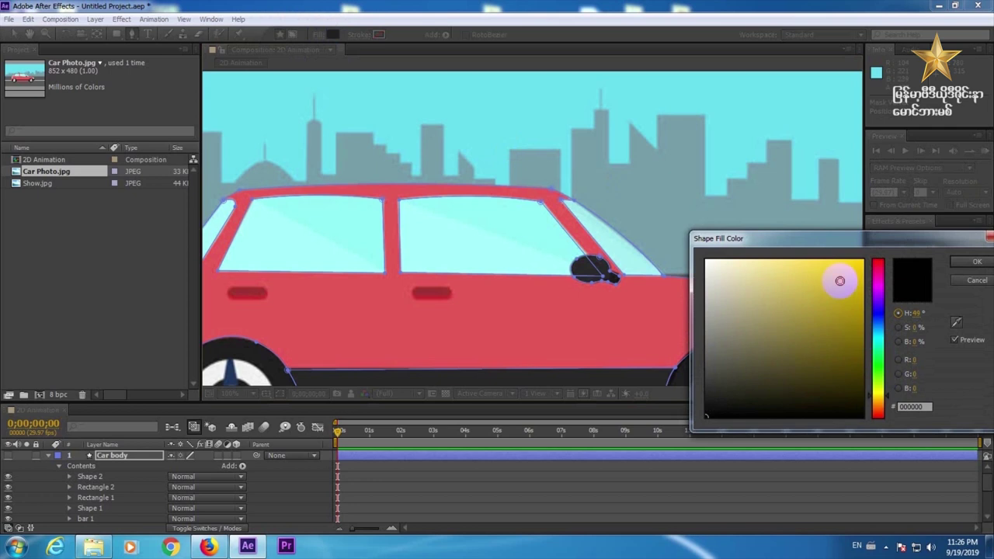
{"action": "left_click", "coordinate": [971, 261]}
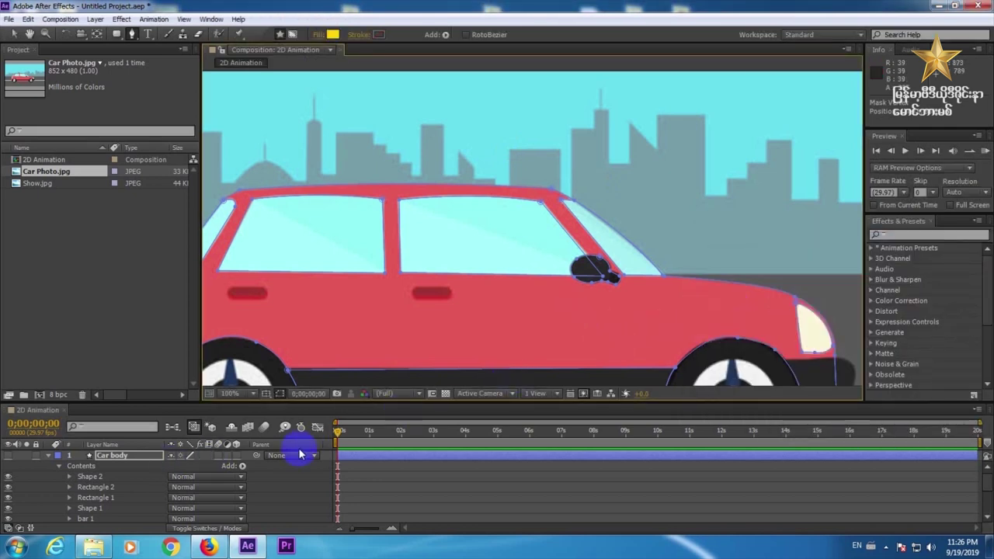
Step: Rename the front headlight shape in the Car body layer as Fire 1
{"action": "left_click_drag", "start_coordinate": [363, 313], "coordinate": [530, 321]}
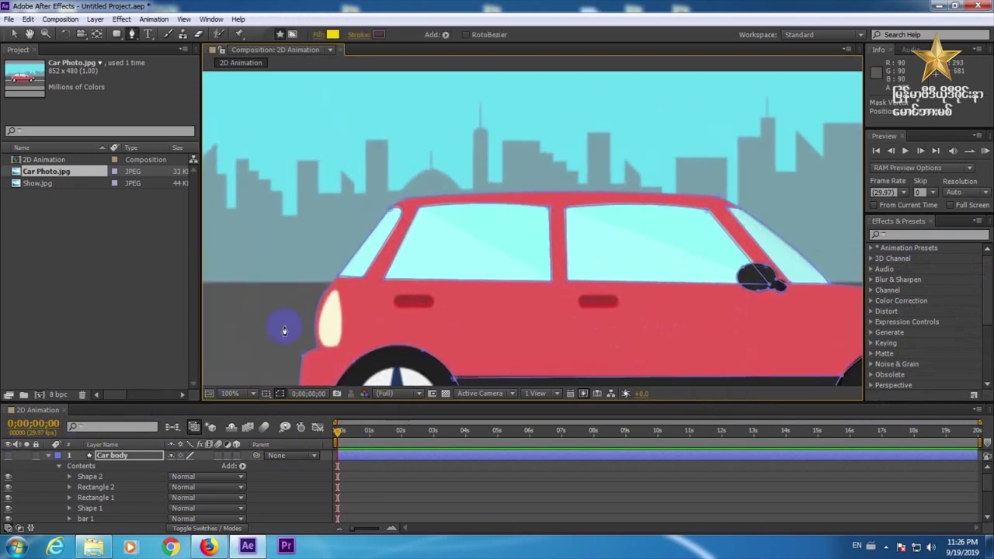
{"action": "left_click", "coordinate": [89, 477]}
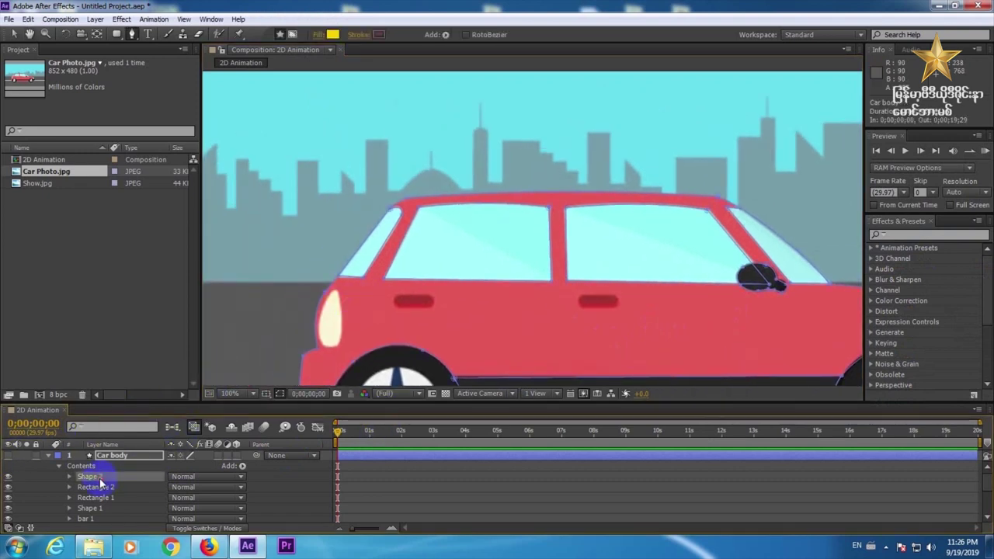
{"action": "key", "text": "Return"}
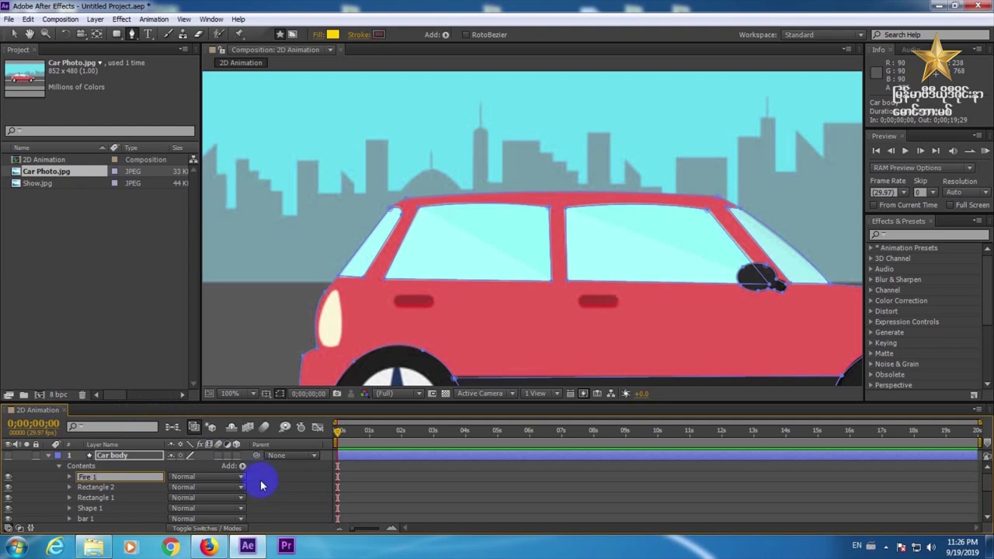
{"action": "key", "text": "Return"}
Step: Trace the rear light of the photo as a curved yellow shape in the Car body layer
{"action": "left_click", "coordinate": [384, 456]}
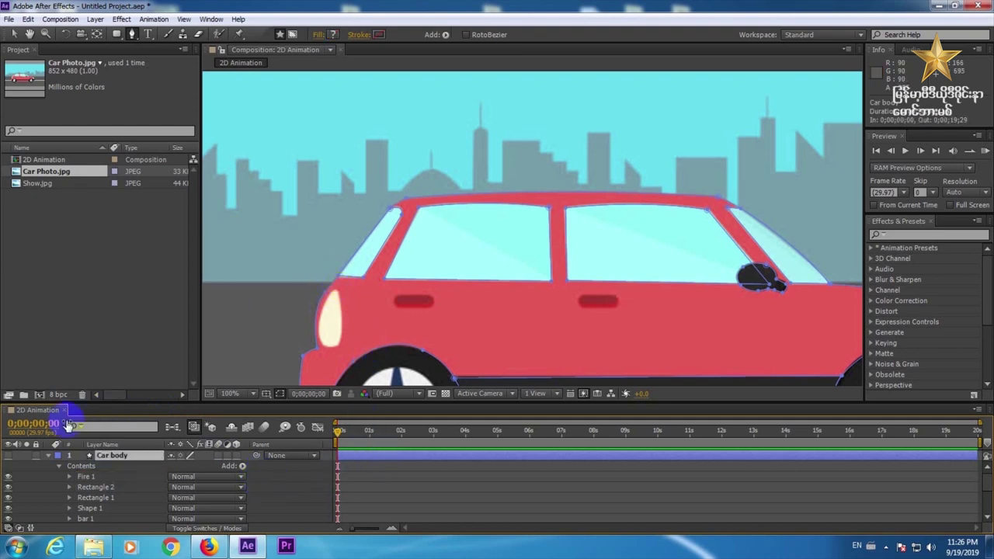
{"action": "left_click", "coordinate": [335, 295]}
{"action": "left_click", "coordinate": [342, 329]}
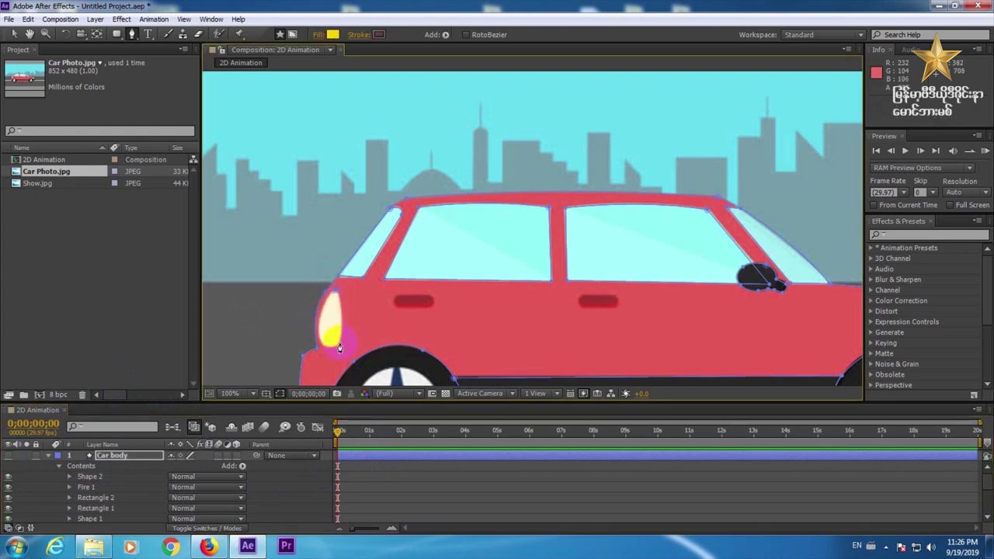
{"action": "left_click", "coordinate": [338, 349]}
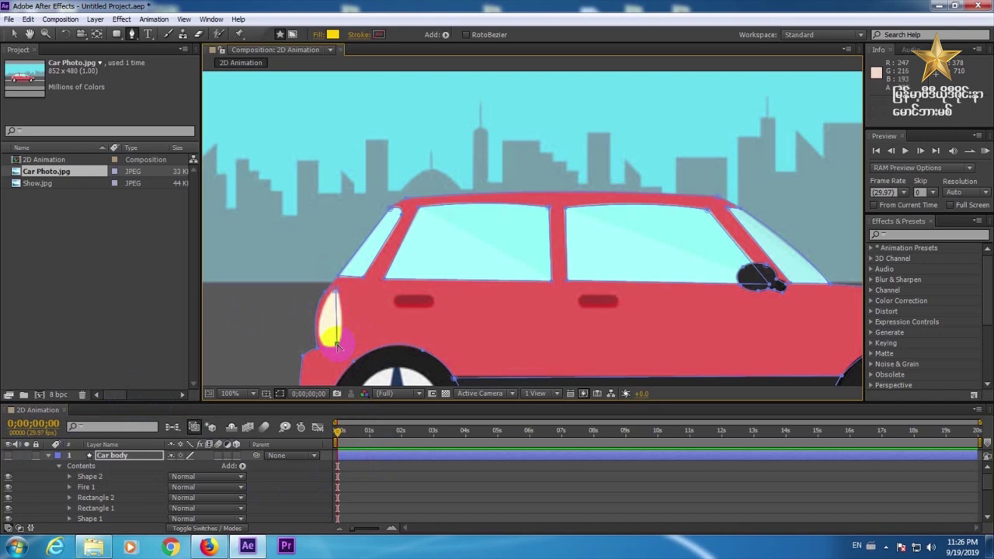
{"action": "left_click", "coordinate": [336, 326]}
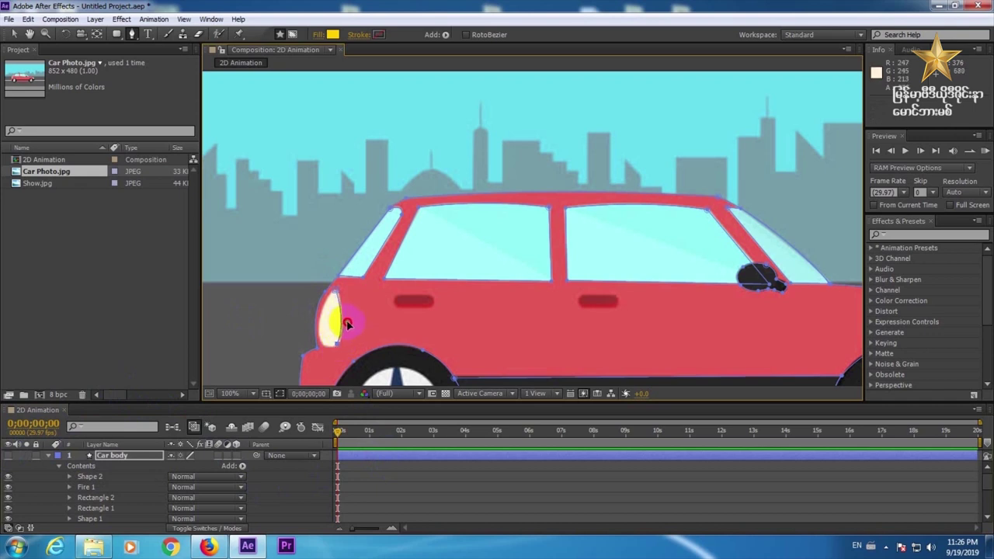
{"action": "left_click_drag", "start_coordinate": [350, 324], "coordinate": [338, 338]}
{"action": "left_click", "coordinate": [335, 346]}
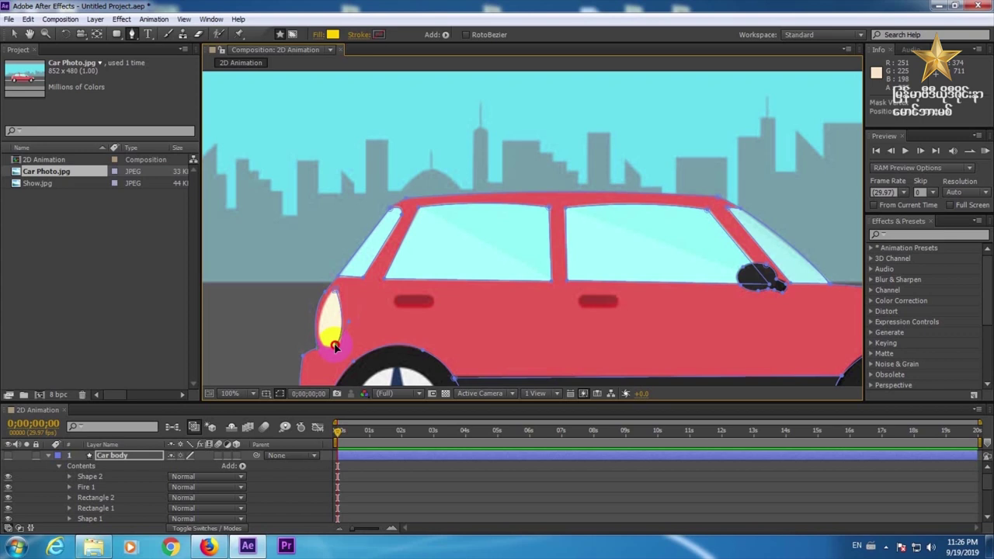
{"action": "left_click_drag", "start_coordinate": [333, 347], "coordinate": [324, 348]}
{"action": "left_click_drag", "start_coordinate": [329, 347], "coordinate": [332, 296]}
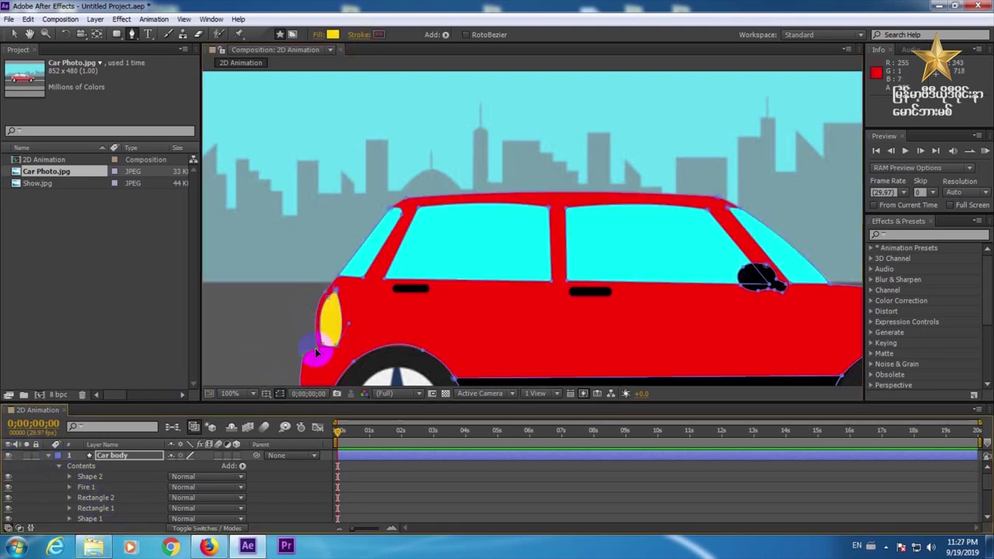
Step: Check the traced car in full with the Car body layer collapsed, with and without the Car Photo.jpg background
{"action": "left_click", "coordinate": [230, 394]}
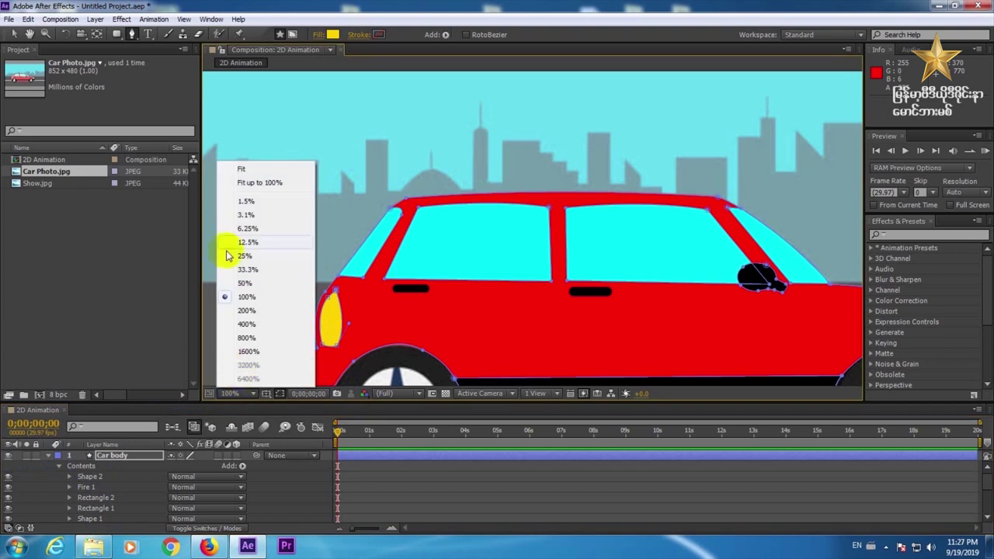
{"action": "left_click", "coordinate": [235, 171]}
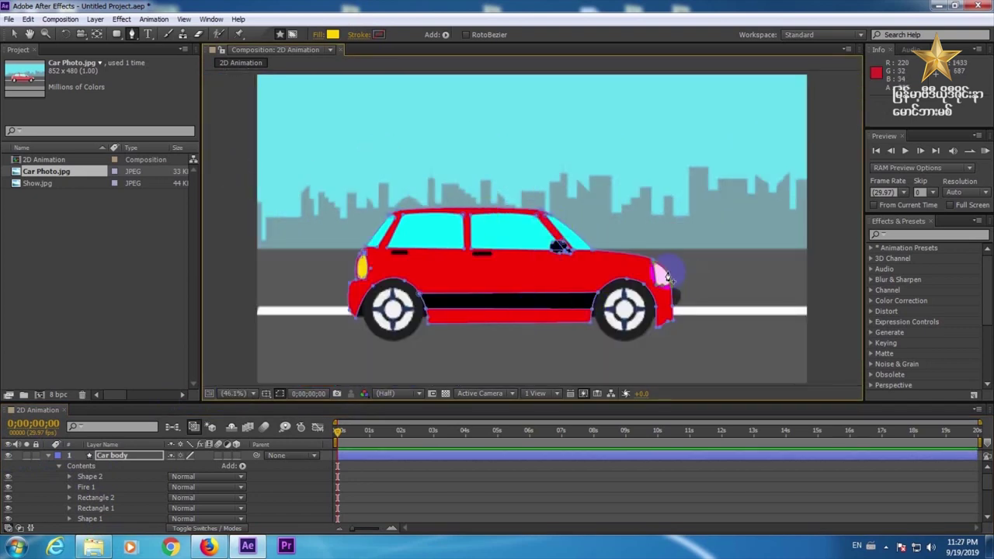
{"action": "left_click", "coordinate": [569, 483]}
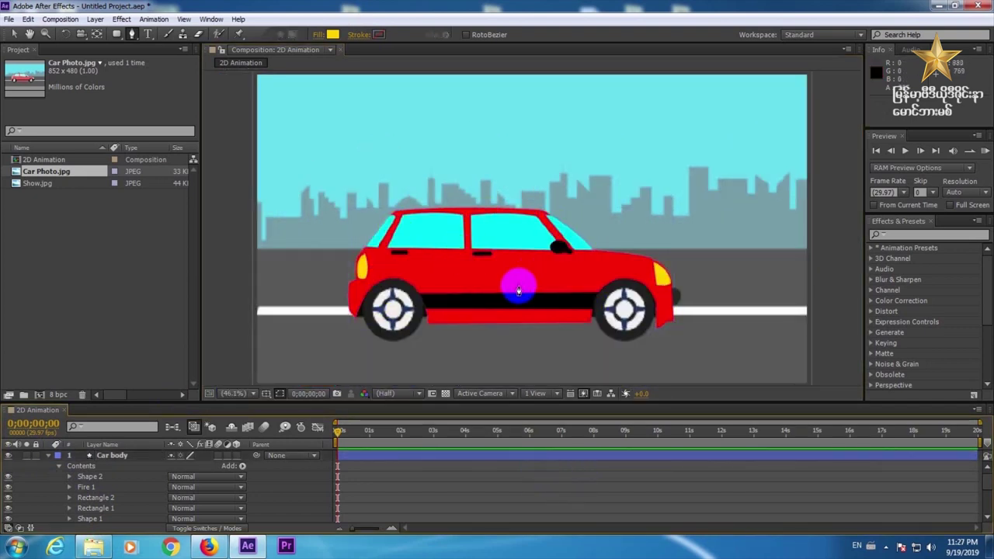
{"action": "left_click", "coordinate": [49, 456]}
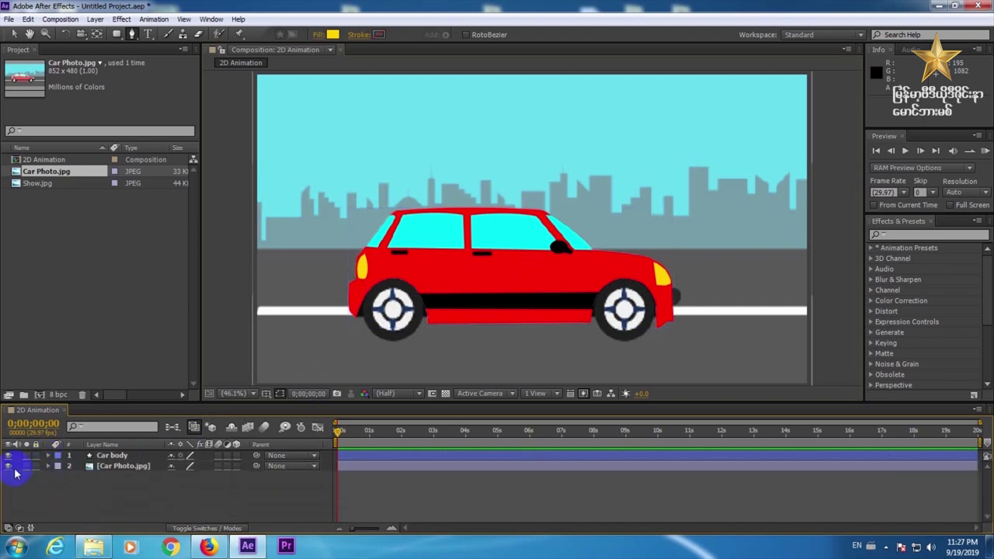
{"action": "left_click", "coordinate": [9, 466]}
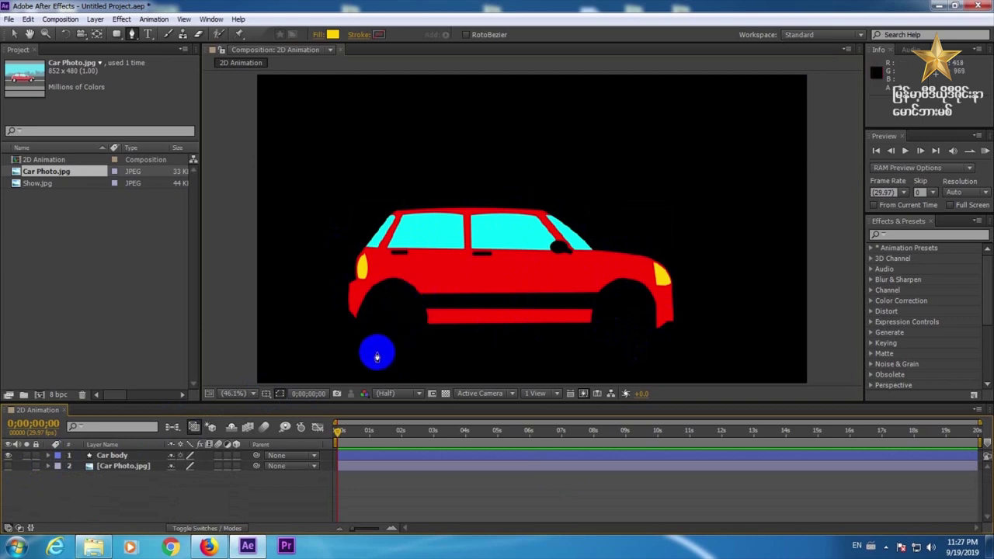
{"action": "left_click", "coordinate": [8, 466]}
Step: Draw a yellow circle on a new shape layer over the rear wheel and align it with the tyre
{"action": "left_click", "coordinate": [245, 395]}
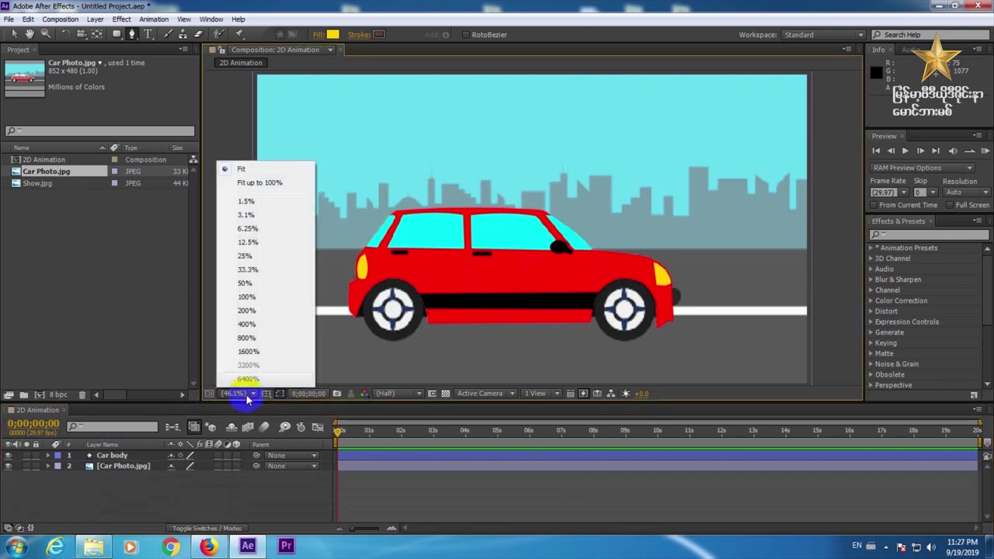
{"action": "left_click", "coordinate": [245, 297]}
{"action": "left_click_drag", "start_coordinate": [295, 341], "coordinate": [441, 206]}
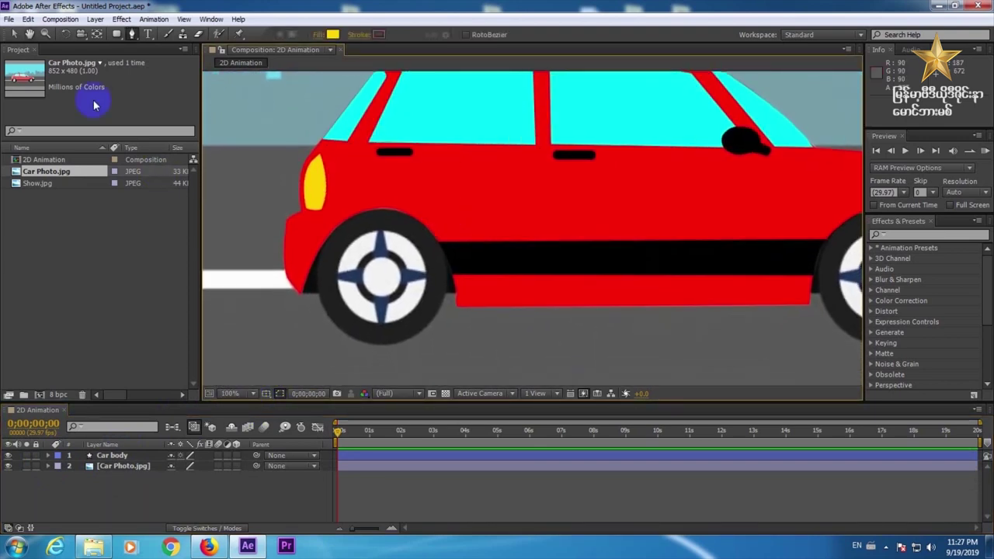
{"action": "left_click_drag", "start_coordinate": [116, 34], "coordinate": [165, 62]}
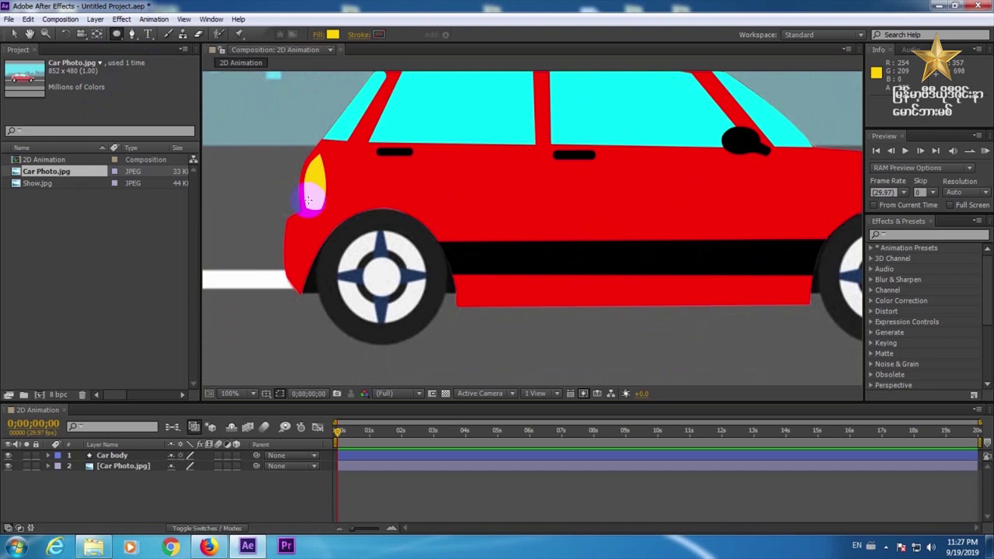
{"action": "left_click_drag", "start_coordinate": [308, 201], "coordinate": [439, 330]}
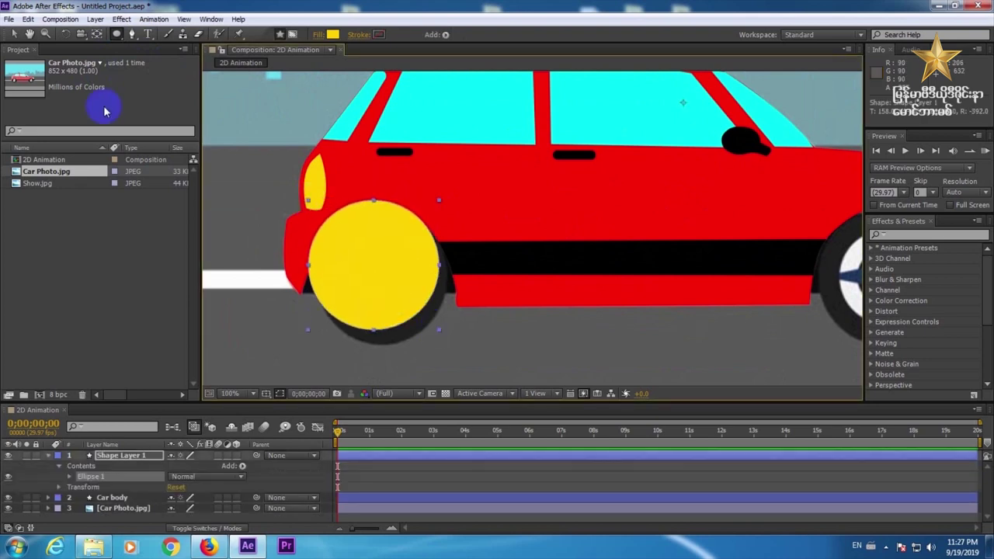
{"action": "left_click", "coordinate": [14, 35]}
{"action": "mouse_move", "coordinate": [370, 229]}
{"action": "left_mouse_down"}
{"action": "mouse_move", "coordinate": [399, 284]}
{"action": "mouse_move", "coordinate": [379, 236]}
{"action": "left_mouse_up"}
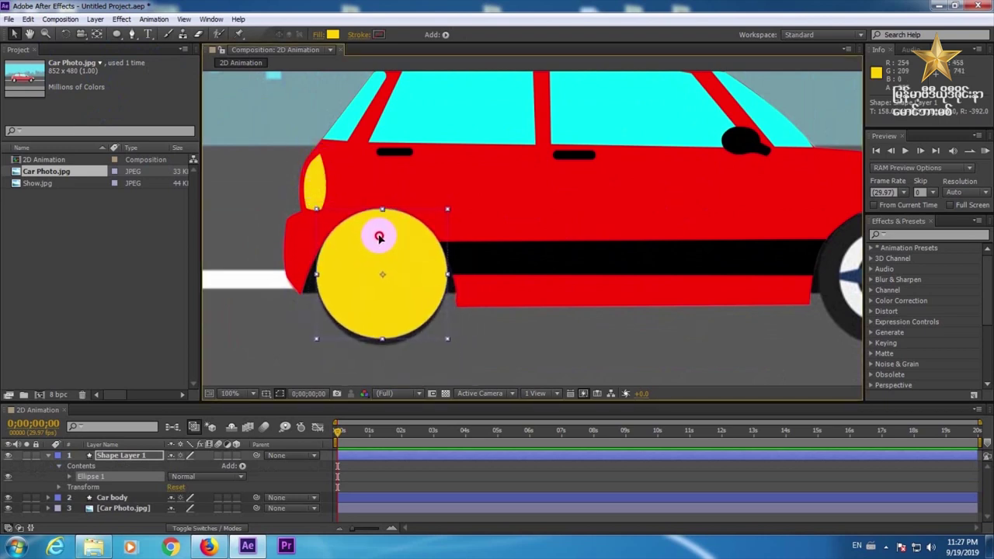
Step: Stretch the rear wheel's circle downward so that it covers the photo's tyre
{"action": "left_click", "coordinate": [378, 329]}
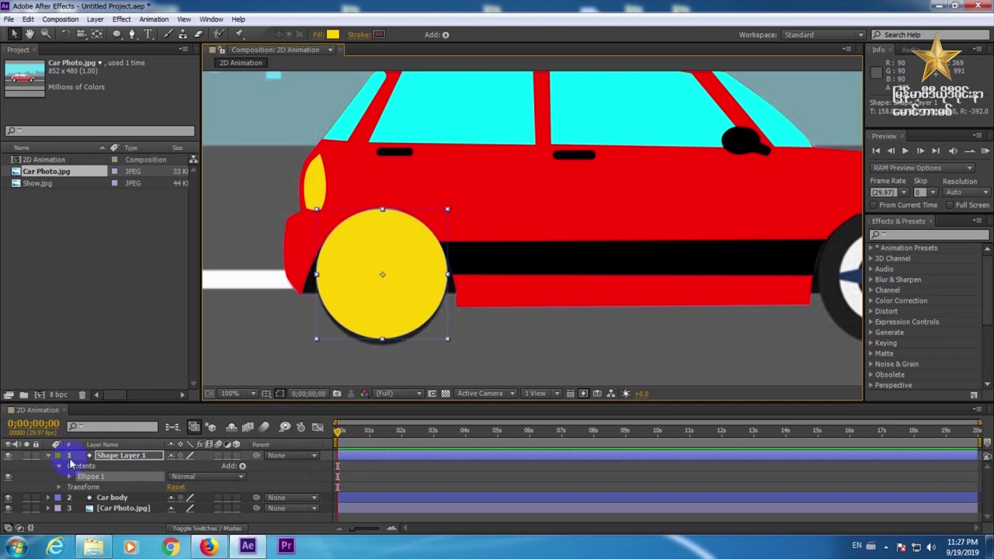
{"action": "left_click", "coordinate": [466, 299]}
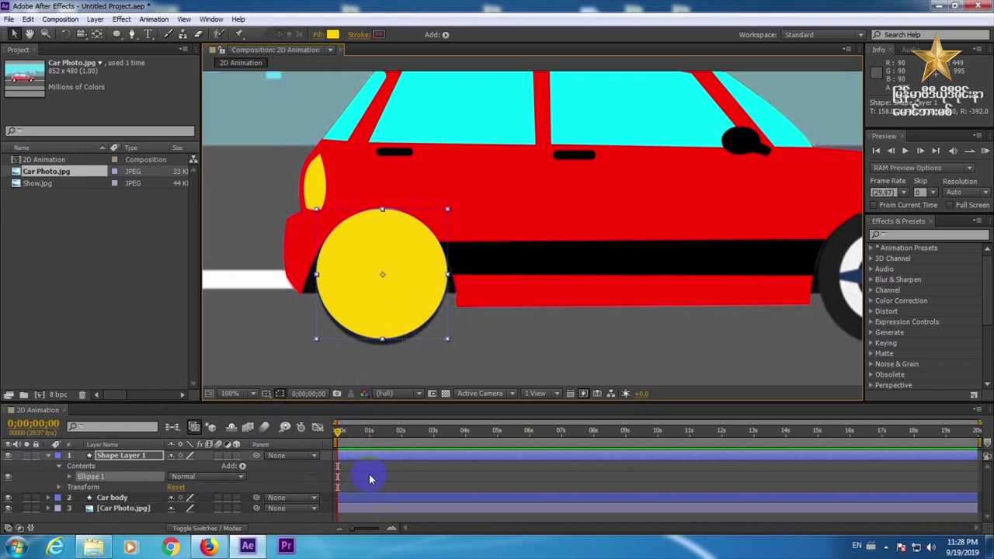
{"action": "mouse_move", "coordinate": [355, 243]}
{"action": "left_mouse_down"}
{"action": "mouse_move", "coordinate": [370, 268]}
{"action": "mouse_move", "coordinate": [367, 245]}
{"action": "left_mouse_up"}
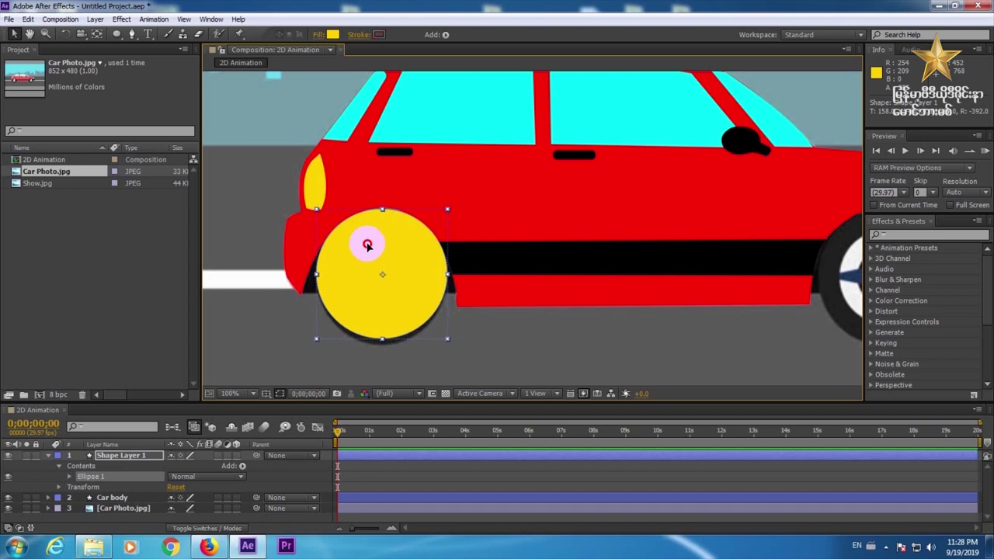
{"action": "left_click_drag", "start_coordinate": [381, 341], "coordinate": [383, 324]}
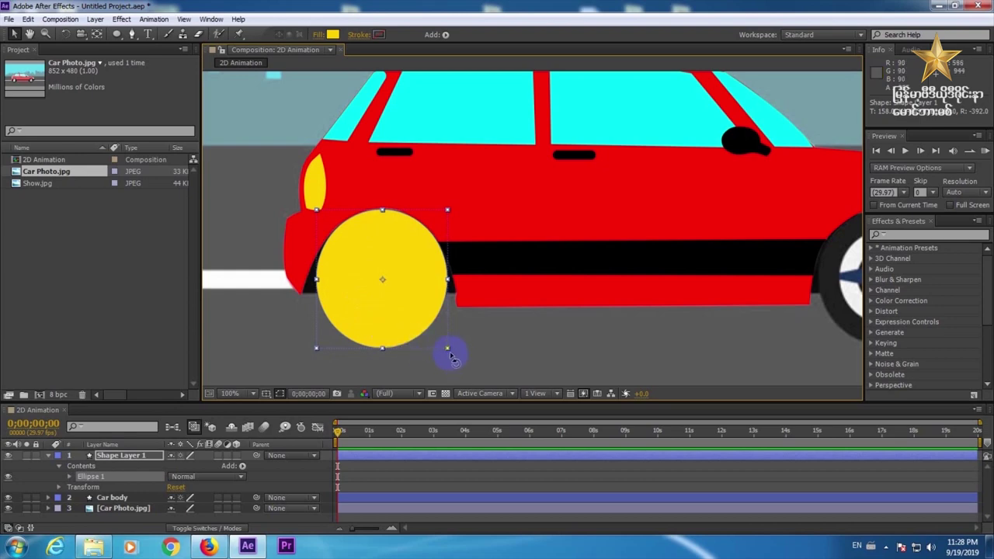
Step: Change the fill of the rear wheel's ellipse to black
{"action": "left_click", "coordinate": [333, 35]}
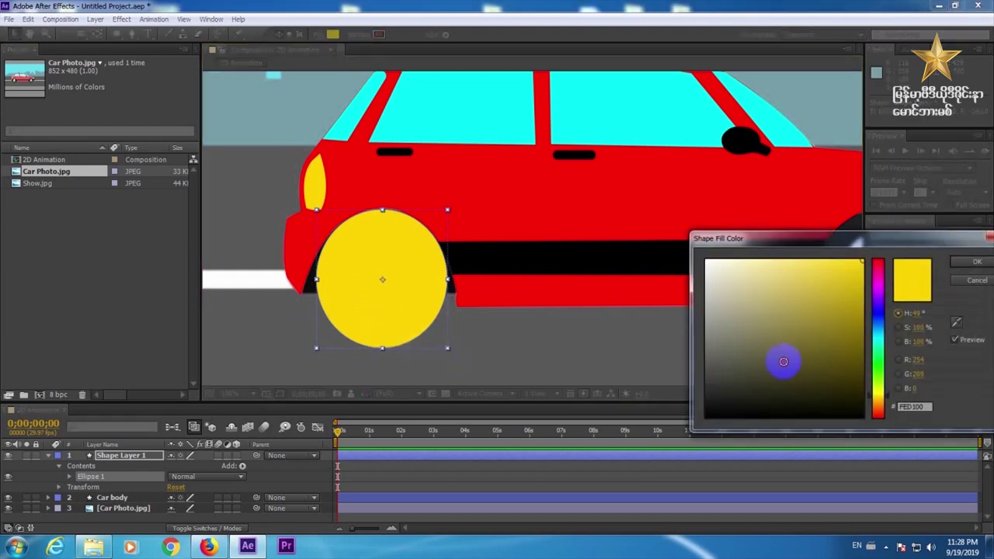
{"action": "left_click_drag", "start_coordinate": [790, 359], "coordinate": [674, 442]}
{"action": "left_click", "coordinate": [955, 269]}
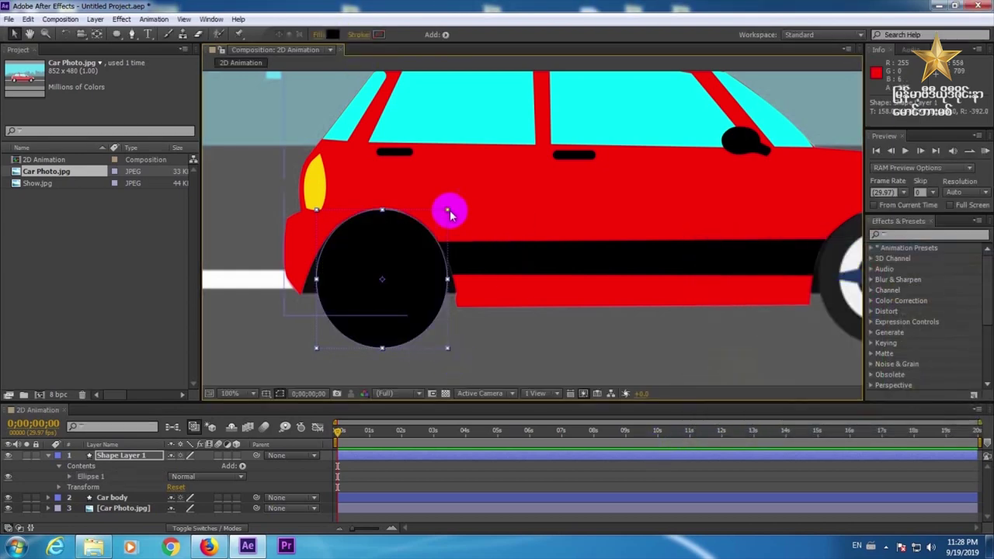
Step: Draw a smaller ellipse centred inside the black rear tyre for the wheel rim, in the same shape layer
{"action": "left_click", "coordinate": [117, 35]}
{"action": "left_click", "coordinate": [321, 215]}
{"action": "left_click_drag", "start_coordinate": [343, 237], "coordinate": [423, 325]}
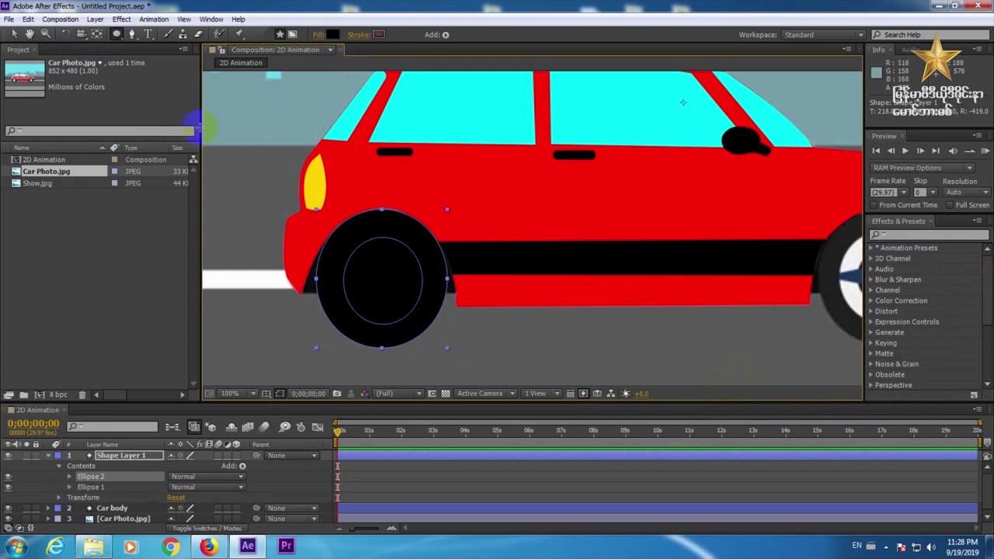
Step: Fill the rear wheel's inner ellipse with white and enlarge it evenly within the black tyre to form the rim
{"action": "left_click", "coordinate": [331, 34]}
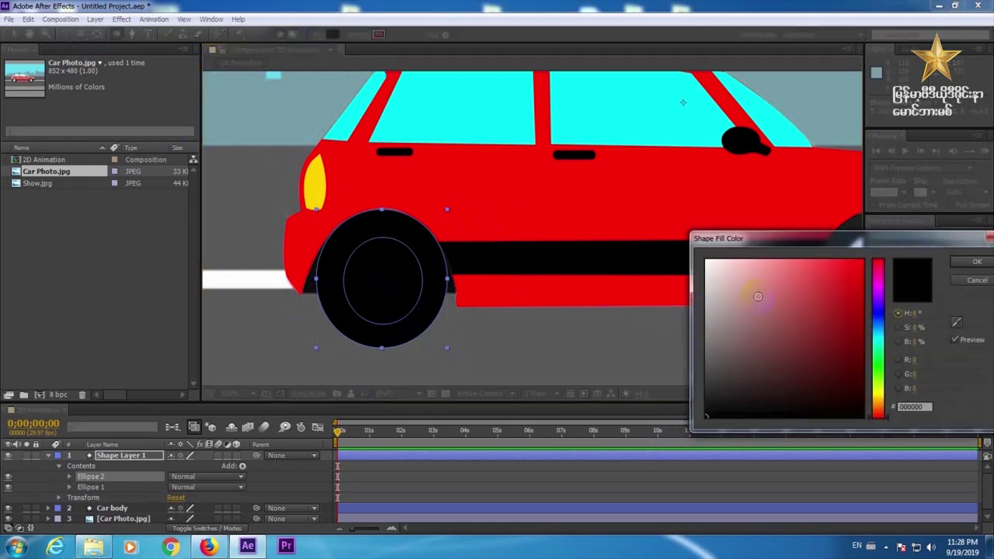
{"action": "left_click_drag", "start_coordinate": [757, 296], "coordinate": [636, 207]}
{"action": "left_click", "coordinate": [976, 261]}
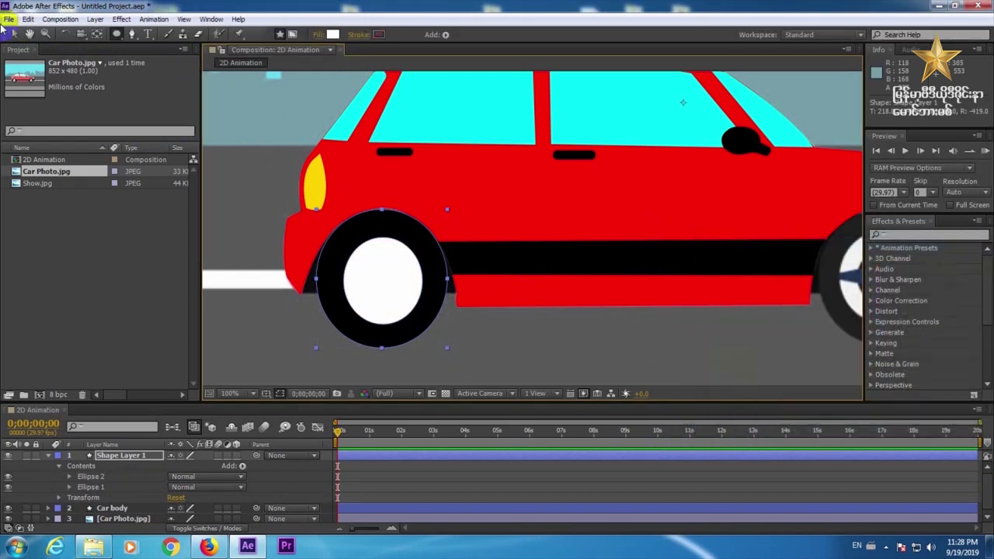
{"action": "left_click", "coordinate": [14, 34]}
{"action": "mouse_move", "coordinate": [344, 242]}
{"action": "left_mouse_down"}
{"action": "mouse_move", "coordinate": [344, 228]}
{"action": "mouse_move", "coordinate": [335, 232]}
{"action": "left_mouse_up"}
{"action": "left_click_drag", "start_coordinate": [383, 252], "coordinate": [383, 252]}
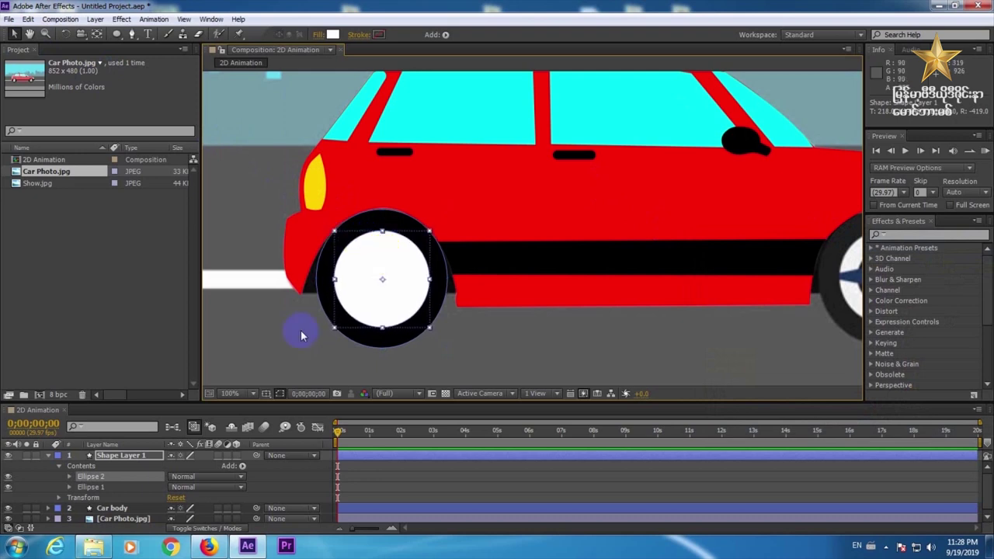
Step: Collapse the rear wheel's shape layer and rename it weel
{"action": "left_click_drag", "start_coordinate": [284, 400], "coordinate": [288, 317]}
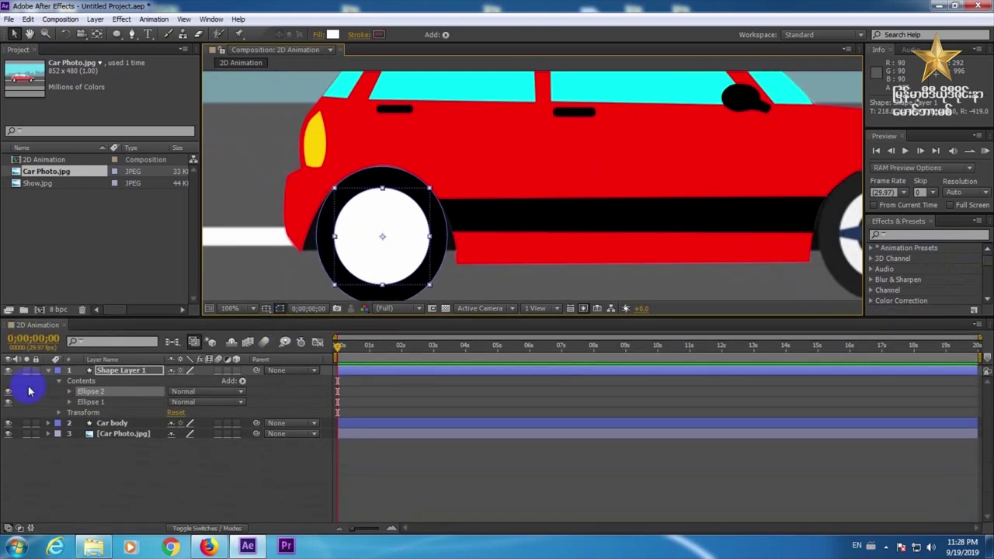
{"action": "left_click", "coordinate": [48, 370]}
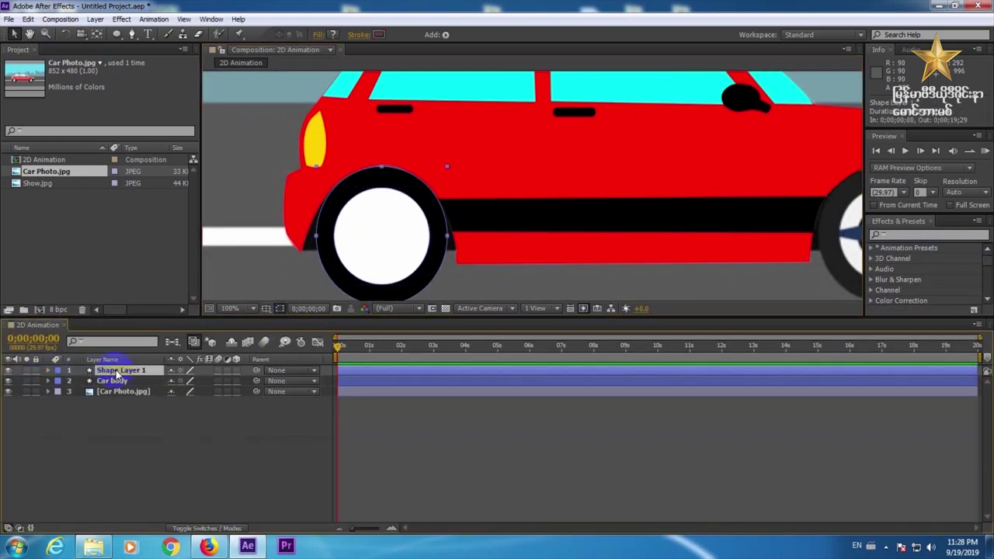
{"action": "key", "text": "Return"}
{"action": "type", "text": "weel"}
{"action": "key", "text": "Return"}
Step: Duplicate the weel layer, move the copy over the photo's front wheel and shrink it slightly to match the tyre
{"action": "key", "text": "ctrl+d"}
{"action": "left_click_drag", "start_coordinate": [391, 251], "coordinate": [659, 246]}
{"action": "key", "text": "h"}
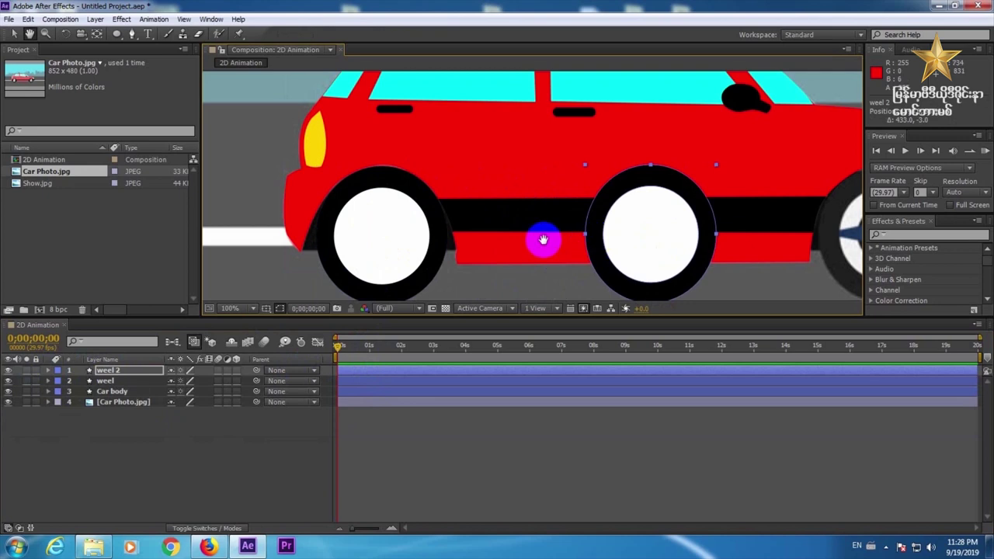
{"action": "left_click_drag", "start_coordinate": [539, 240], "coordinate": [401, 222]}
{"action": "key", "text": "v"}
{"action": "left_click_drag", "start_coordinate": [493, 215], "coordinate": [725, 215]}
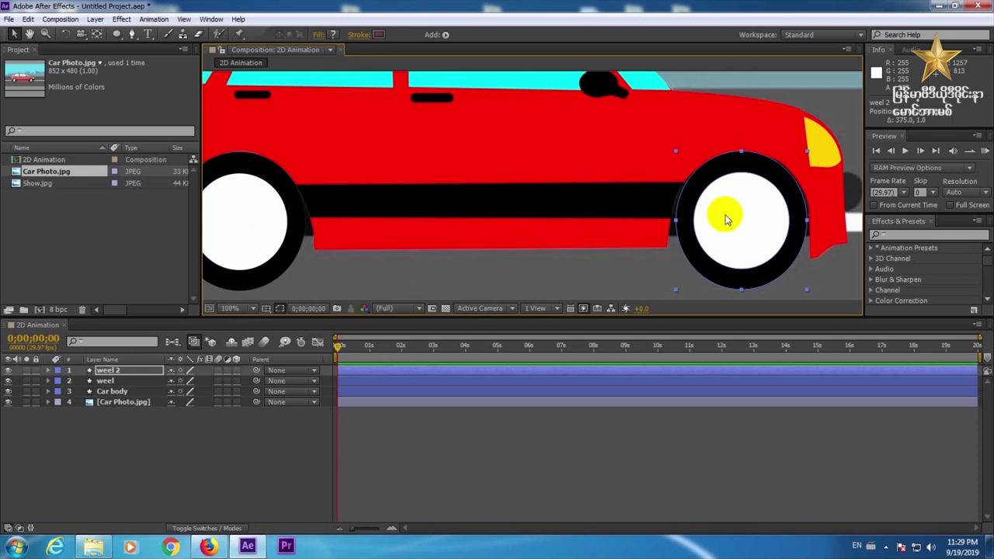
{"action": "left_click_drag", "start_coordinate": [756, 226], "coordinate": [758, 223]}
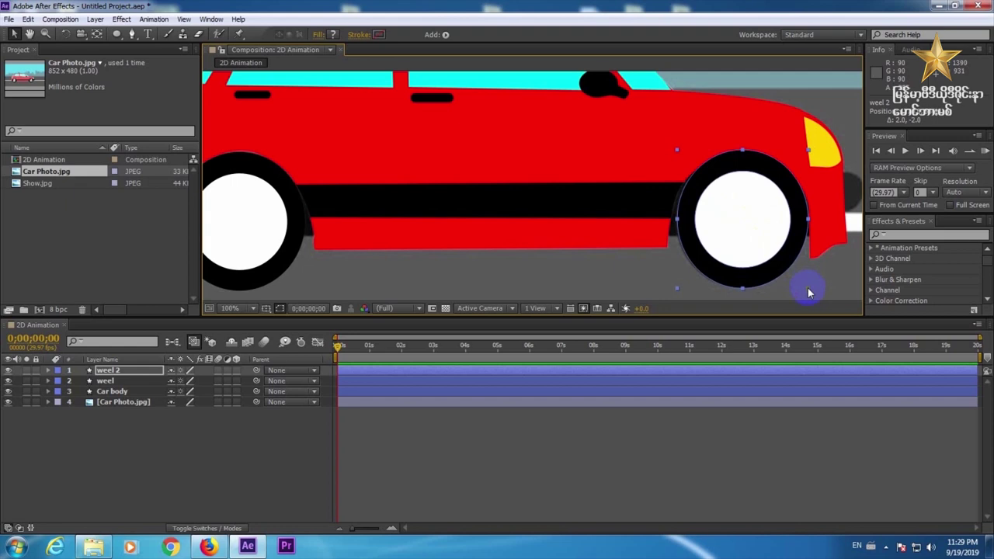
{"action": "left_click_drag", "start_coordinate": [809, 293], "coordinate": [785, 274]}
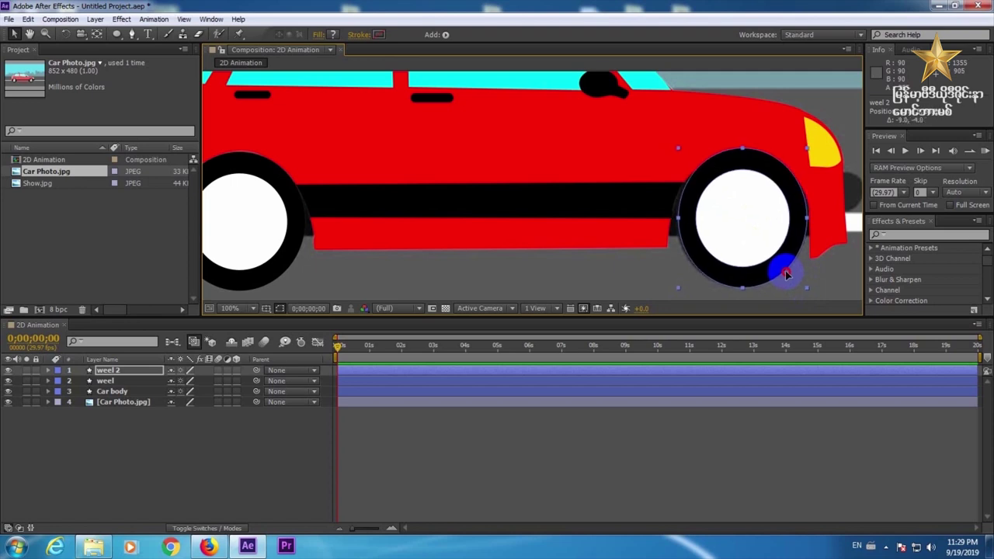
Step: Hide the Car Photo.jpg layer and show the whole traced car on its own
{"action": "left_click", "coordinate": [9, 402]}
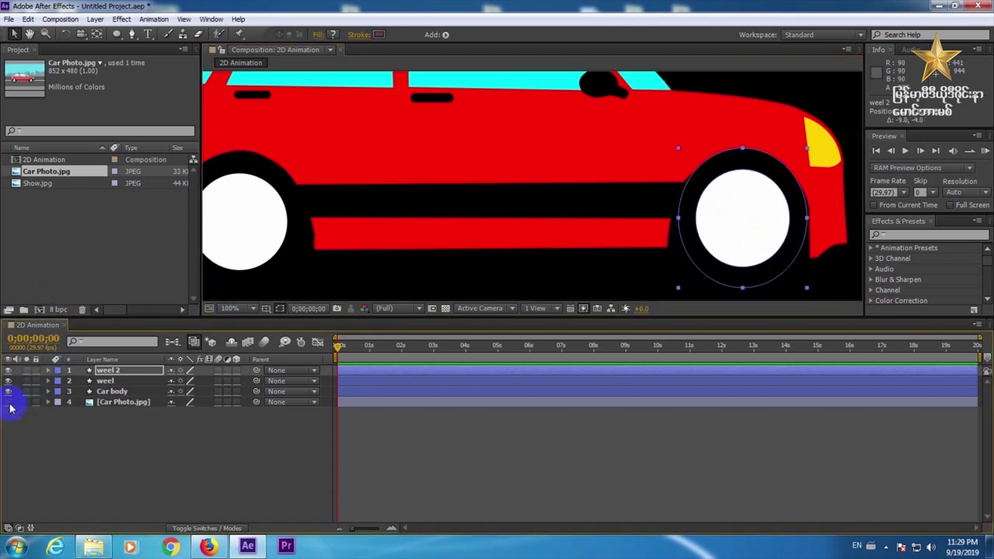
{"action": "left_click", "coordinate": [230, 308]}
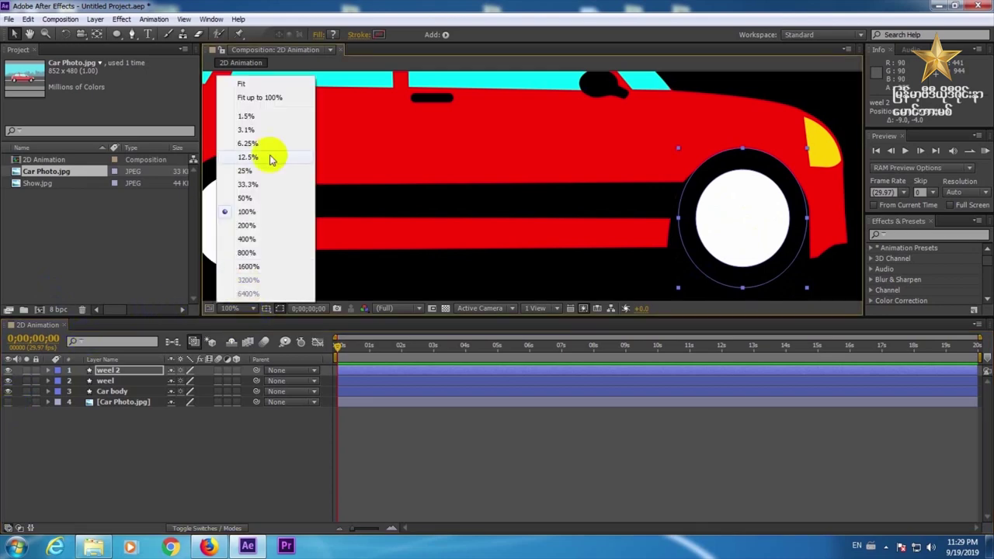
{"action": "left_click", "coordinate": [260, 82]}
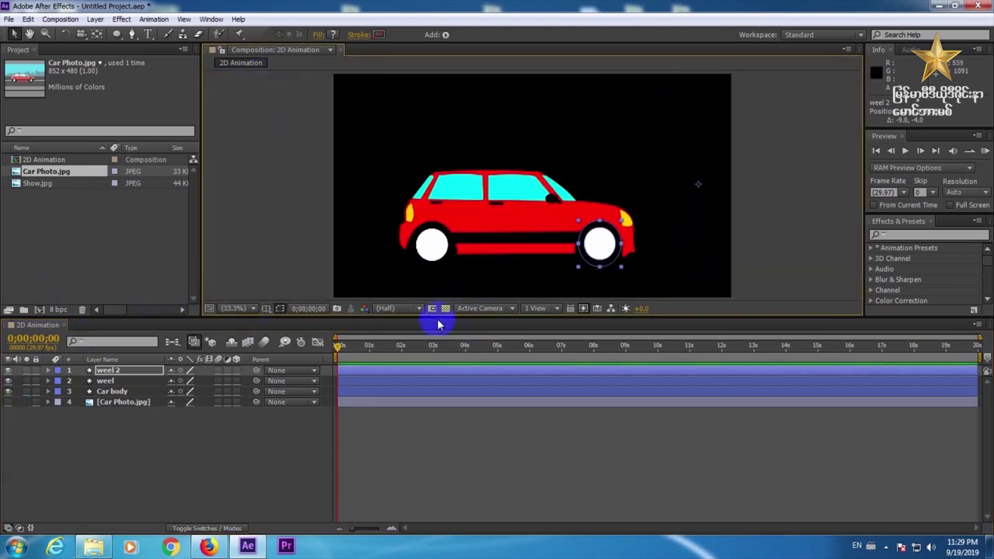
{"action": "left_click_drag", "start_coordinate": [436, 315], "coordinate": [452, 452]}
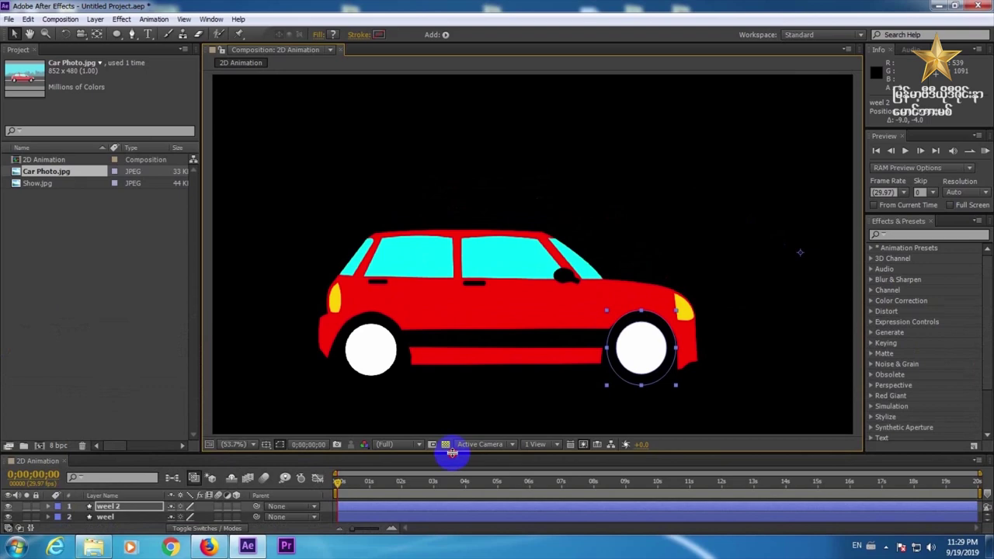
{"action": "left_click_drag", "start_coordinate": [451, 452], "coordinate": [452, 427]}
{"action": "left_click", "coordinate": [378, 349]}
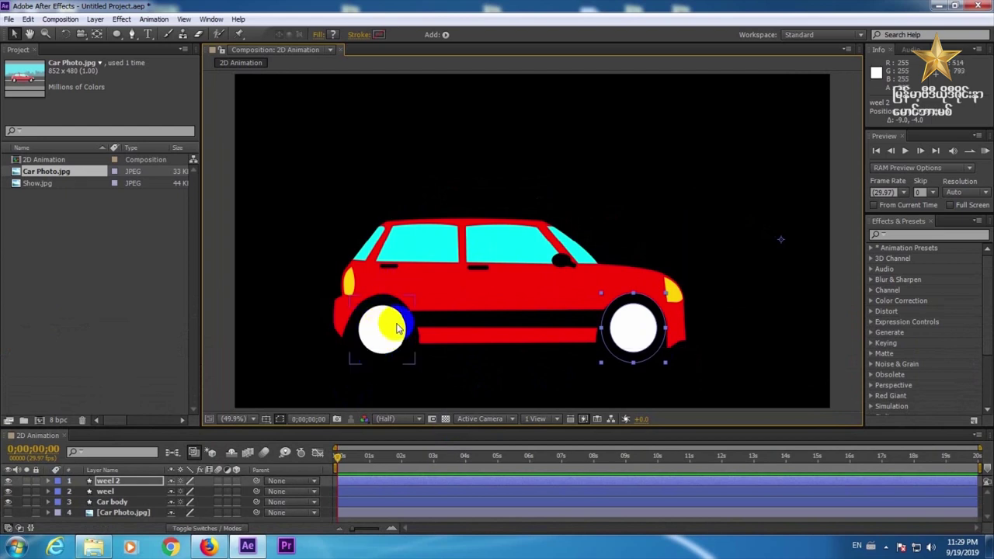
{"action": "left_click", "coordinate": [437, 284]}
{"action": "left_click", "coordinate": [395, 334]}
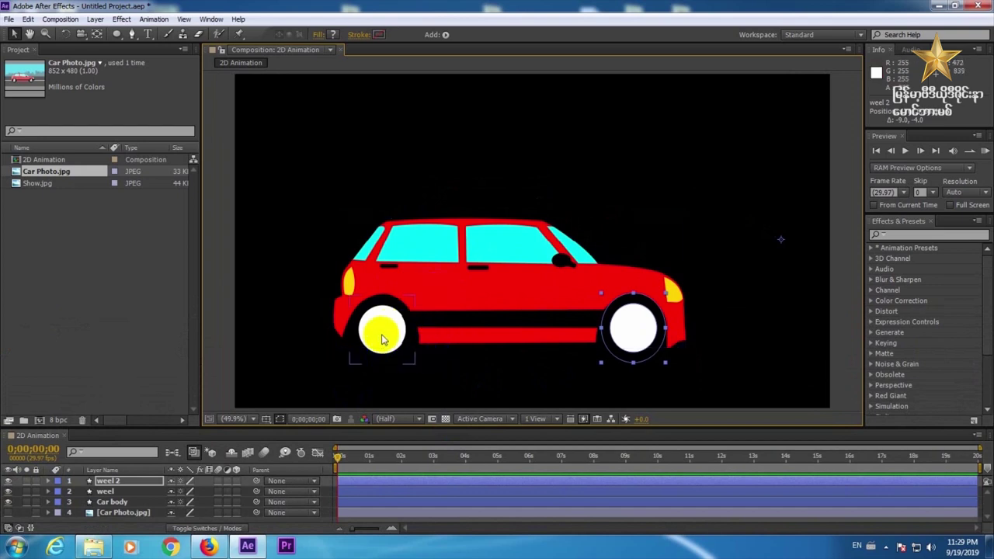
{"action": "right_click", "coordinate": [364, 358]}
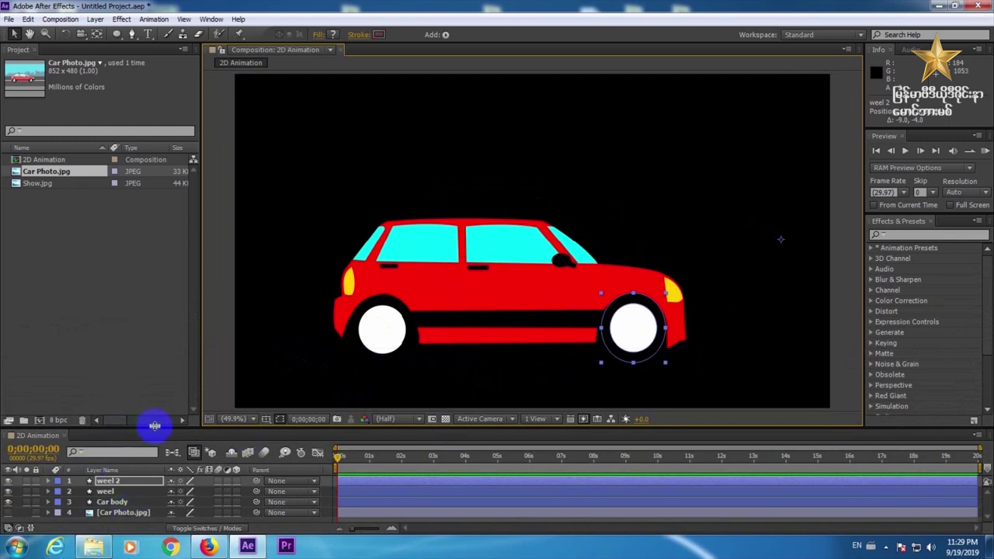
Step: Draw a narrow vertical rounded rectangle across the full height of the rear wheel's white rim, on a new shape layer
{"action": "left_click_drag", "start_coordinate": [154, 425], "coordinate": [142, 454]}
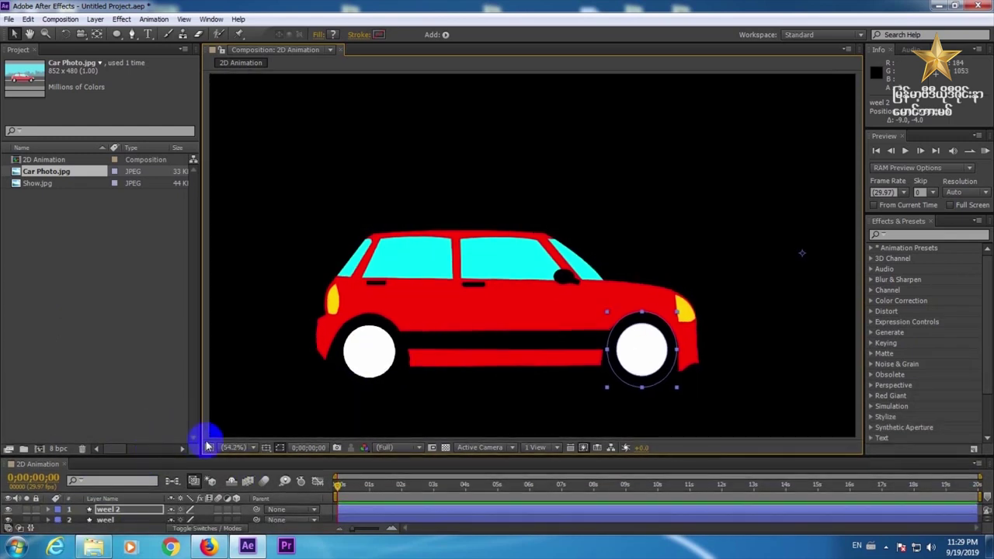
{"action": "left_click", "coordinate": [229, 450]}
{"action": "left_click", "coordinate": [250, 350]}
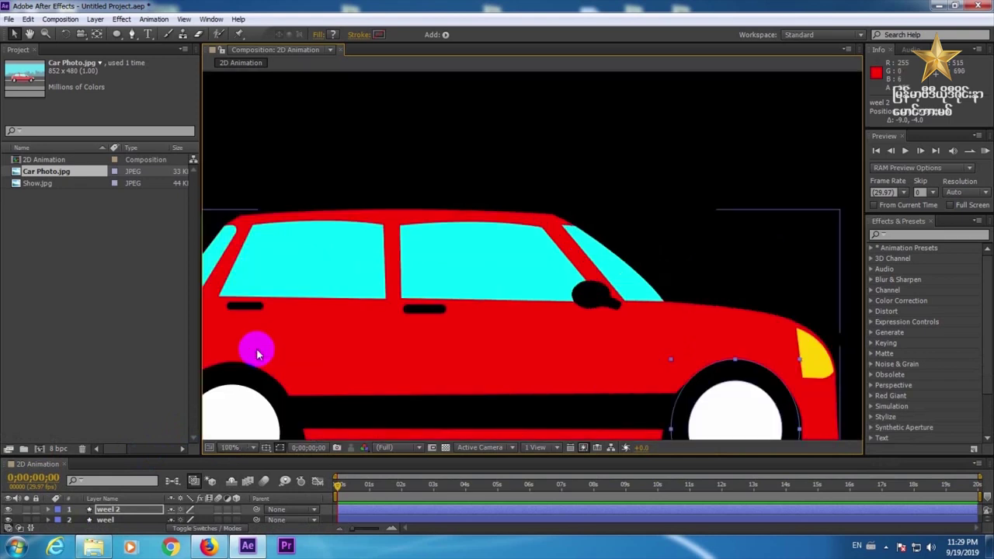
{"action": "left_click_drag", "start_coordinate": [319, 370], "coordinate": [399, 244]}
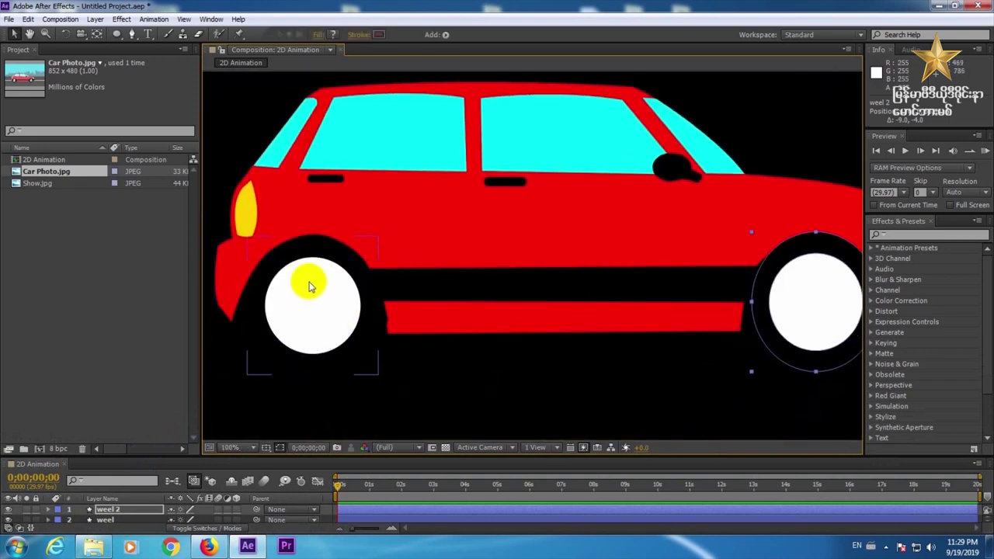
{"action": "left_click", "coordinate": [117, 35]}
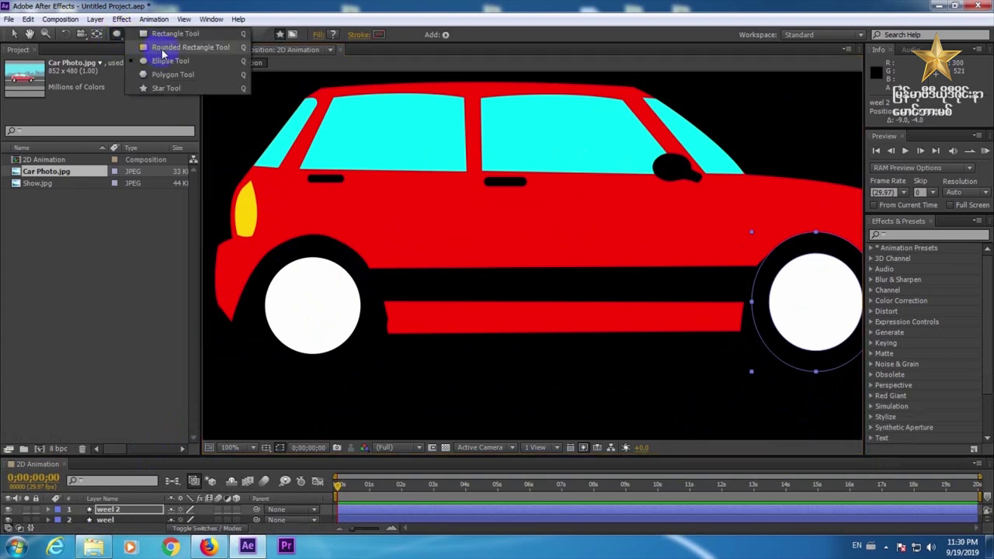
{"action": "left_click", "coordinate": [163, 51]}
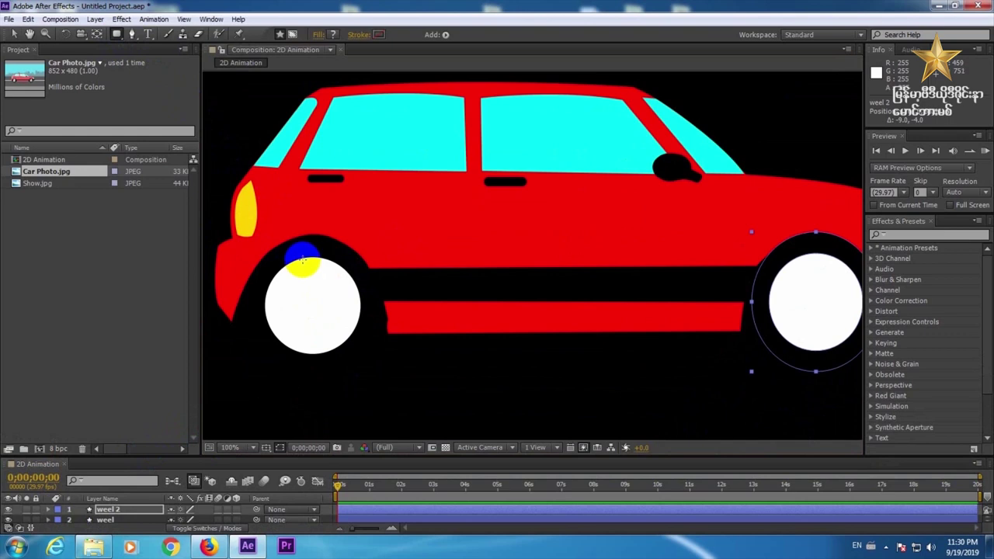
{"action": "left_click", "coordinate": [414, 498]}
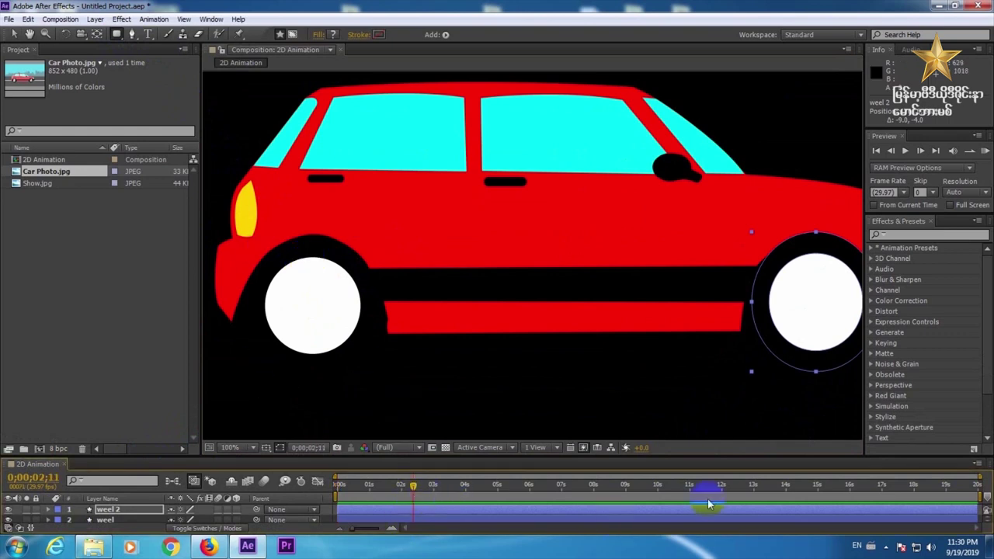
{"action": "left_click_drag", "start_coordinate": [655, 457], "coordinate": [654, 400]}
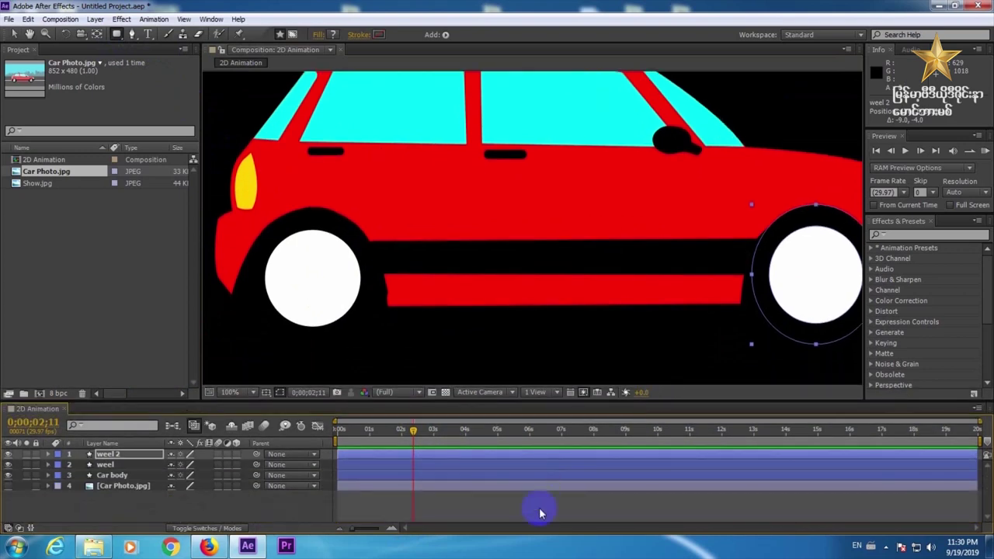
{"action": "left_click", "coordinate": [538, 507]}
{"action": "left_click_drag", "start_coordinate": [465, 400], "coordinate": [423, 449]}
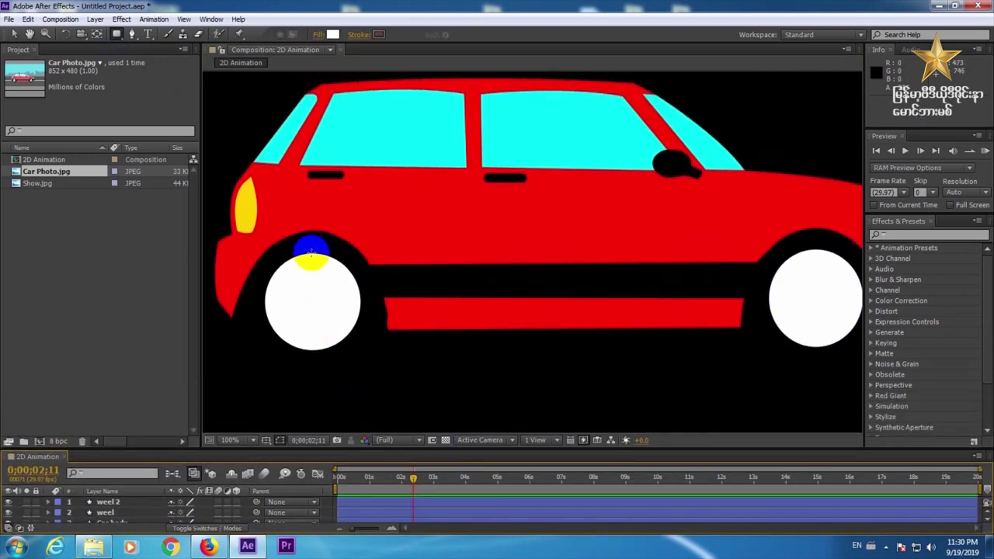
{"action": "left_click_drag", "start_coordinate": [309, 252], "coordinate": [313, 284]}
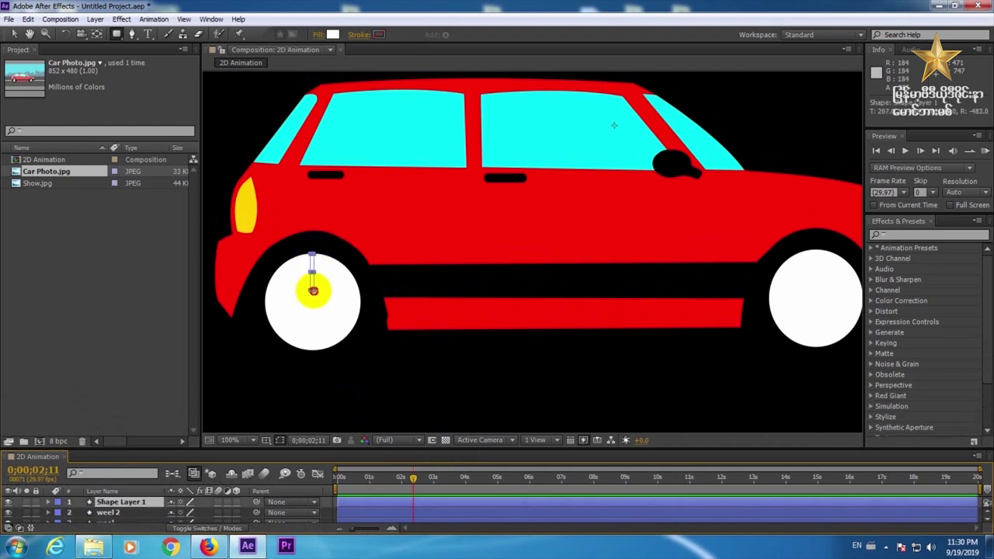
{"action": "left_click_drag", "start_coordinate": [314, 300], "coordinate": [315, 349]}
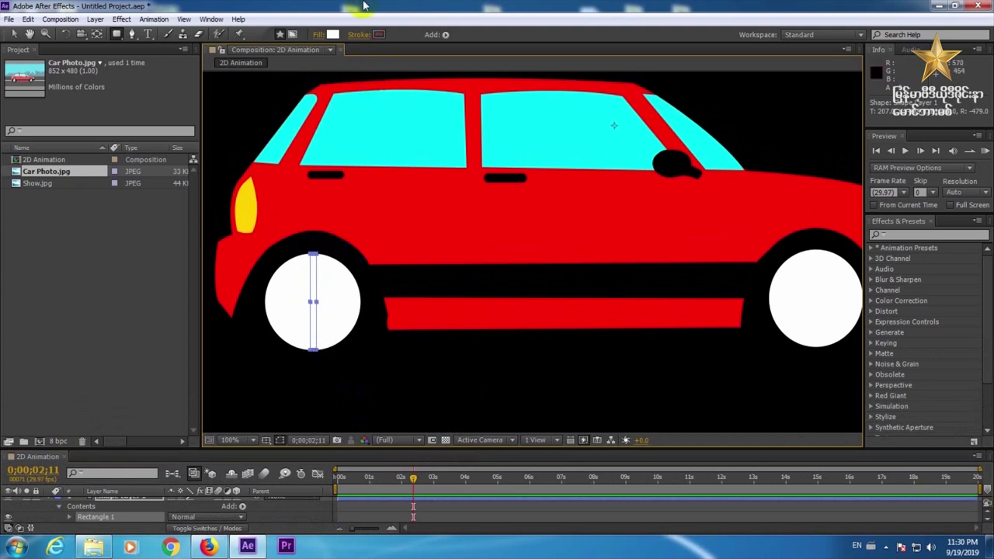
Step: Change the fill of the vertical spoke on the rear rim to magenta FD00FA
{"action": "left_click", "coordinate": [332, 34]}
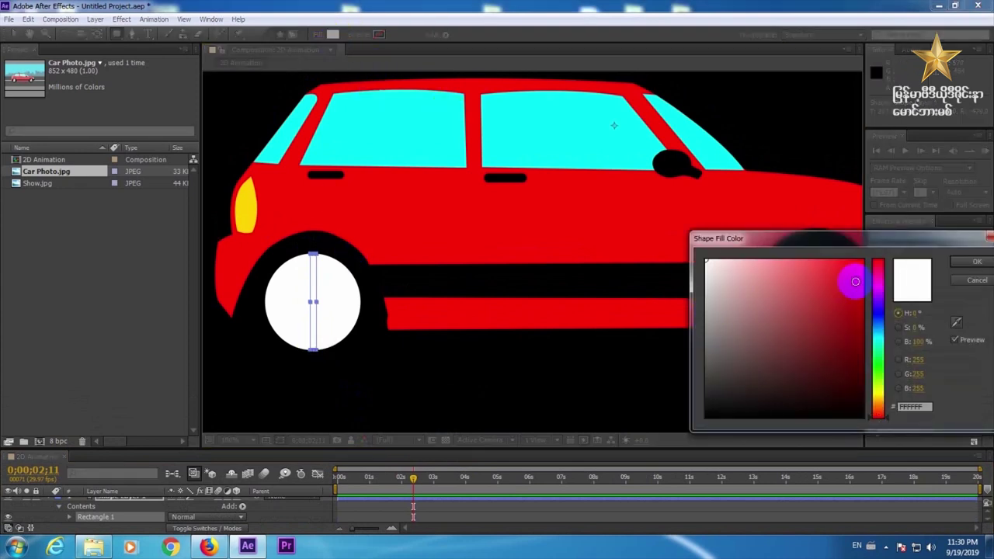
{"action": "left_click", "coordinate": [878, 312]}
{"action": "mouse_move", "coordinate": [872, 312]}
{"action": "left_mouse_down"}
{"action": "mouse_move", "coordinate": [875, 272]}
{"action": "mouse_move", "coordinate": [872, 303]}
{"action": "left_mouse_up"}
{"action": "left_click_drag", "start_coordinate": [854, 359], "coordinate": [683, 425]}
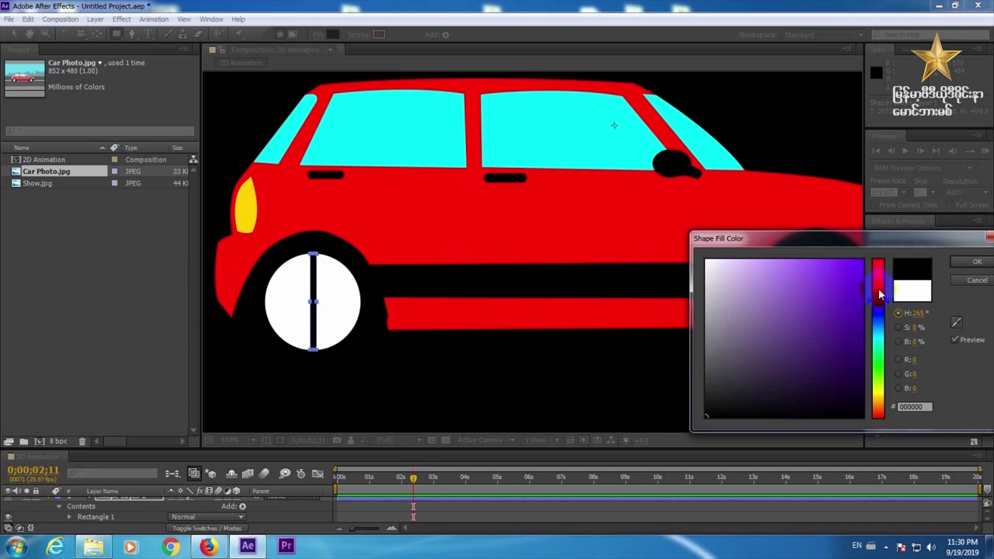
{"action": "left_click_drag", "start_coordinate": [878, 297], "coordinate": [878, 285]}
{"action": "left_click", "coordinate": [867, 264]}
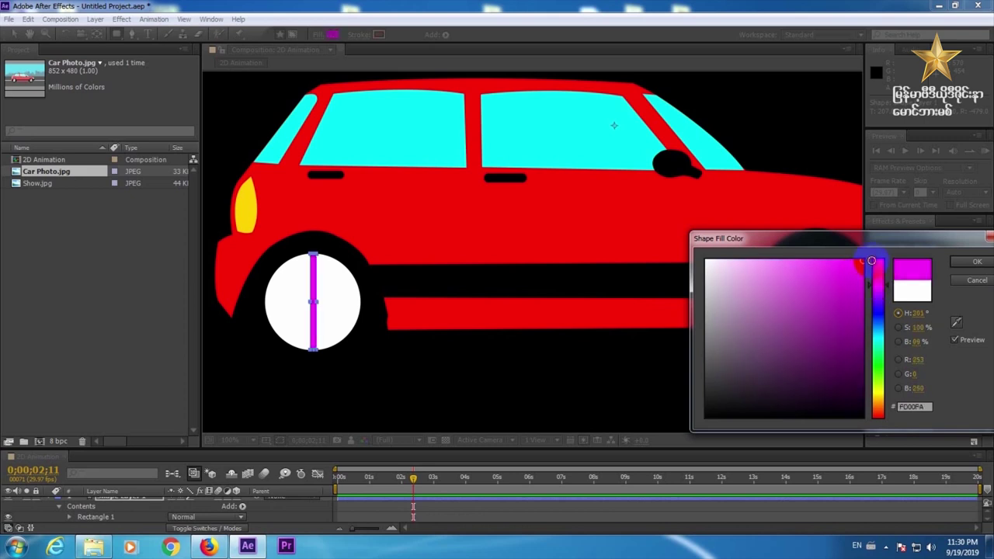
{"action": "left_click", "coordinate": [977, 261]}
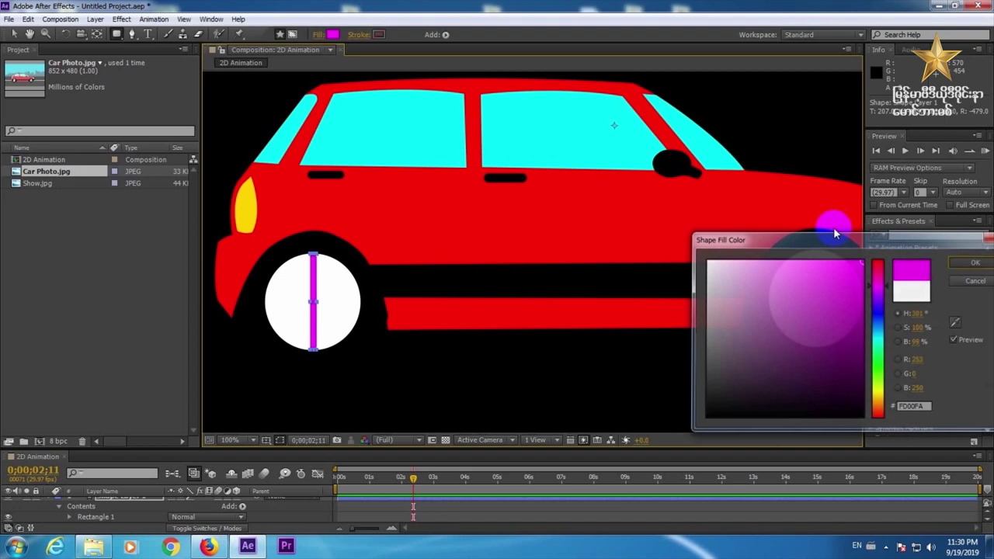
Step: Draw a thin horizontal rounded rectangle across the rear wheel's rim and lower it slightly to cross the vertical spoke near its middle
{"action": "left_click", "coordinate": [316, 258]}
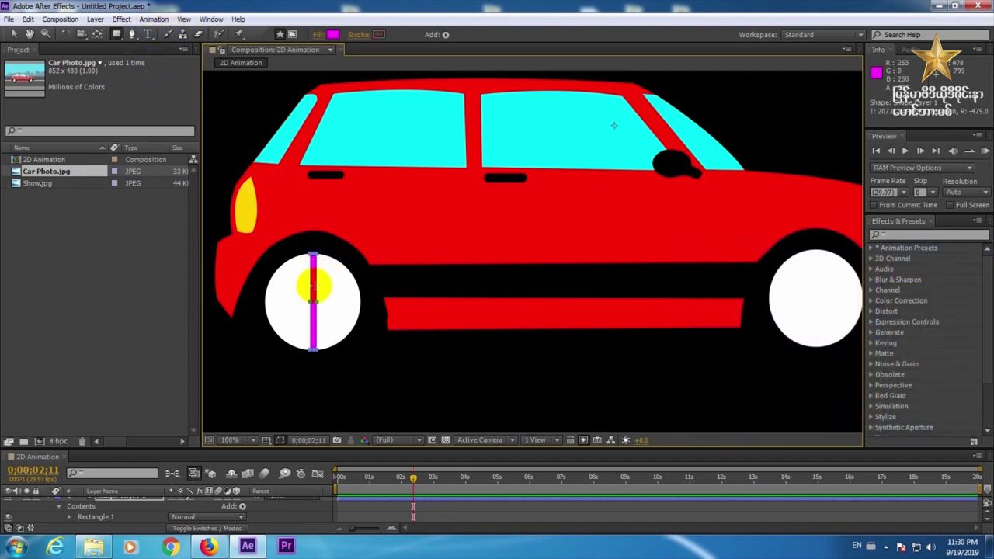
{"action": "left_click_drag", "start_coordinate": [266, 291], "coordinate": [357, 298]}
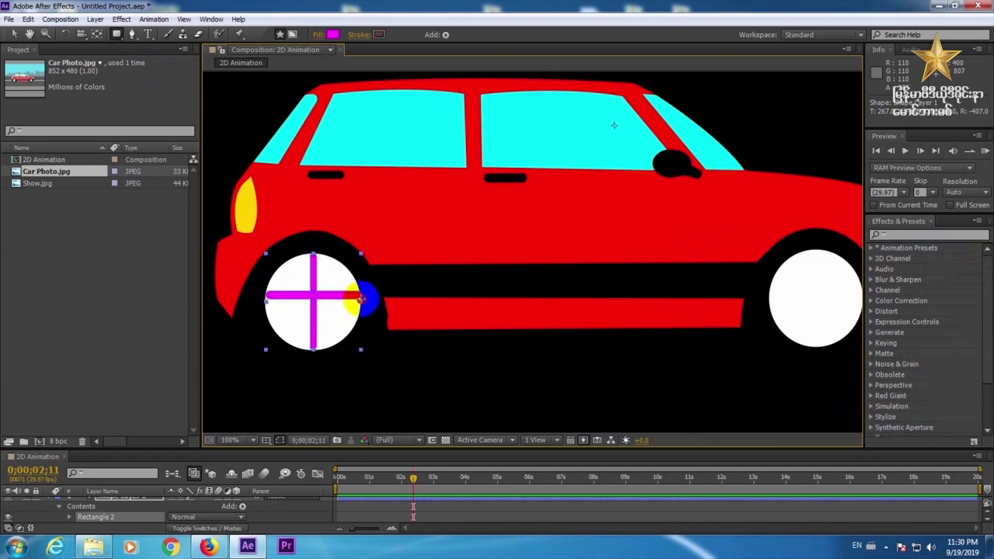
{"action": "left_click", "coordinate": [14, 35]}
{"action": "left_click", "coordinate": [328, 295]}
{"action": "left_click_drag", "start_coordinate": [329, 294], "coordinate": [329, 300]}
{"action": "left_click", "coordinate": [453, 510]}
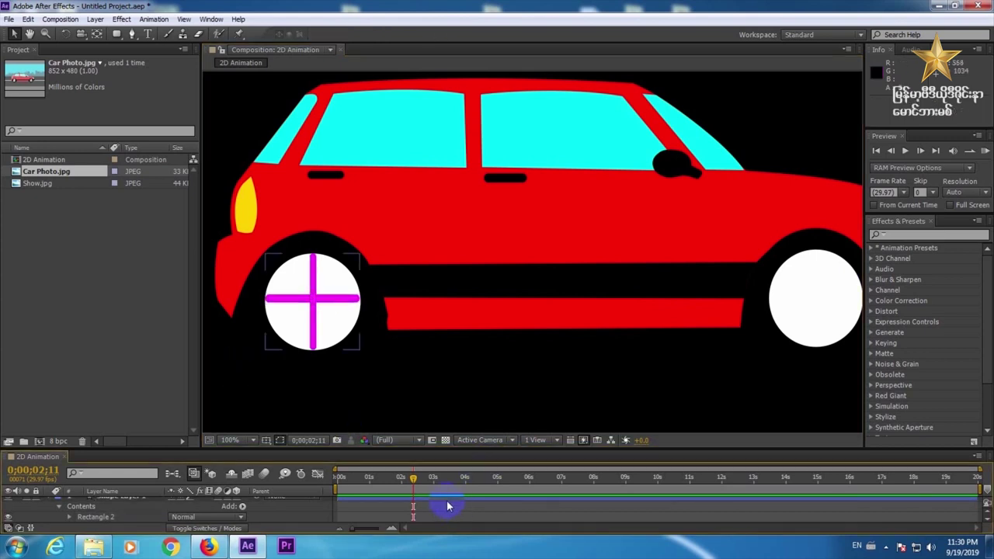
{"action": "left_click", "coordinate": [351, 300]}
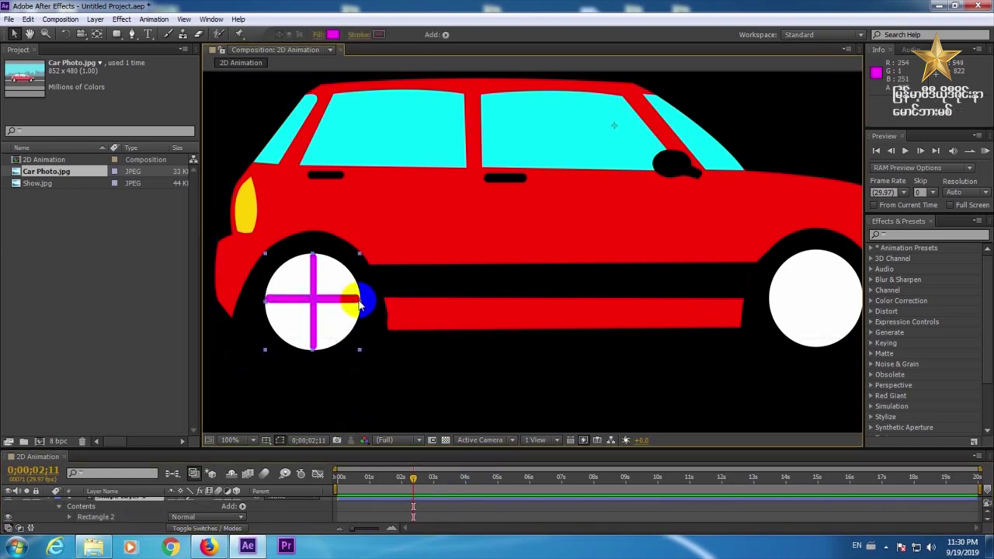
Step: Move the spoke layer's anchor point from the front window to the crossing of the spokes on the rear wheel
{"action": "left_click", "coordinate": [243, 439]}
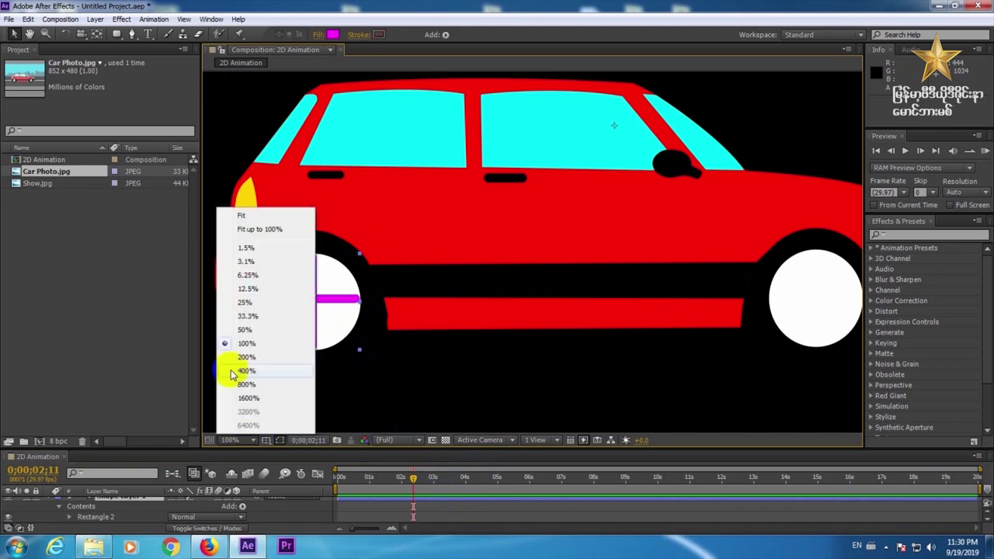
{"action": "left_click", "coordinate": [249, 229]}
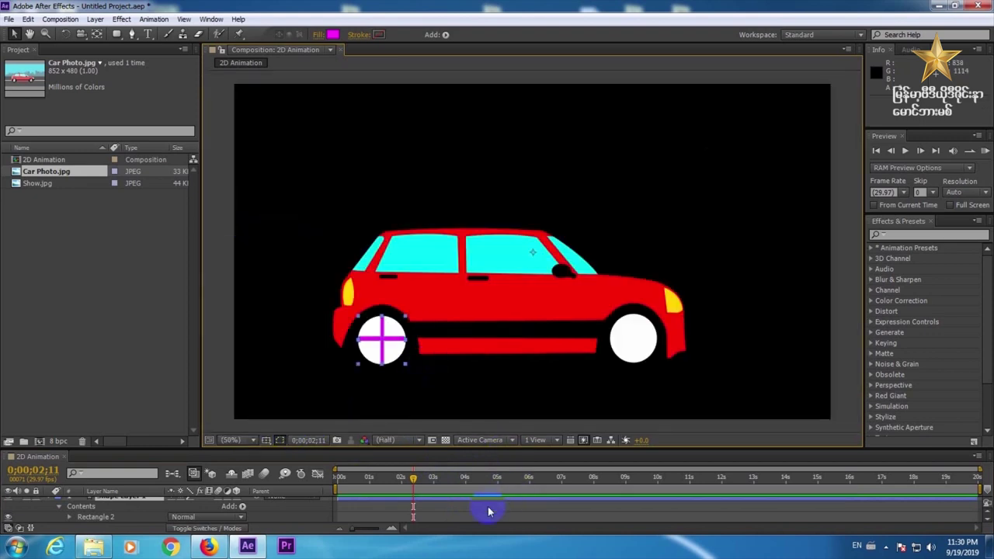
{"action": "left_click", "coordinate": [406, 500]}
{"action": "left_click", "coordinate": [97, 34]}
{"action": "left_click", "coordinate": [533, 254]}
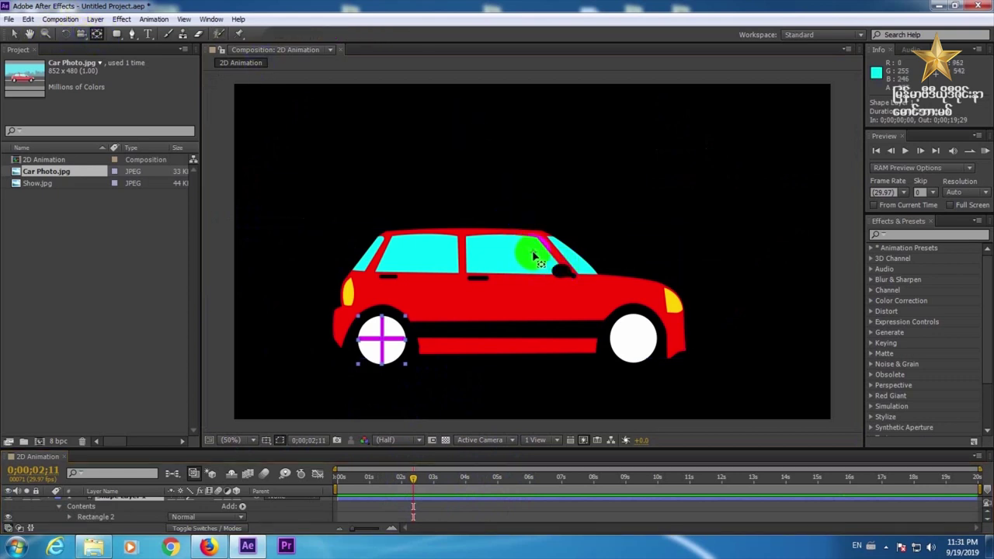
{"action": "left_click_drag", "start_coordinate": [533, 254], "coordinate": [385, 339]}
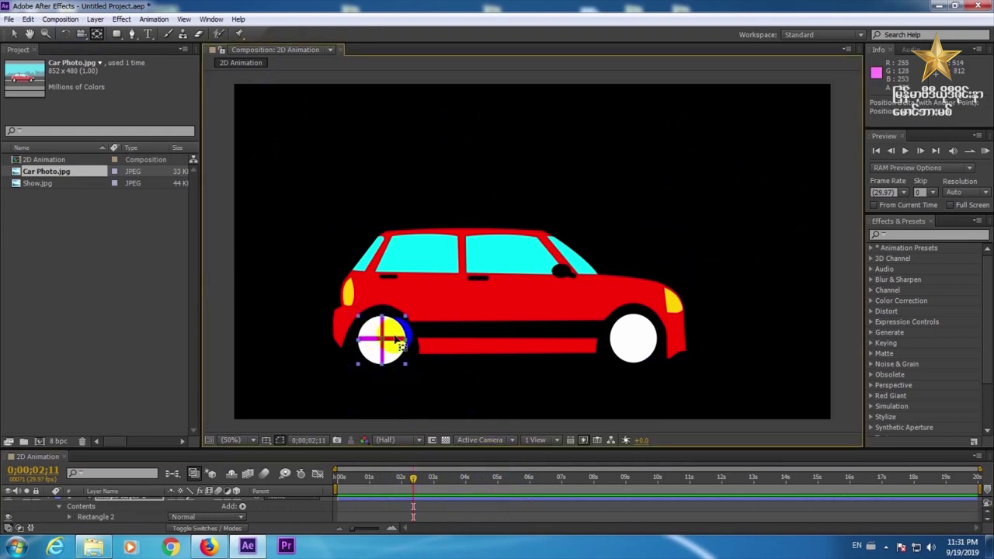
Step: Draw a small ellipse as a hub over the crossing of the rear wheel's spokes, on the same shape layer
{"action": "left_click", "coordinate": [226, 441]}
{"action": "left_click", "coordinate": [245, 343]}
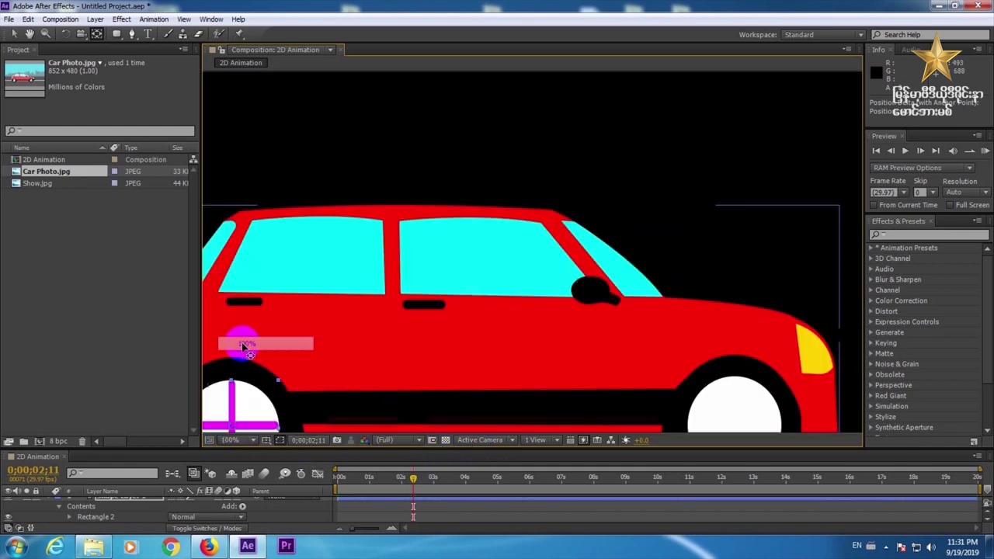
{"action": "left_click_drag", "start_coordinate": [355, 376], "coordinate": [435, 251]}
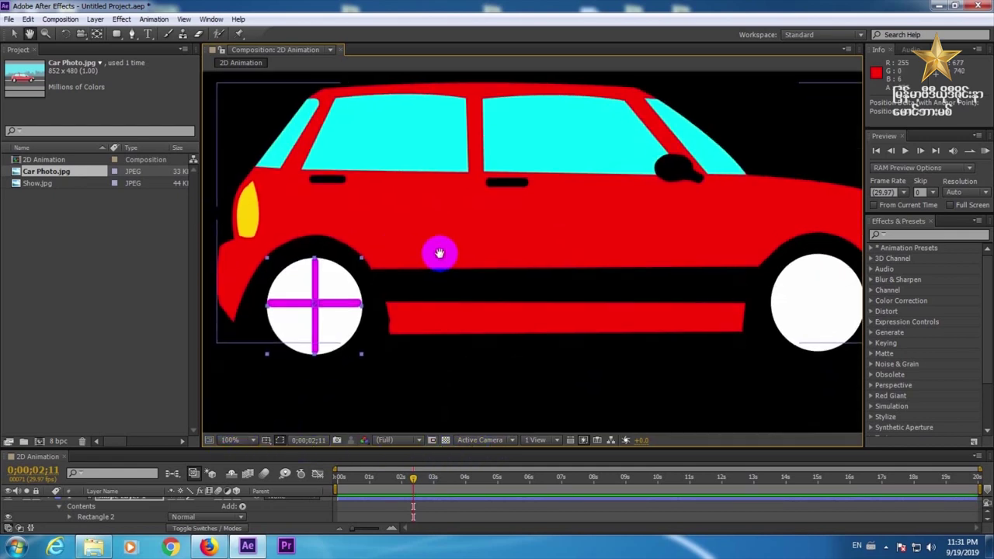
{"action": "left_click", "coordinate": [117, 34]}
{"action": "left_click", "coordinate": [116, 35]}
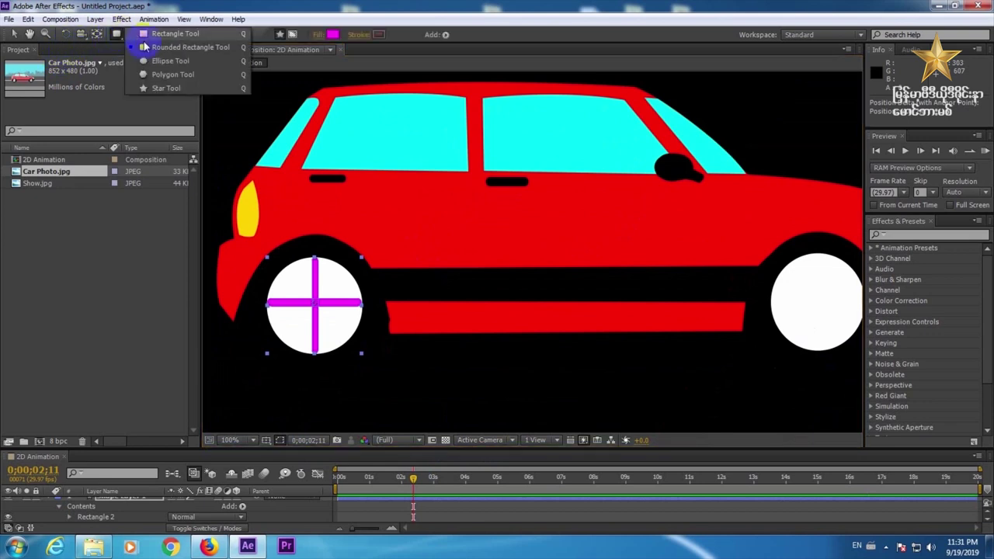
{"action": "left_click", "coordinate": [166, 60]}
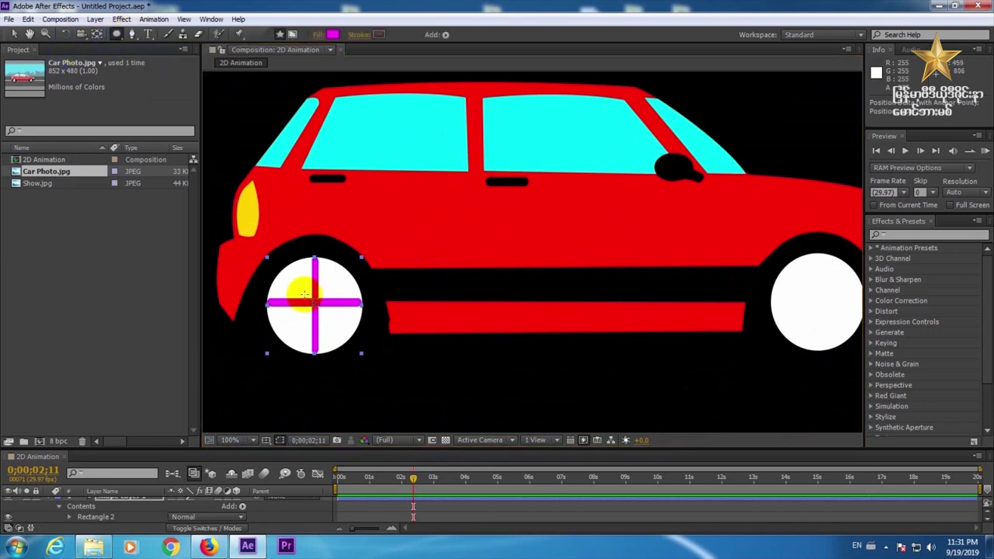
{"action": "left_click_drag", "start_coordinate": [303, 291], "coordinate": [319, 307]}
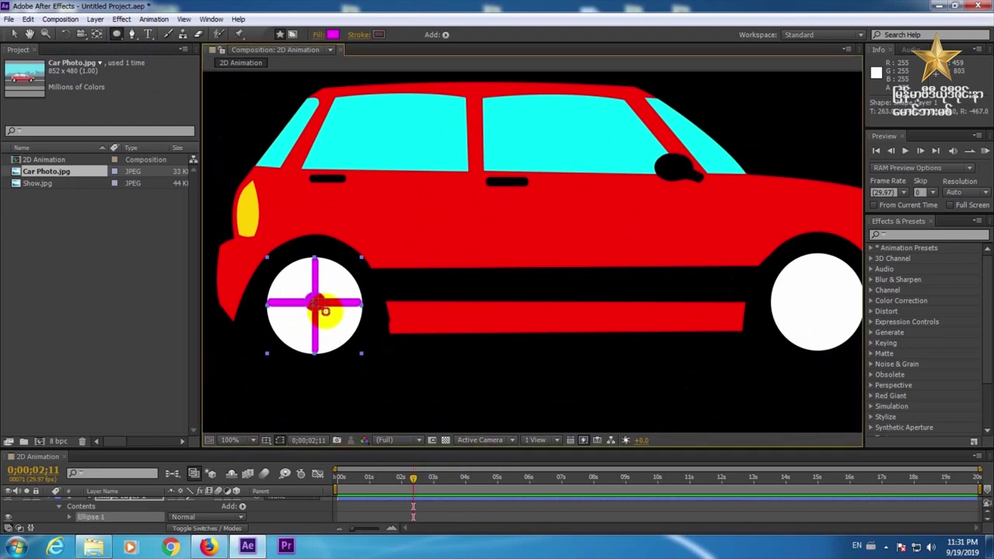
Step: Change the fill of the rear wheel's hub ellipse to black 000000
{"action": "left_click", "coordinate": [333, 35]}
{"action": "left_click_drag", "start_coordinate": [726, 353], "coordinate": [692, 422]}
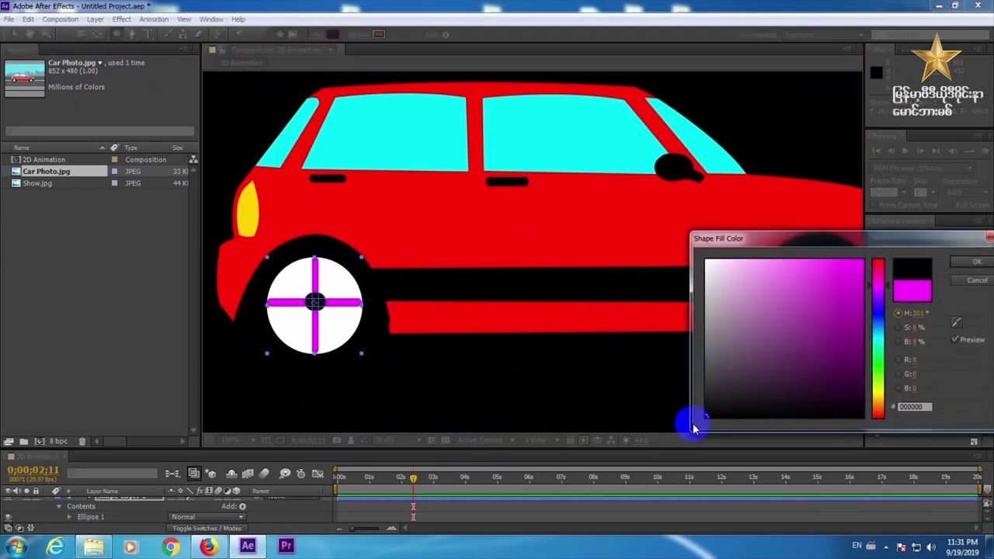
{"action": "left_click", "coordinate": [977, 265]}
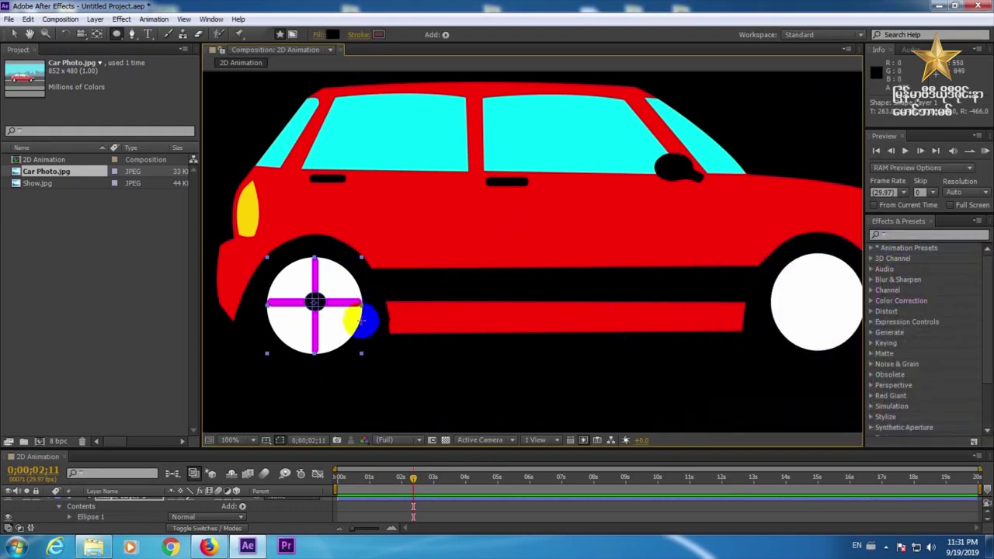
{"action": "left_click", "coordinate": [359, 305]}
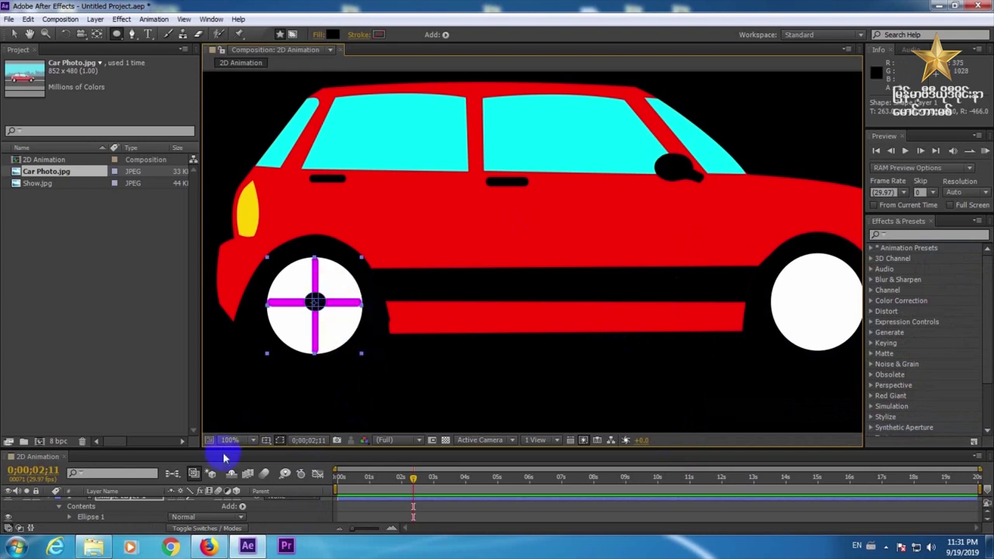
Step: Enlarge the timeline area and rename the spoke layer, Shape Layer 1, to weel cat
{"action": "left_click_drag", "start_coordinate": [260, 448], "coordinate": [260, 370]}
{"action": "left_click", "coordinate": [51, 423]}
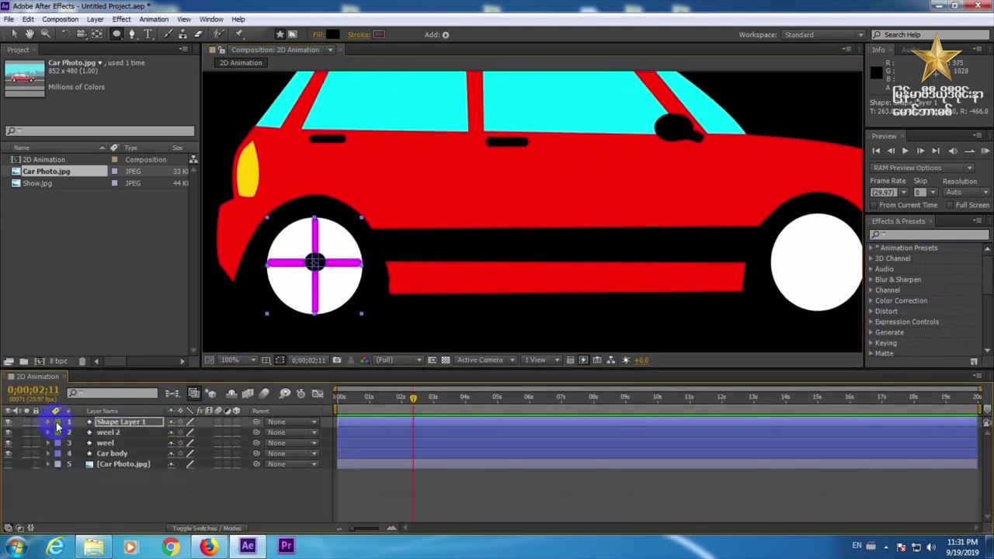
{"action": "left_click", "coordinate": [122, 422]}
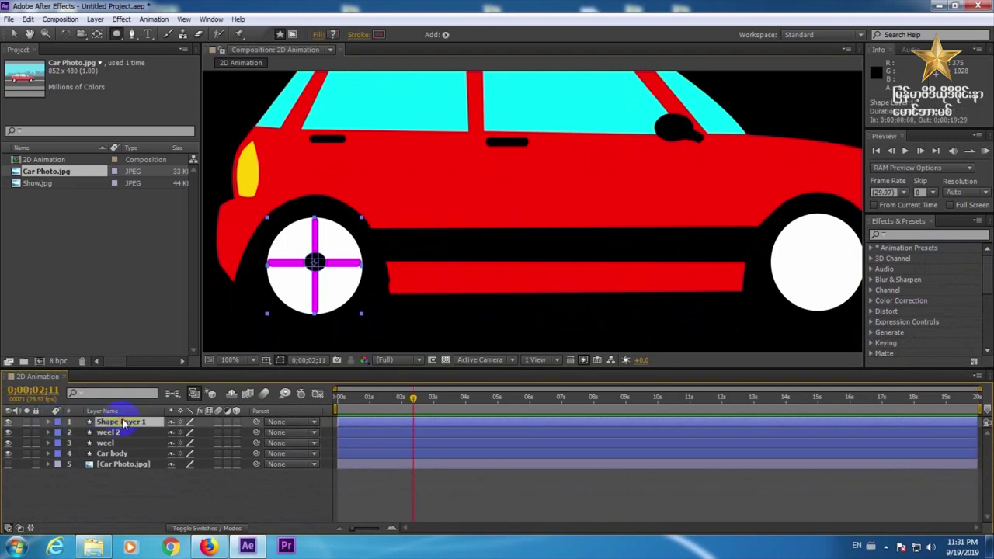
{"action": "key", "text": "Return"}
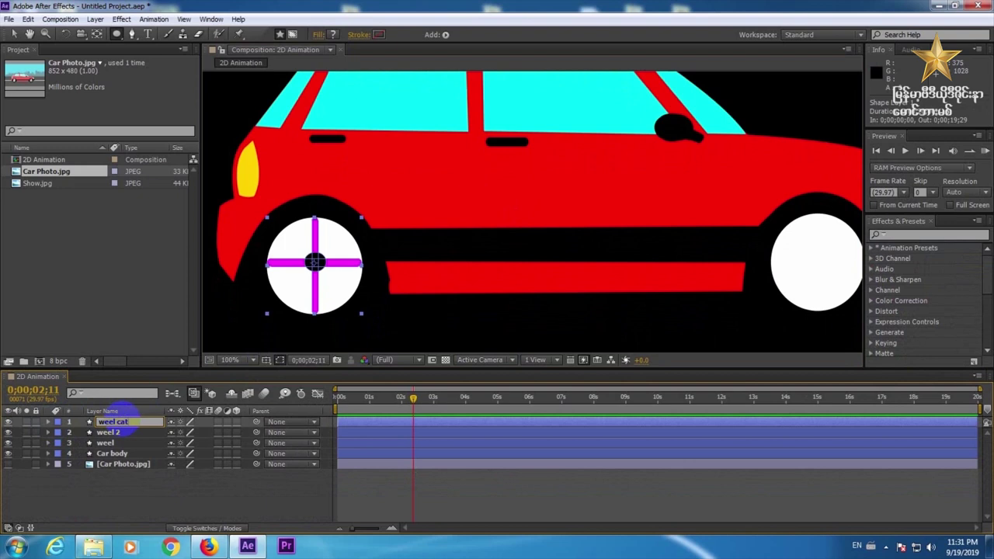
{"action": "left_click", "coordinate": [209, 394]}
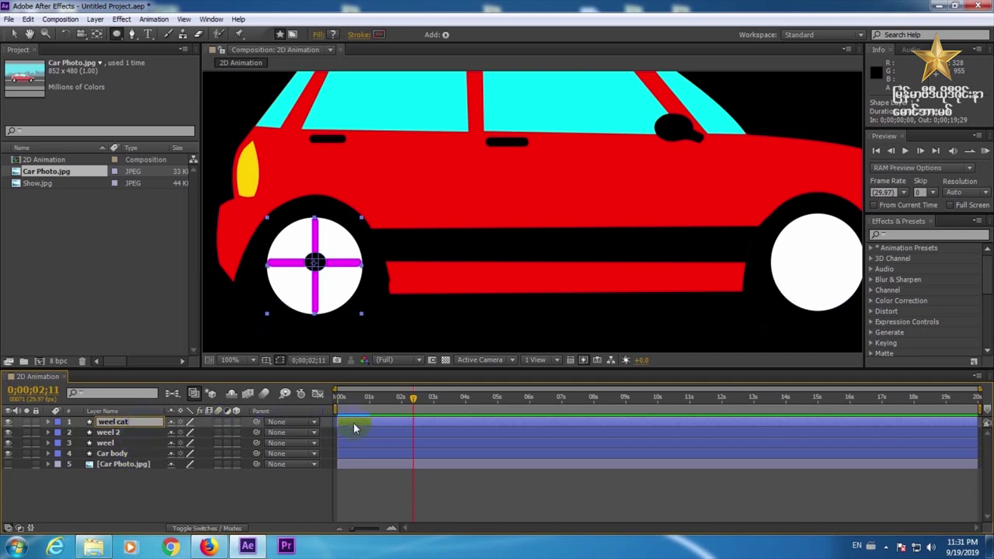
Step: Duplicate the weel cat layer, centre the copy on the front wheel's white rim and show the whole car
{"action": "key", "text": "ctrl+d"}
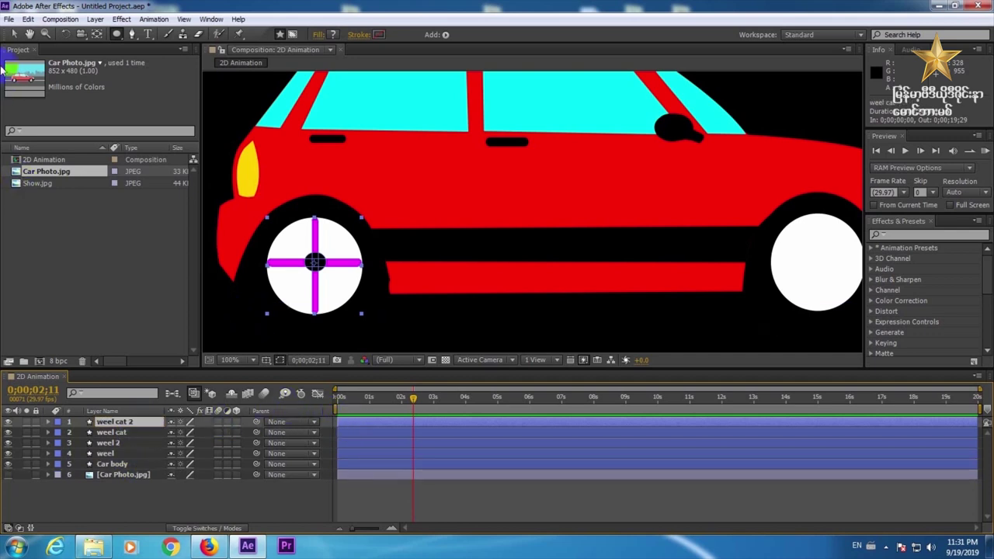
{"action": "left_click", "coordinate": [14, 34]}
{"action": "left_click_drag", "start_coordinate": [322, 252], "coordinate": [818, 250]}
{"action": "key", "text": "h"}
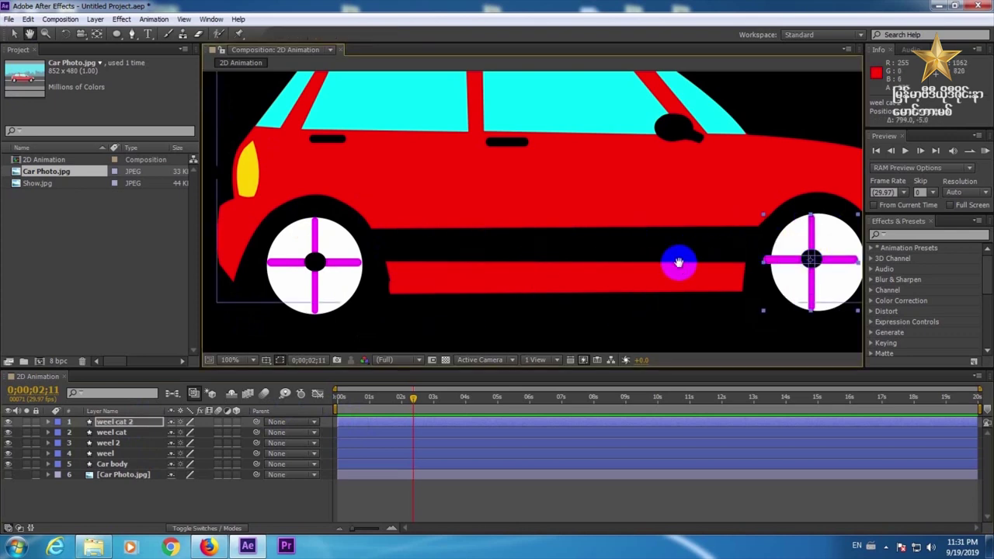
{"action": "left_click_drag", "start_coordinate": [678, 262], "coordinate": [540, 239]}
{"action": "key", "text": "v"}
{"action": "left_click_drag", "start_coordinate": [666, 236], "coordinate": [676, 238]}
{"action": "left_click", "coordinate": [245, 360]}
{"action": "left_click", "coordinate": [244, 146]}
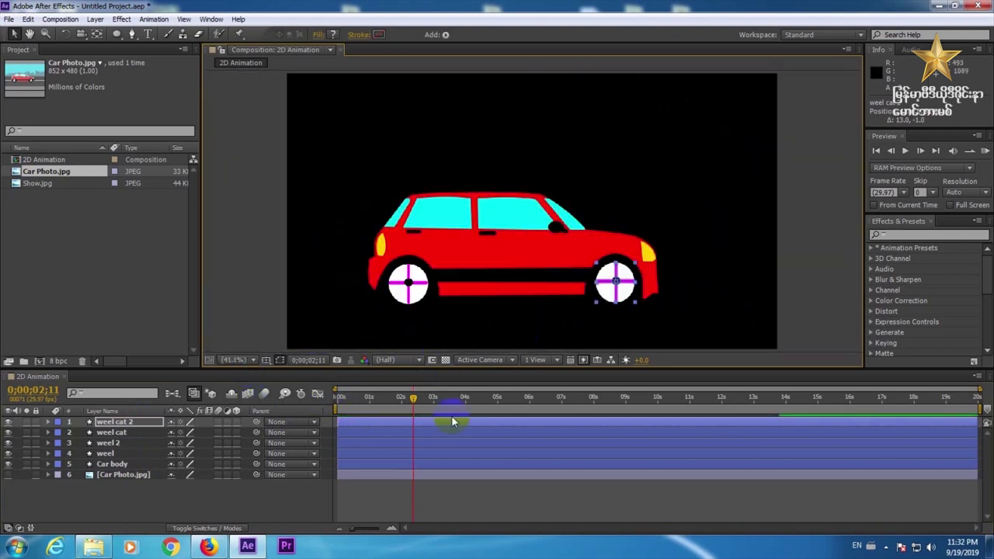
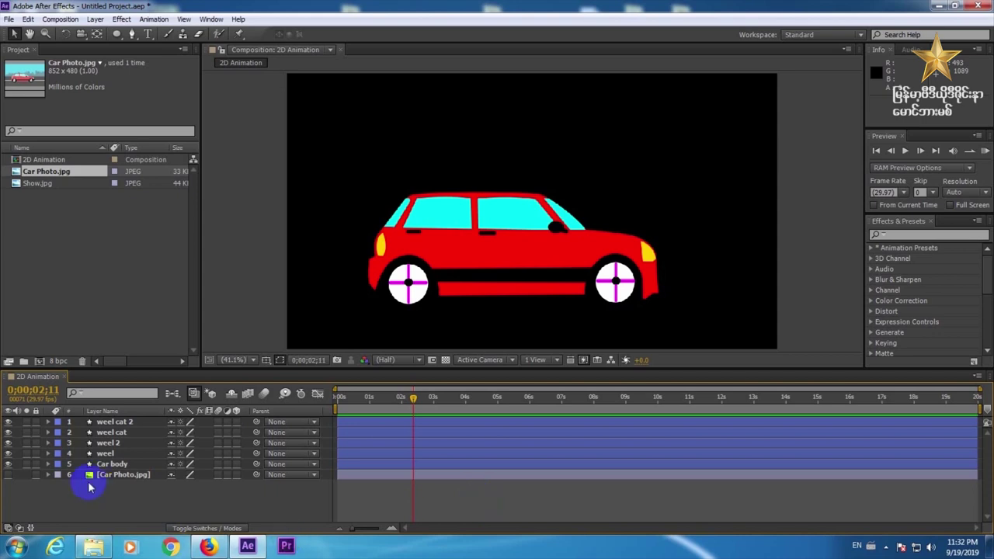
Step: Pre-compose the five layers from weel cat 2 down to Car body into a new composition named Car
{"action": "left_click", "coordinate": [567, 239]}
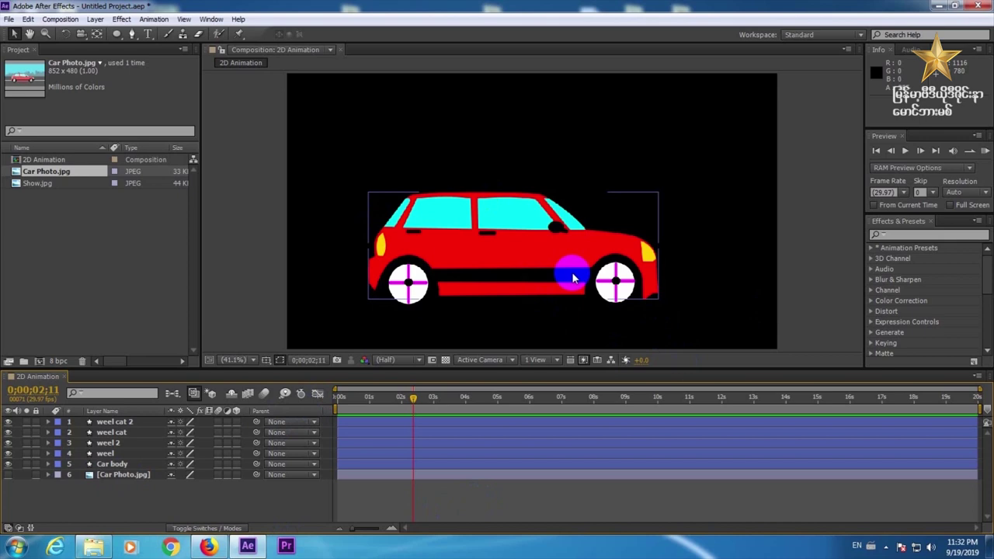
{"action": "left_click", "coordinate": [122, 465]}
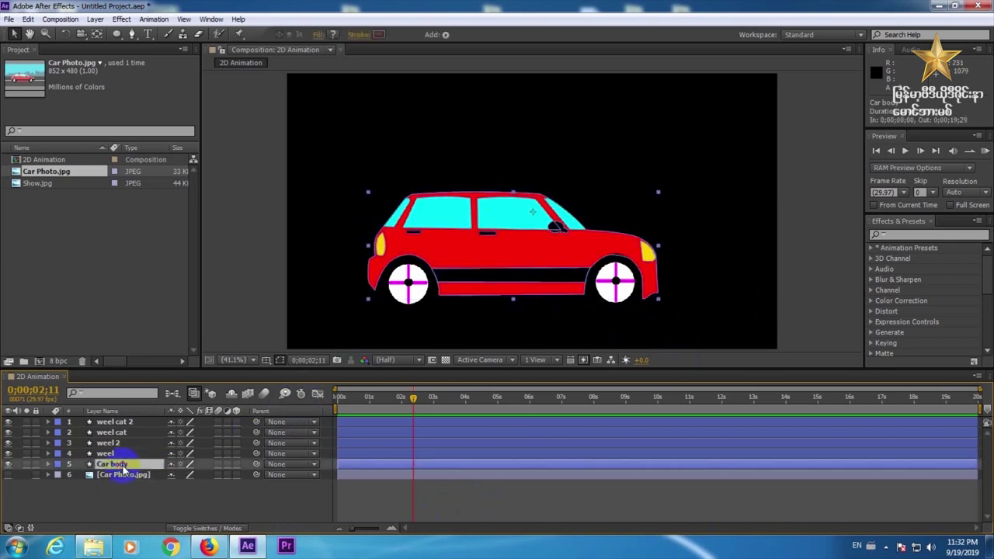
{"action": "left_click", "coordinate": [129, 422], "text": "shift"}
{"action": "right_click", "coordinate": [129, 422]}
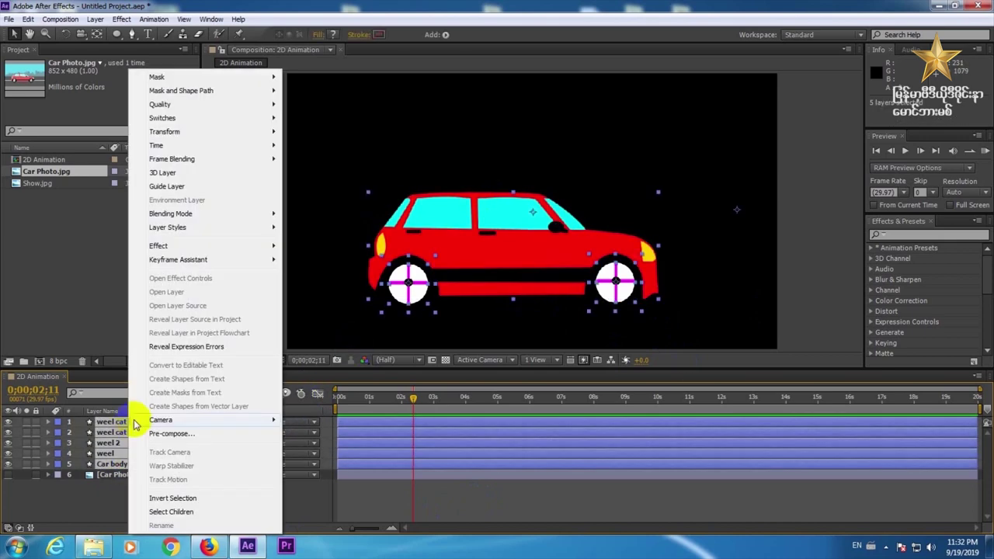
{"action": "left_click", "coordinate": [99, 478]}
{"action": "left_click", "coordinate": [107, 465]}
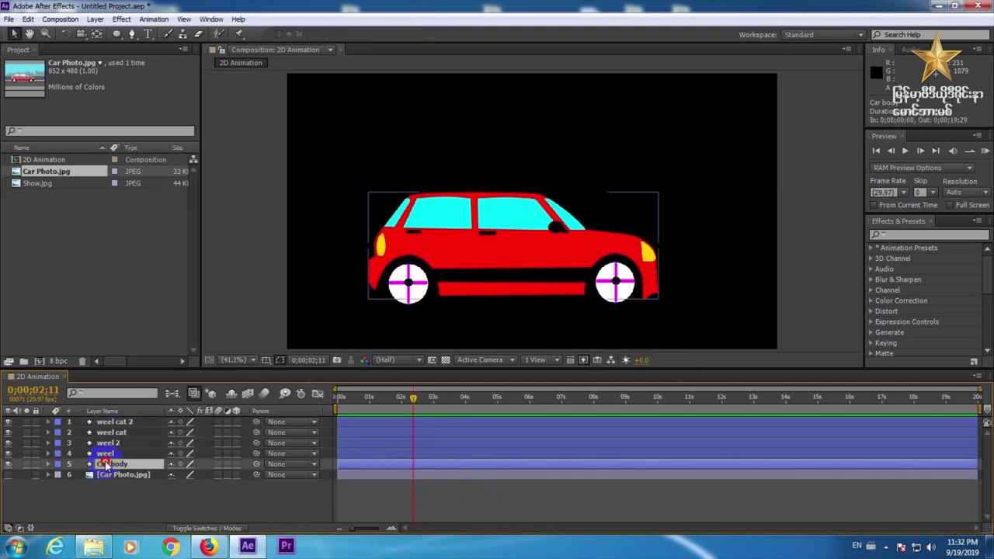
{"action": "left_click", "coordinate": [112, 423], "text": "shift"}
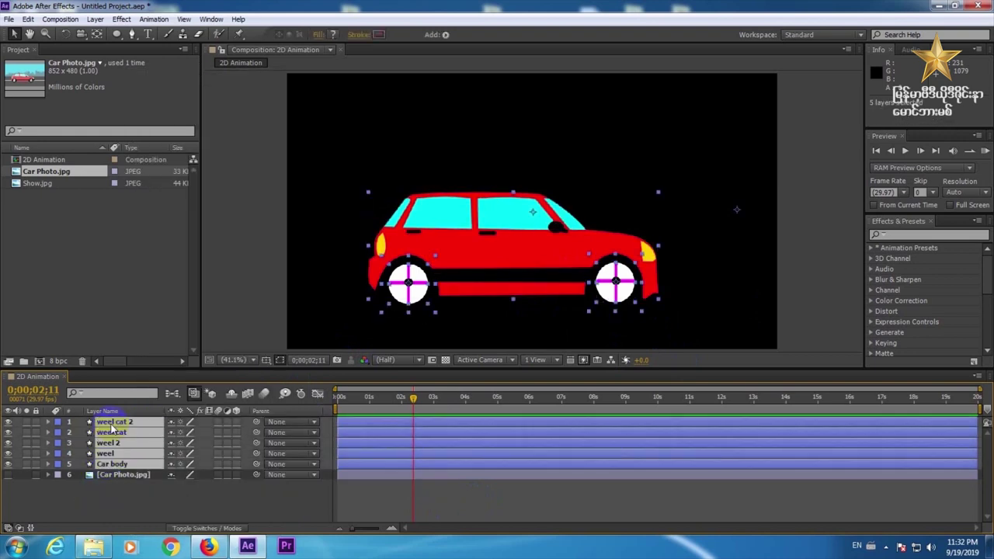
{"action": "right_click", "coordinate": [113, 428]}
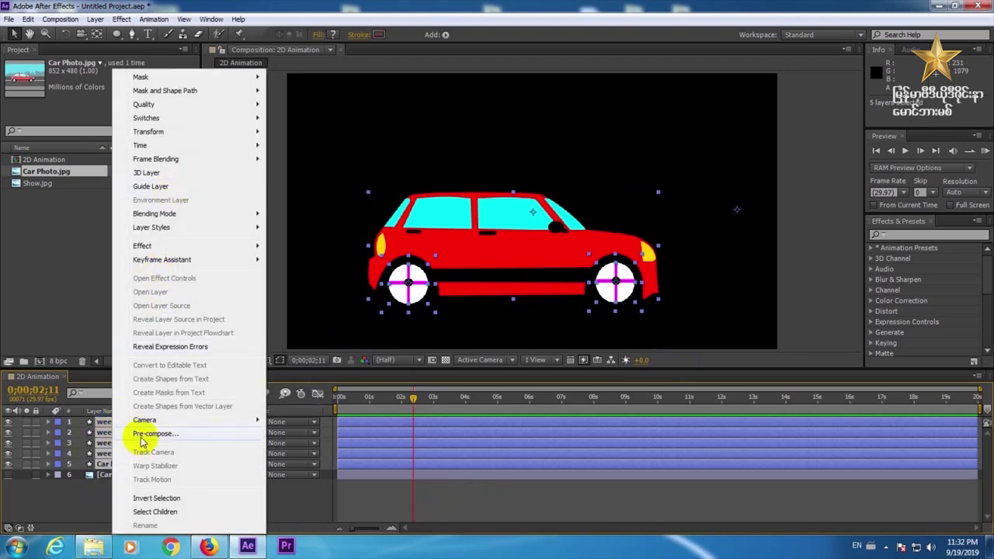
{"action": "left_click", "coordinate": [142, 438]}
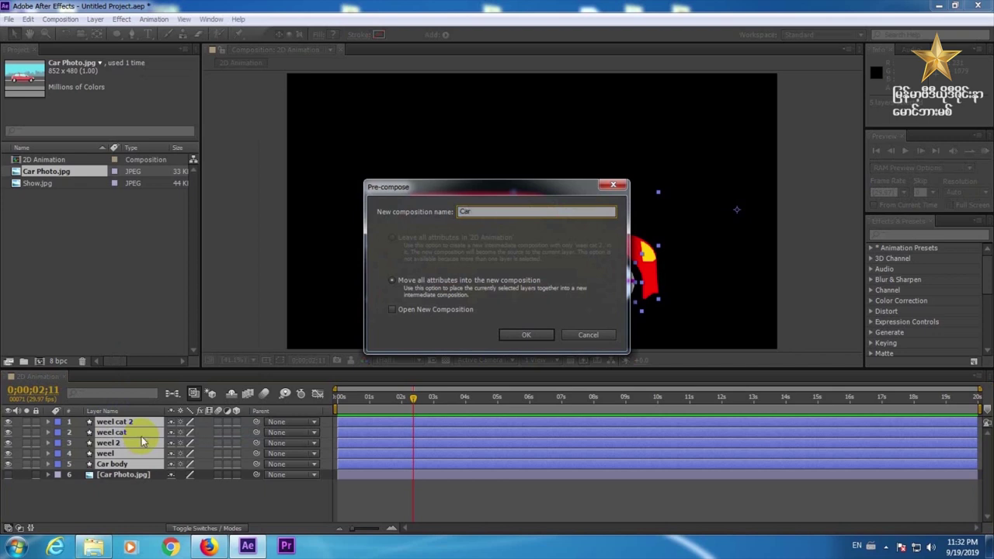
{"action": "left_click", "coordinate": [512, 335]}
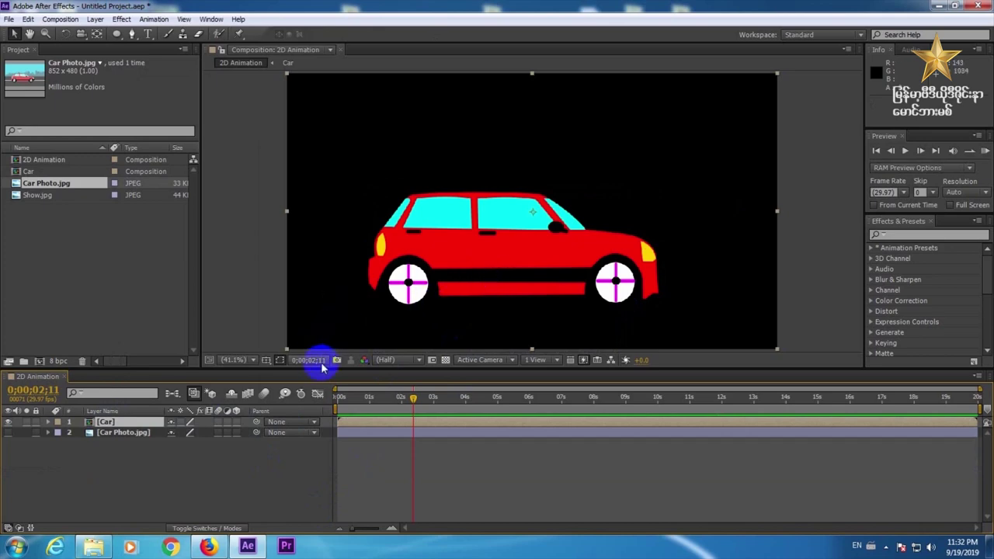
Step: Draw a rectangle on a new shape layer, spanning the full frame width from about mid-height to past the lower edge
{"action": "left_click_drag", "start_coordinate": [325, 370], "coordinate": [328, 420]}
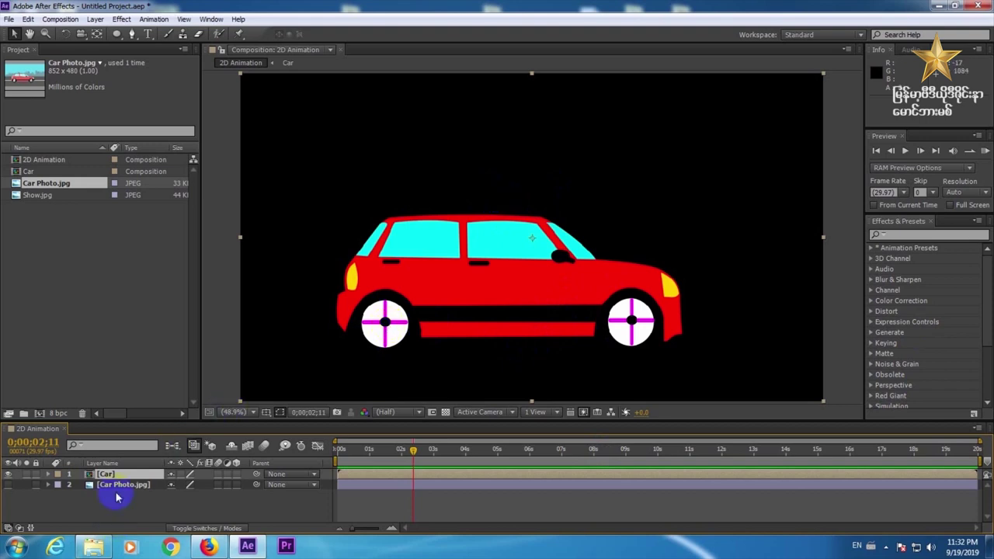
{"action": "left_click", "coordinate": [116, 34]}
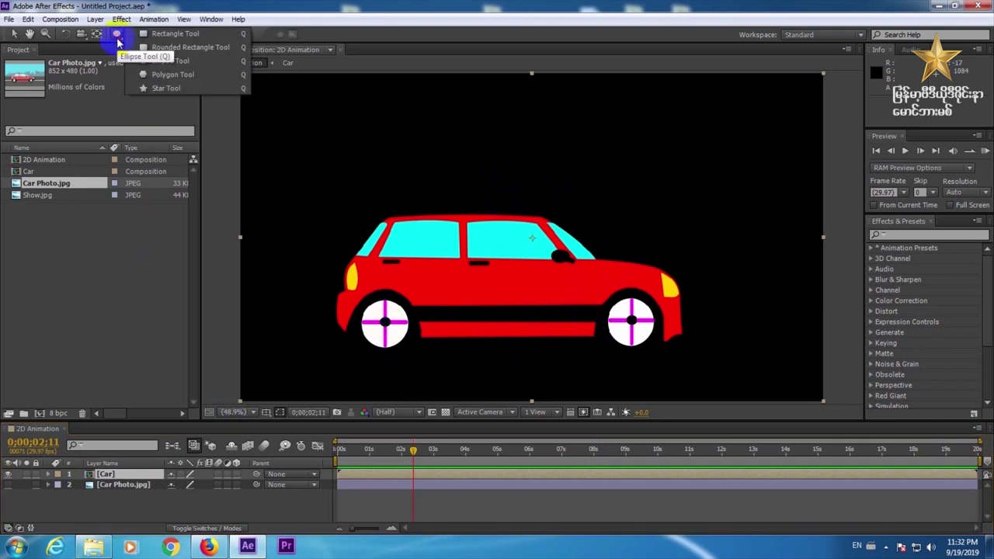
{"action": "left_click", "coordinate": [165, 34]}
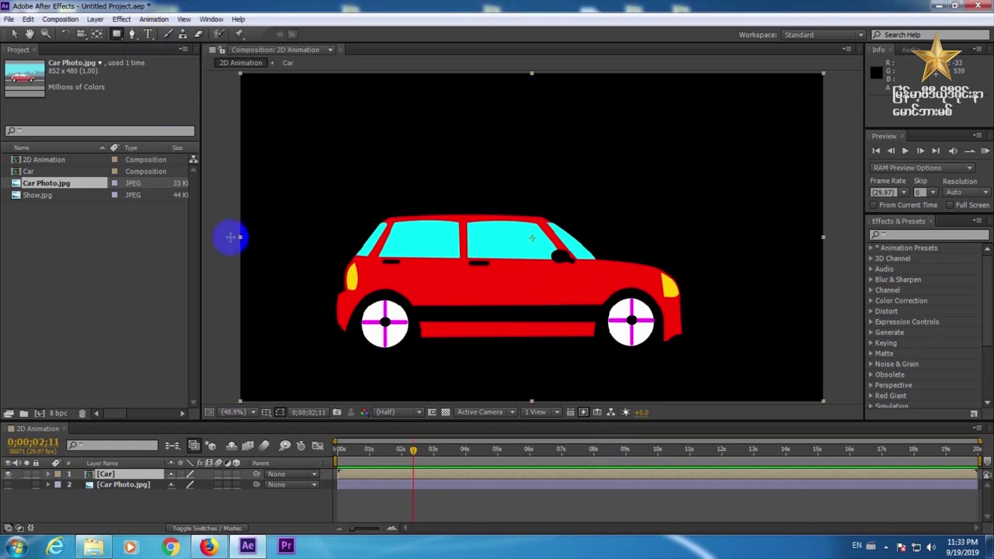
{"action": "left_click_drag", "start_coordinate": [230, 237], "coordinate": [557, 371]}
{"action": "key", "text": "ctrl+z"}
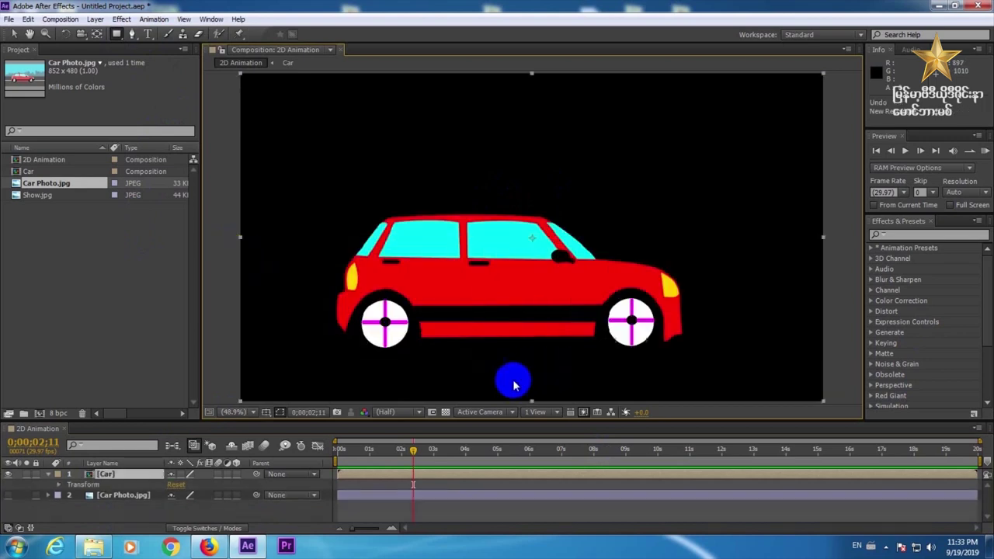
{"action": "left_click", "coordinate": [49, 474]}
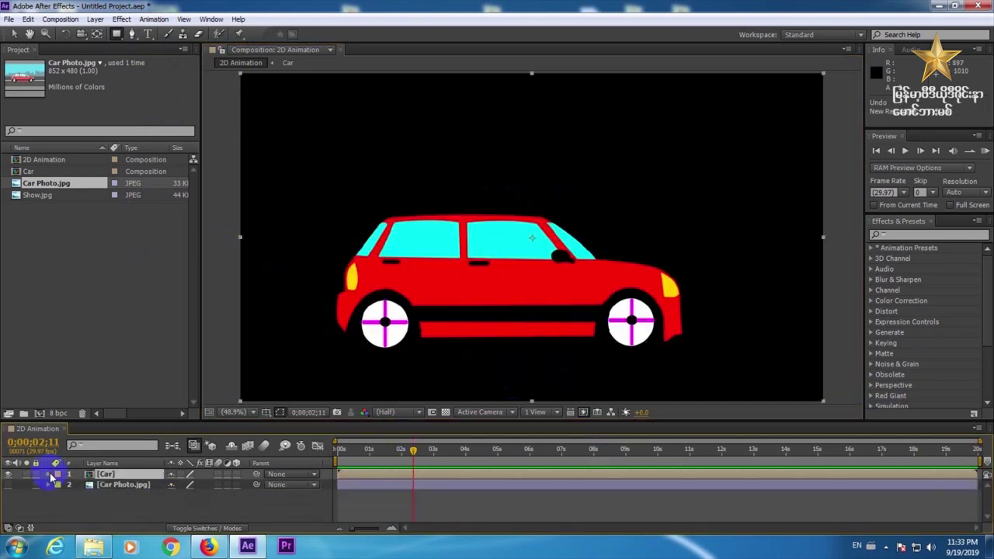
{"action": "left_click", "coordinate": [520, 511]}
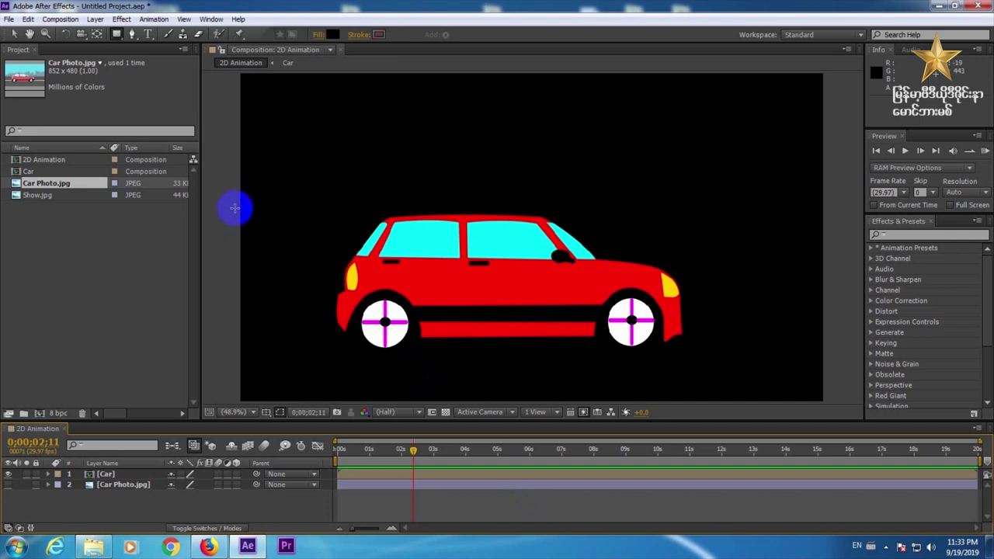
{"action": "mouse_move", "coordinate": [235, 232]}
{"action": "left_mouse_down"}
{"action": "mouse_move", "coordinate": [279, 284]}
{"action": "mouse_move", "coordinate": [476, 370]}
{"action": "mouse_move", "coordinate": [835, 409]}
{"action": "left_mouse_up"}
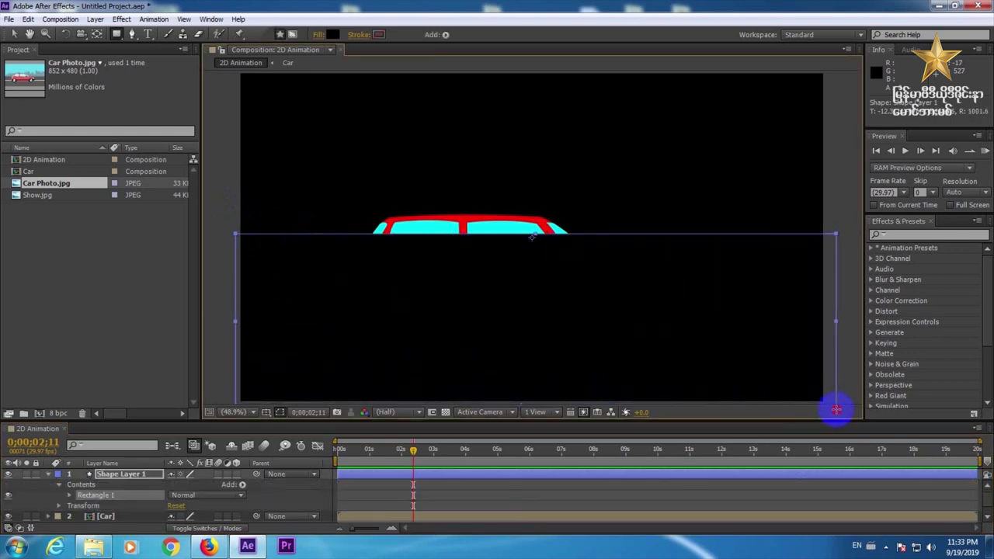
Step: Fill the new rectangle with dark grey 515151 and give it a solid white stroke
{"action": "left_click", "coordinate": [334, 34]}
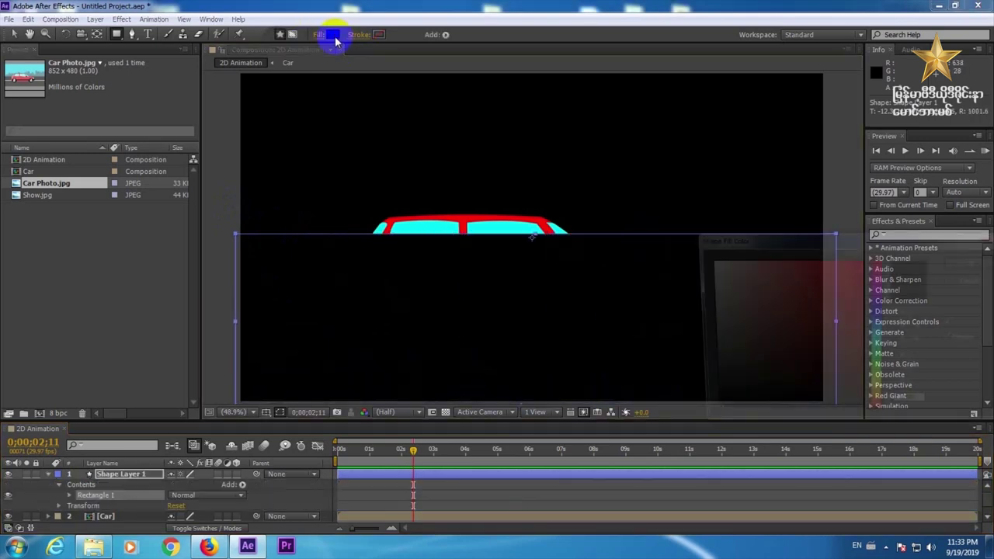
{"action": "left_click_drag", "start_coordinate": [726, 360], "coordinate": [703, 366]}
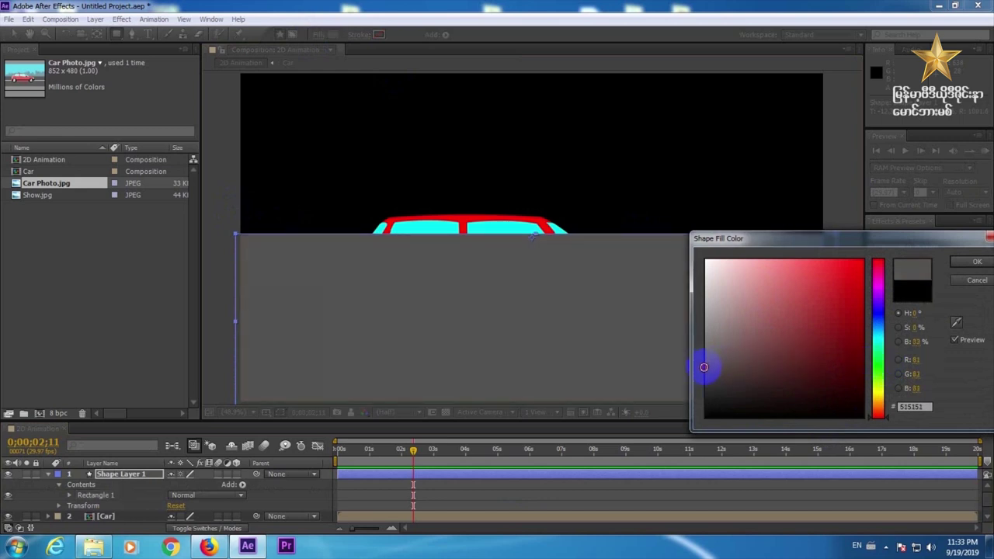
{"action": "left_click", "coordinate": [969, 265]}
{"action": "left_click", "coordinate": [365, 34]}
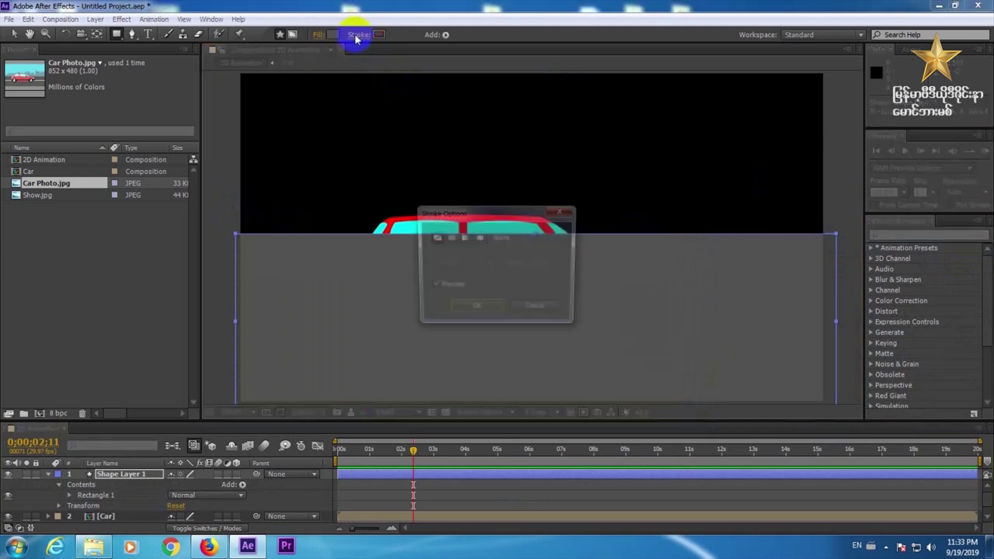
{"action": "left_click", "coordinate": [450, 237]}
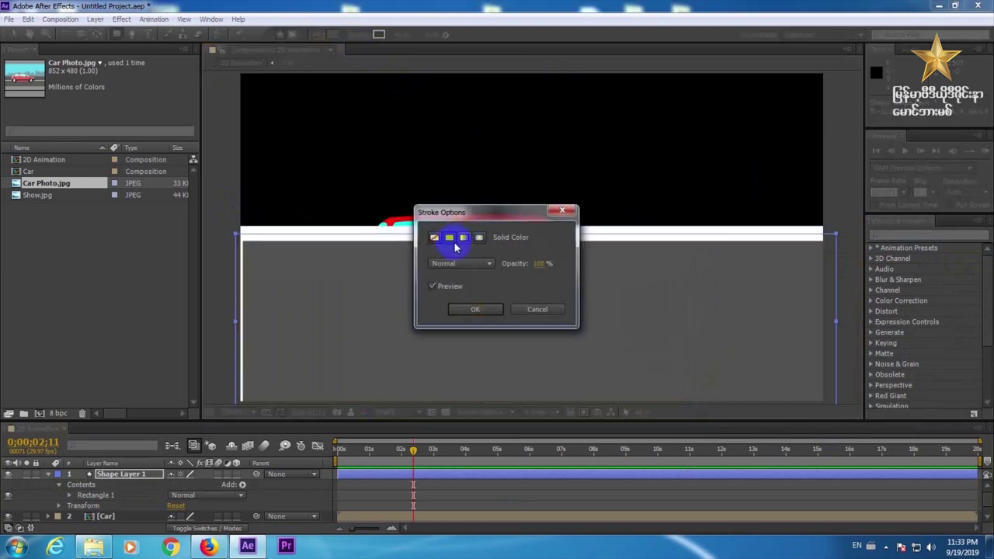
{"action": "left_click", "coordinate": [475, 311]}
Step: Stretch the grey rectangle past both sides of the frame with its upper edge slightly lower, and set its stroke width to 22 px
{"action": "left_click", "coordinate": [15, 38]}
{"action": "left_click_drag", "start_coordinate": [235, 234], "coordinate": [194, 228]}
{"action": "left_click_drag", "start_coordinate": [388, 228], "coordinate": [382, 267]}
{"action": "left_click", "coordinate": [233, 411]}
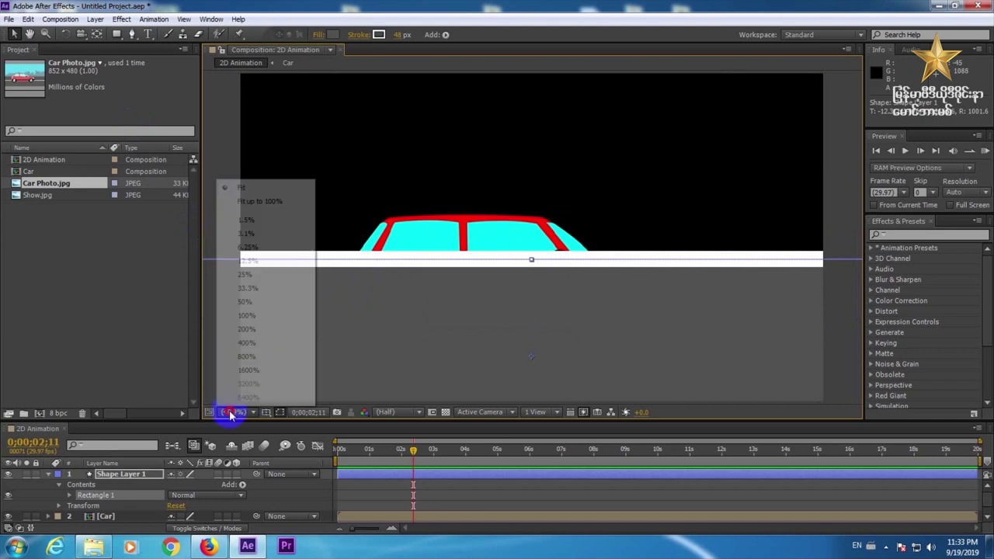
{"action": "left_click", "coordinate": [236, 431]}
{"action": "mouse_move", "coordinate": [236, 420]}
{"action": "left_mouse_down"}
{"action": "mouse_move", "coordinate": [235, 452]}
{"action": "mouse_move", "coordinate": [233, 432]}
{"action": "left_mouse_up"}
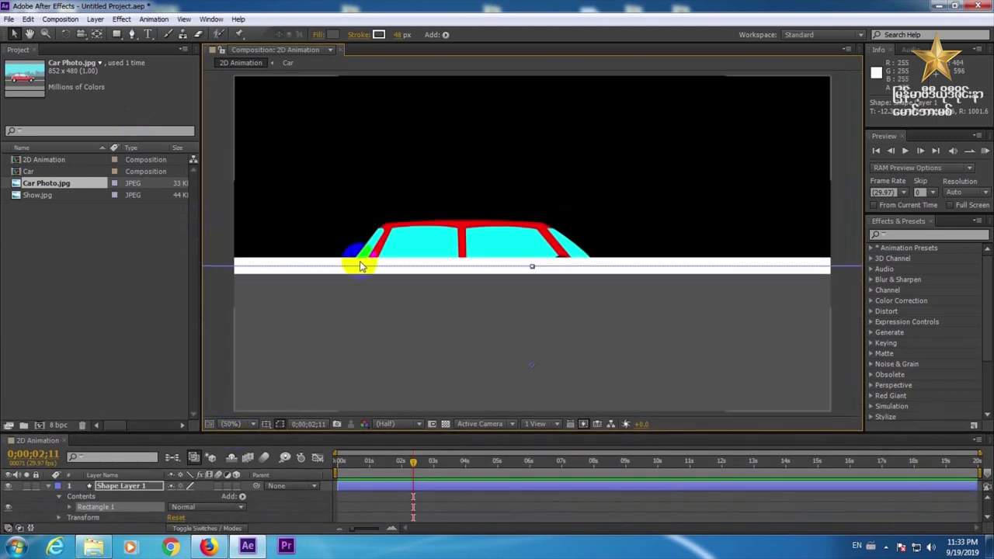
{"action": "mouse_move", "coordinate": [401, 40]}
{"action": "left_mouse_down"}
{"action": "mouse_move", "coordinate": [388, 33]}
{"action": "mouse_move", "coordinate": [382, 44]}
{"action": "left_mouse_up"}
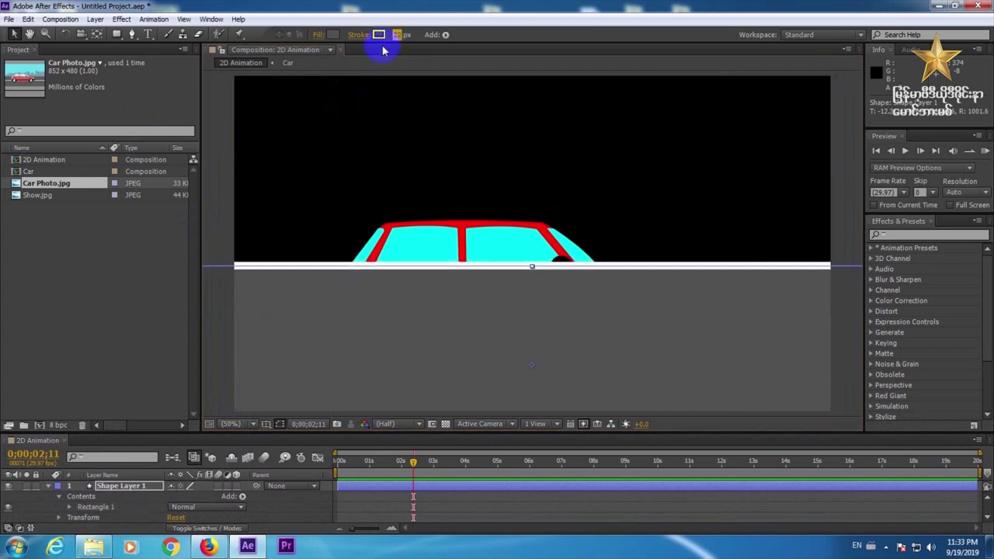
Step: Collapse Shape Layer 1 and move it below the Car layer so the road sits behind the car
{"action": "left_click", "coordinate": [49, 486]}
{"action": "left_click_drag", "start_coordinate": [107, 486], "coordinate": [106, 503]}
{"action": "left_click", "coordinate": [678, 392]}
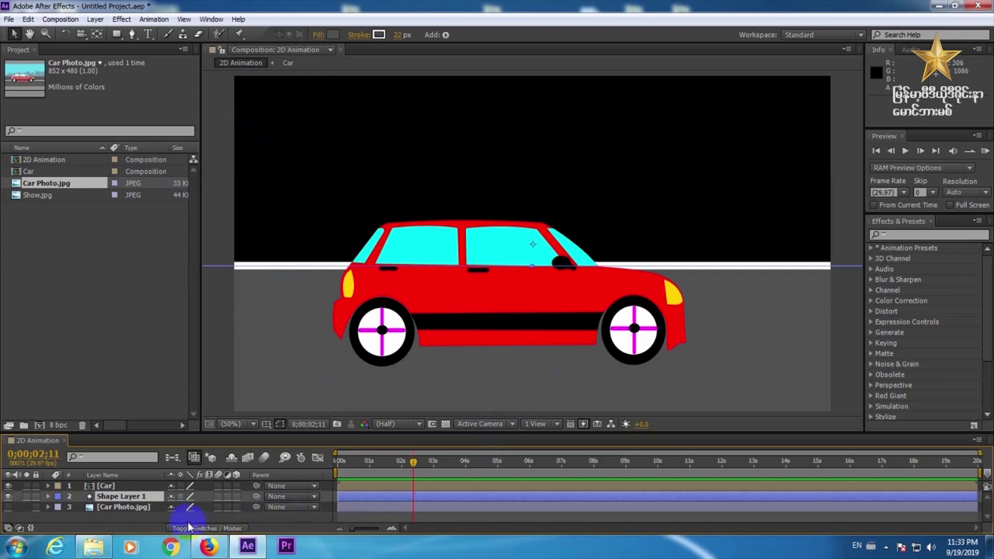
{"action": "left_click", "coordinate": [133, 516]}
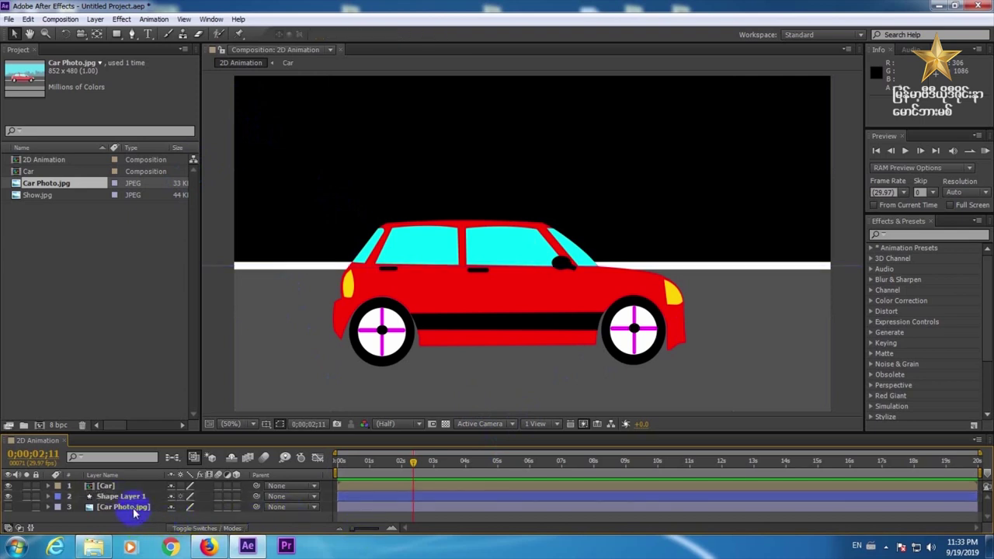
Step: Draw a second full-width rectangle on Shape Layer 1, from above the car's roof down to about its headlight
{"action": "left_click", "coordinate": [133, 496]}
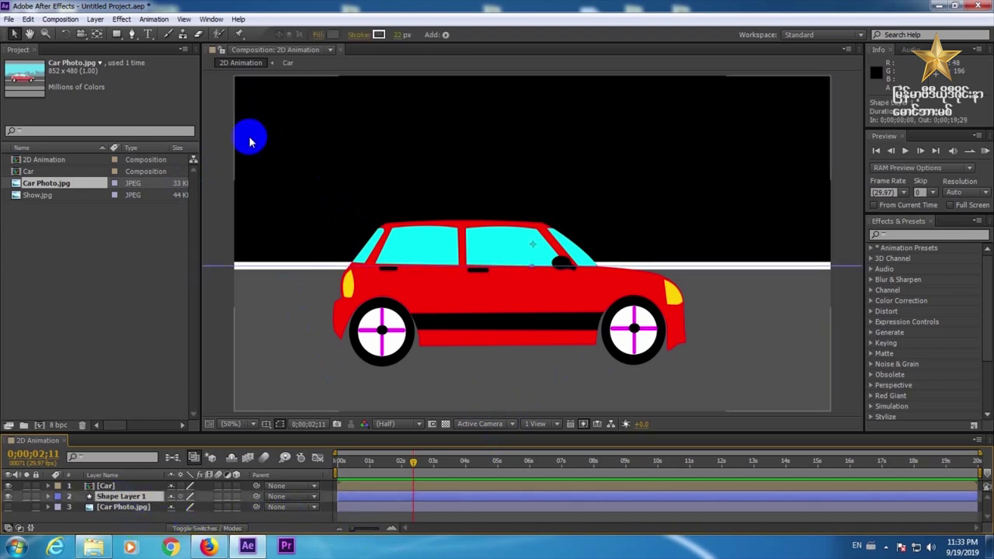
{"action": "left_click", "coordinate": [116, 35]}
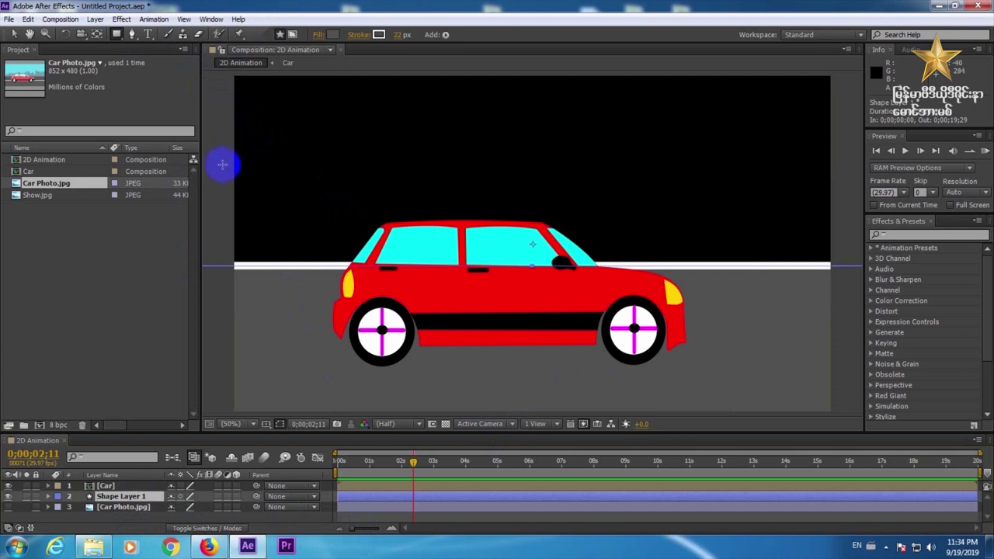
{"action": "left_click_drag", "start_coordinate": [220, 163], "coordinate": [849, 295]}
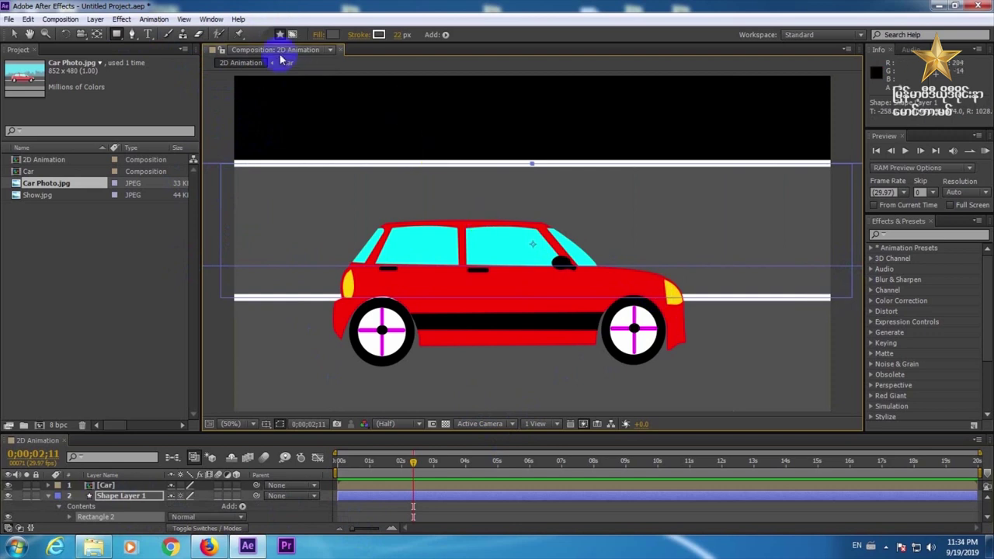
Step: Change the second rectangle's fill to dark green 065C00
{"action": "left_click", "coordinate": [327, 36]}
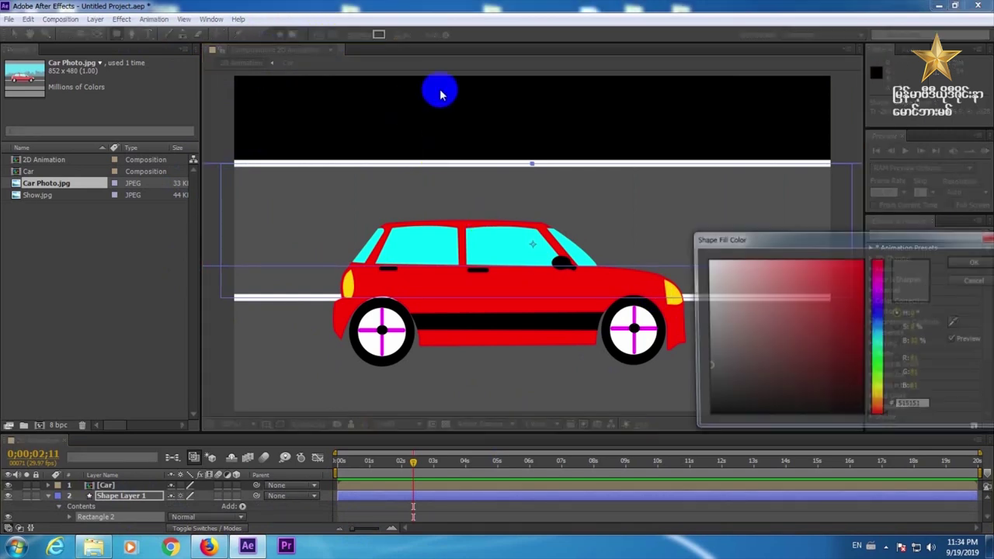
{"action": "left_click", "coordinate": [878, 362]}
{"action": "left_click", "coordinate": [865, 355]}
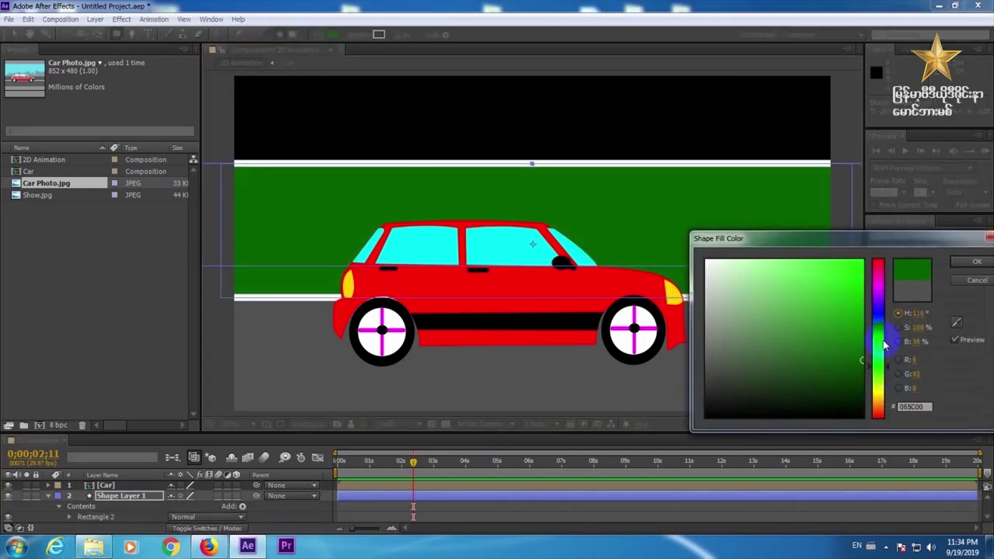
{"action": "left_click", "coordinate": [975, 262]}
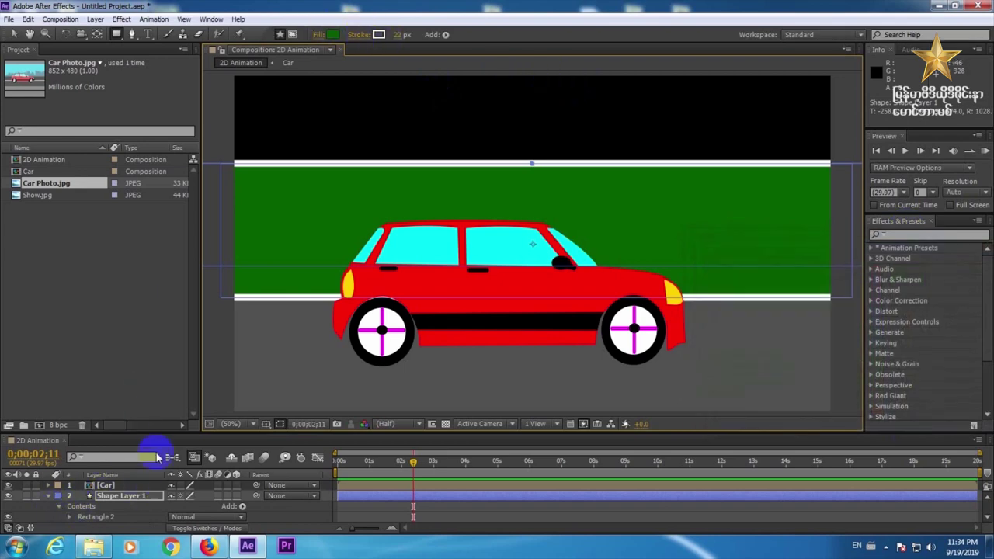
Step: Enlarge the timeline area and remove the stroke from Rectangle 2, the dark green grass rectangle on Shape Layer 1
{"action": "left_click_drag", "start_coordinate": [160, 431], "coordinate": [166, 355]}
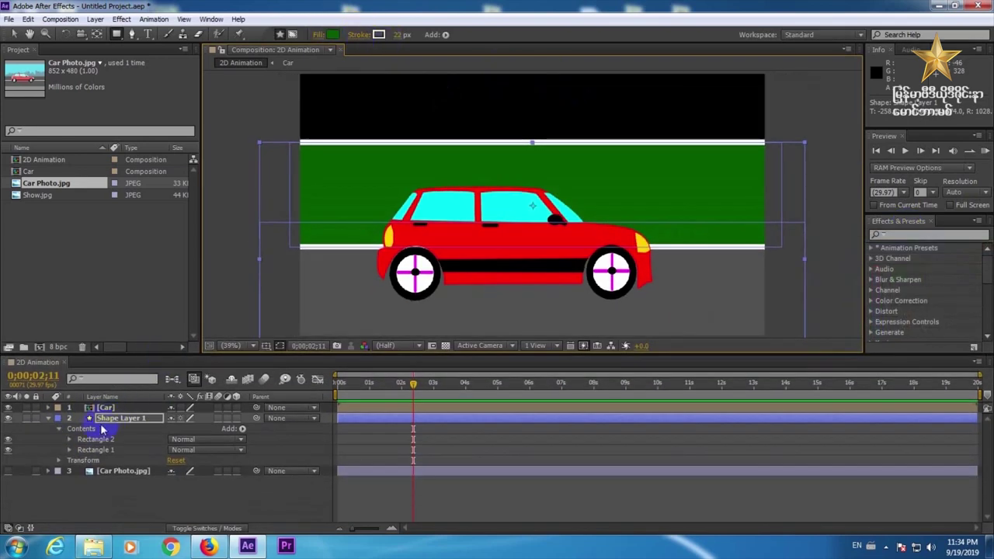
{"action": "left_click", "coordinate": [96, 440]}
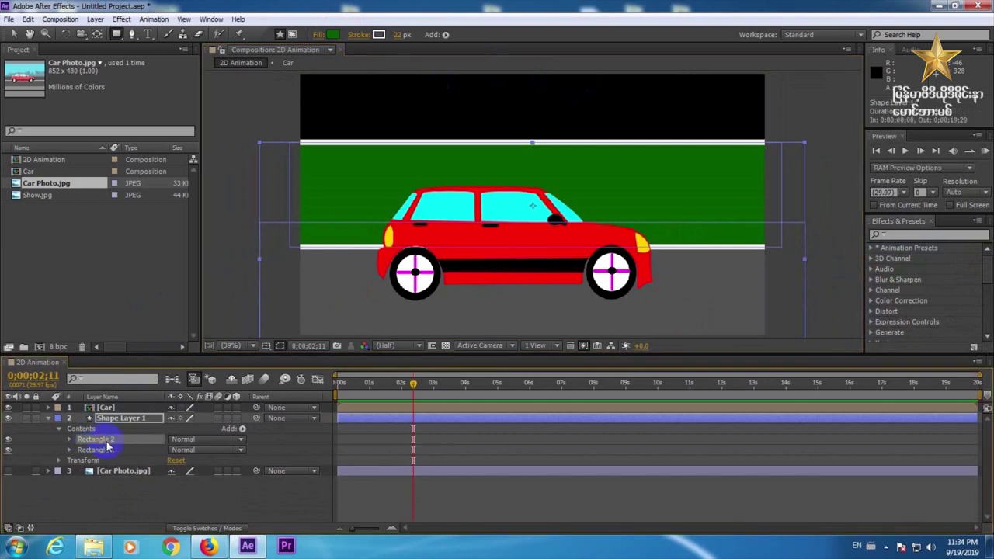
{"action": "left_click", "coordinate": [106, 452]}
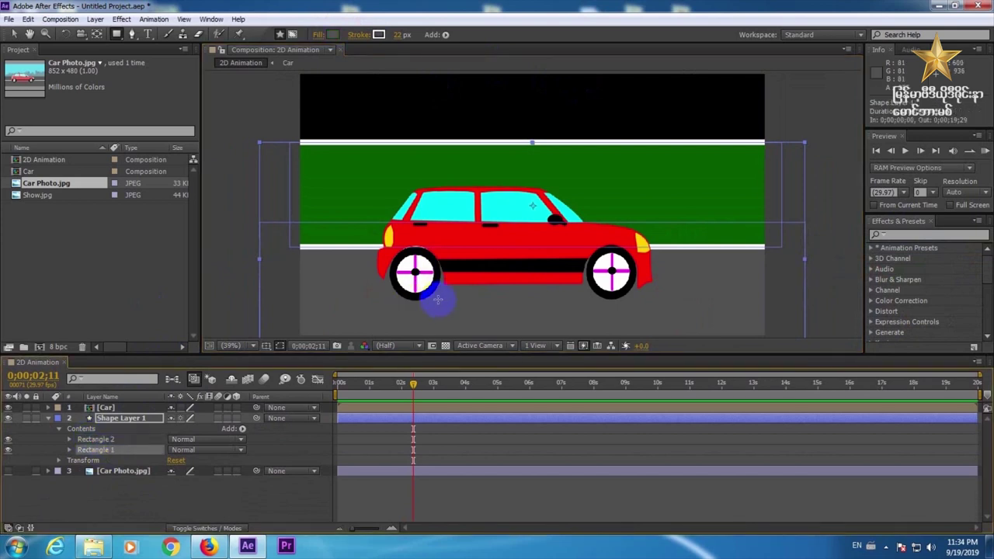
{"action": "left_click", "coordinate": [122, 441]}
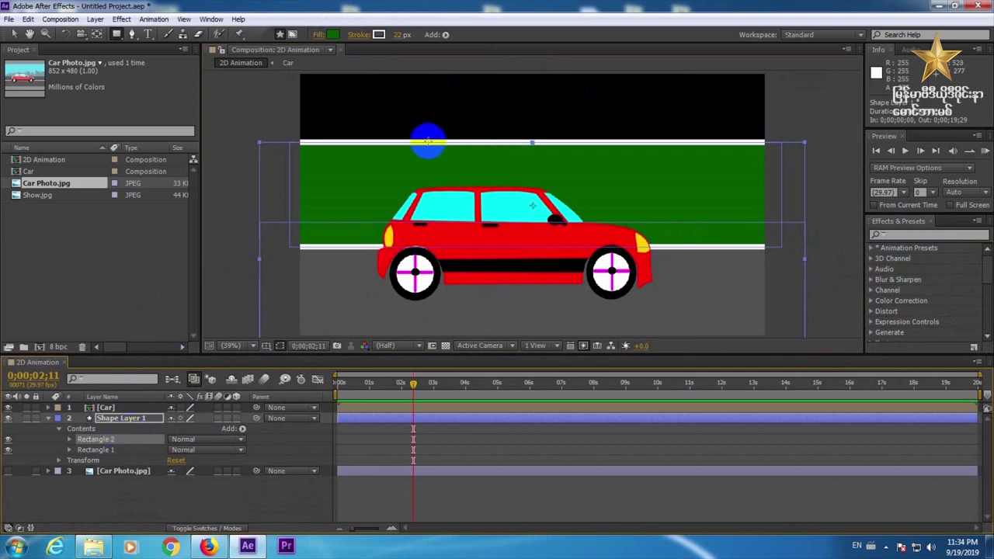
{"action": "left_click", "coordinate": [373, 35]}
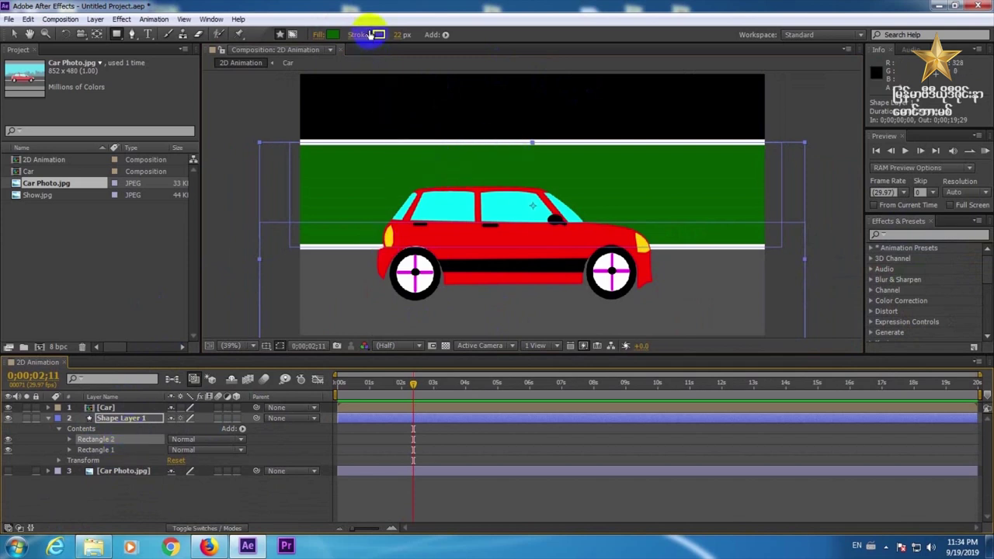
{"action": "left_click", "coordinate": [125, 441]}
{"action": "left_click", "coordinate": [376, 35]}
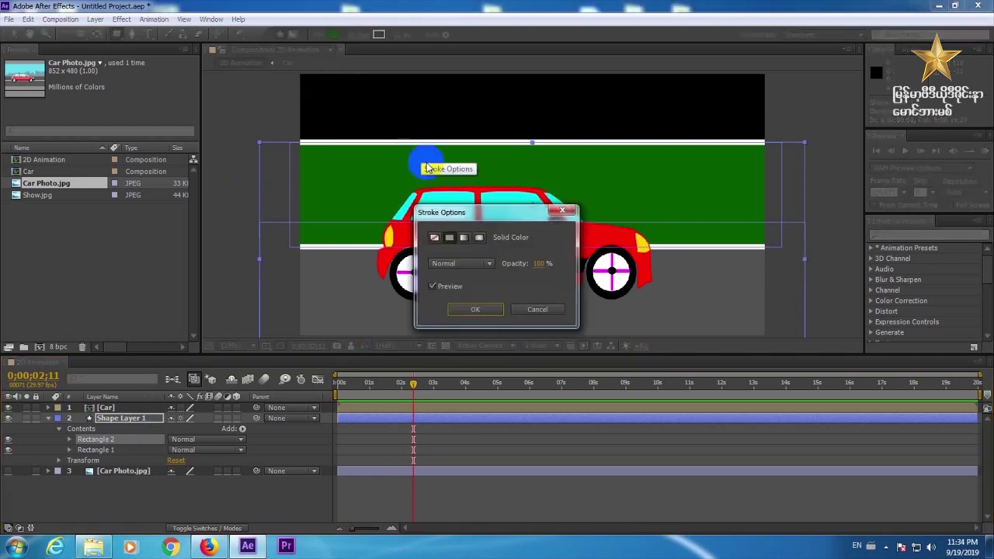
{"action": "left_click", "coordinate": [434, 238]}
{"action": "left_click", "coordinate": [474, 309]}
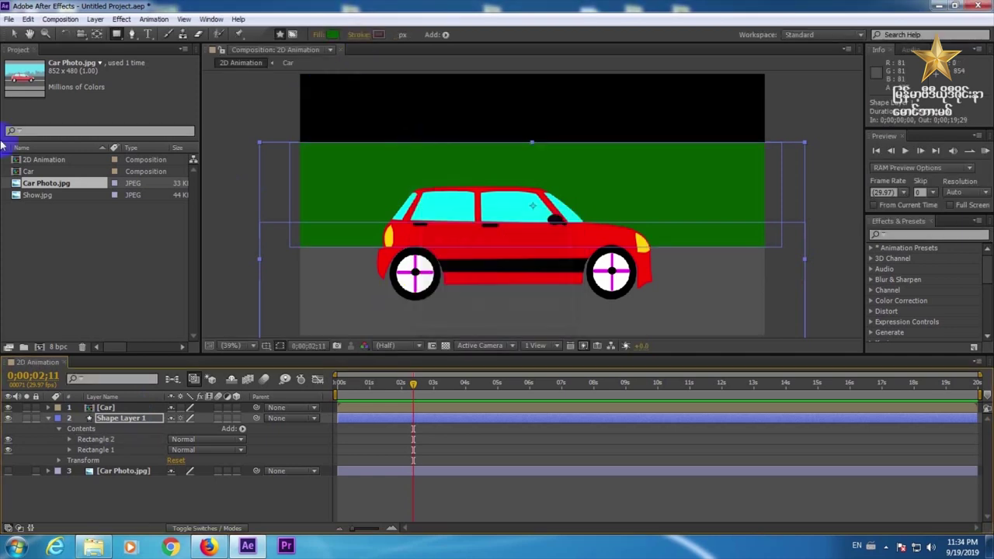
Step: Move Rectangle 2 below Rectangle 1 within Shape Layer 1 so the grass sits behind the road, and deselect the layer
{"action": "left_click_drag", "start_coordinate": [115, 440], "coordinate": [113, 452]}
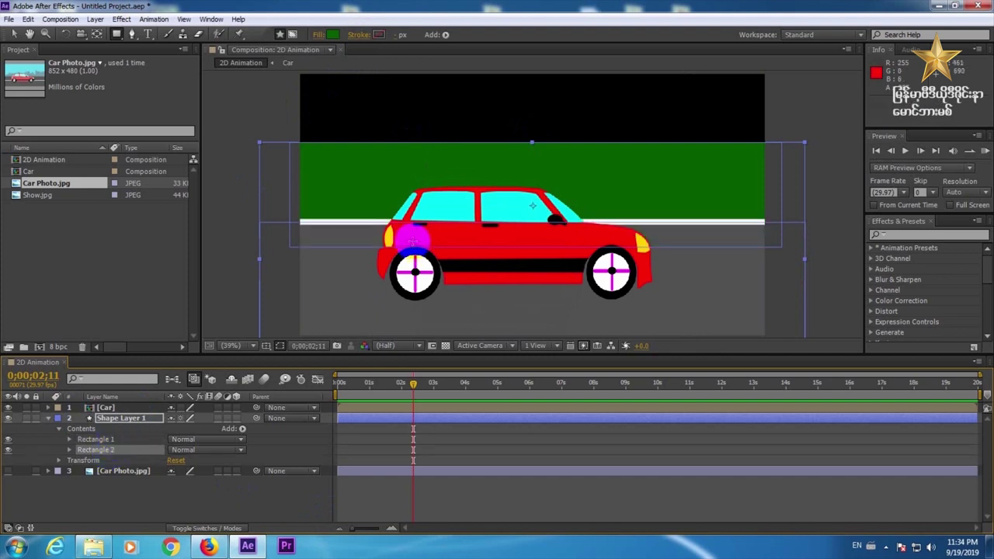
{"action": "left_click", "coordinate": [134, 442]}
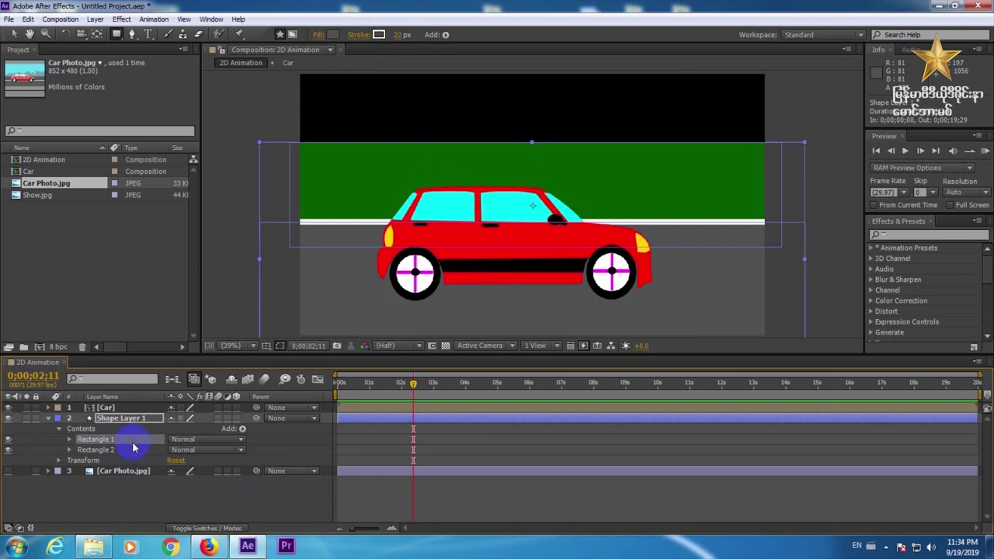
{"action": "left_click", "coordinate": [129, 451]}
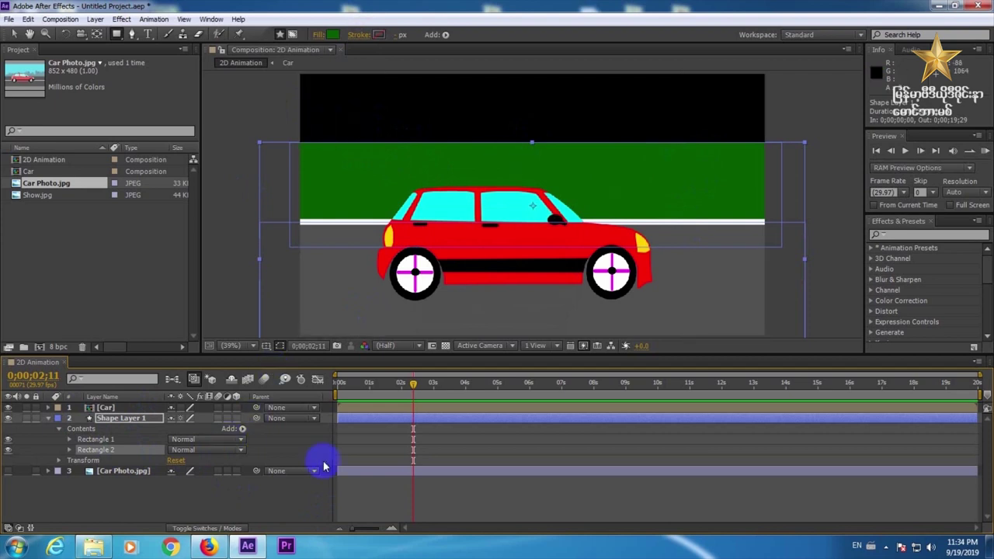
{"action": "left_click", "coordinate": [480, 513]}
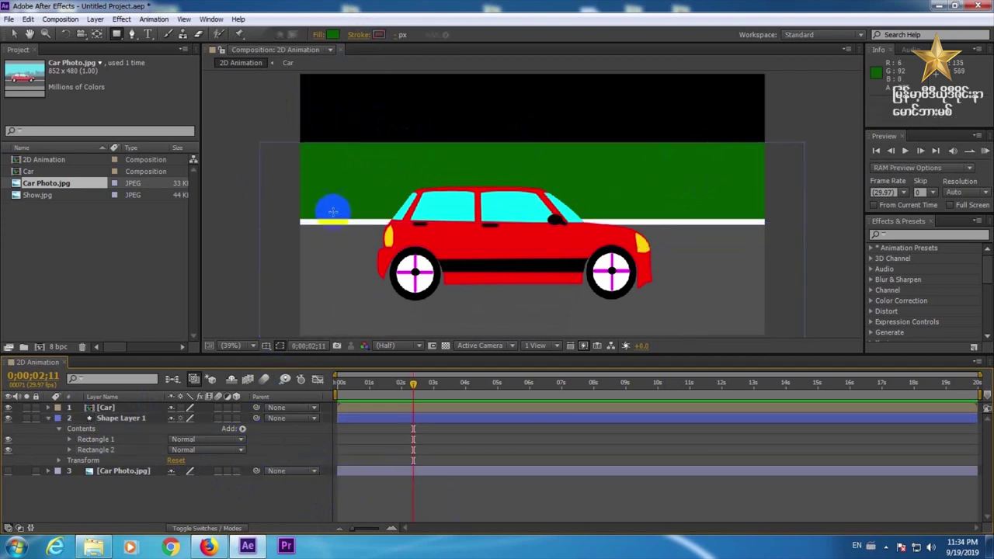
Step: Draw a third full-width rectangle on Shape Layer 1 covering the black area above the grass, with a linear gradient fill
{"action": "left_click", "coordinate": [133, 417]}
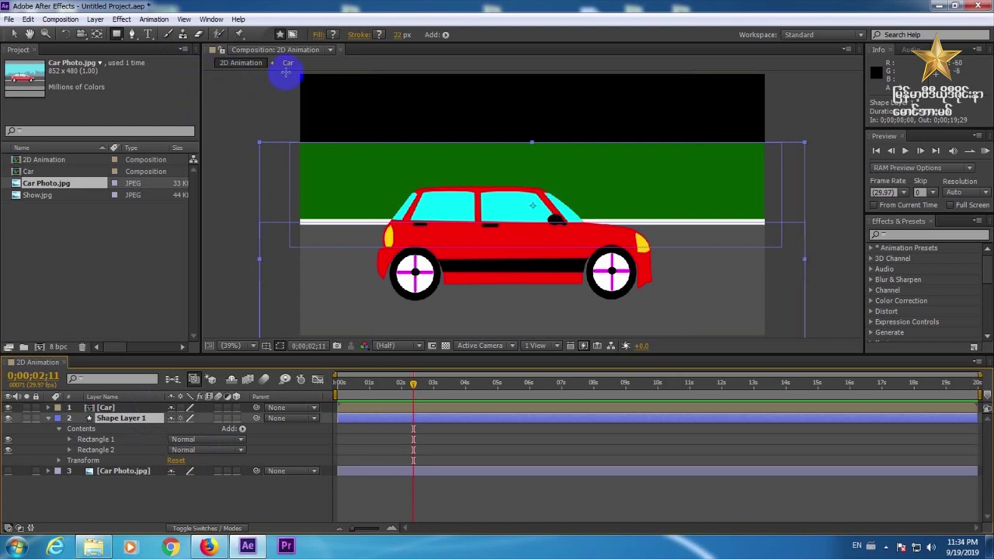
{"action": "left_click_drag", "start_coordinate": [286, 73], "coordinate": [793, 161]}
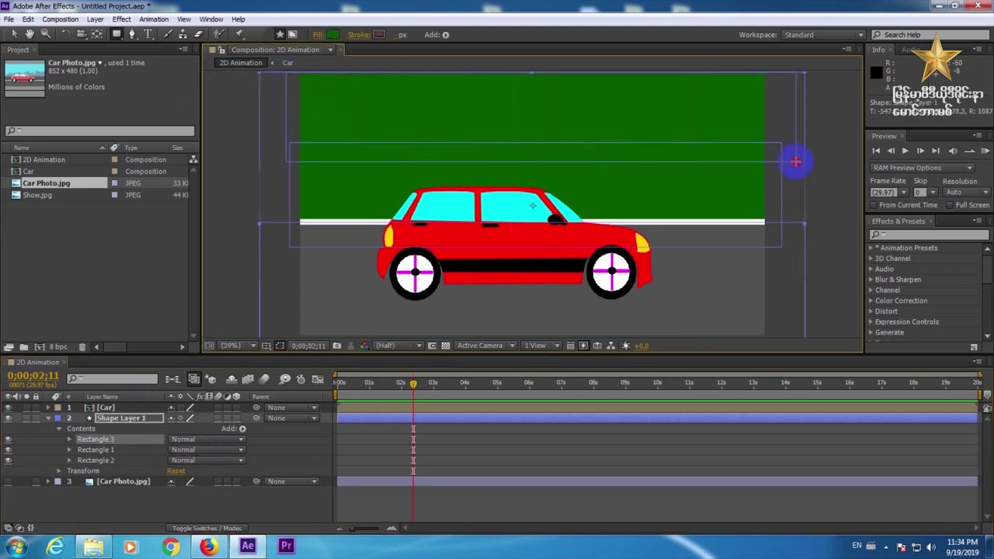
{"action": "left_click", "coordinate": [319, 35]}
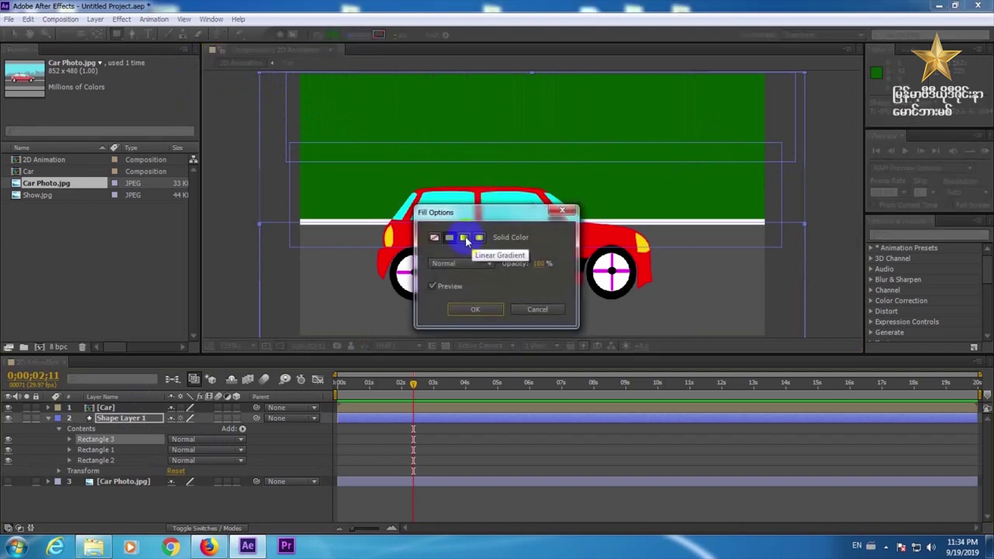
{"action": "left_click", "coordinate": [464, 238]}
{"action": "left_click", "coordinate": [474, 309]}
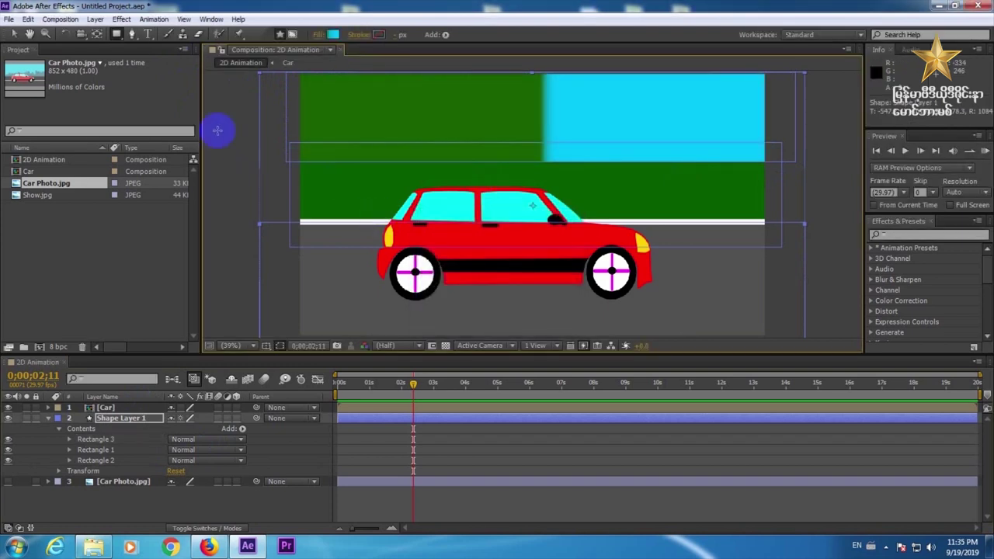
Step: Set the sky gradient's end stop to light blue 1DCCFF and its start stop to the grass green 065C00, sampled from the canvas
{"action": "left_click", "coordinate": [333, 35]}
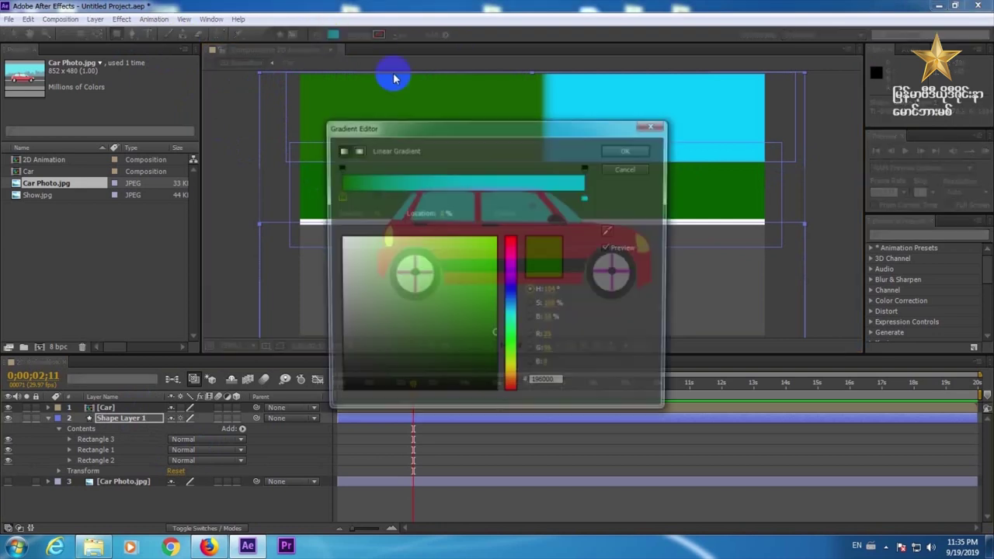
{"action": "left_click", "coordinate": [585, 197]}
{"action": "left_click_drag", "start_coordinate": [498, 277], "coordinate": [479, 237]}
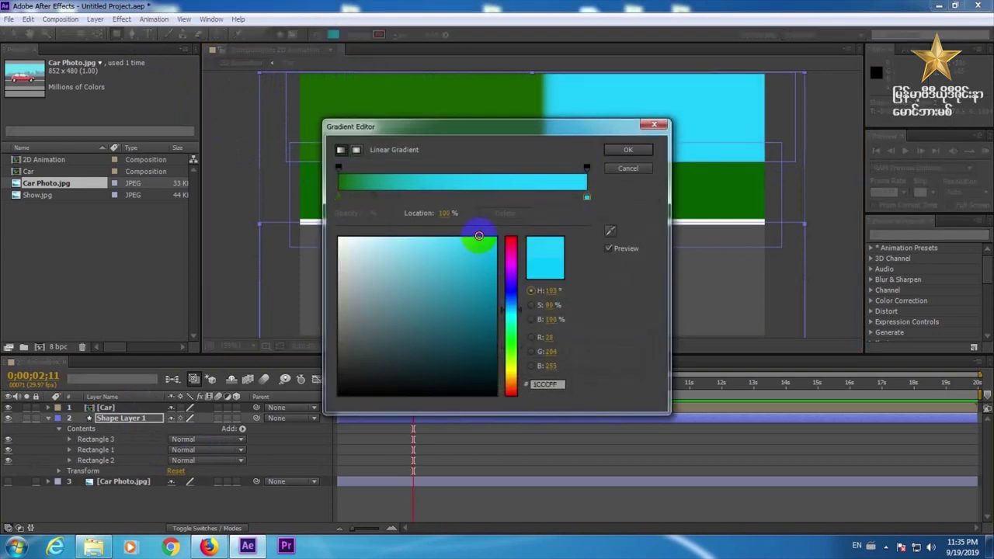
{"action": "left_click", "coordinate": [339, 198]}
{"action": "left_click", "coordinate": [611, 230]}
{"action": "left_click", "coordinate": [681, 199]}
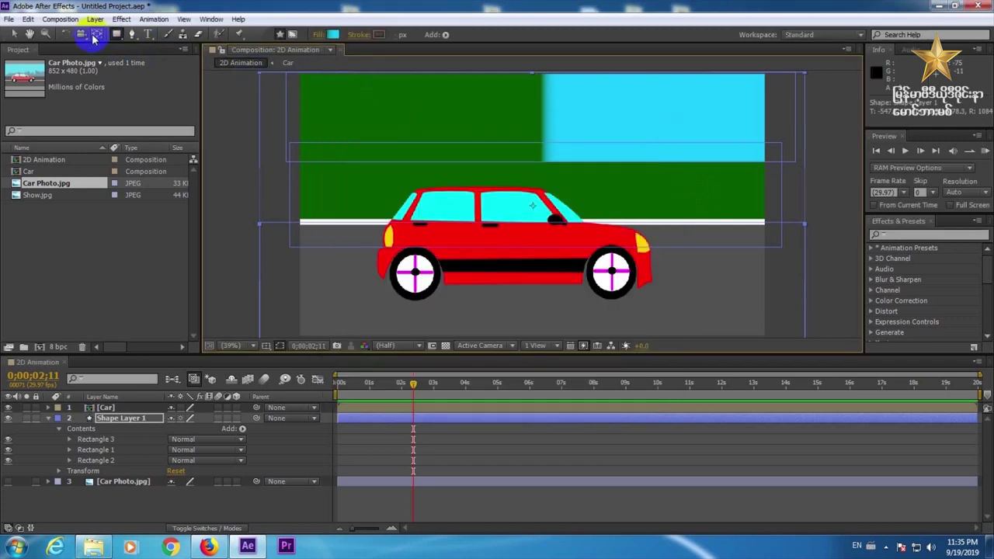
Step: Turn the sky gradient vertical by moving its end point straight up beyond the frame, so blue fades down into green
{"action": "left_click", "coordinate": [96, 36]}
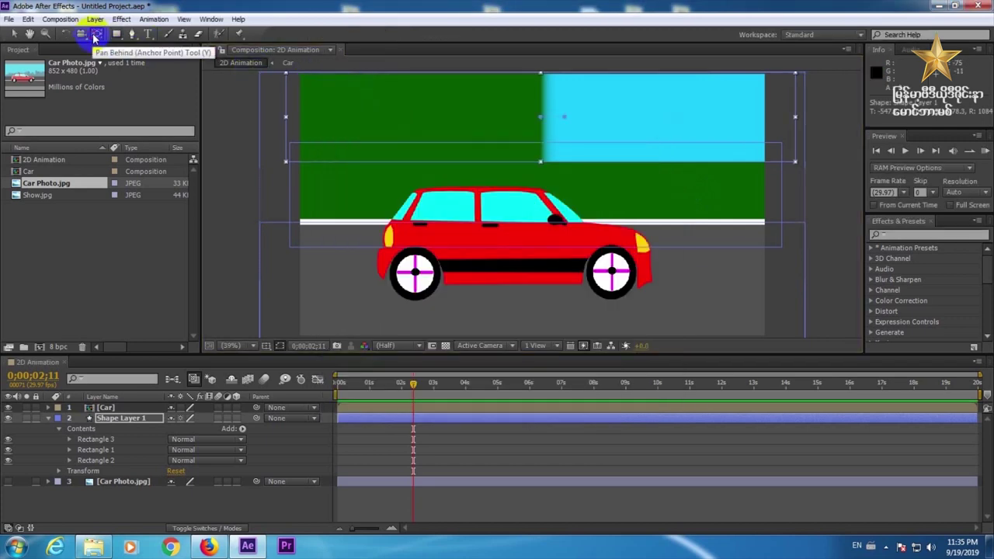
{"action": "left_click", "coordinate": [566, 120]}
{"action": "left_click_drag", "start_coordinate": [566, 119], "coordinate": [541, 15]}
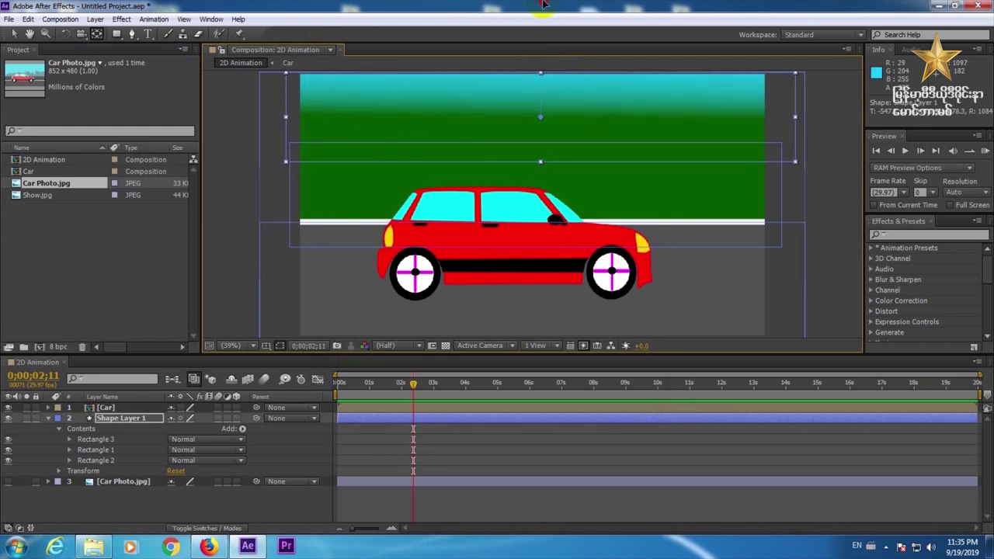
Step: Change the green start stop of the sky rectangle's gradient to a brighter green and apply it
{"action": "left_click", "coordinate": [118, 35]}
{"action": "left_click", "coordinate": [333, 34]}
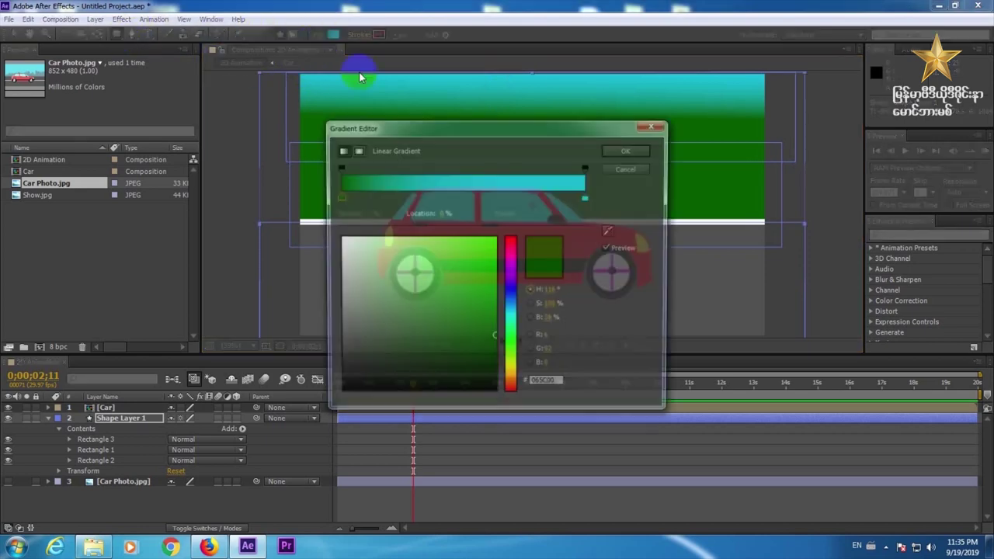
{"action": "left_click_drag", "start_coordinate": [380, 127], "coordinate": [557, 154]}
{"action": "left_click", "coordinate": [516, 225]}
{"action": "left_click_drag", "start_coordinate": [661, 295], "coordinate": [671, 326]}
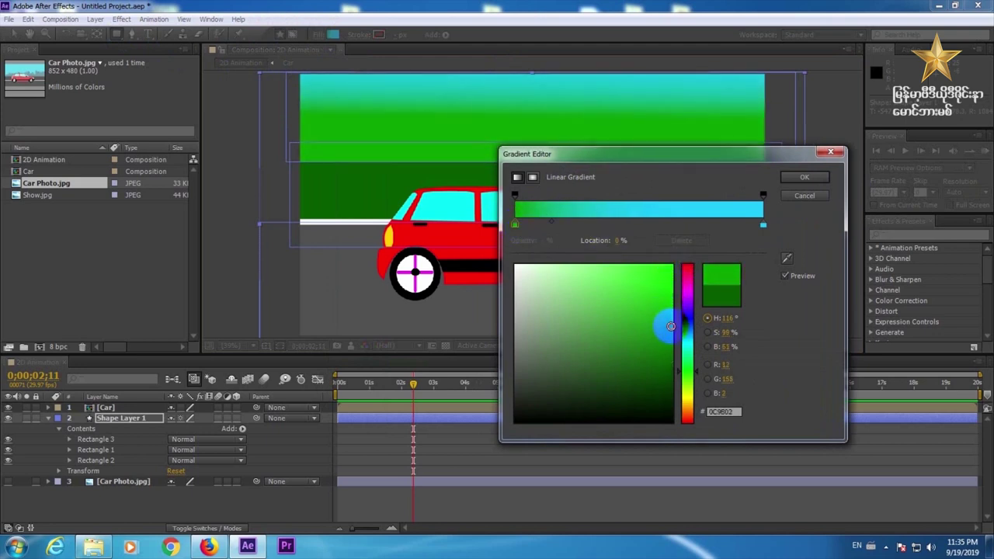
{"action": "left_click_drag", "start_coordinate": [772, 218], "coordinate": [791, 181]}
{"action": "left_click", "coordinate": [803, 178]}
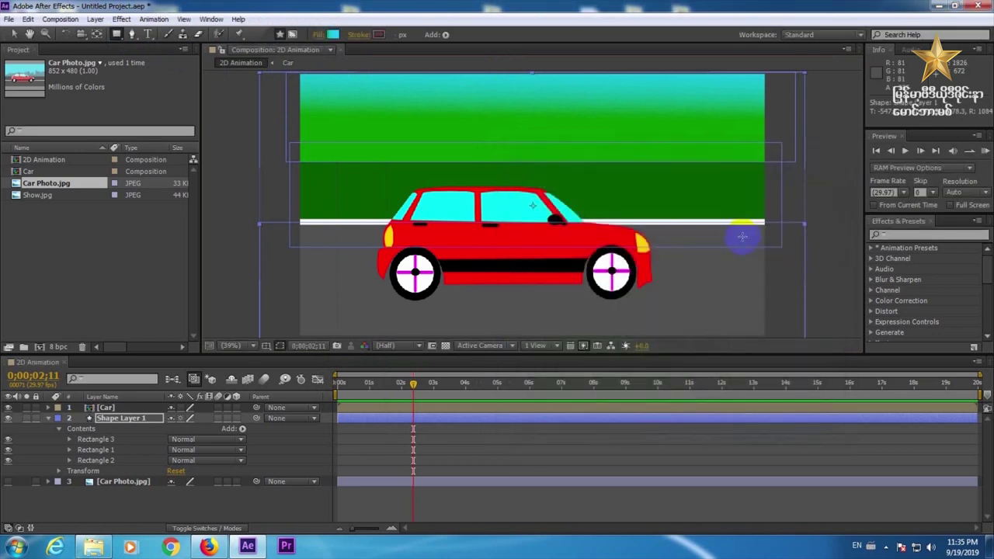
Step: Deselect and collapse Shape Layer 1, and draw a horizontal Pen line on a new shape layer across the road at wheel-hub height, past both frame edges
{"action": "left_click", "coordinate": [547, 508]}
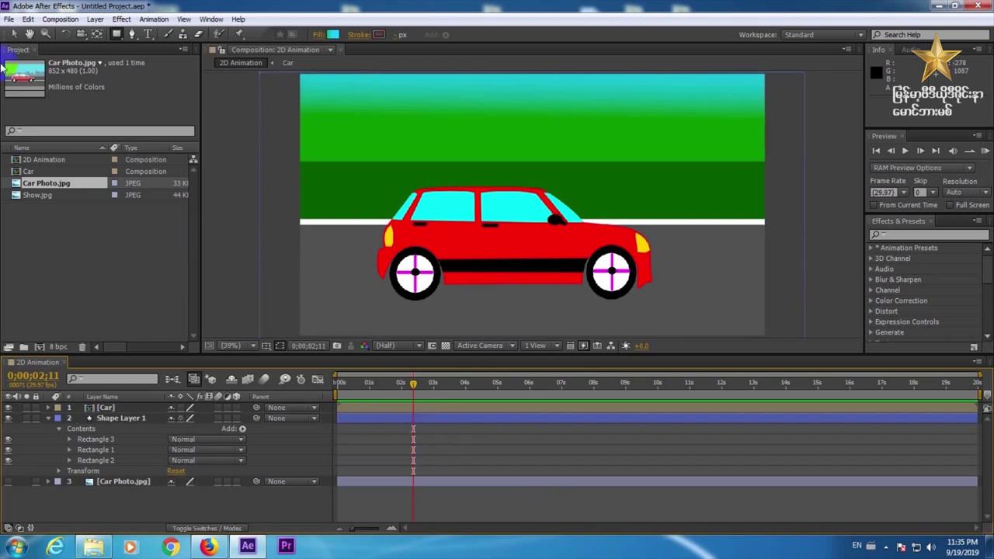
{"action": "left_click", "coordinate": [47, 418]}
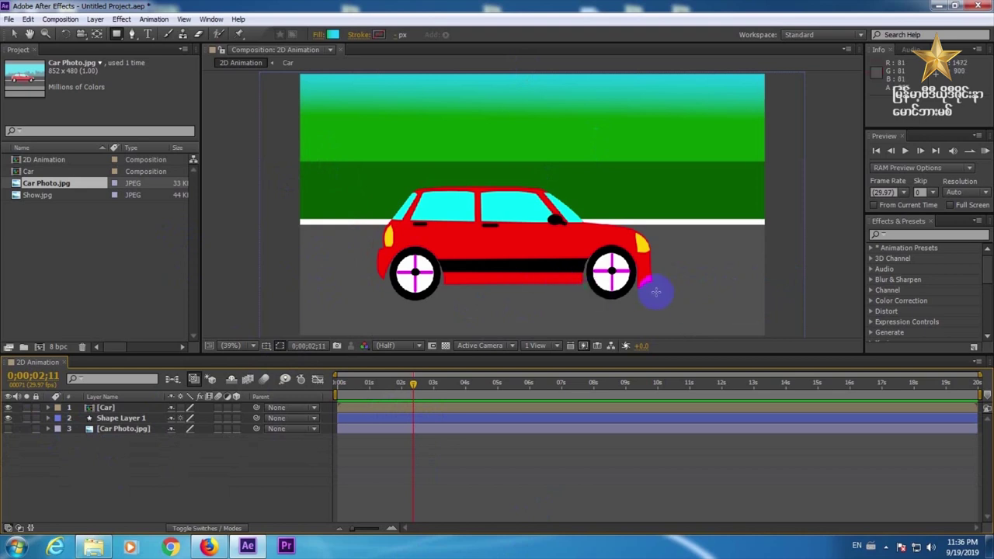
{"action": "left_click", "coordinate": [132, 34]}
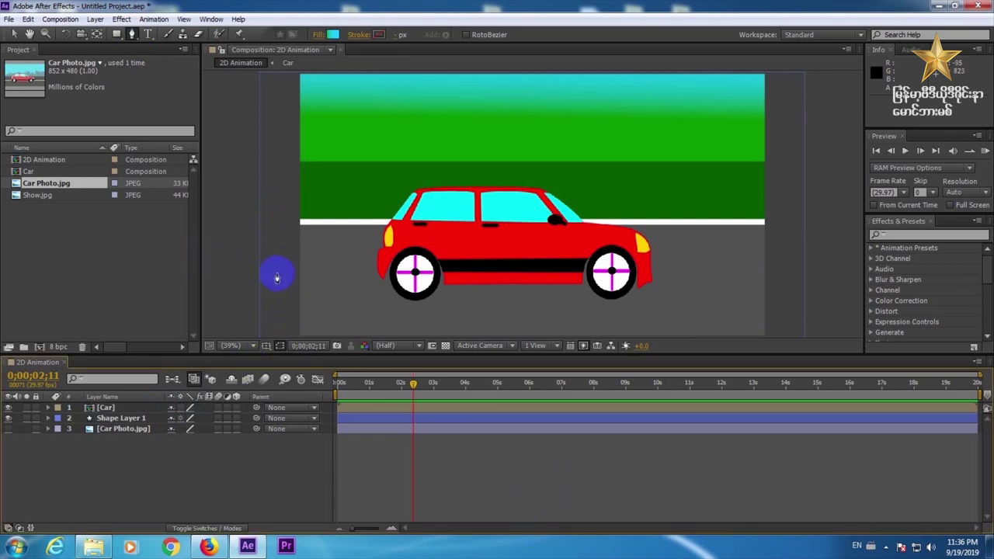
{"action": "left_click", "coordinate": [278, 275]}
{"action": "left_click", "coordinate": [776, 276]}
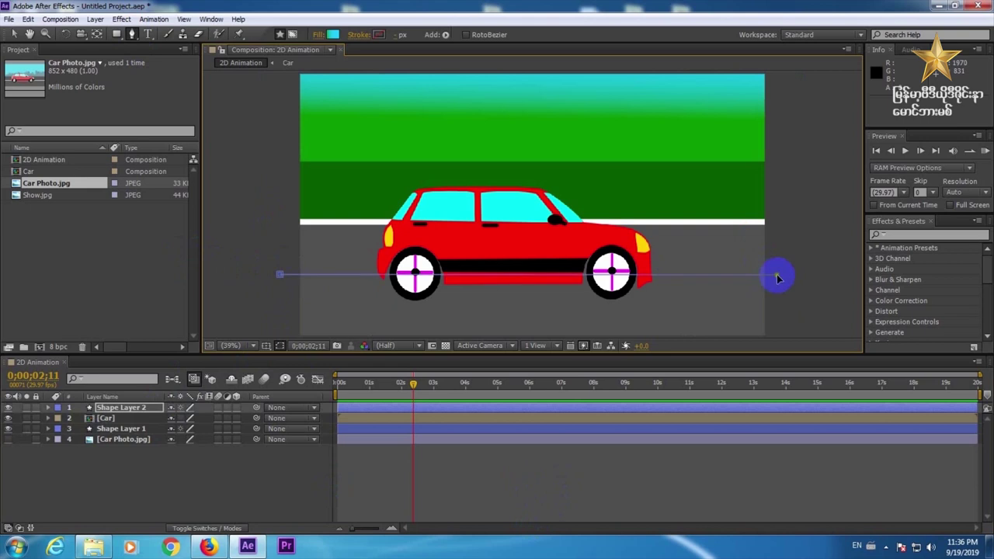
Step: Set the road line's fill to none and give it a solid white stroke 27 px wide
{"action": "left_click", "coordinate": [318, 34]}
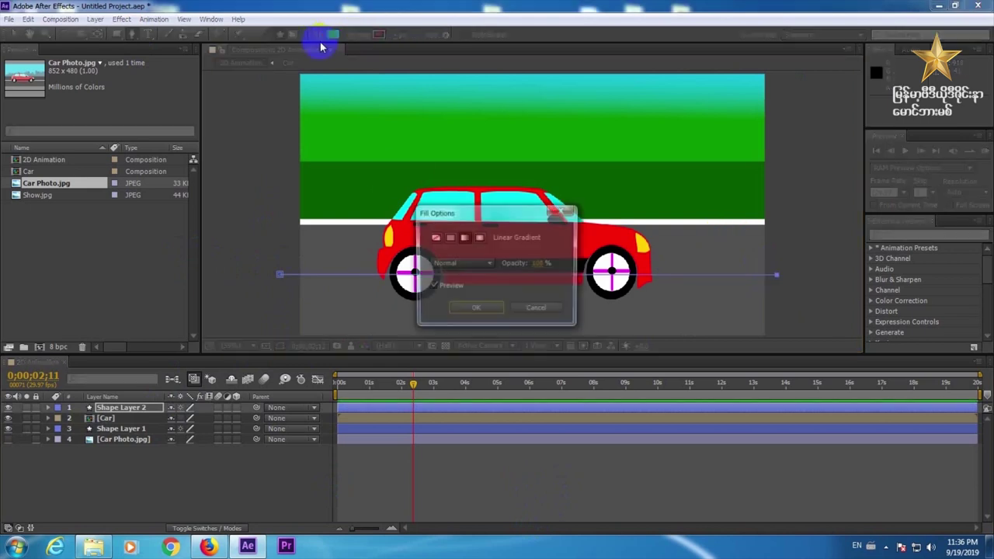
{"action": "left_click", "coordinate": [434, 237]}
{"action": "left_click", "coordinate": [458, 310]}
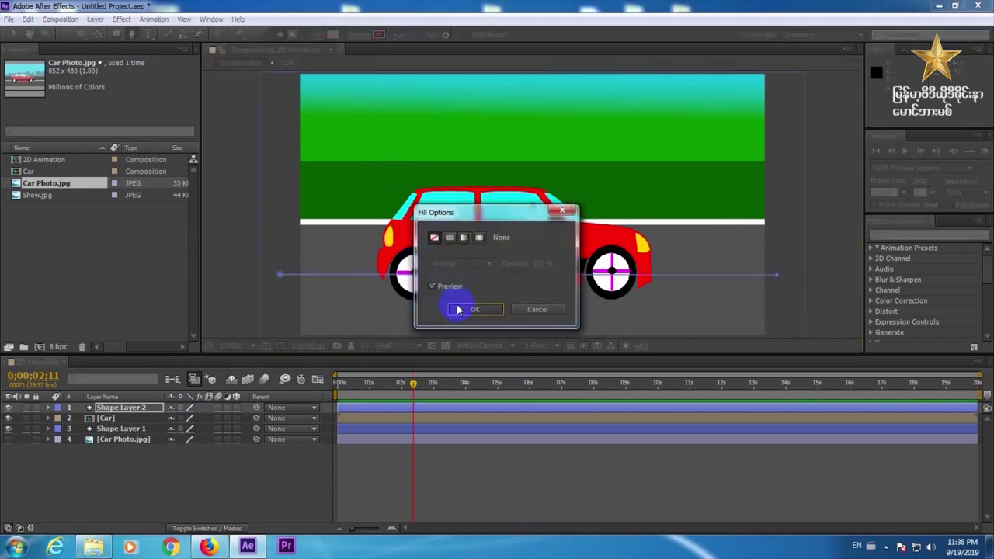
{"action": "left_click", "coordinate": [358, 35]}
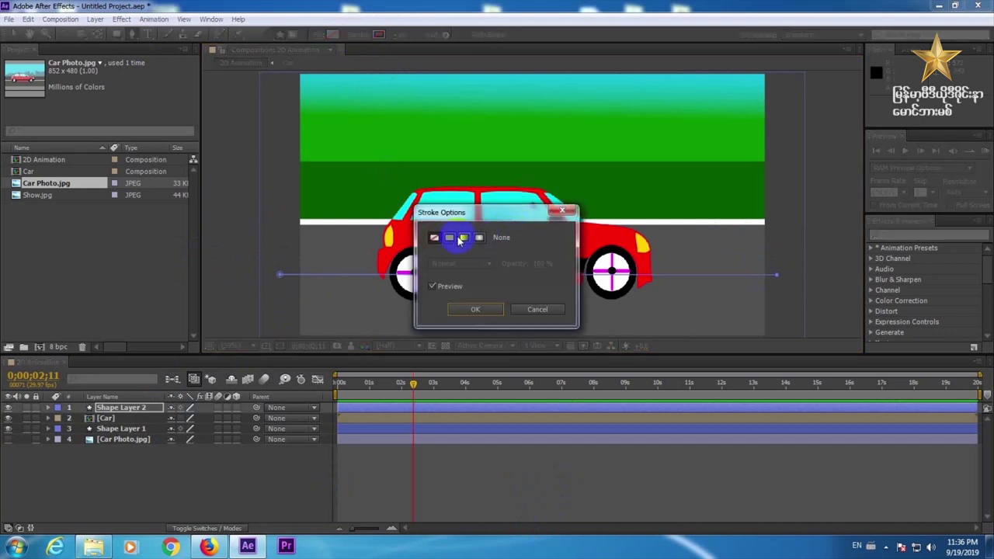
{"action": "left_click", "coordinate": [452, 237]}
{"action": "left_click", "coordinate": [470, 309]}
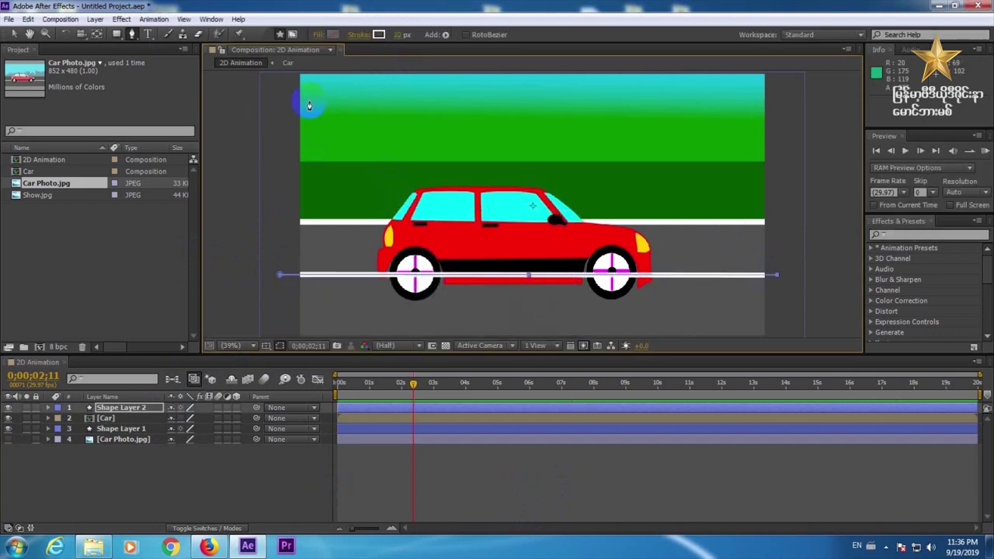
{"action": "left_click_drag", "start_coordinate": [394, 37], "coordinate": [402, 35]}
Step: Move Shape Layer 2 below the Car layer so the white road line runs behind the car
{"action": "left_click", "coordinate": [493, 483]}
{"action": "left_click_drag", "start_coordinate": [166, 407], "coordinate": [147, 421]}
{"action": "left_click", "coordinate": [640, 491]}
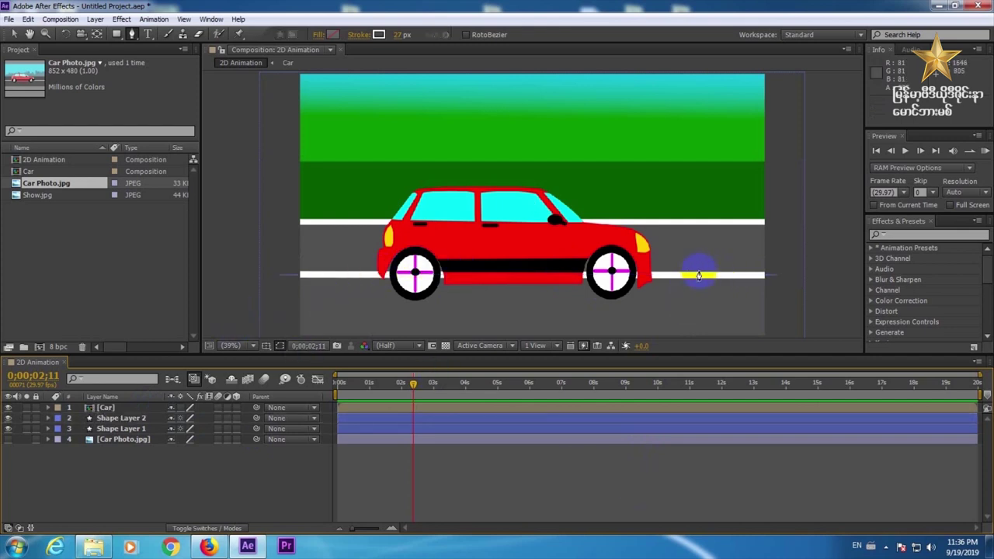
Step: Expand Shape Layer 2's stroke properties and add a dash to the white road line
{"action": "left_click", "coordinate": [121, 418]}
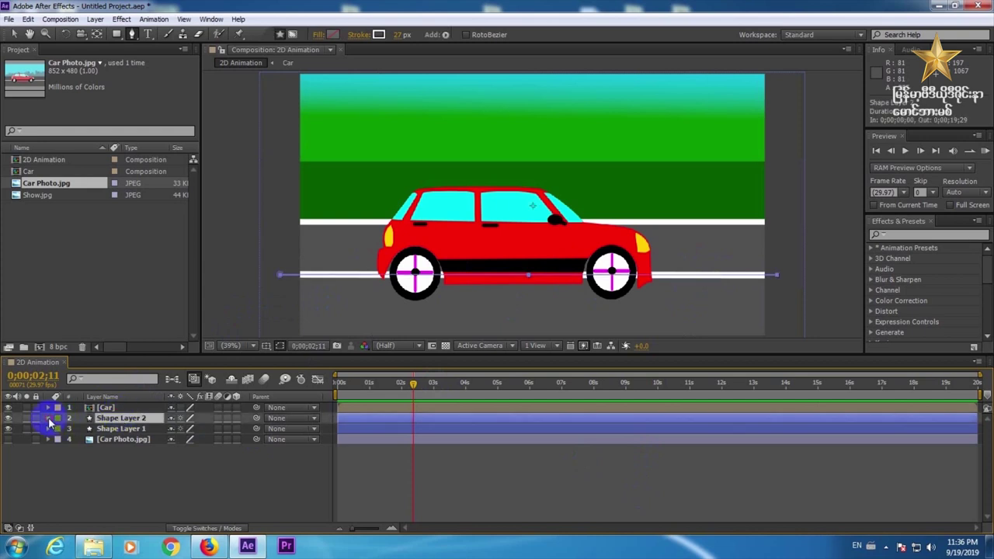
{"action": "left_click", "coordinate": [49, 419]}
{"action": "left_click", "coordinate": [59, 429]}
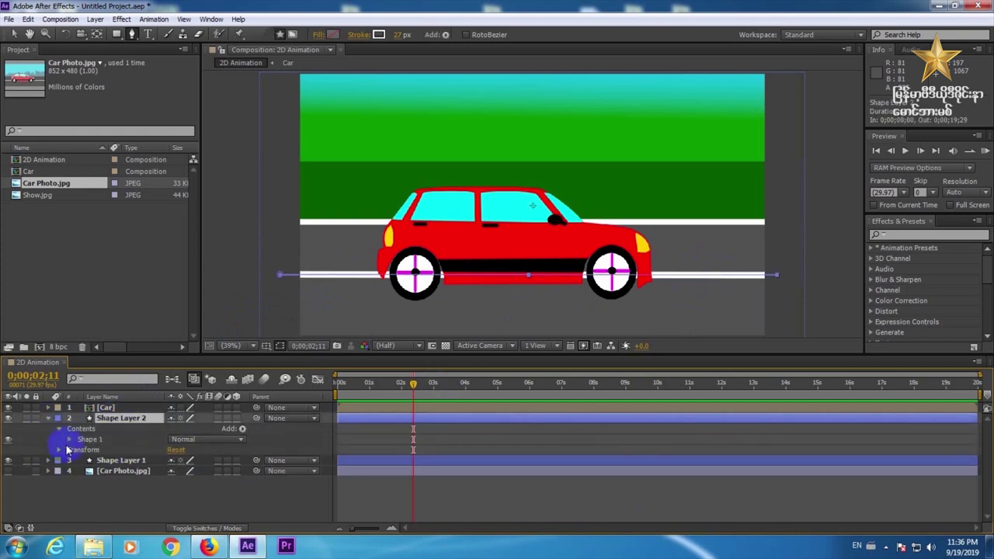
{"action": "left_click", "coordinate": [69, 439]}
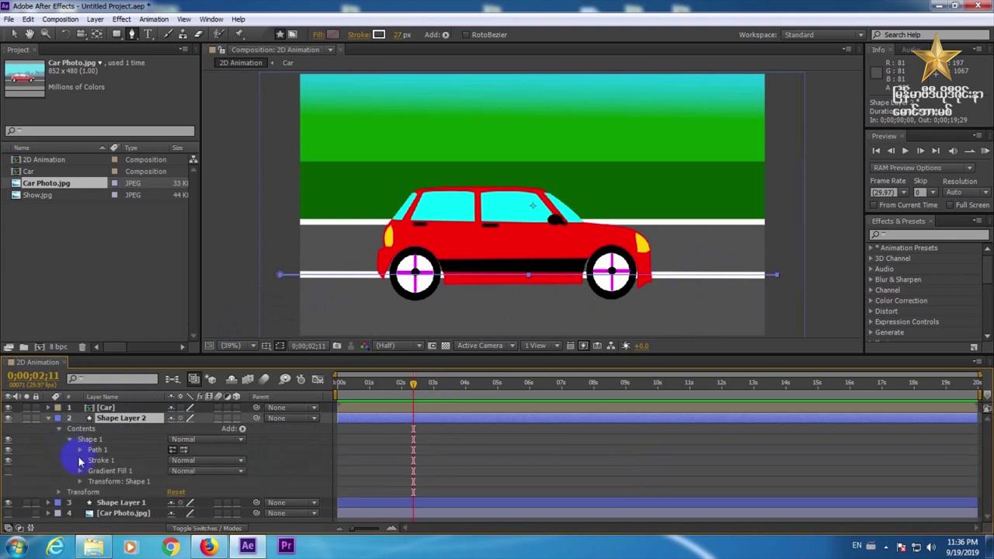
{"action": "left_click", "coordinate": [80, 460]}
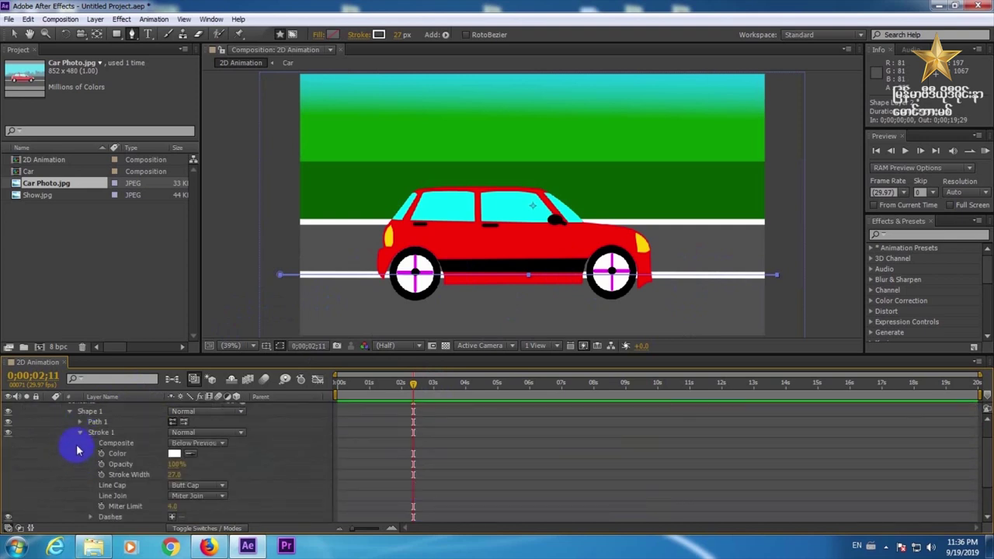
{"action": "scroll", "coordinate": [988, 454], "scroll_direction": "down", "scroll_amount": 3}
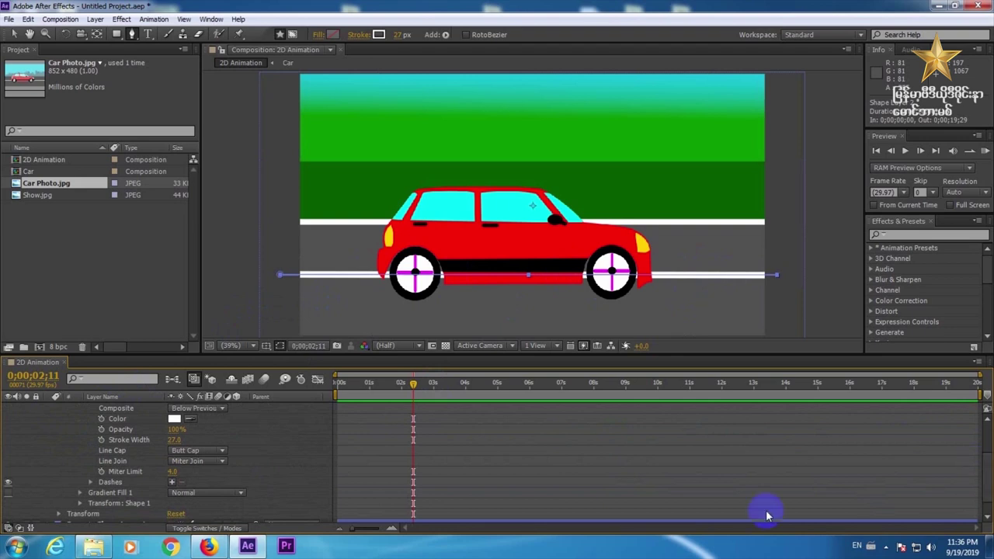
{"action": "left_click", "coordinate": [172, 482]}
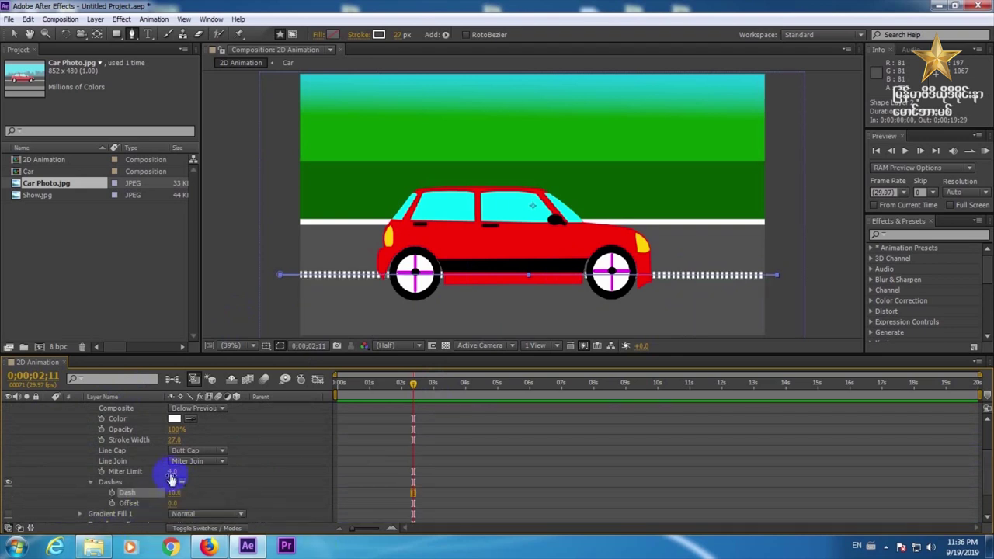
Step: Set the stroke's miter limit to 10, lengthen its dashes into widely spaced lane markings, and collapse and deselect Shape Layer 2
{"action": "mouse_move", "coordinate": [170, 473]}
{"action": "left_mouse_down"}
{"action": "mouse_move", "coordinate": [195, 472]}
{"action": "mouse_move", "coordinate": [173, 473]}
{"action": "mouse_move", "coordinate": [184, 472]}
{"action": "left_mouse_up"}
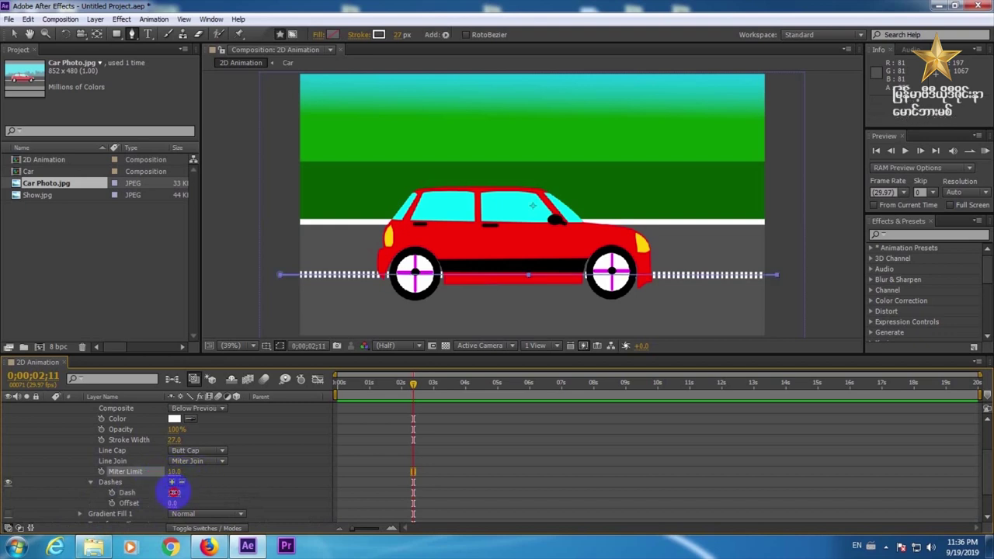
{"action": "left_click_drag", "start_coordinate": [174, 492], "coordinate": [214, 492]}
{"action": "left_click_drag", "start_coordinate": [988, 474], "coordinate": [990, 441]}
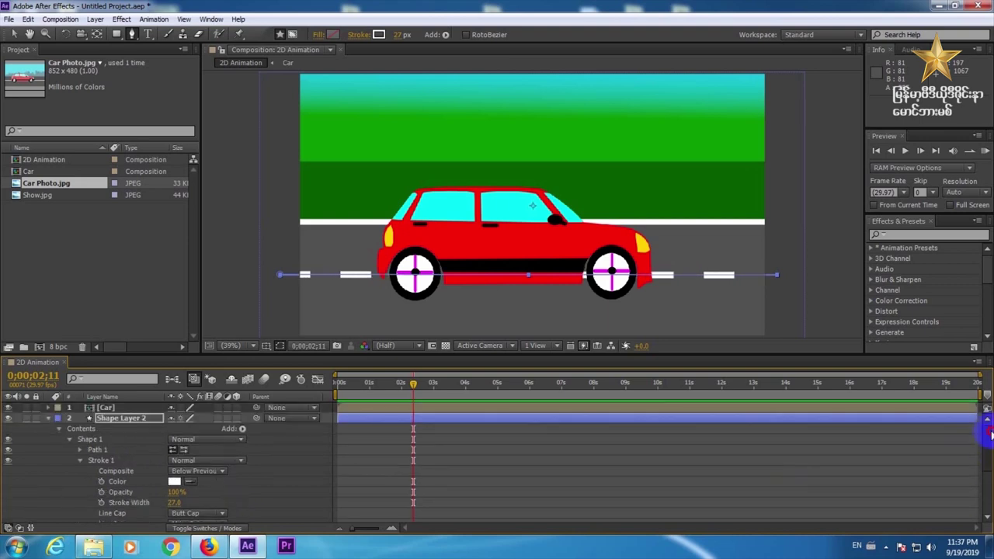
{"action": "left_click", "coordinate": [48, 419]}
{"action": "left_click", "coordinate": [162, 490]}
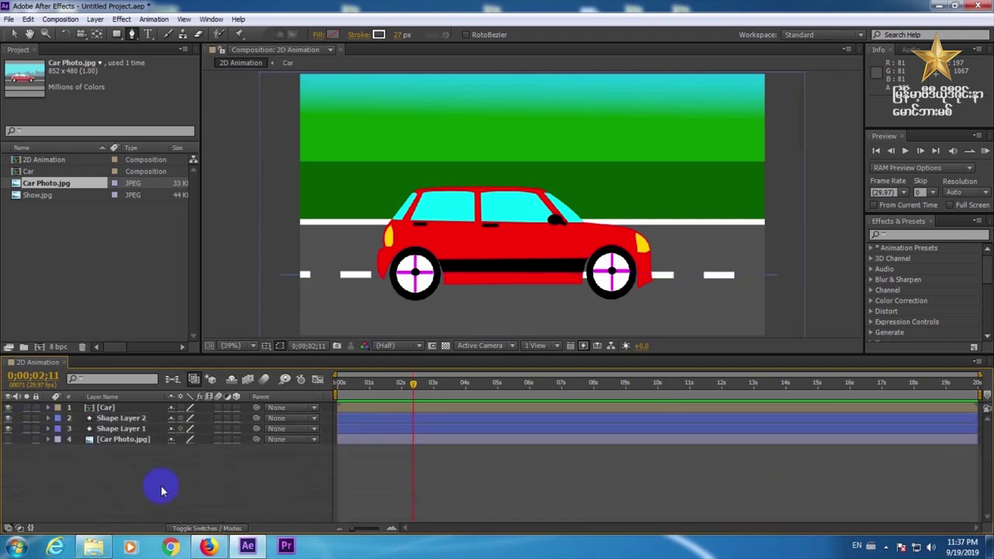
Step: Move the current time to 0;00;05;01, open the Car composition and draw a rectangle across the lower body spanning both wheels
{"action": "left_click_drag", "start_coordinate": [351, 388], "coordinate": [307, 395]}
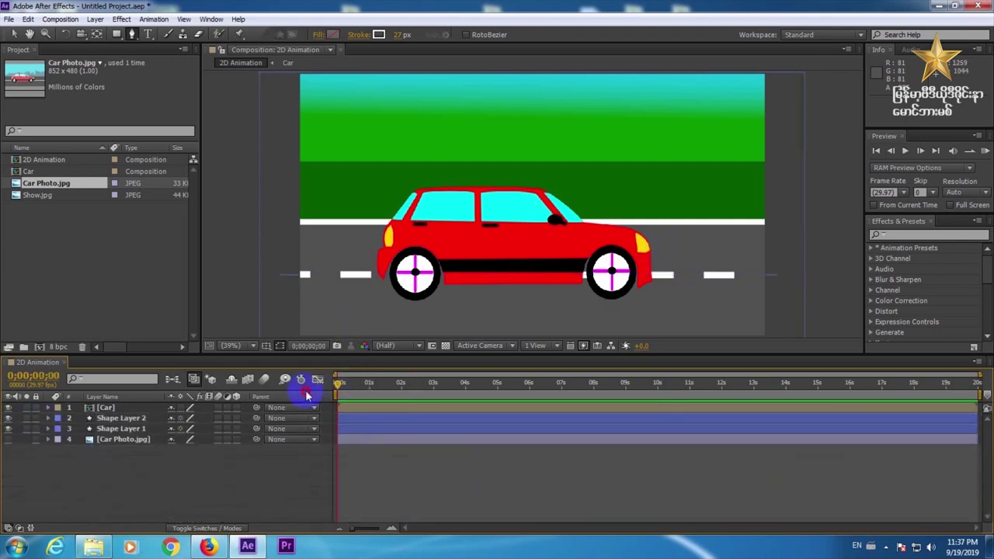
{"action": "left_click_drag", "start_coordinate": [595, 397], "coordinate": [497, 388]}
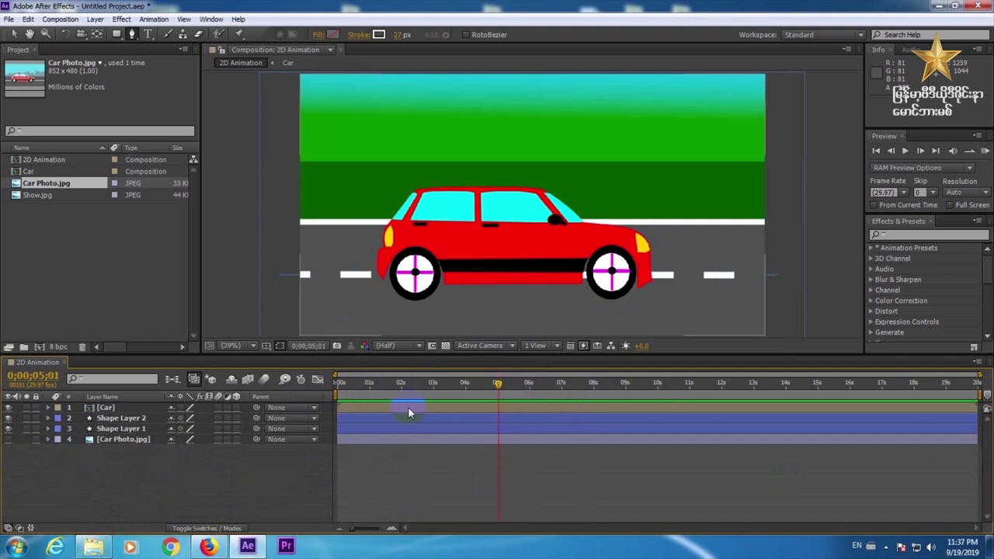
{"action": "left_click", "coordinate": [127, 408]}
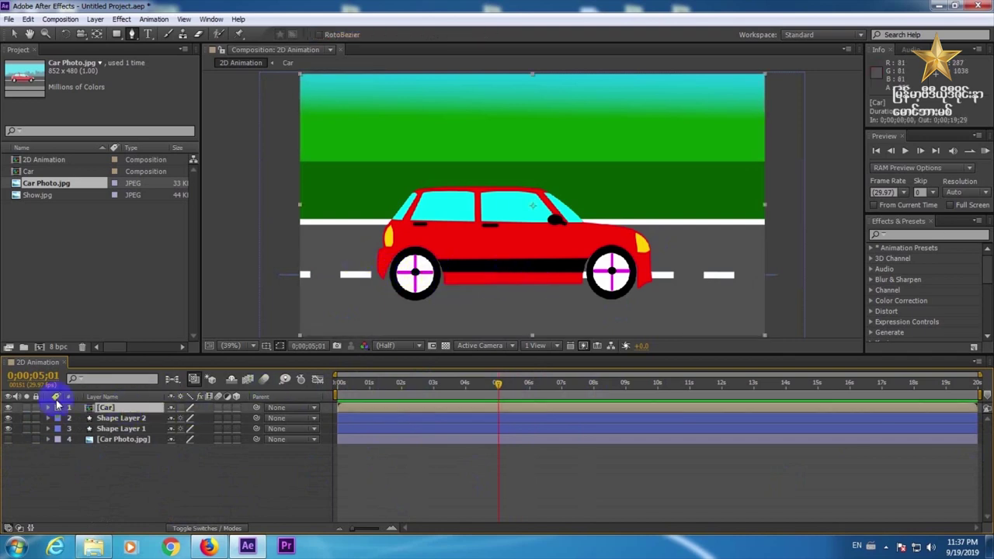
{"action": "double_click", "coordinate": [114, 407]}
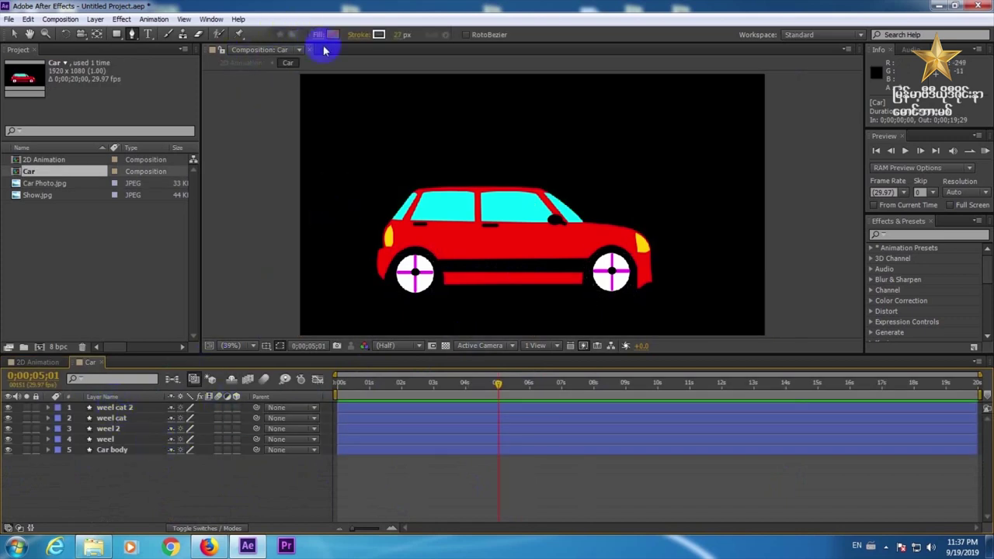
{"action": "left_click", "coordinate": [117, 34]}
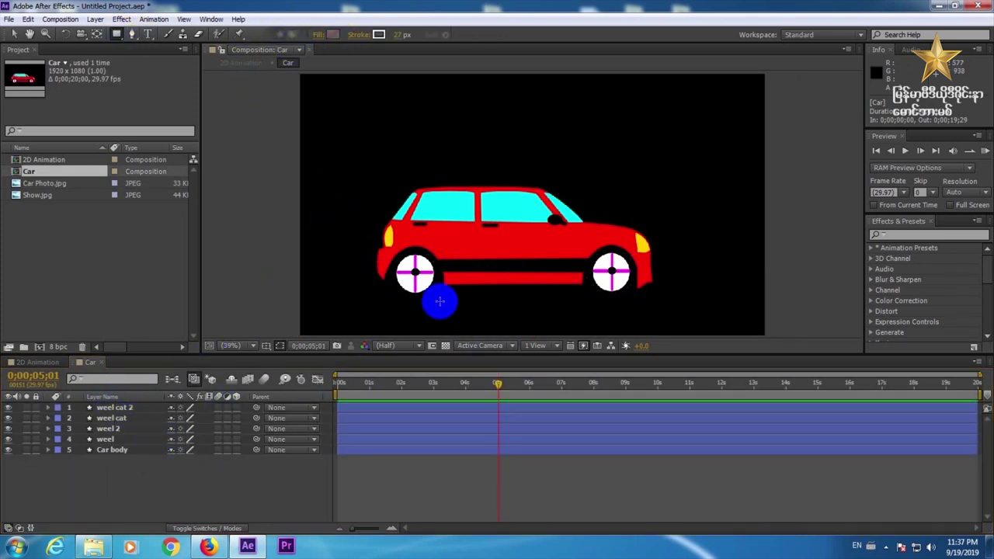
{"action": "mouse_move", "coordinate": [383, 253]}
{"action": "left_mouse_down"}
{"action": "mouse_move", "coordinate": [477, 276]}
{"action": "mouse_move", "coordinate": [638, 276]}
{"action": "left_mouse_up"}
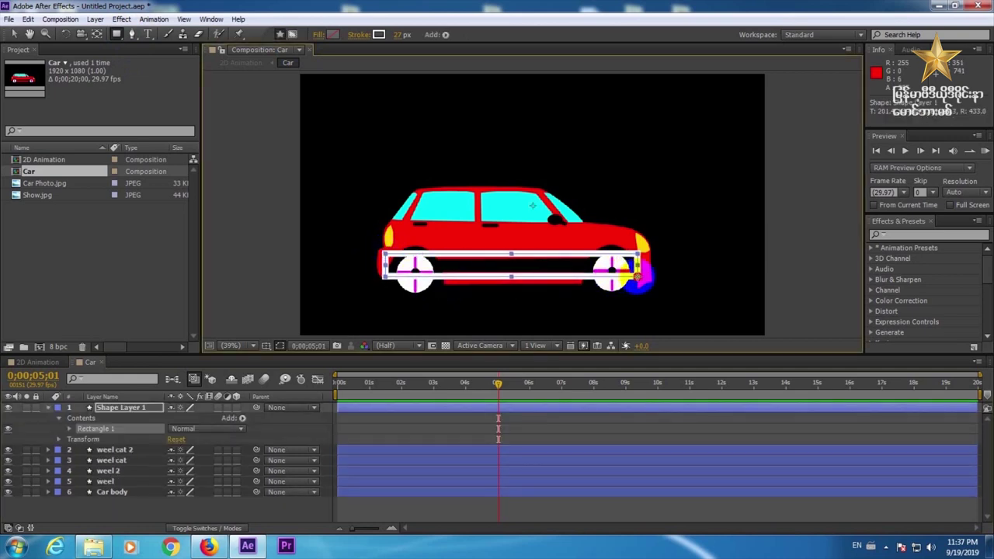
Step: Set the new rectangle's stroke to none and its fill to a solid color
{"action": "left_click", "coordinate": [360, 34]}
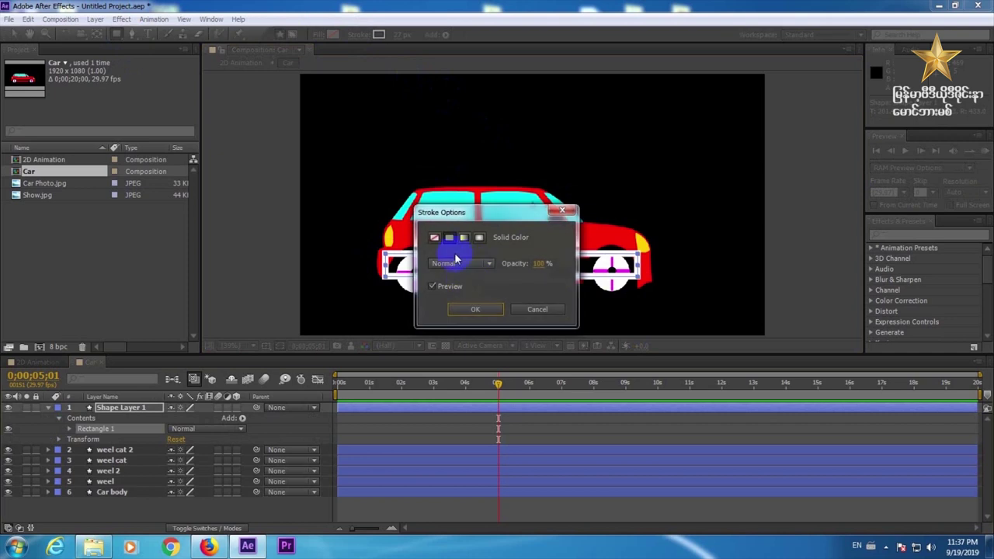
{"action": "left_click", "coordinate": [438, 239]}
{"action": "left_click", "coordinate": [466, 311]}
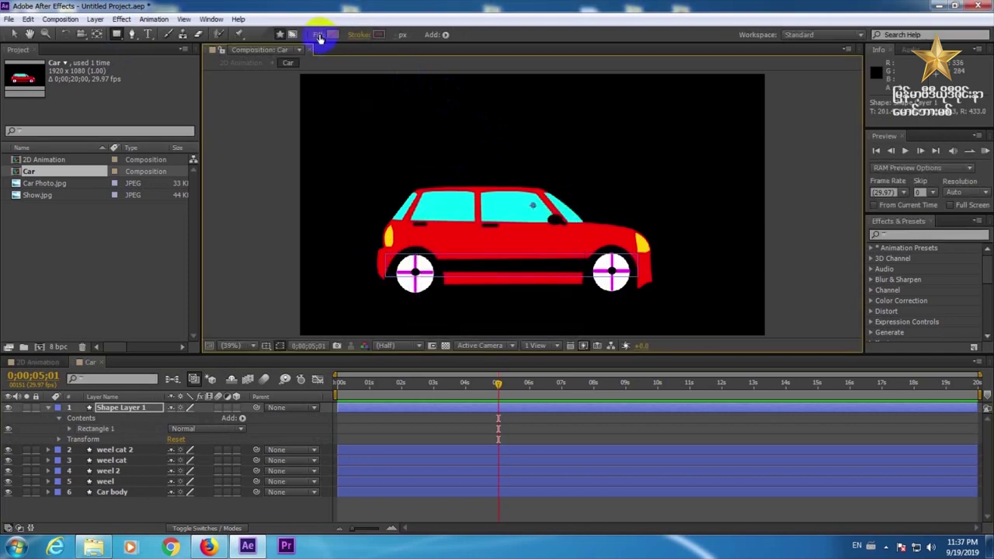
{"action": "left_click", "coordinate": [319, 37]}
{"action": "left_click", "coordinate": [448, 237]}
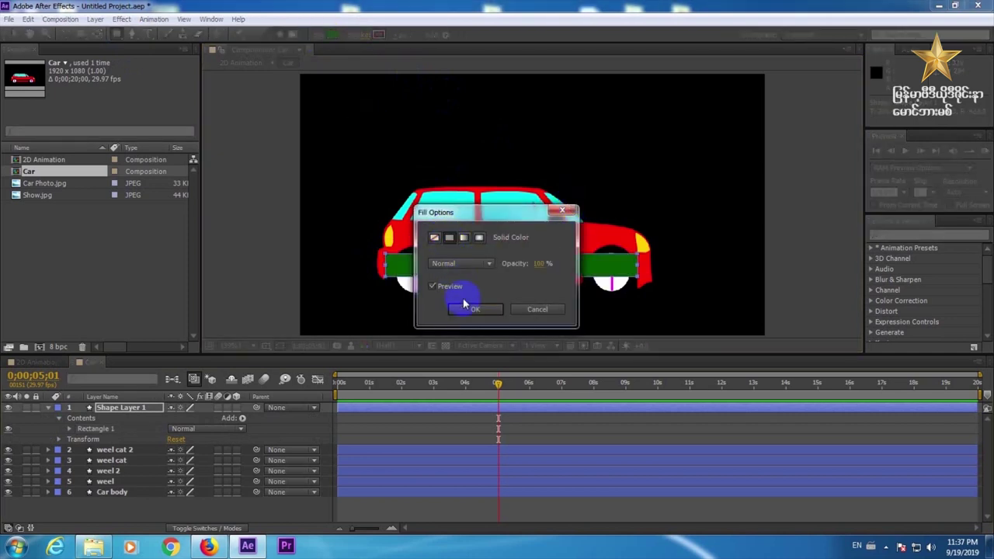
{"action": "left_click", "coordinate": [466, 310]}
Step: Change the rectangle's fill color to a very dark maroon
{"action": "left_click", "coordinate": [333, 35]}
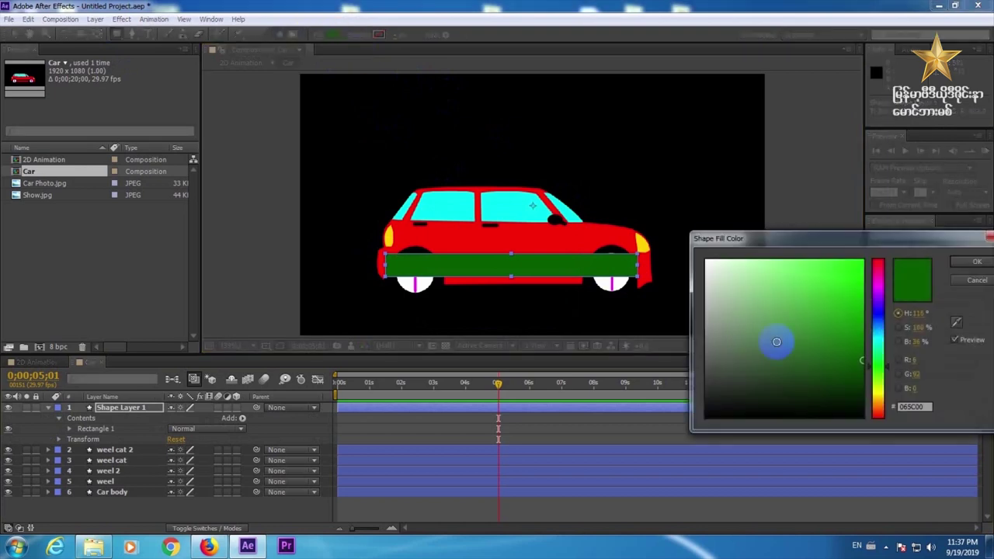
{"action": "left_click", "coordinate": [878, 267]}
{"action": "left_click_drag", "start_coordinate": [858, 318], "coordinate": [865, 379]}
{"action": "left_click", "coordinate": [970, 262]}
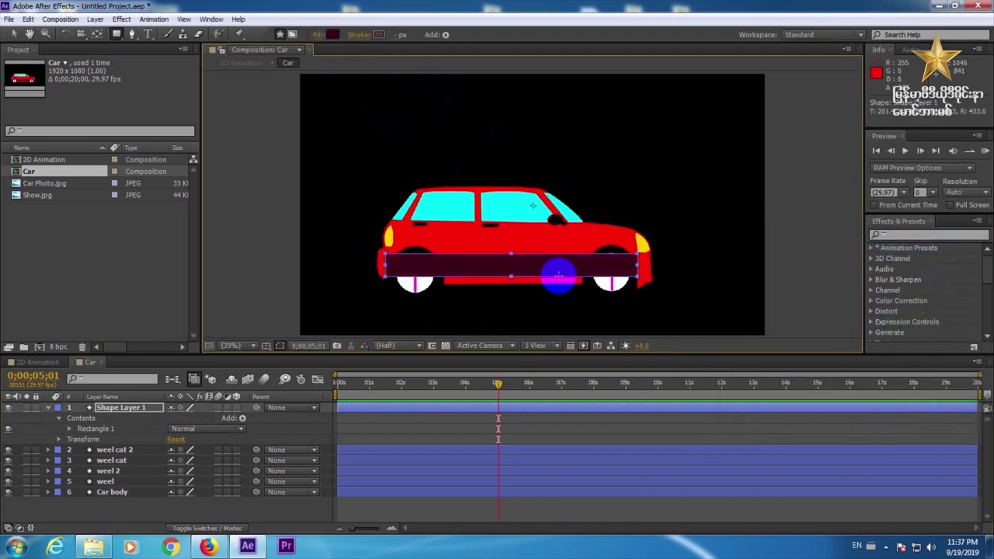
{"action": "left_click", "coordinate": [231, 346]}
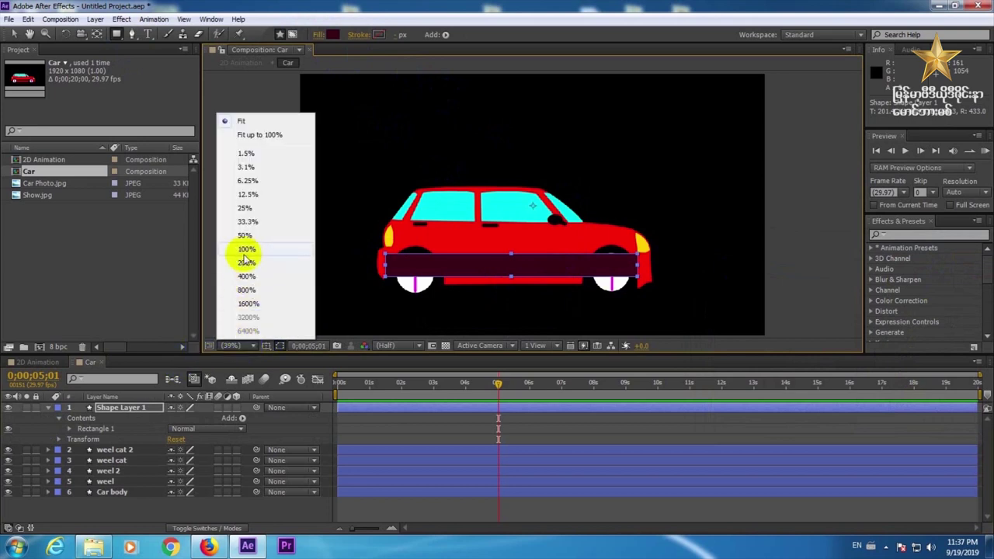
{"action": "left_click", "coordinate": [249, 258]}
{"action": "left_click_drag", "start_coordinate": [370, 295], "coordinate": [472, 168]}
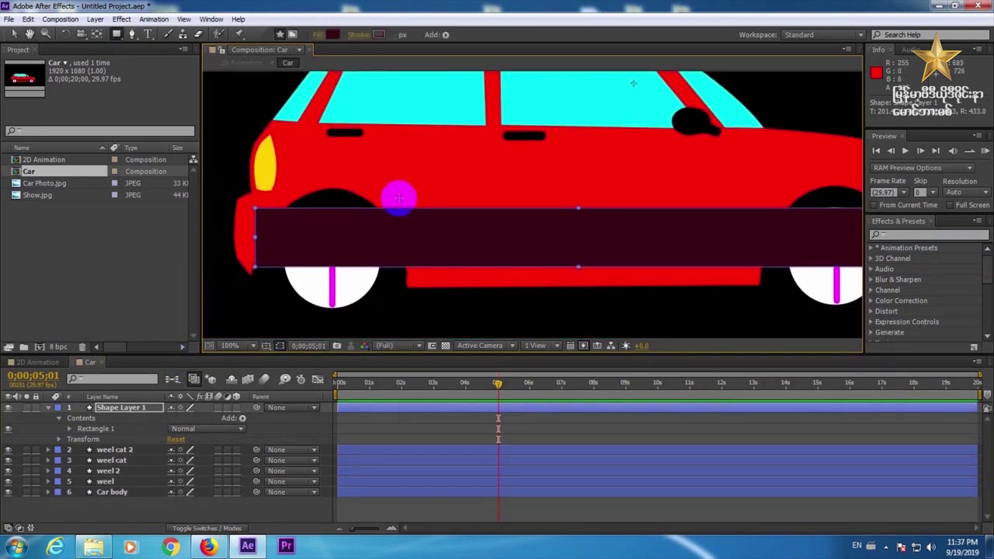
{"action": "left_click", "coordinate": [132, 34]}
{"action": "left_click_drag", "start_coordinate": [255, 247], "coordinate": [257, 270]}
{"action": "left_click", "coordinate": [256, 268]}
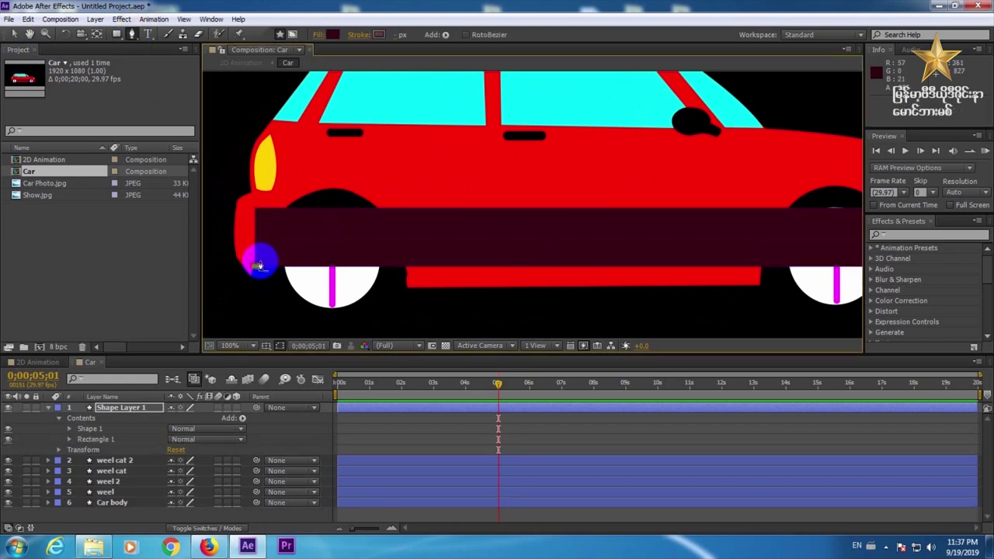
{"action": "key", "text": "ctrl+z"}
Step: Resize the maroon rectangle by its lower corners, extending its rear edge slightly into the rear bumper and making it a little taller
{"action": "key", "text": "v"}
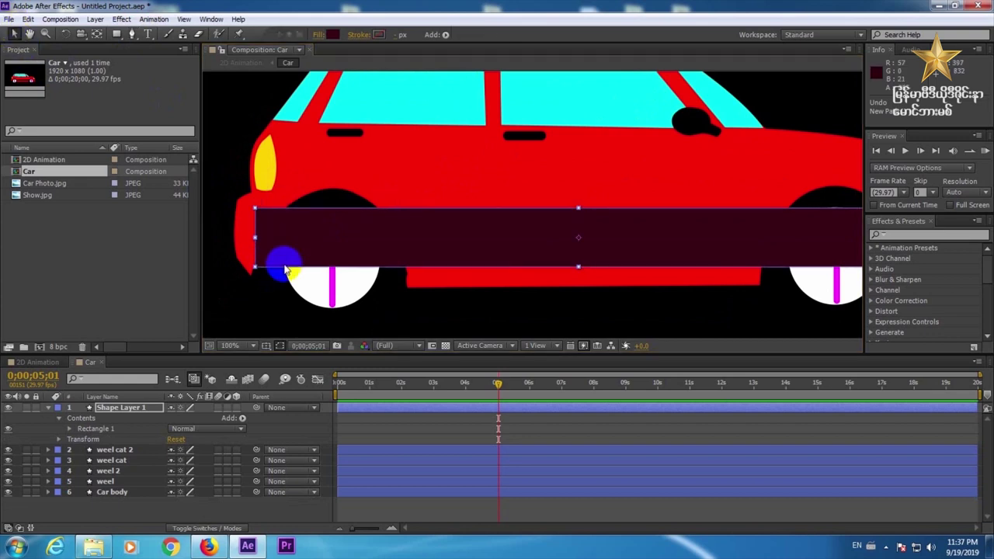
{"action": "left_click_drag", "start_coordinate": [255, 266], "coordinate": [252, 265]}
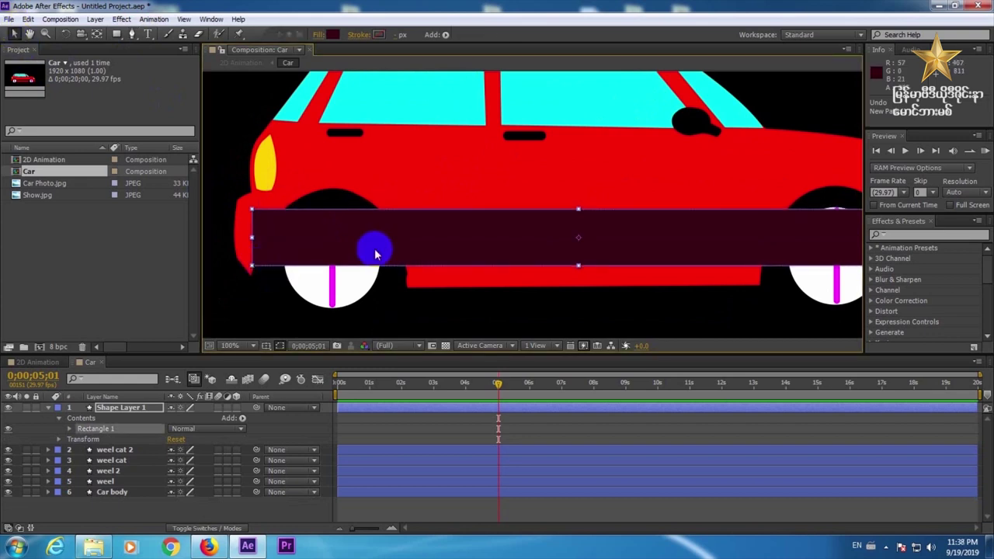
{"action": "left_click_drag", "start_coordinate": [661, 266], "coordinate": [448, 243]}
{"action": "left_click", "coordinate": [677, 250]}
{"action": "left_click_drag", "start_coordinate": [677, 249], "coordinate": [679, 253]}
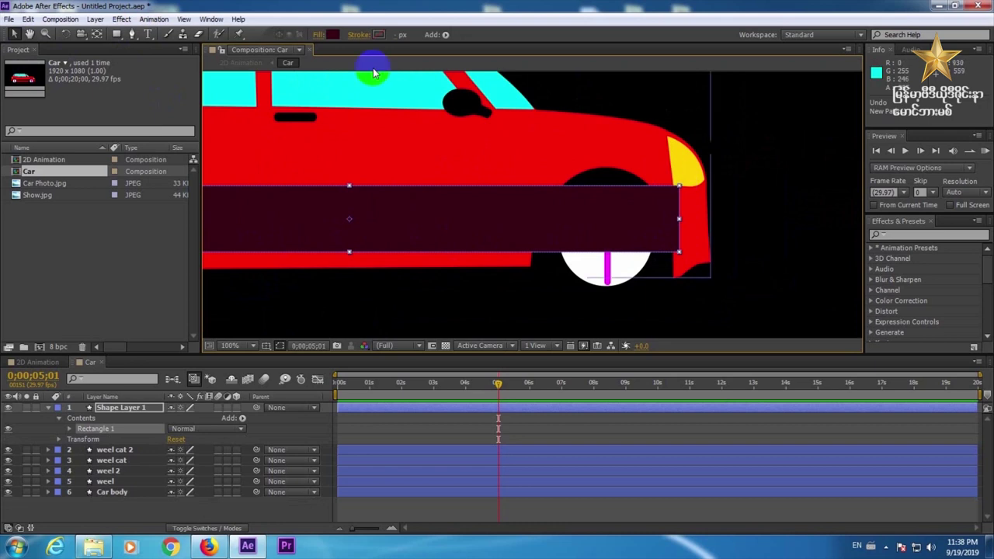
Step: Rotate the maroon rectangle slightly clockwise and move Shape Layer 1 below the Car body layer so it only fills the wheel arches
{"action": "left_click", "coordinate": [65, 34]}
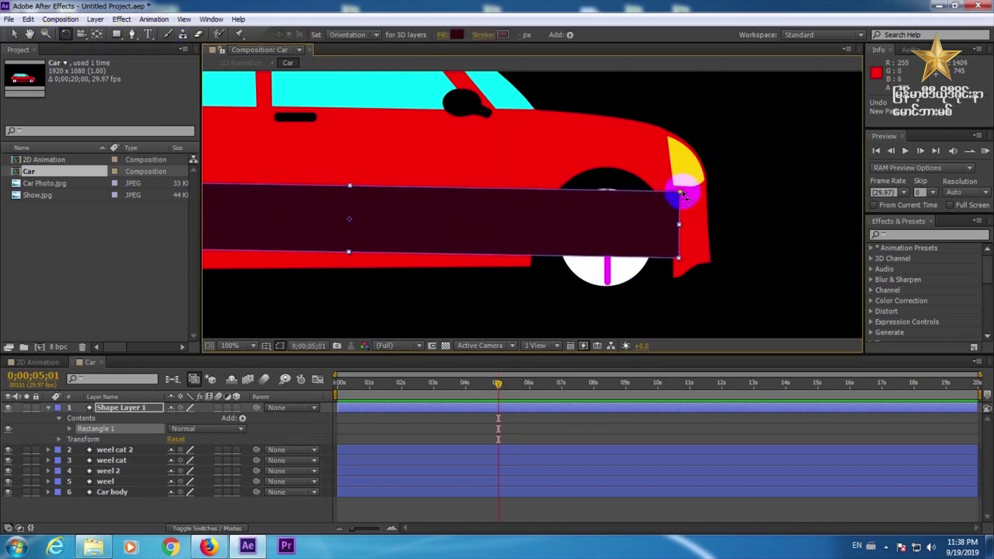
{"action": "key", "text": "h"}
{"action": "mouse_move", "coordinate": [367, 240]}
{"action": "left_mouse_down"}
{"action": "mouse_move", "coordinate": [769, 253]}
{"action": "mouse_move", "coordinate": [707, 245]}
{"action": "left_mouse_up"}
{"action": "key", "text": "w"}
{"action": "left_click_drag", "start_coordinate": [128, 409], "coordinate": [100, 501]}
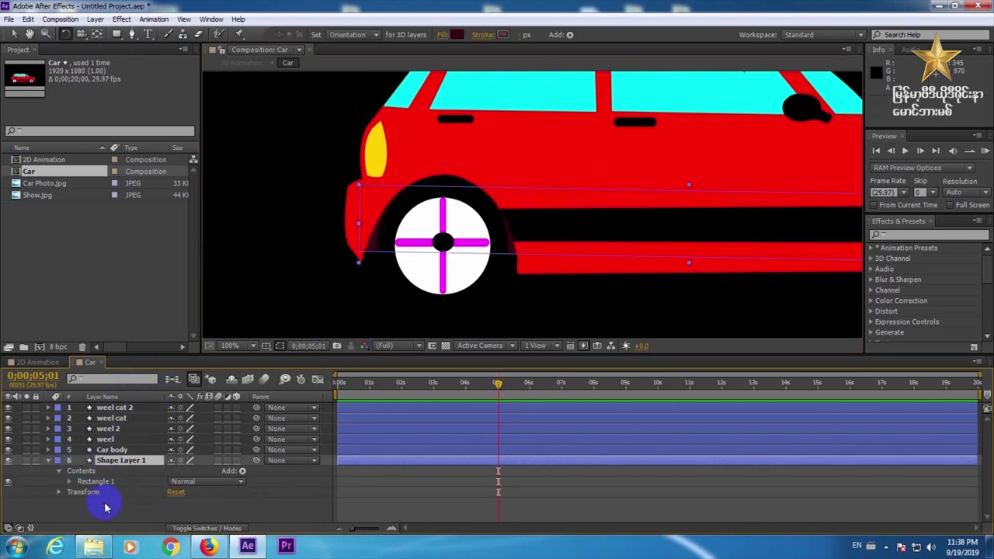
Step: Return to the 2D Animation composition and examine the filled wheel arches of the car at 100%
{"action": "left_click", "coordinate": [35, 362]}
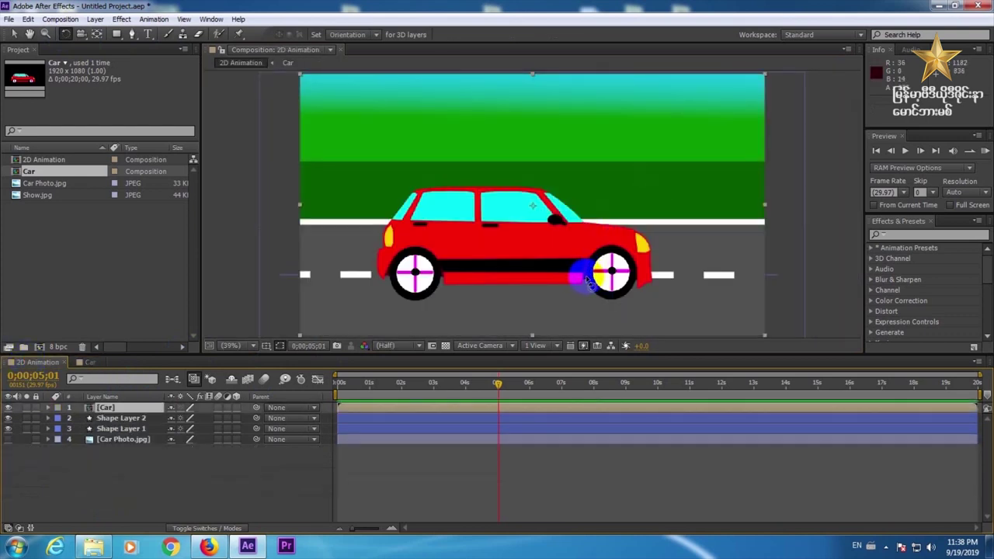
{"action": "left_click", "coordinate": [233, 345]}
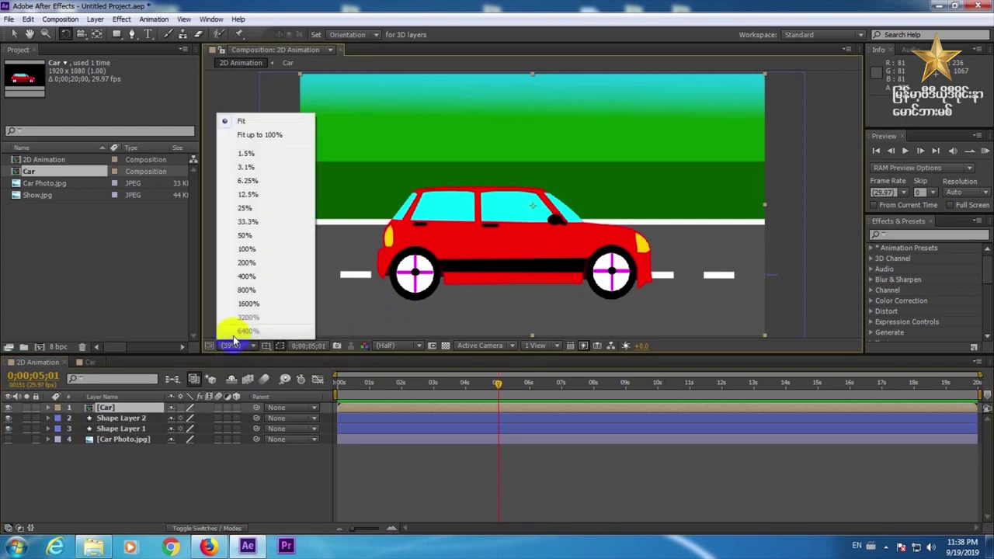
{"action": "left_click", "coordinate": [242, 253]}
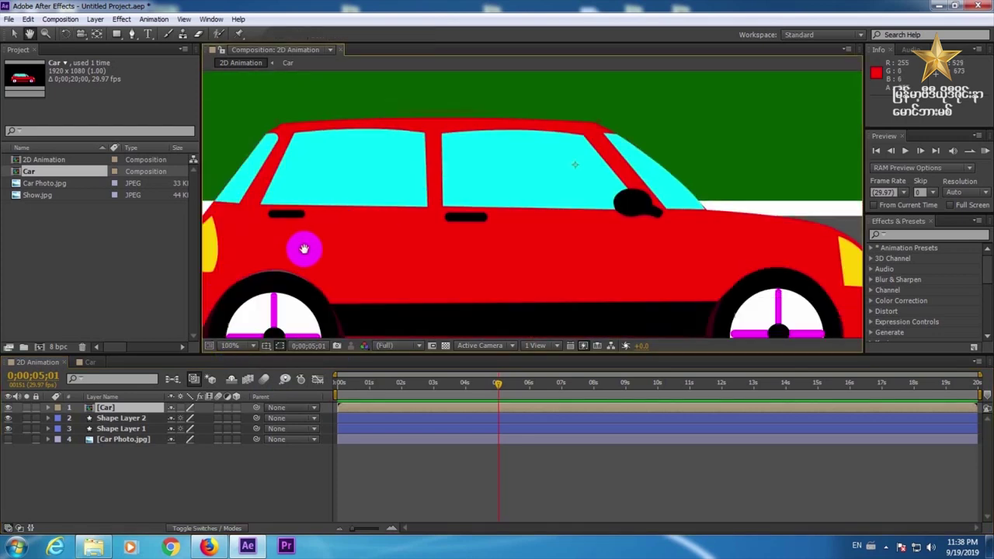
{"action": "left_click_drag", "start_coordinate": [304, 248], "coordinate": [356, 168]}
{"action": "key", "text": "v"}
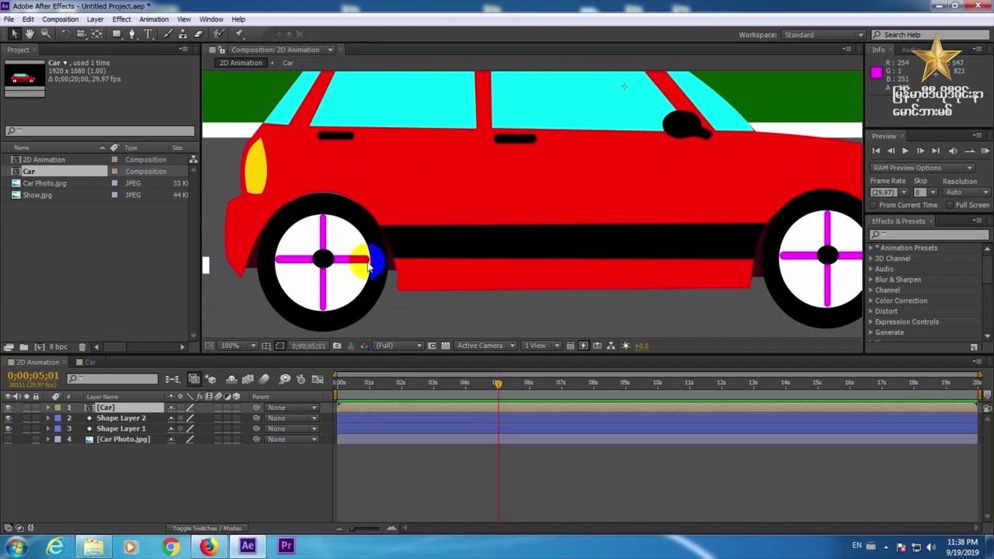
{"action": "left_click", "coordinate": [132, 408]}
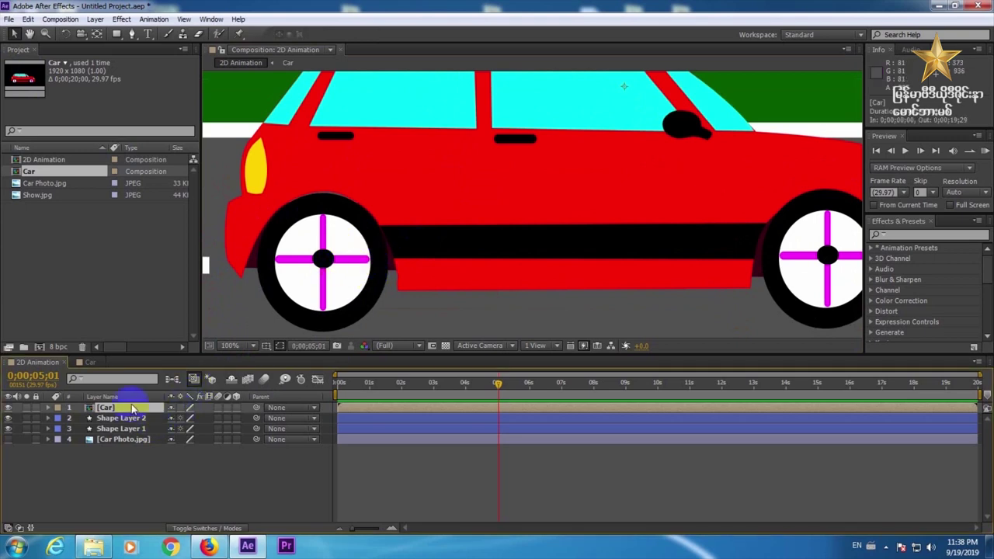
Step: In the Car composition, set the fill of Rectangle 2, the horizontal spoke in the weel cat layer, to black (000000)
{"action": "left_click", "coordinate": [87, 362]}
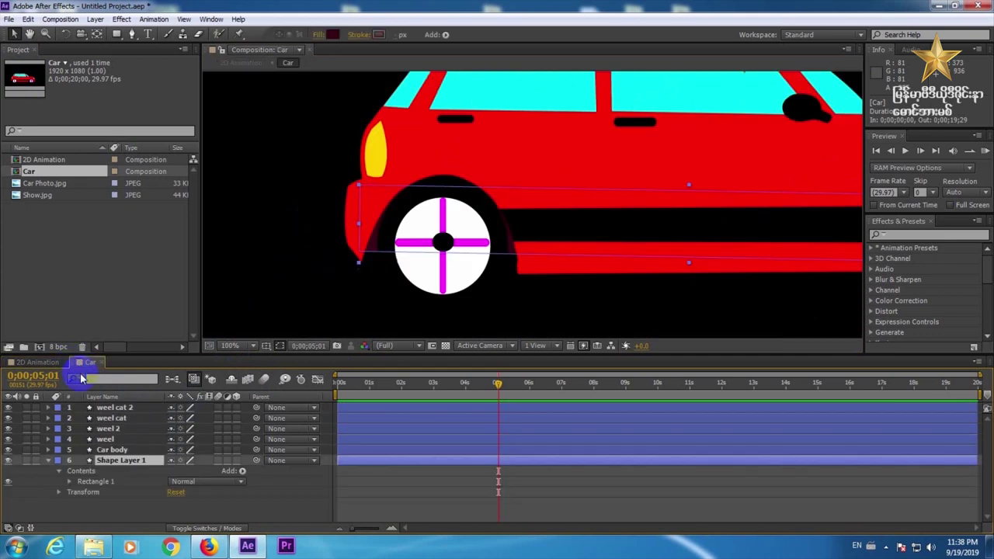
{"action": "left_click", "coordinate": [114, 408]}
{"action": "left_click", "coordinate": [112, 427]}
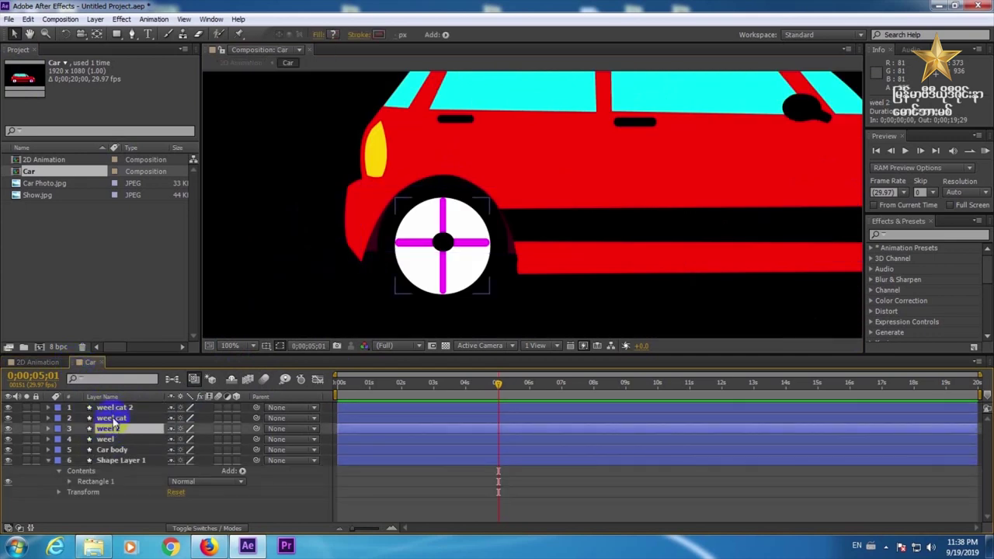
{"action": "left_click", "coordinate": [115, 419]}
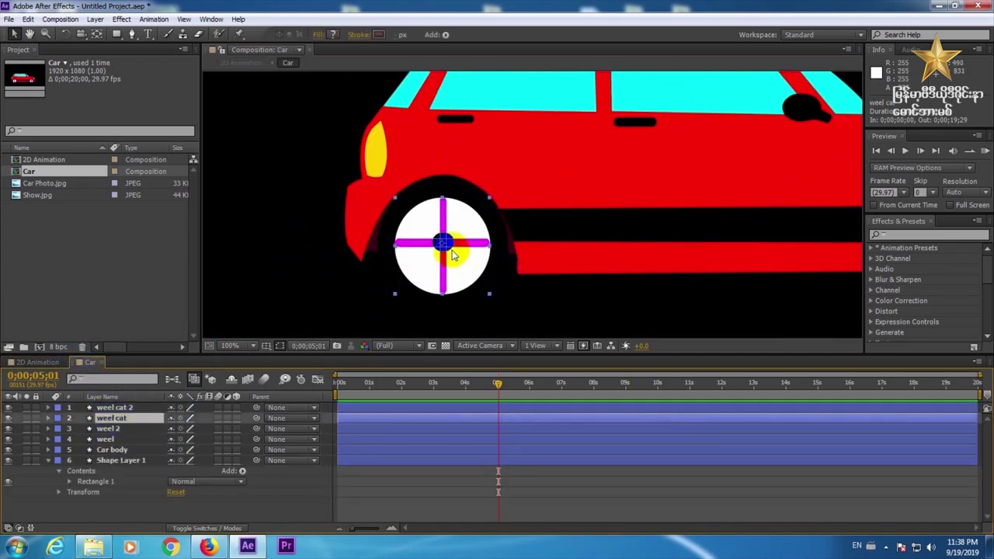
{"action": "left_click", "coordinate": [47, 419]}
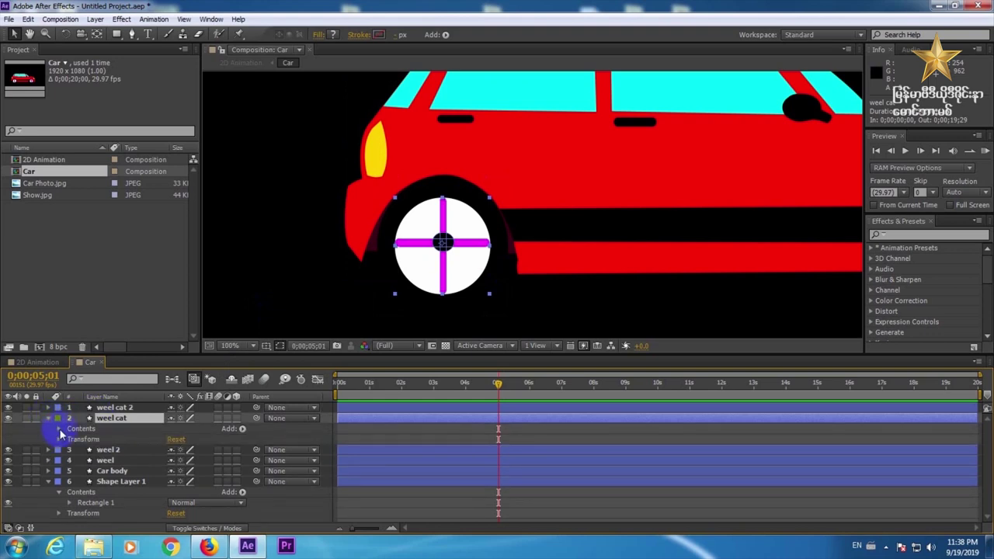
{"action": "left_click", "coordinate": [59, 428]}
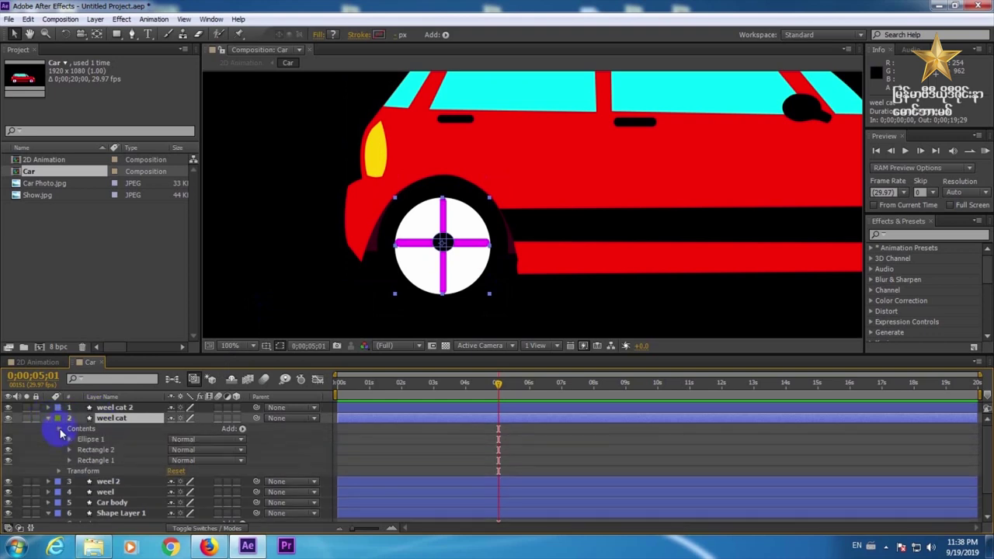
{"action": "left_click", "coordinate": [97, 450]}
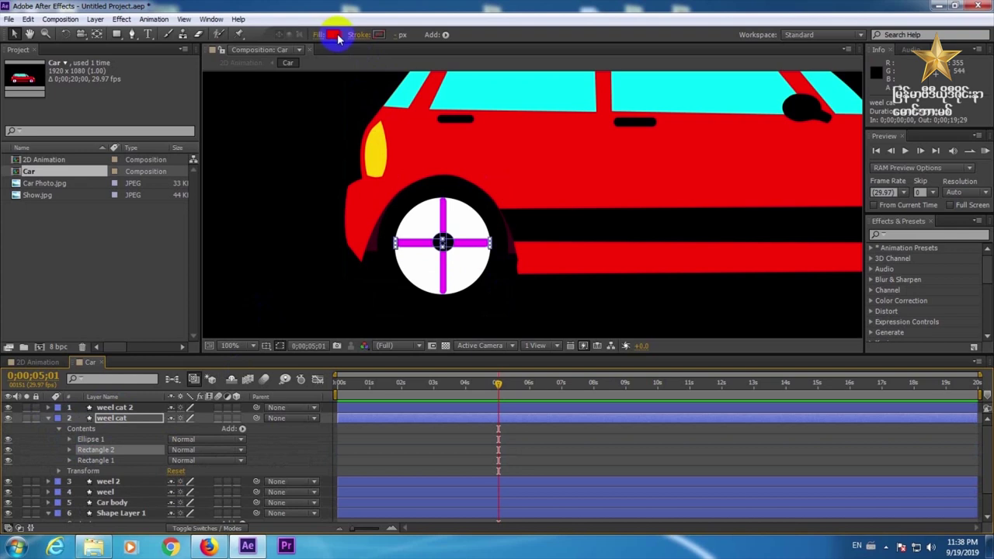
{"action": "left_click", "coordinate": [332, 34]}
{"action": "left_click_drag", "start_coordinate": [856, 337], "coordinate": [869, 436]}
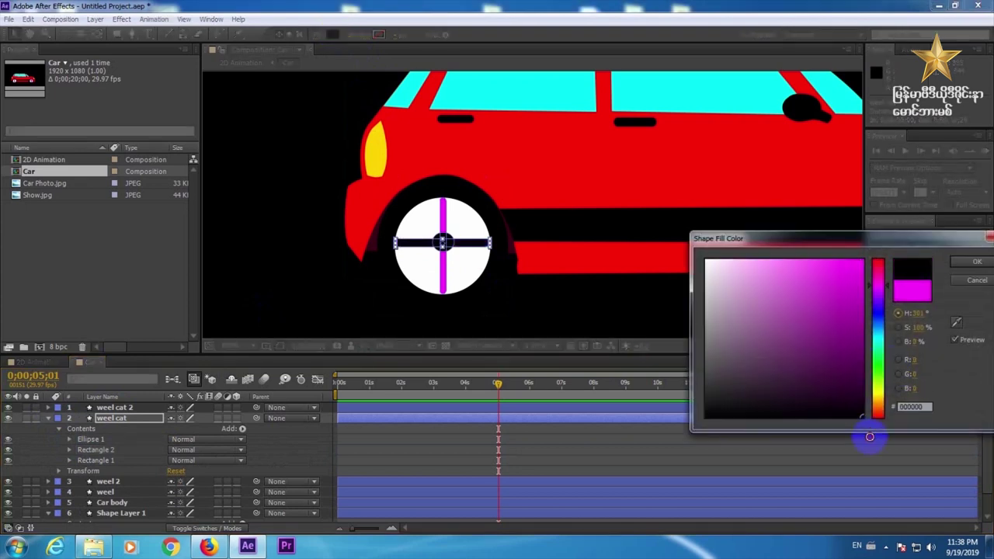
{"action": "left_click", "coordinate": [916, 407]}
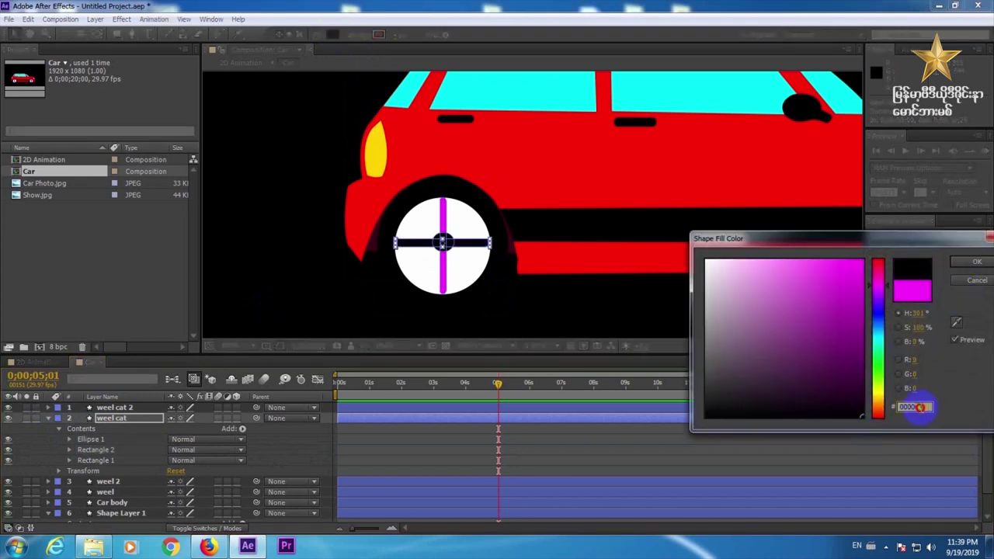
{"action": "left_click", "coordinate": [975, 261]}
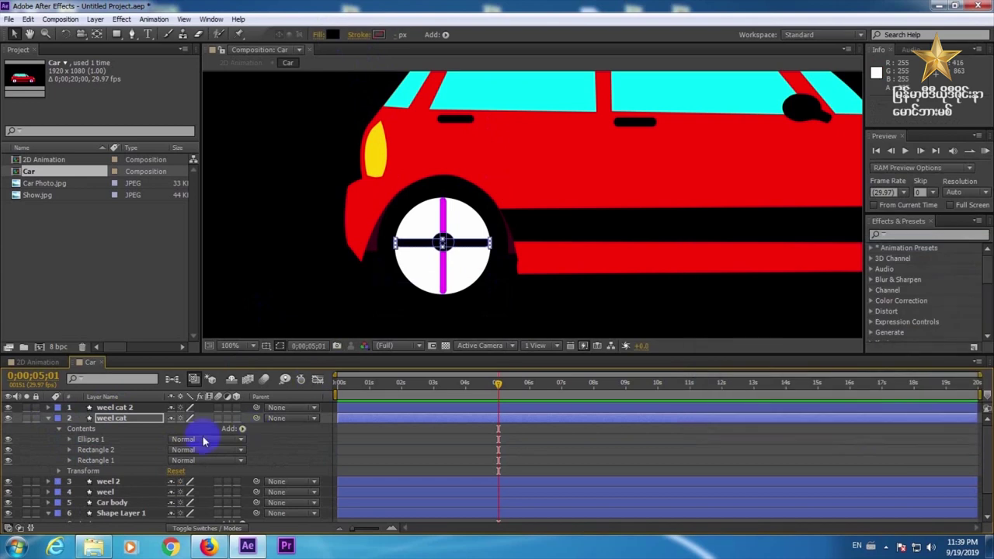
Step: Set the fill of Rectangle 1, the vertical spoke in the weel cat layer, to black (000000) and collapse the layer
{"action": "left_click", "coordinate": [113, 461]}
{"action": "left_click", "coordinate": [334, 34]}
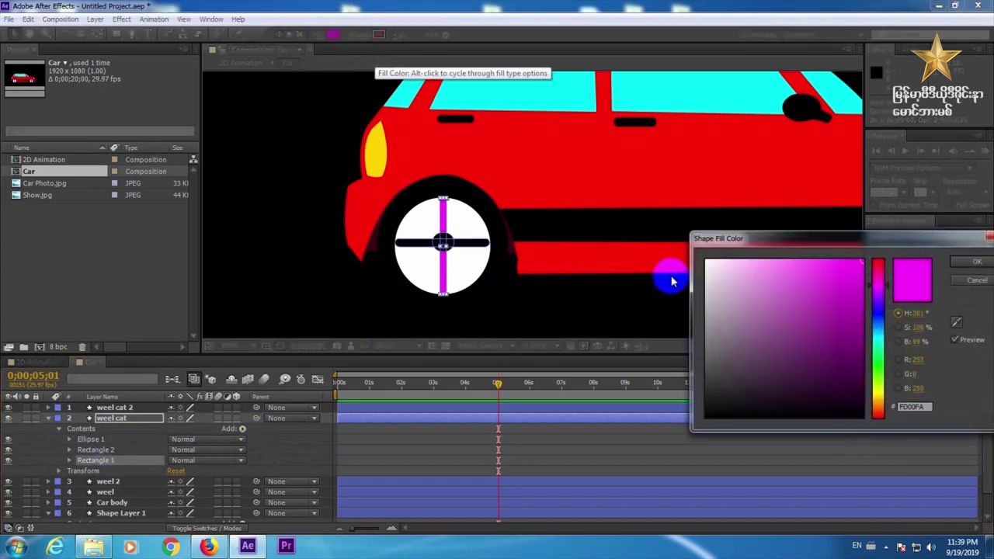
{"action": "left_click_drag", "start_coordinate": [858, 409], "coordinate": [881, 448]}
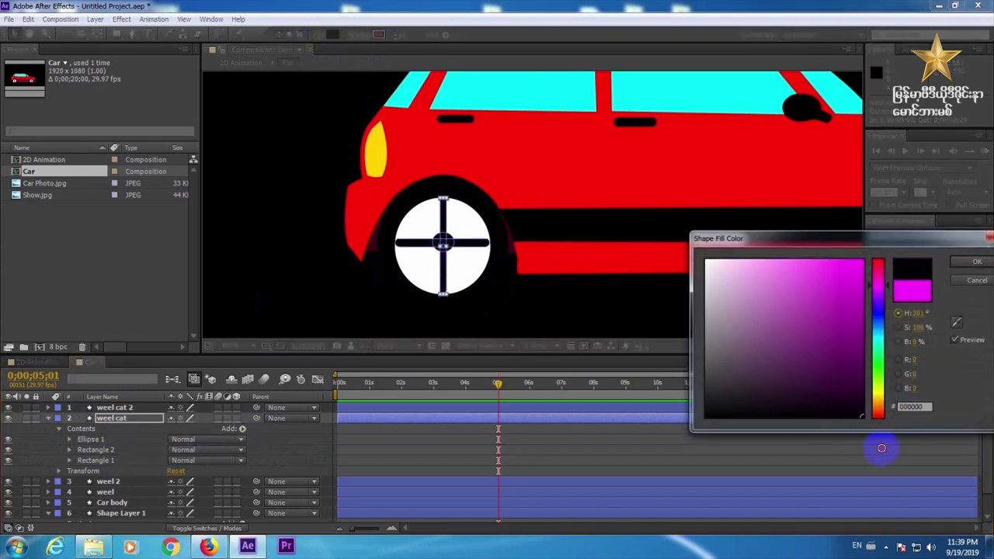
{"action": "left_click", "coordinate": [972, 262]}
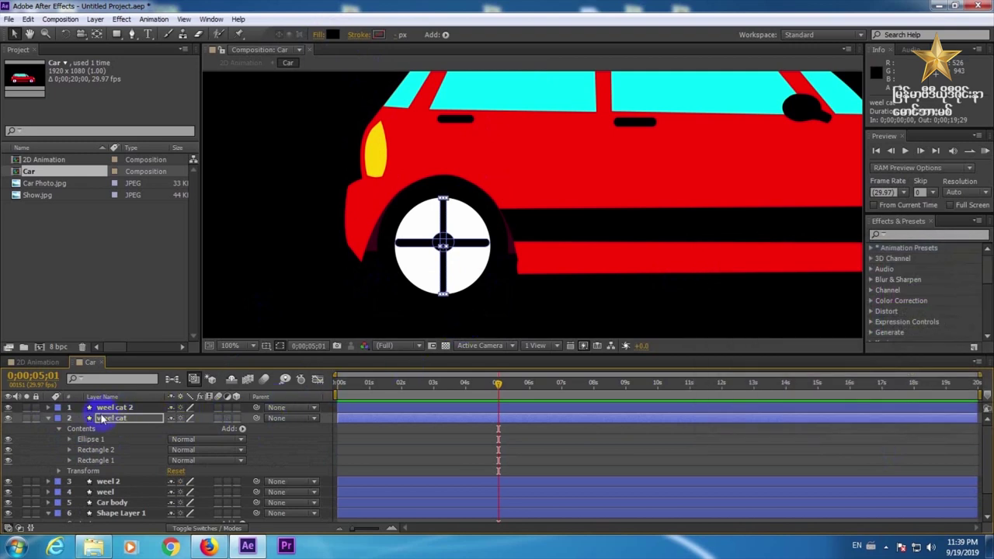
{"action": "left_click", "coordinate": [48, 419]}
{"action": "left_click_drag", "start_coordinate": [583, 257], "coordinate": [416, 221]}
{"action": "left_click", "coordinate": [112, 429]}
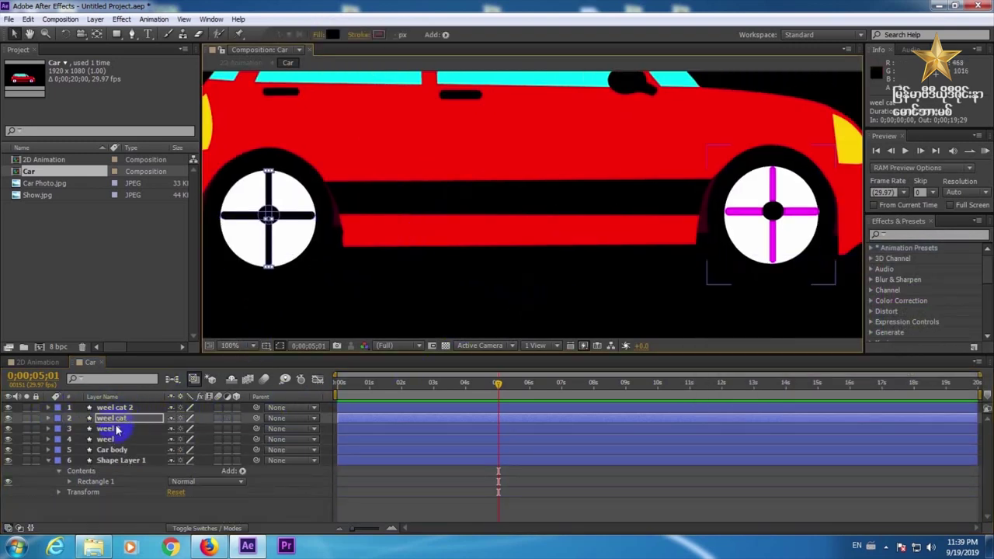
{"action": "left_click", "coordinate": [48, 429]}
{"action": "left_click", "coordinate": [58, 440]}
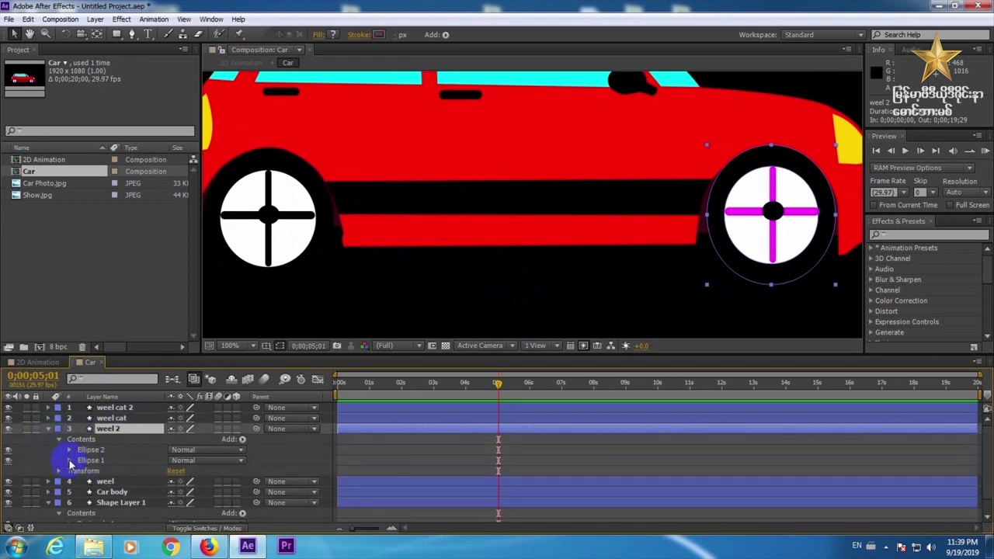
{"action": "left_click", "coordinate": [59, 439]}
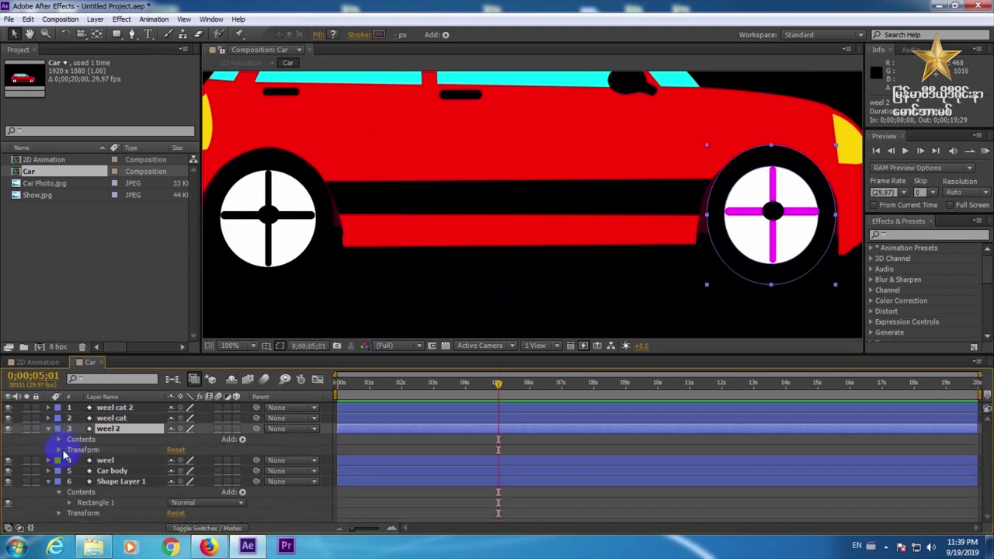
{"action": "left_click", "coordinate": [48, 429]}
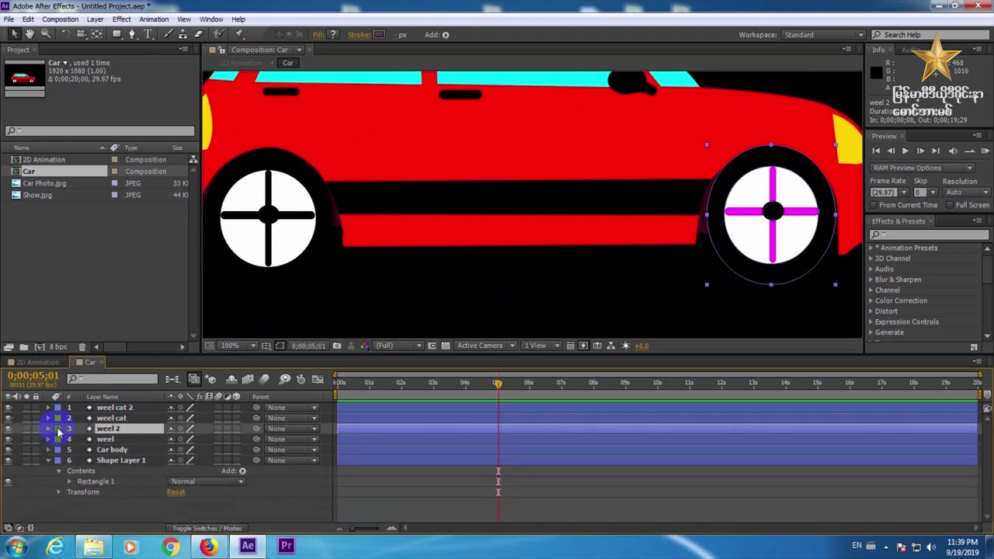
Step: Set the fill of Rectangle 2, the horizontal spoke in the weel cat 2 layer, to black (000000)
{"action": "left_click", "coordinate": [111, 407]}
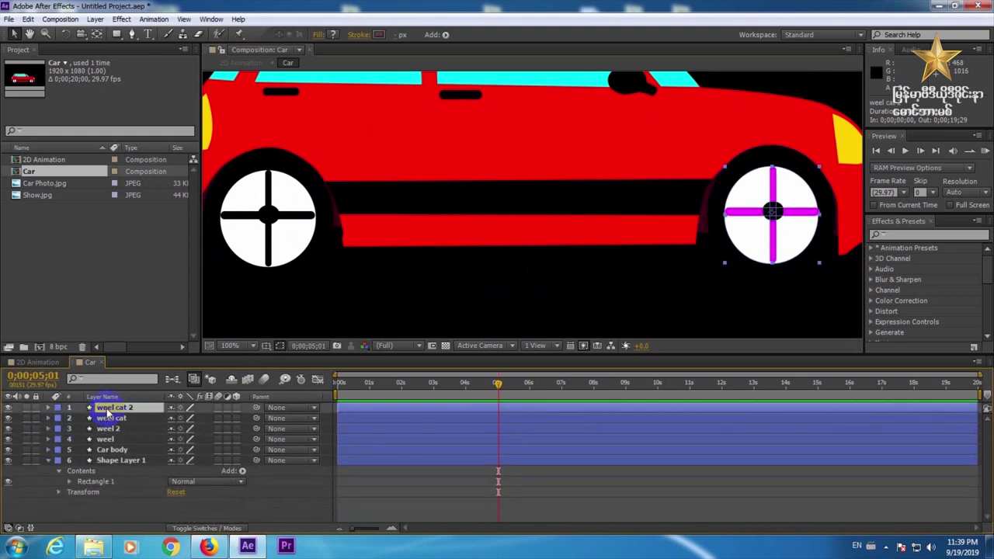
{"action": "left_click", "coordinate": [47, 408]}
{"action": "left_click", "coordinate": [58, 418]}
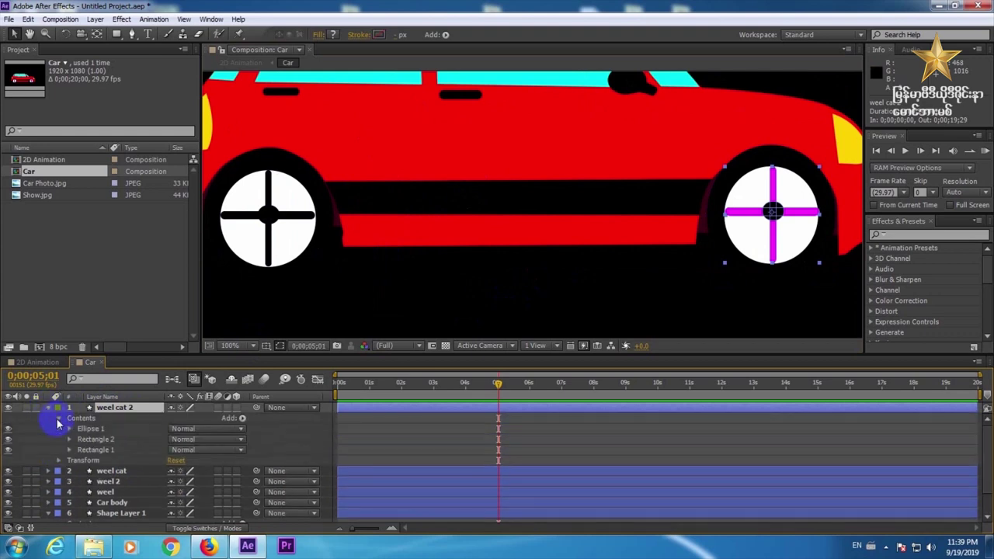
{"action": "left_click", "coordinate": [84, 438]}
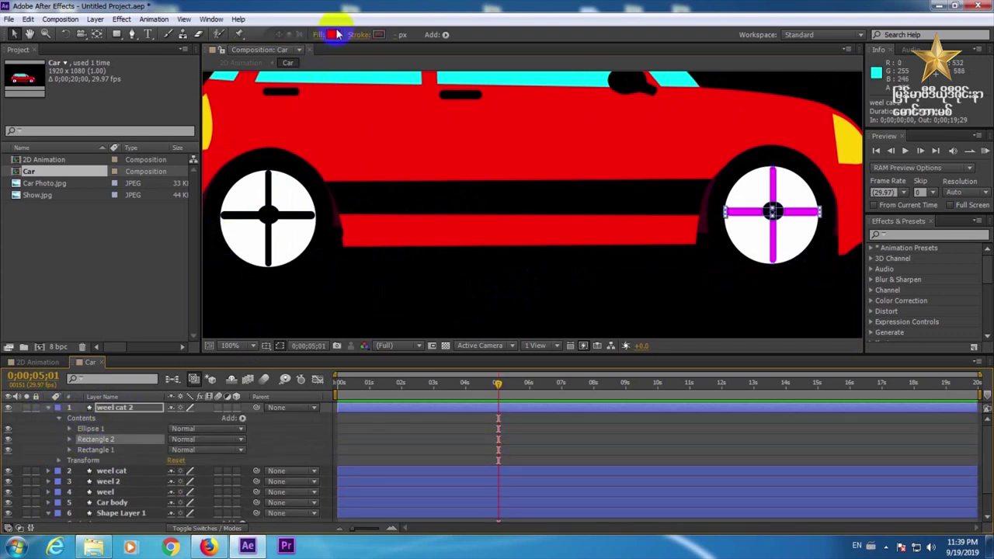
{"action": "left_click", "coordinate": [334, 34]}
{"action": "left_click", "coordinate": [912, 406]}
{"action": "left_click_drag", "start_coordinate": [929, 406], "coordinate": [862, 404]}
{"action": "type", "text": "000000"}
{"action": "left_click", "coordinate": [975, 262]}
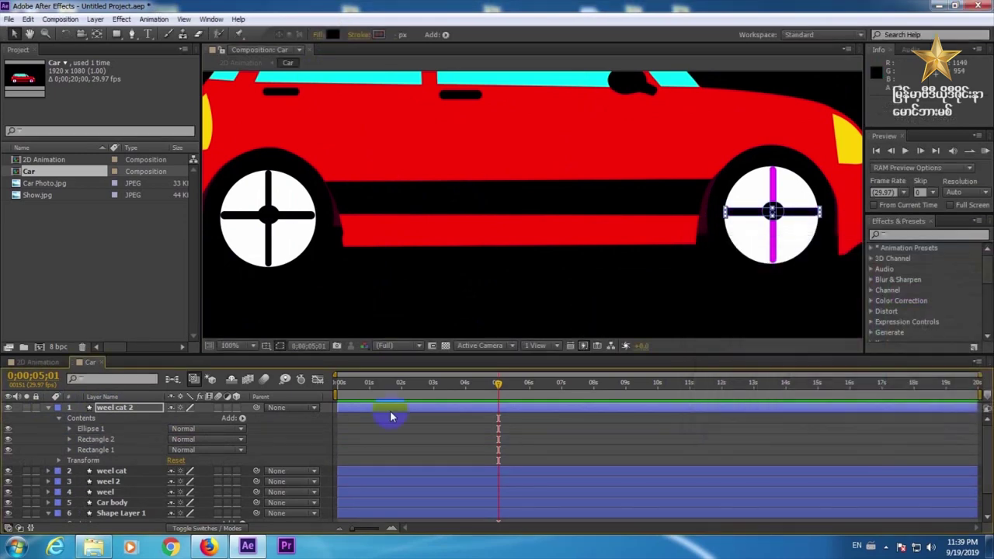
Step: Set the fill of Rectangle 1, the vertical spoke in the weel cat 2 layer, to black (000000)
{"action": "left_click", "coordinate": [97, 453]}
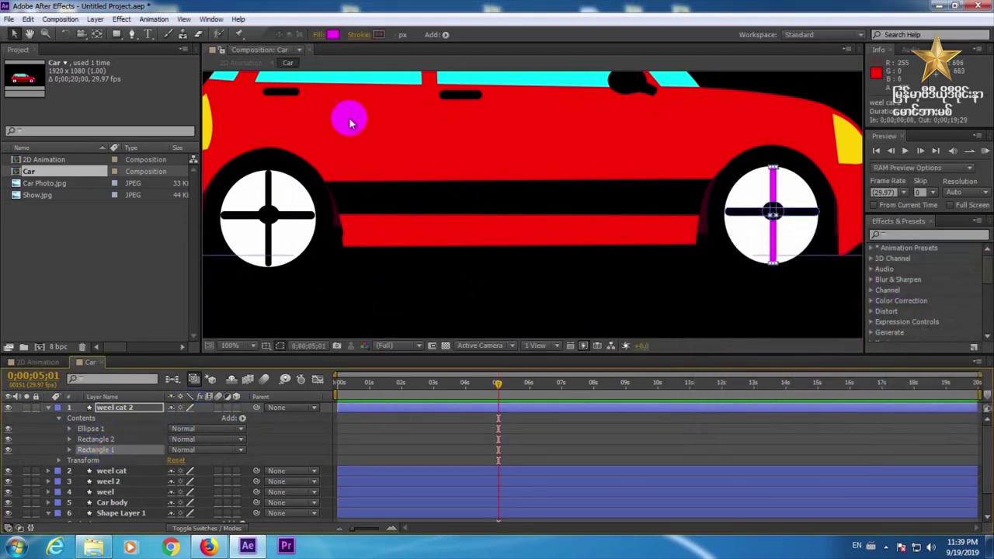
{"action": "left_click", "coordinate": [332, 36]}
{"action": "left_click_drag", "start_coordinate": [923, 406], "coordinate": [889, 402]}
{"action": "type", "text": "000000"}
{"action": "left_click", "coordinate": [965, 263]}
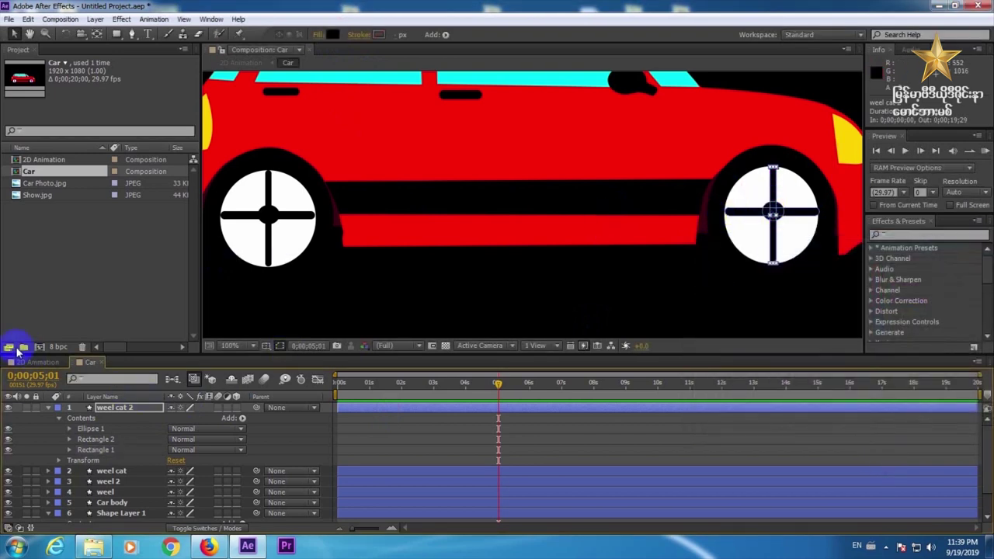
Step: Return to the 2D Animation composition and fit the view up to 100% to examine the whole car with its recolored wheels
{"action": "left_click", "coordinate": [38, 362]}
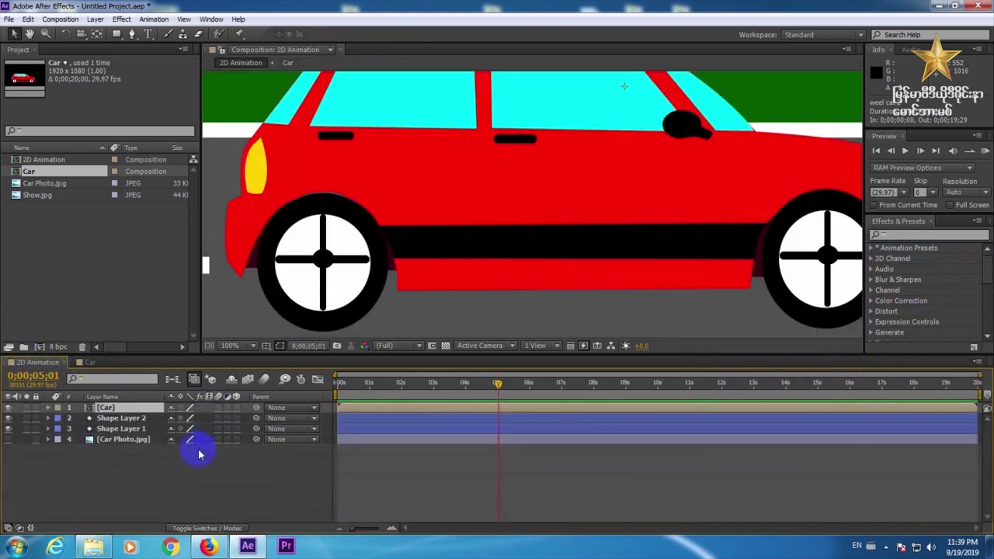
{"action": "left_click", "coordinate": [185, 472]}
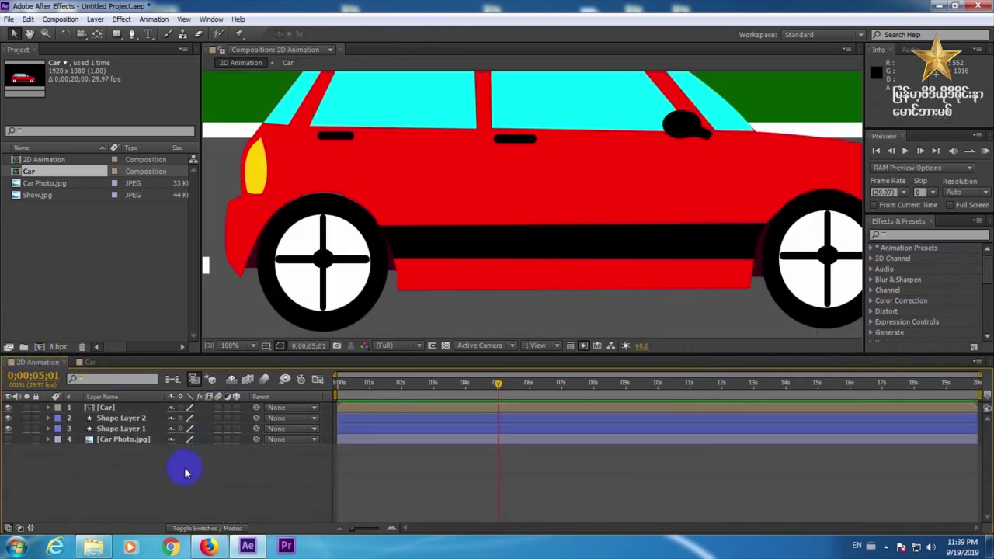
{"action": "left_click", "coordinate": [224, 346]}
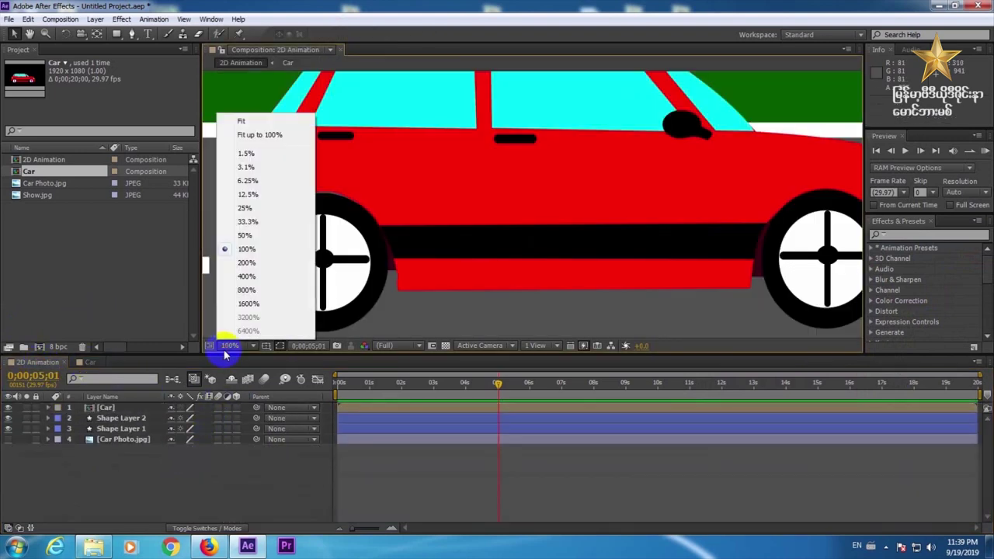
{"action": "left_click", "coordinate": [251, 136]}
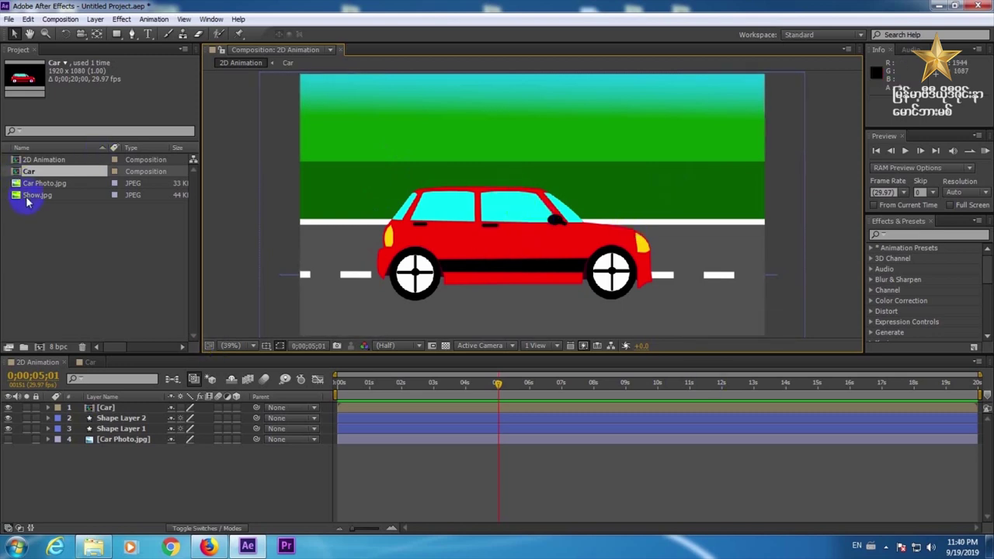
Step: Switch to Windows Explorer, open the Show image to examine the reference scene, then close it and return to After Effects
{"action": "left_click", "coordinate": [93, 547]}
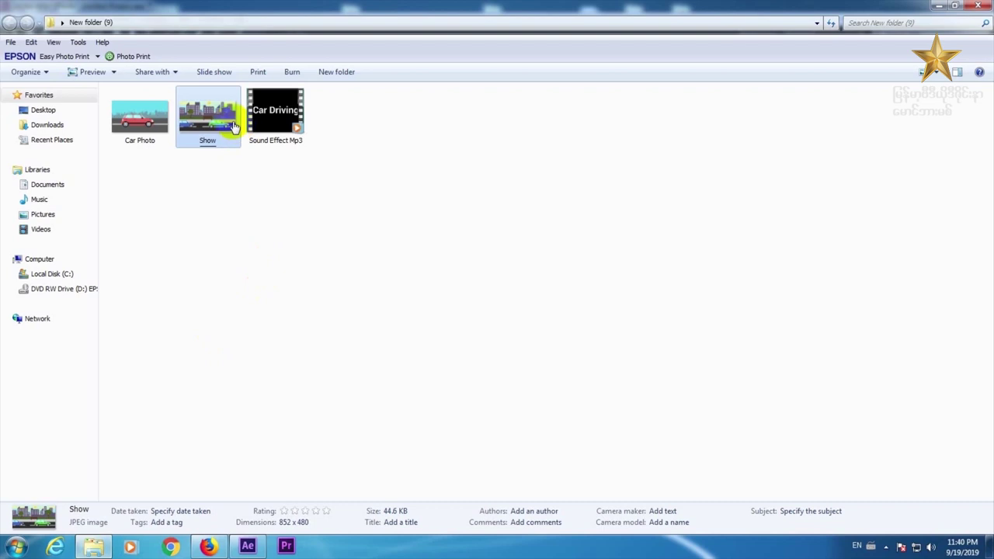
{"action": "double_click", "coordinate": [223, 126]}
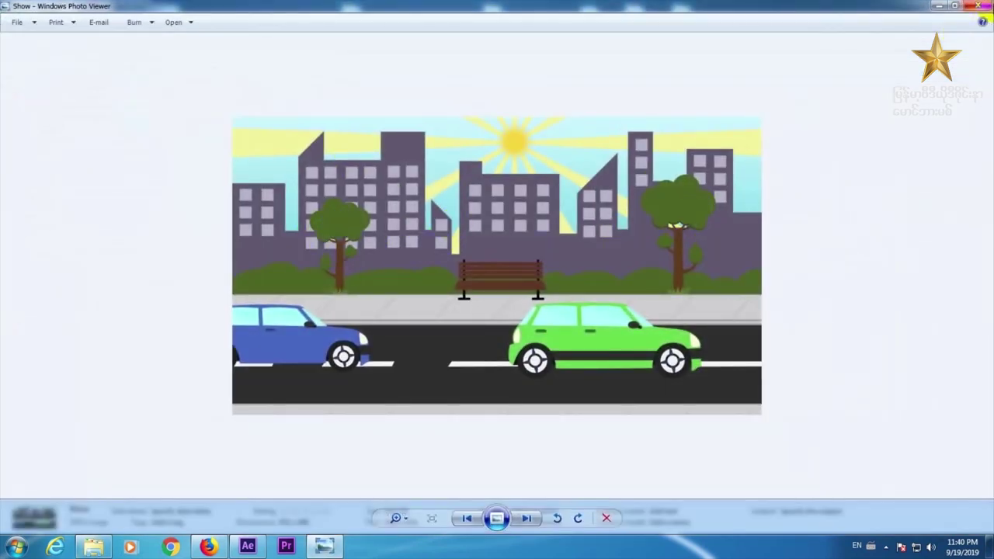
{"action": "left_click", "coordinate": [976, 6]}
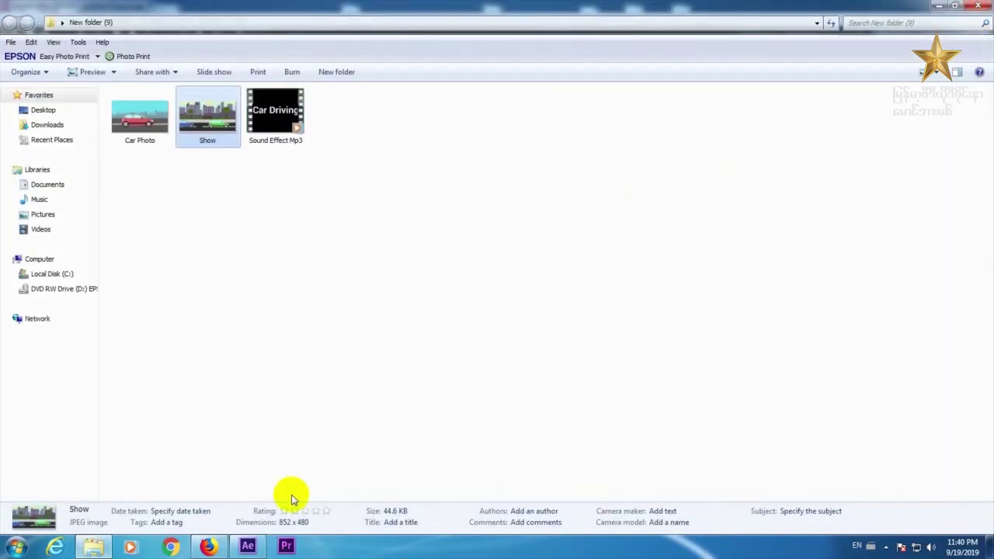
{"action": "left_click", "coordinate": [247, 547]}
Step: Move the current time to 0;00;00;00, go to the Car composition and collapse the weel cat 2 layer
{"action": "left_click_drag", "start_coordinate": [366, 382], "coordinate": [315, 393]}
{"action": "left_click", "coordinate": [121, 419]}
{"action": "left_click", "coordinate": [90, 361]}
{"action": "left_click", "coordinate": [286, 201]}
{"action": "left_click", "coordinate": [209, 171]}
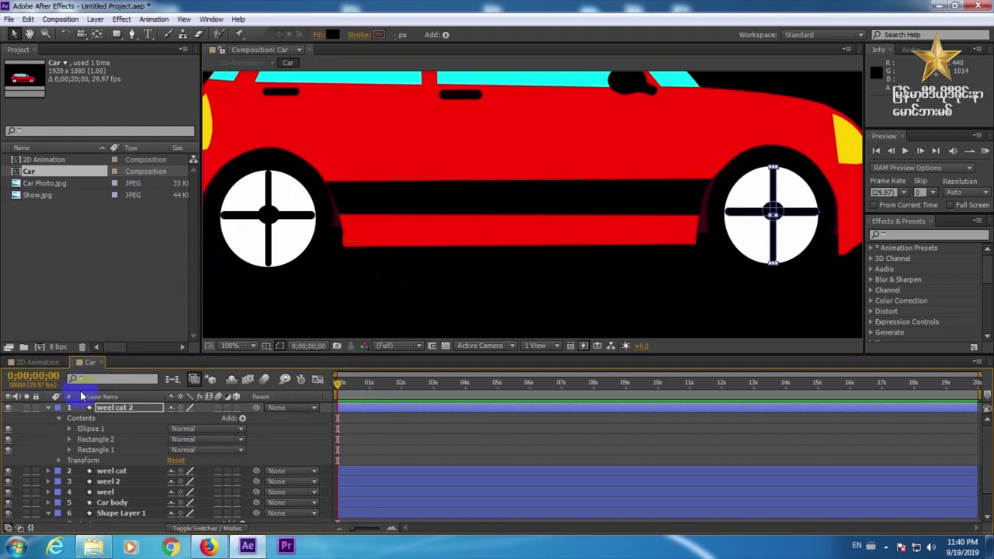
{"action": "left_click", "coordinate": [49, 412]}
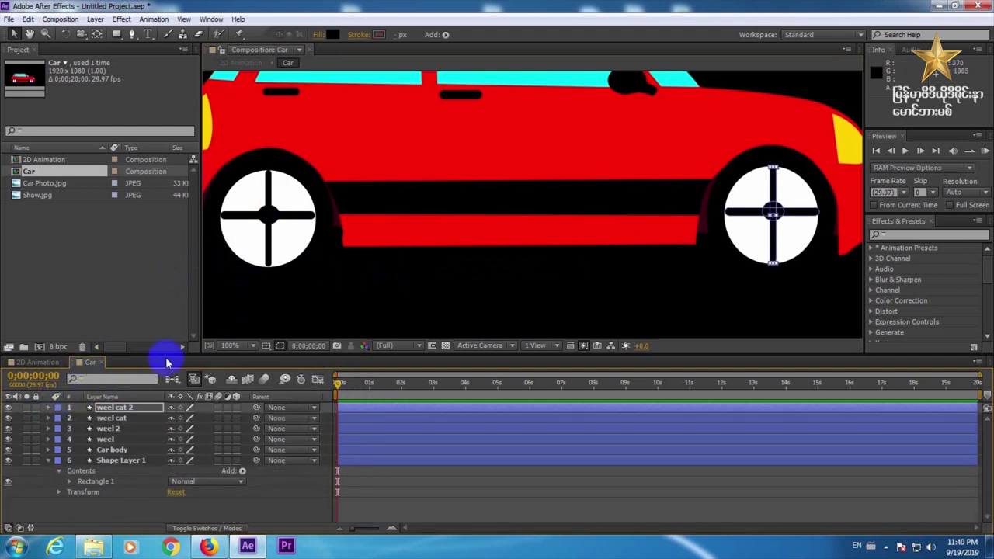
Step: Keyframe weel cat's rotation from 0° at 0;00;00;00 to 0x+188.0° at 0;00;19;29
{"action": "left_click", "coordinate": [114, 419]}
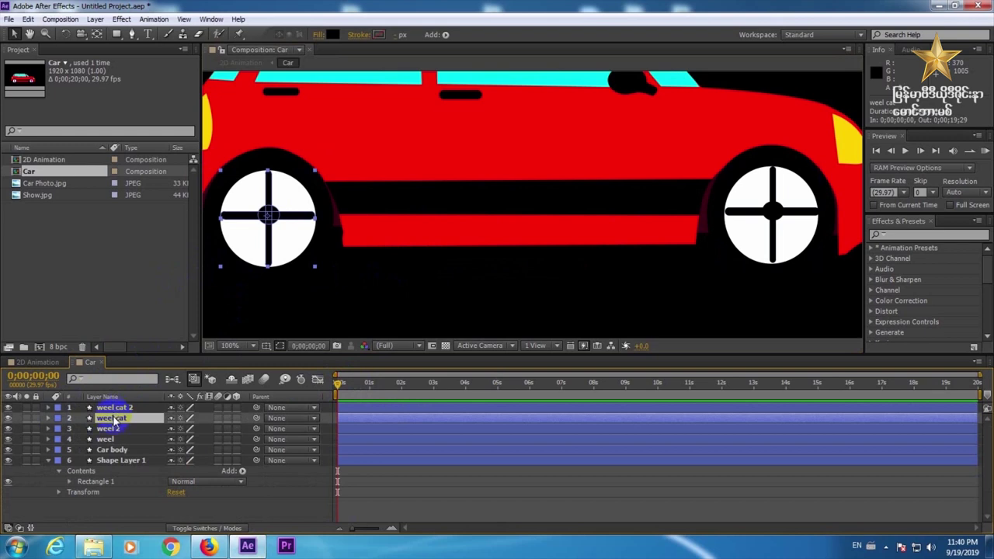
{"action": "key", "text": "r"}
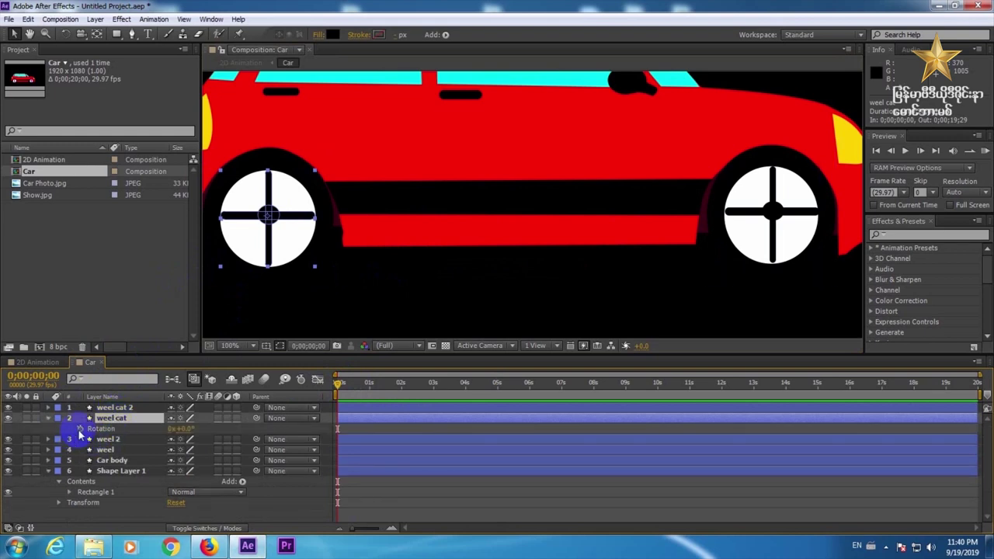
{"action": "left_click", "coordinate": [80, 429]}
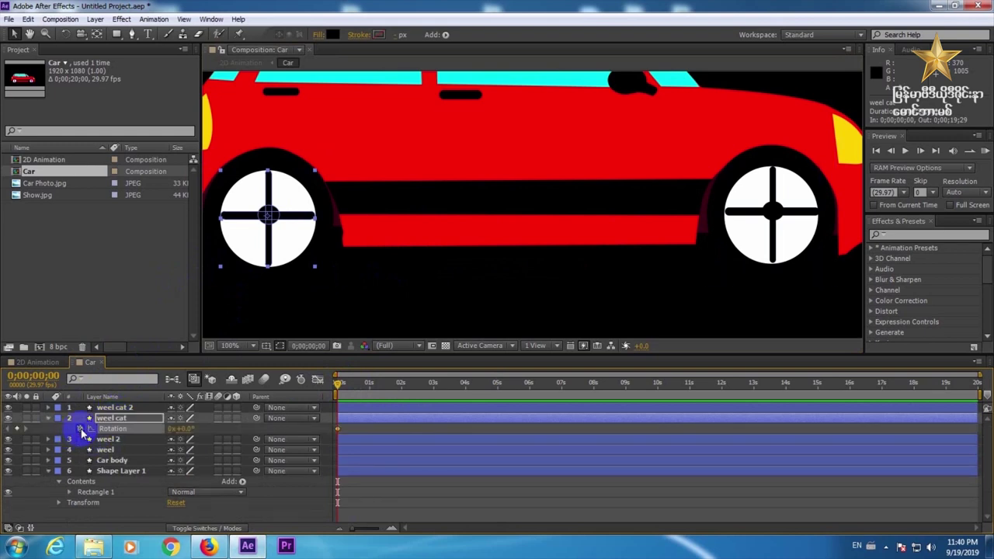
{"action": "left_click", "coordinate": [978, 384]}
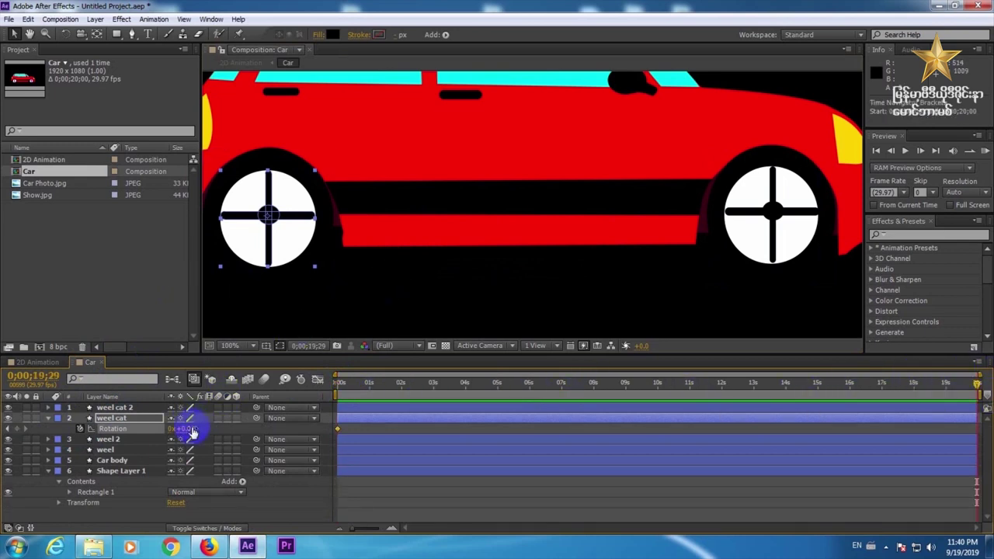
{"action": "left_click_drag", "start_coordinate": [186, 428], "coordinate": [334, 461]}
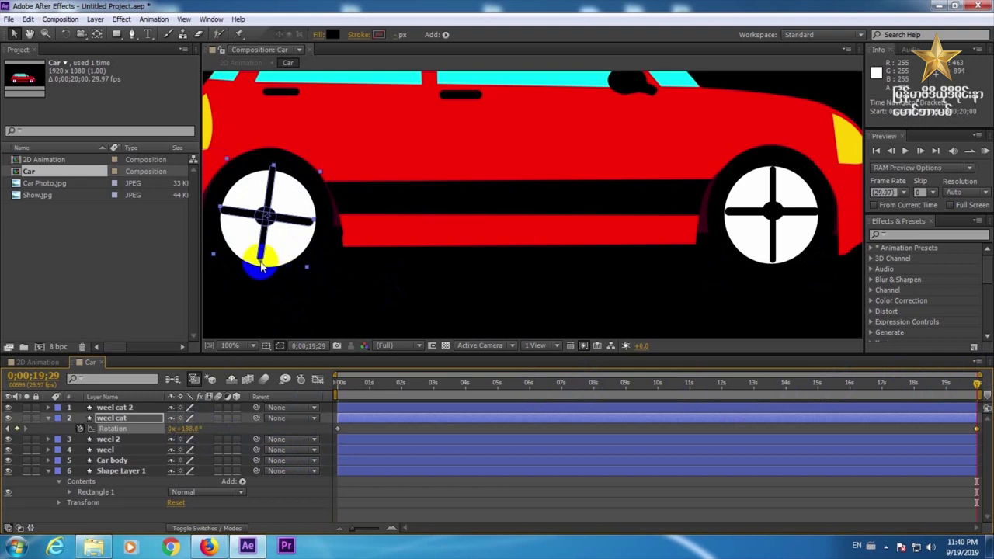
Step: Shift the weel cat spokes by about 2, 8 px on the rear wheel and widen them horizontally by about 7%
{"action": "left_click_drag", "start_coordinate": [261, 266], "coordinate": [264, 258]}
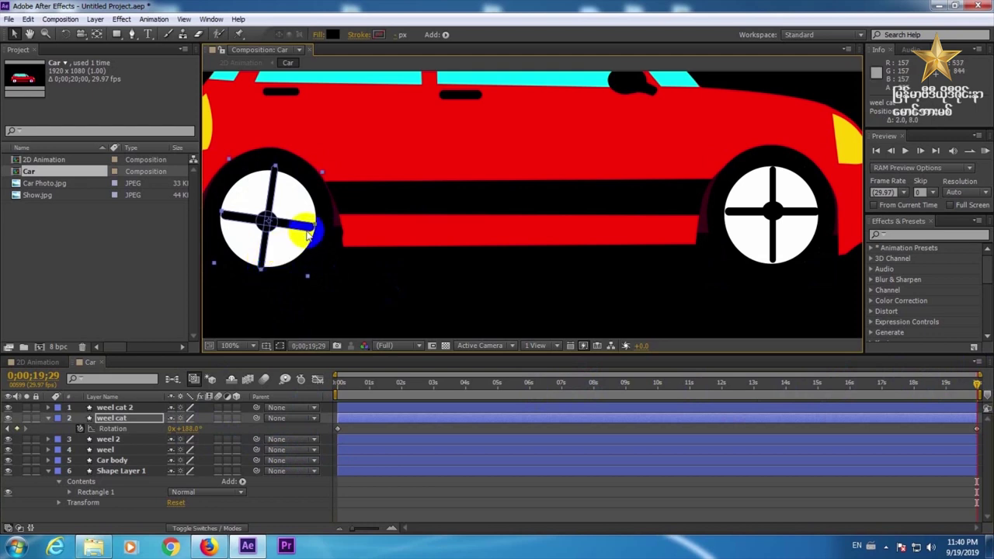
{"action": "left_click_drag", "start_coordinate": [314, 229], "coordinate": [316, 230]}
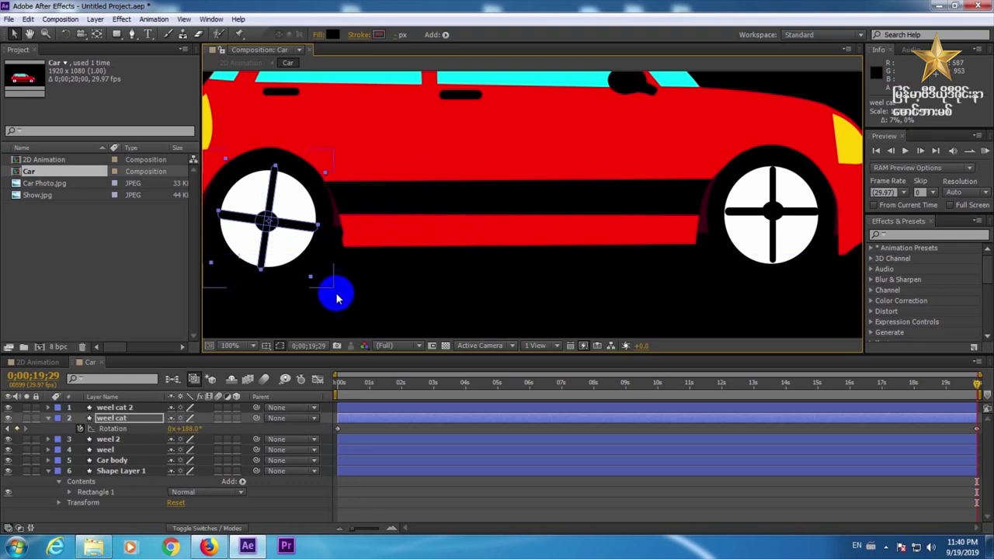
{"action": "left_click", "coordinate": [388, 499]}
{"action": "left_click", "coordinate": [382, 440]}
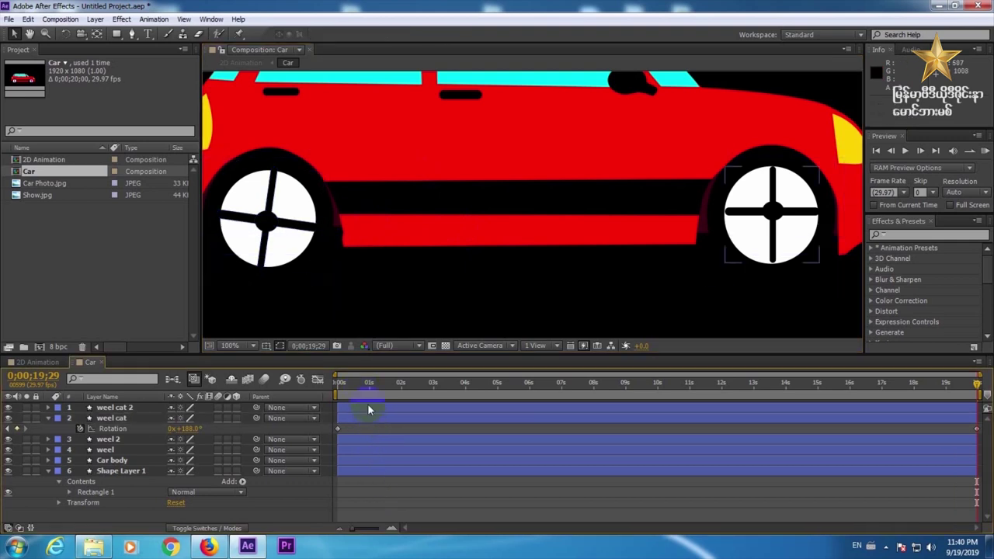
Step: Return to 0;00;00;00 and stretch the weel cat spokes slightly in height and by about 5% in width to reach the tire
{"action": "left_click_drag", "start_coordinate": [351, 384], "coordinate": [229, 399]}
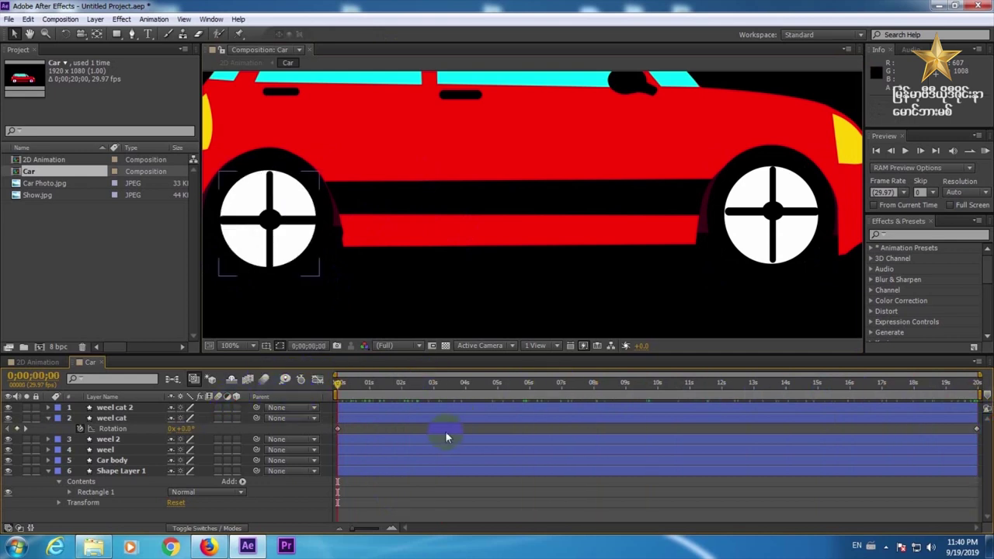
{"action": "left_click", "coordinate": [370, 418]}
{"action": "left_click", "coordinate": [269, 173]}
{"action": "left_click_drag", "start_coordinate": [269, 173], "coordinate": [270, 169]}
{"action": "left_click_drag", "start_coordinate": [318, 225], "coordinate": [322, 226]}
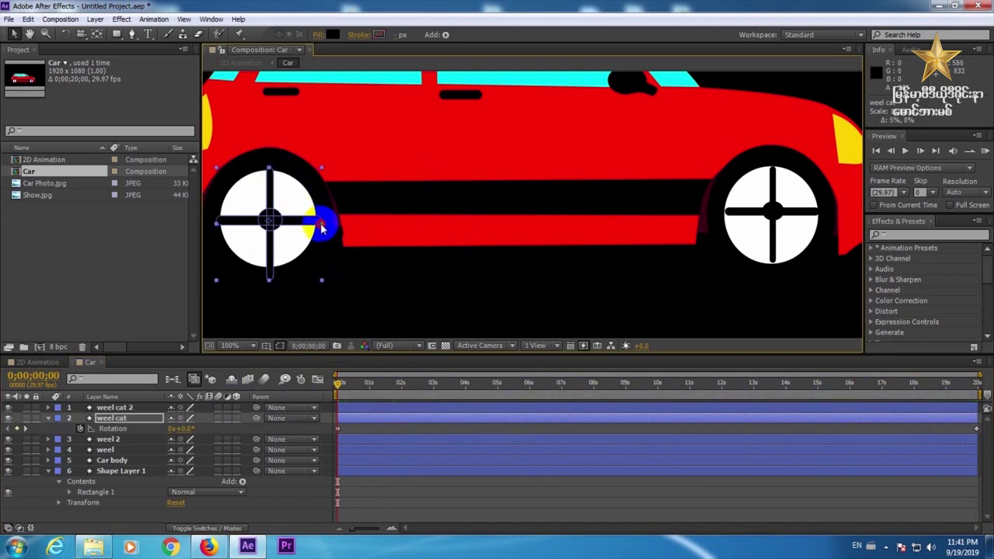
Step: Set weel cat's rotation at 0;00;19;29 to 100 full revolutions plus 188°
{"action": "left_click_drag", "start_coordinate": [338, 383], "coordinate": [980, 393]}
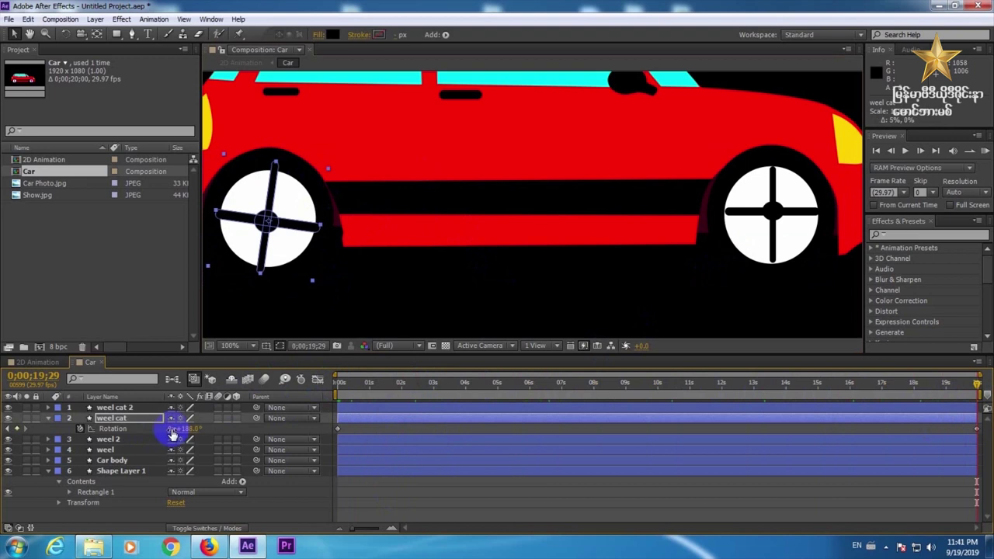
{"action": "left_click", "coordinate": [219, 434]}
Step: Enlarge the weel cat 2 spokes to overlap the front tire's inner edge and nudge them into position over the wheel
{"action": "left_click", "coordinate": [142, 411]}
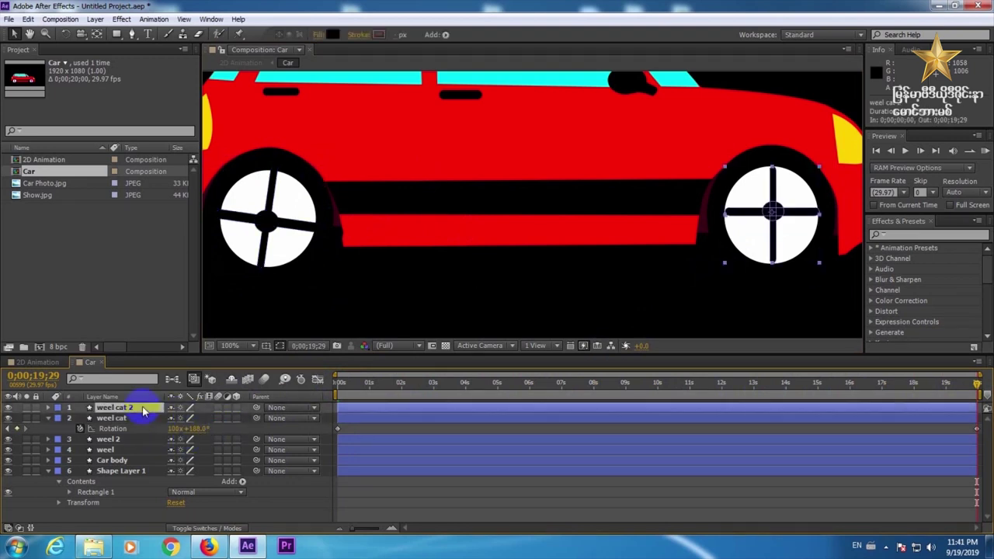
{"action": "left_click", "coordinate": [771, 265]}
{"action": "left_click_drag", "start_coordinate": [772, 263], "coordinate": [772, 270]}
{"action": "left_click_drag", "start_coordinate": [726, 215], "coordinate": [720, 215]}
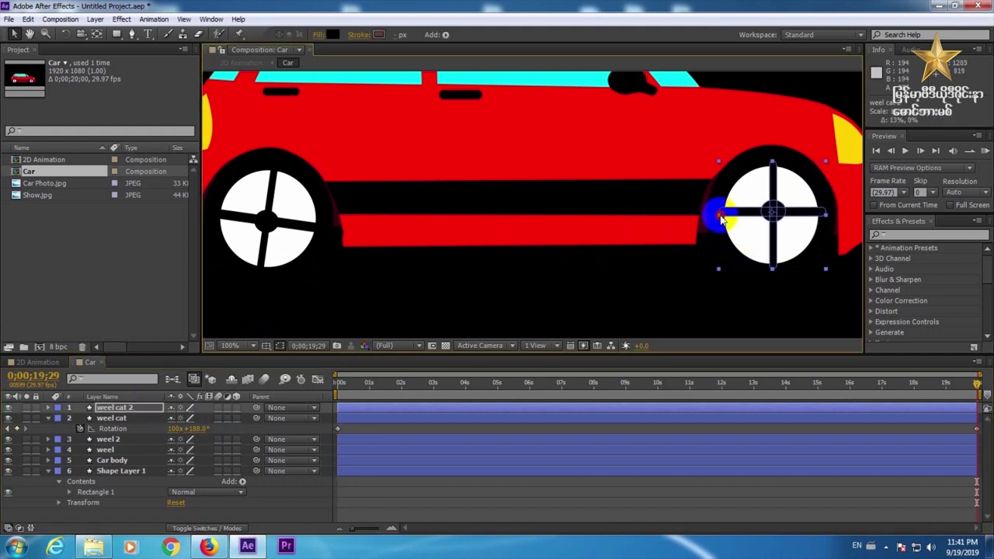
{"action": "left_click_drag", "start_coordinate": [769, 163], "coordinate": [771, 164]}
{"action": "left_click_drag", "start_coordinate": [720, 215], "coordinate": [723, 213]}
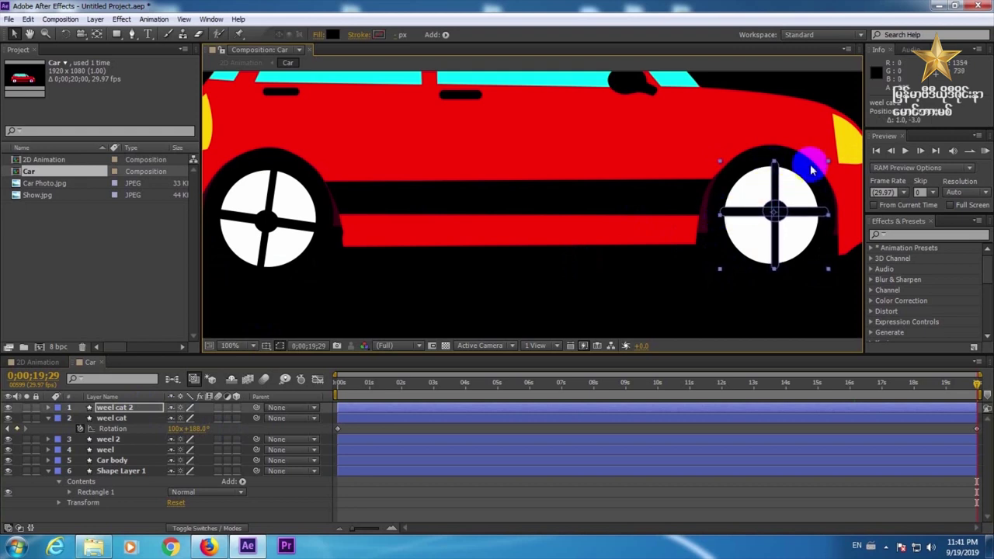
{"action": "mouse_move", "coordinate": [829, 165]}
{"action": "left_mouse_down"}
{"action": "mouse_move", "coordinate": [824, 177]}
{"action": "mouse_move", "coordinate": [826, 164]}
{"action": "left_mouse_up"}
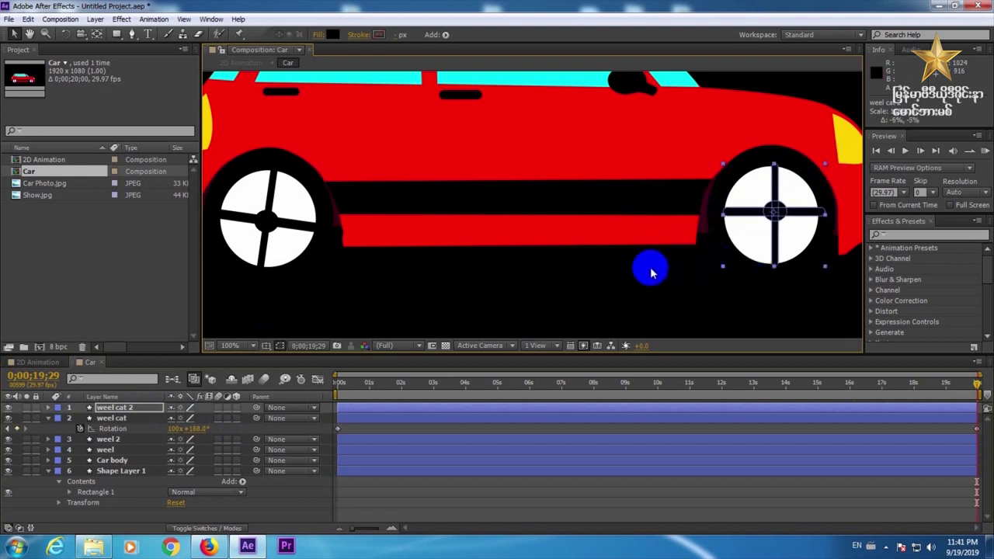
Step: Enable rotation keyframes for weel cat 2 at 0;00;00;00 and set its rotation at 0;00;19;29 to 100x+188.0°
{"action": "left_click", "coordinate": [129, 409]}
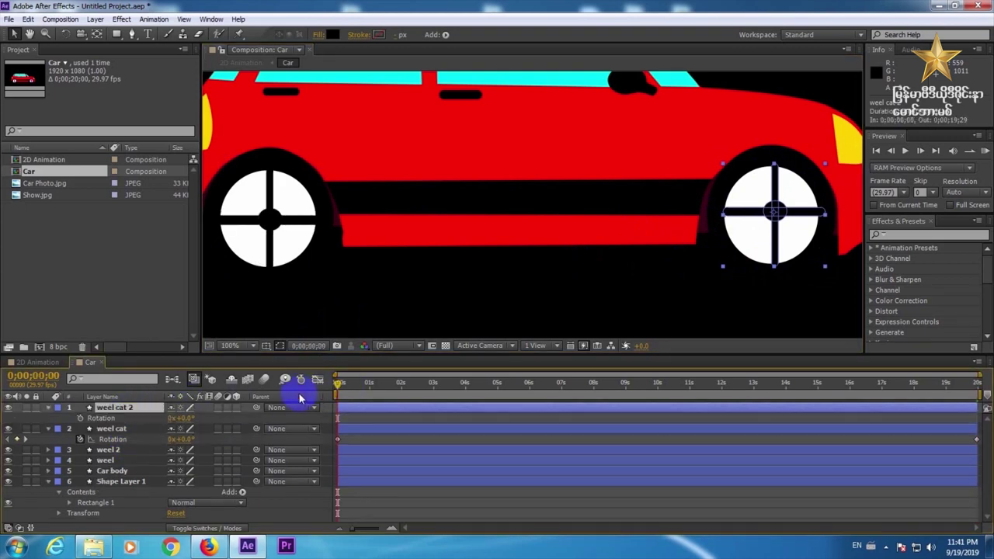
{"action": "key", "text": "r"}
{"action": "left_click", "coordinate": [79, 419]}
{"action": "left_click_drag", "start_coordinate": [912, 390], "coordinate": [980, 386]}
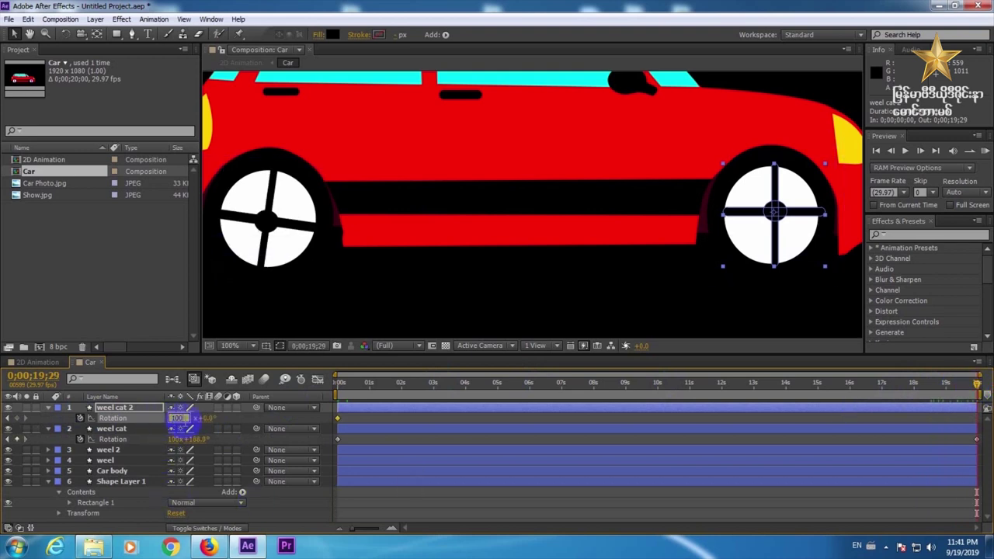
{"action": "key", "text": "Return"}
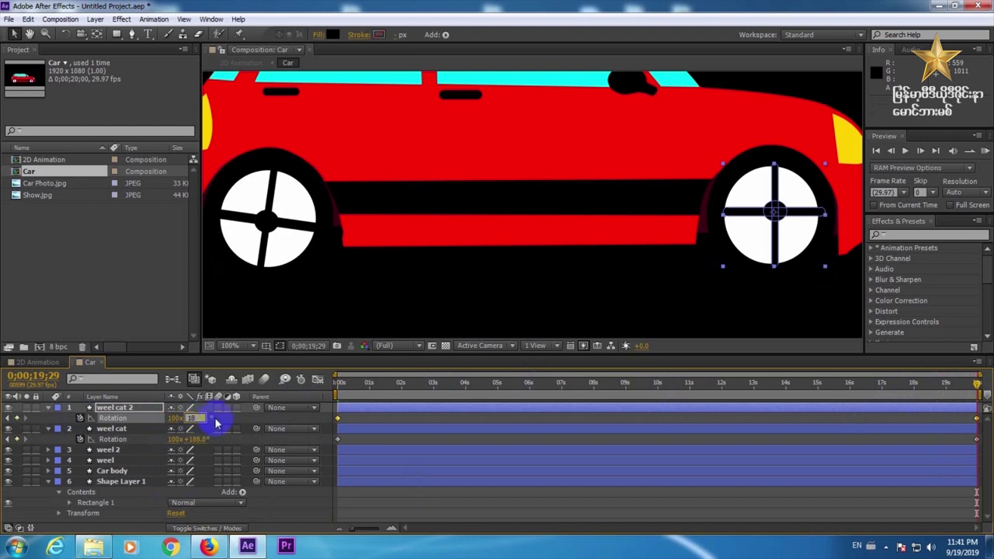
{"action": "left_click", "coordinate": [227, 422]}
Step: Scrub through the wheel rotation, then set weel cat 2's starting rotation keyframe at 0;00;00;00 to 0x+0.0°
{"action": "left_click_drag", "start_coordinate": [379, 384], "coordinate": [624, 384]}
{"action": "left_click_drag", "start_coordinate": [718, 422], "coordinate": [872, 414]}
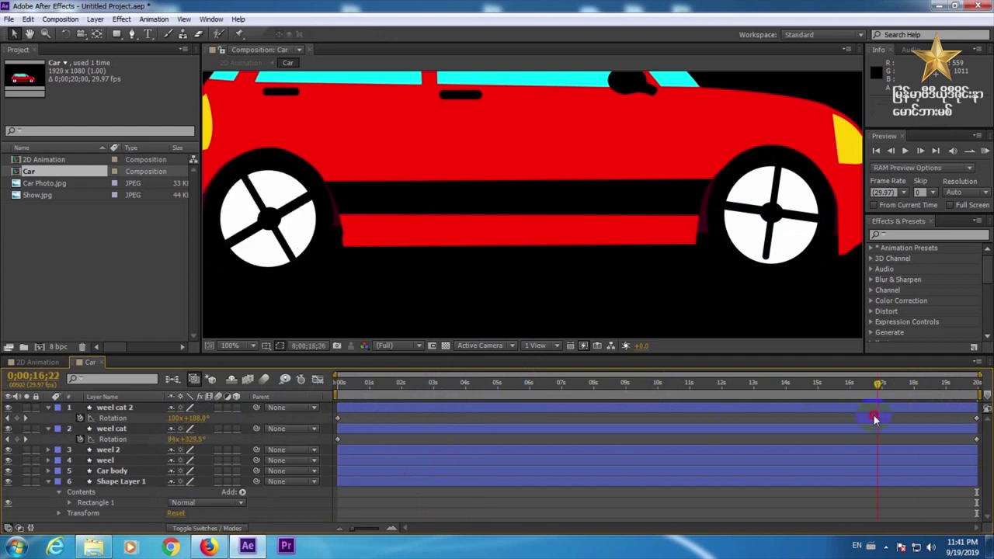
{"action": "left_click", "coordinate": [513, 407]}
{"action": "left_click_drag", "start_coordinate": [497, 390], "coordinate": [254, 390]}
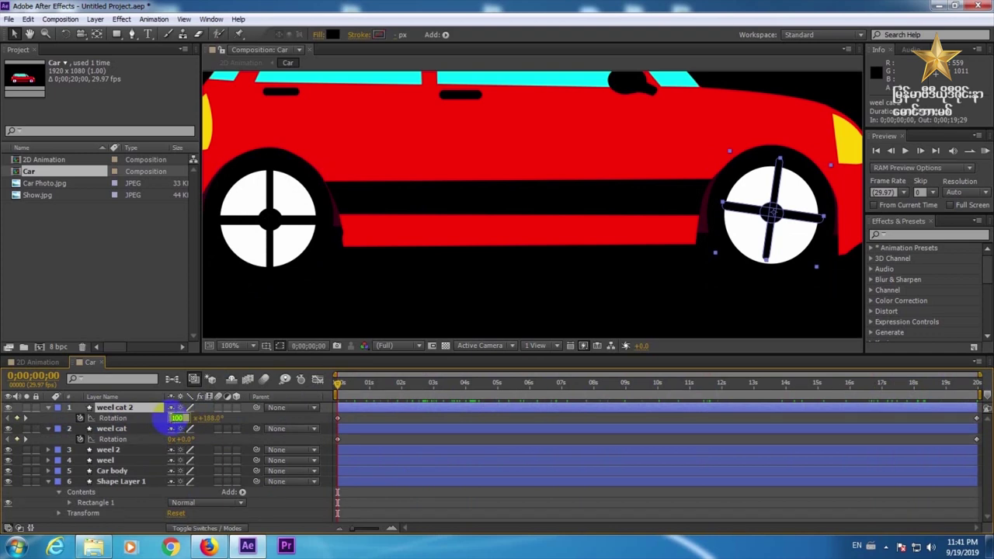
{"action": "left_click", "coordinate": [207, 420]}
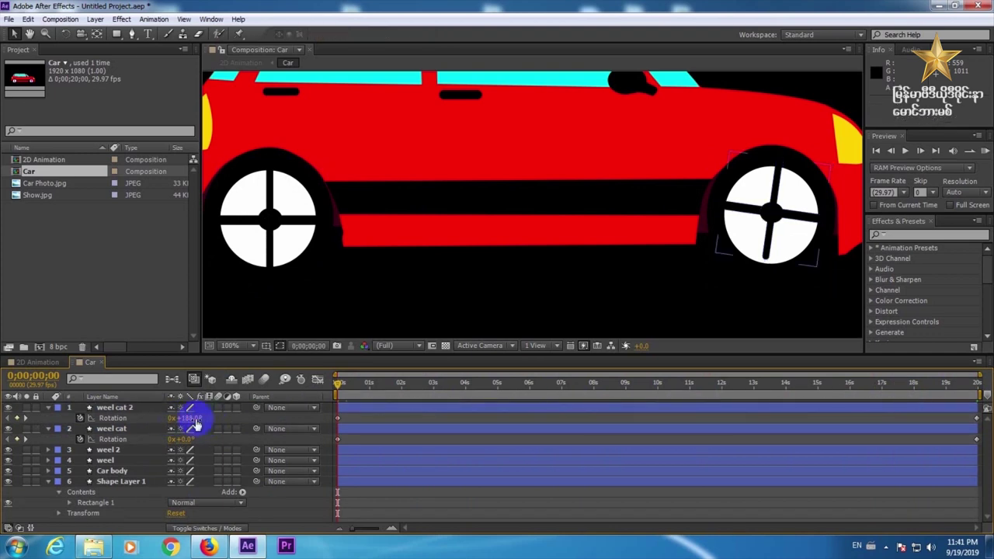
{"action": "key", "text": "ctrl+z"}
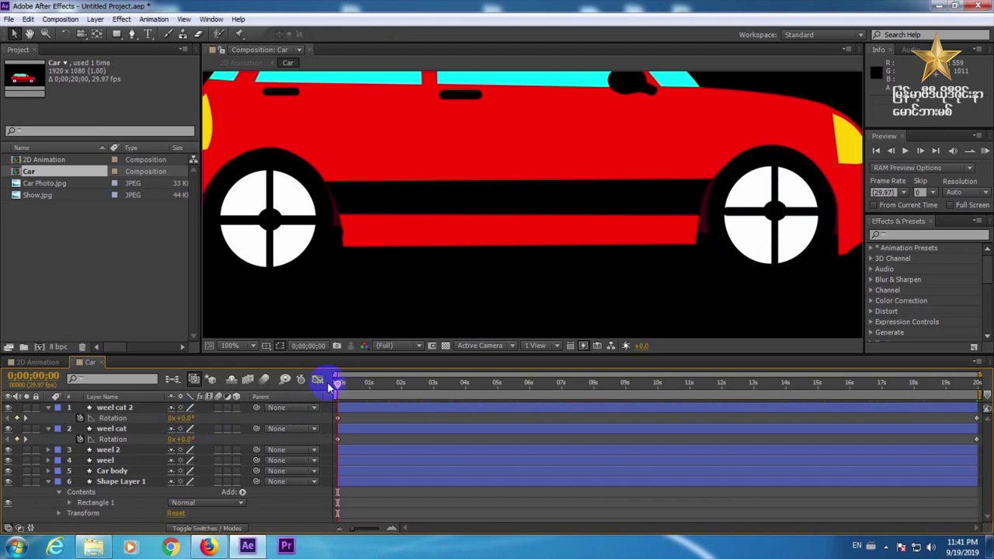
Step: At 0;00;19;29, lengthen the weel cat 2 spokes by about 12% vertically and scrub the timeline to check both wheels
{"action": "left_click_drag", "start_coordinate": [336, 386], "coordinate": [982, 409]}
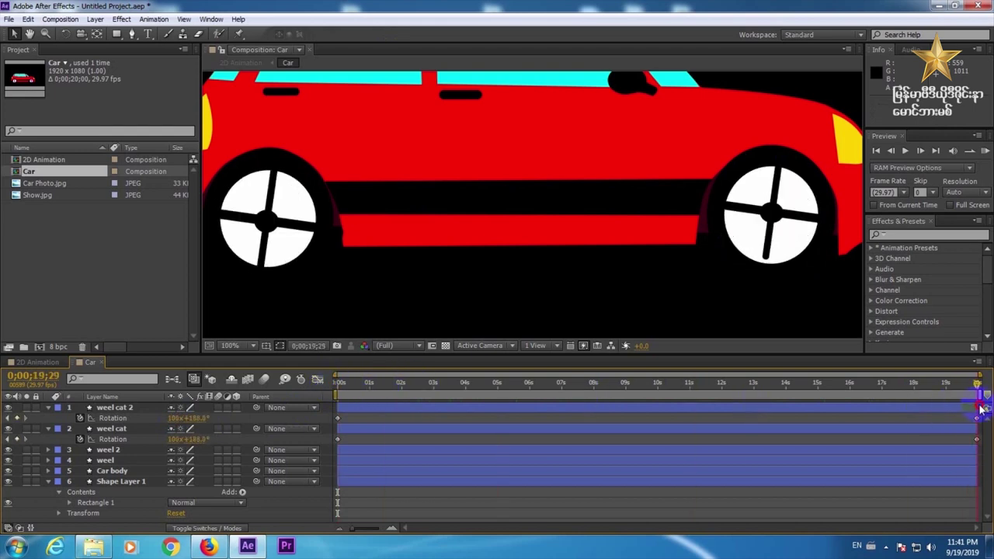
{"action": "left_click", "coordinate": [780, 212]}
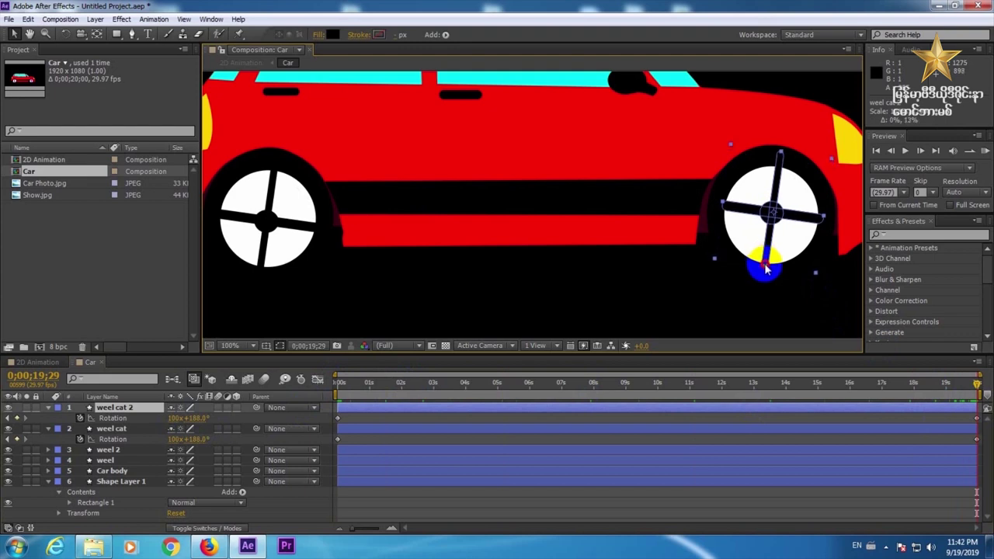
{"action": "left_click_drag", "start_coordinate": [776, 382], "coordinate": [948, 388]}
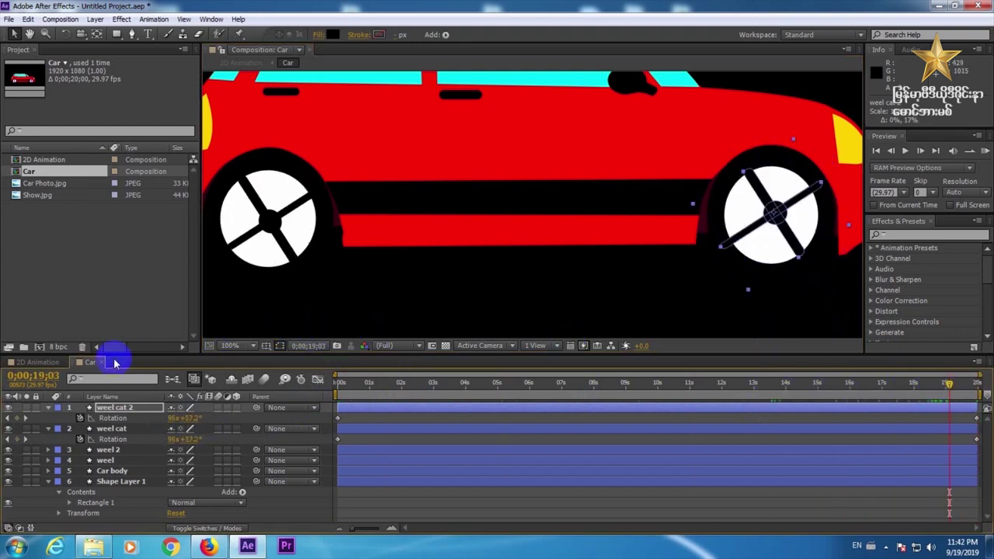
Step: Open the 2D Animation composition and run a RAM preview to examine the spinning wheels
{"action": "left_click", "coordinate": [46, 362]}
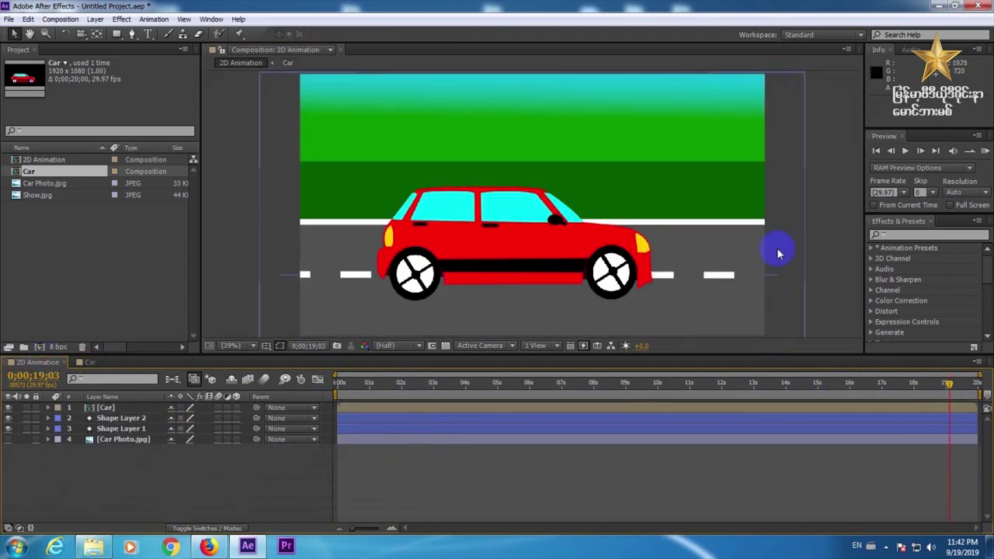
{"action": "left_click", "coordinate": [984, 151]}
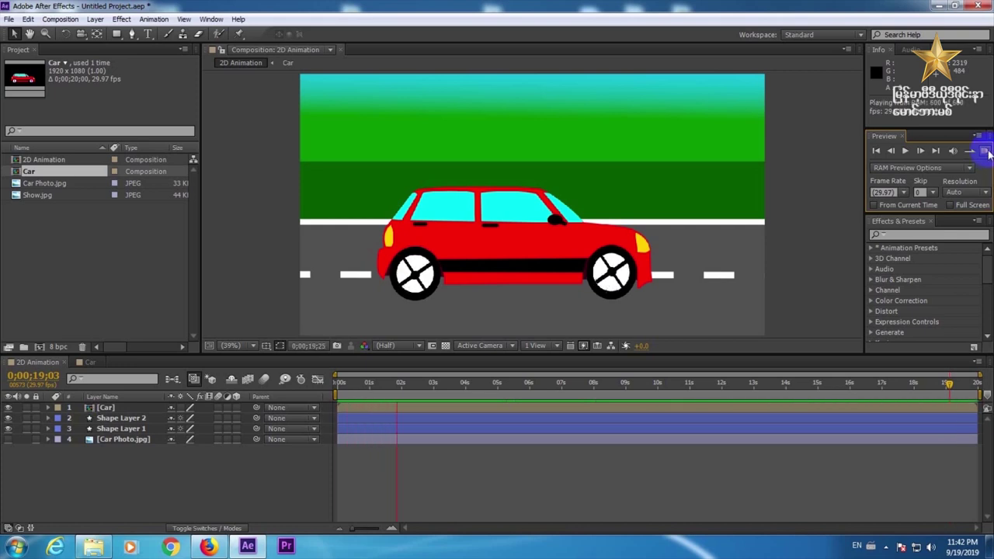
{"action": "left_click", "coordinate": [370, 386]}
Step: Add a position keyframe to the Car layer at 0;00;00;00 and move the car off-screen behind the scene's left edge to about -502.2, 529.7
{"action": "left_click_drag", "start_coordinate": [368, 385], "coordinate": [336, 395]}
{"action": "left_click", "coordinate": [340, 407]}
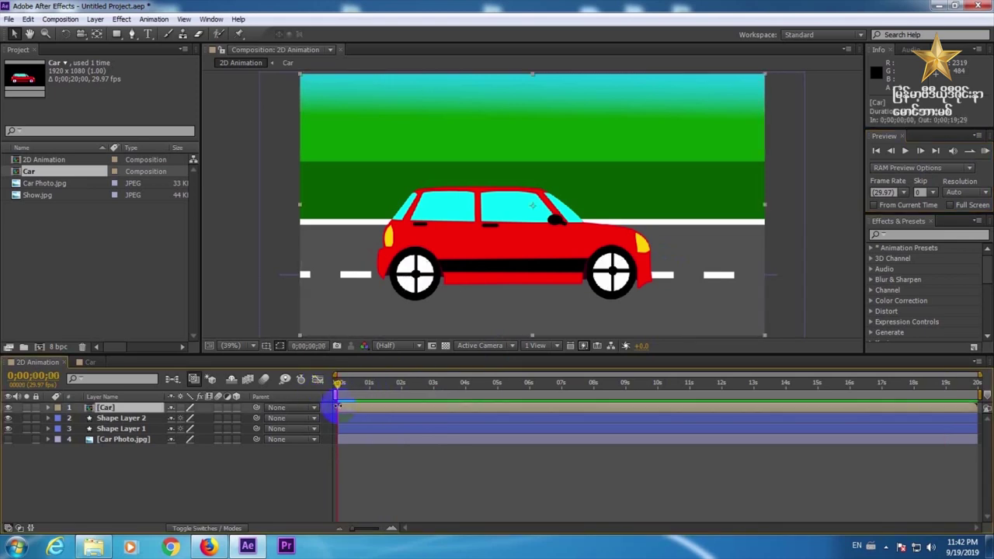
{"action": "left_click", "coordinate": [331, 393]}
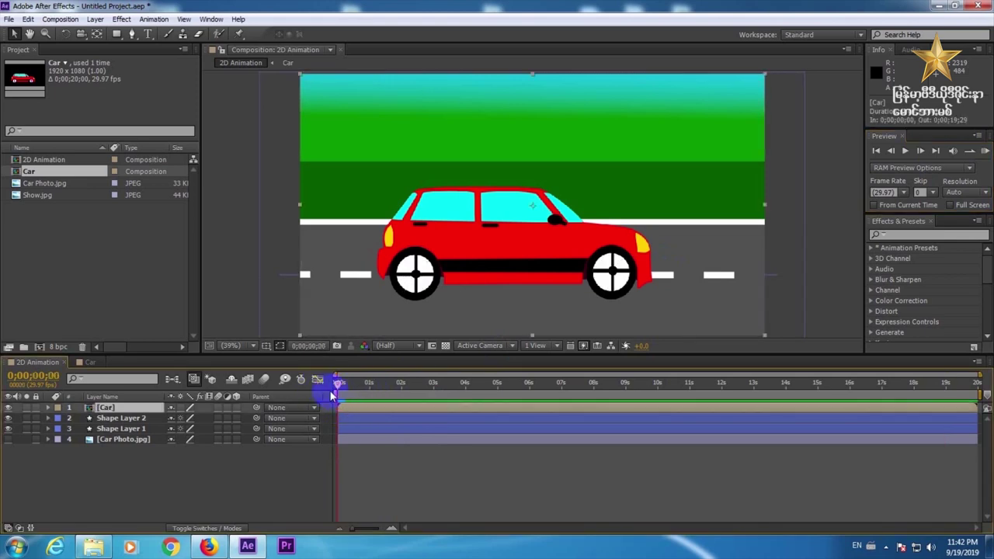
{"action": "key", "text": "p"}
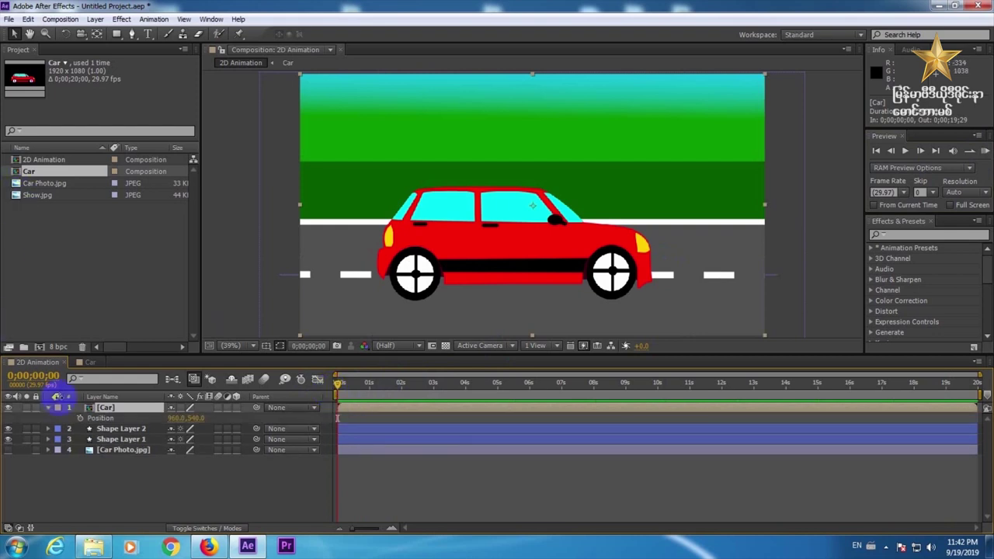
{"action": "left_click", "coordinate": [80, 418]}
{"action": "left_click_drag", "start_coordinate": [544, 231], "coordinate": [192, 233]}
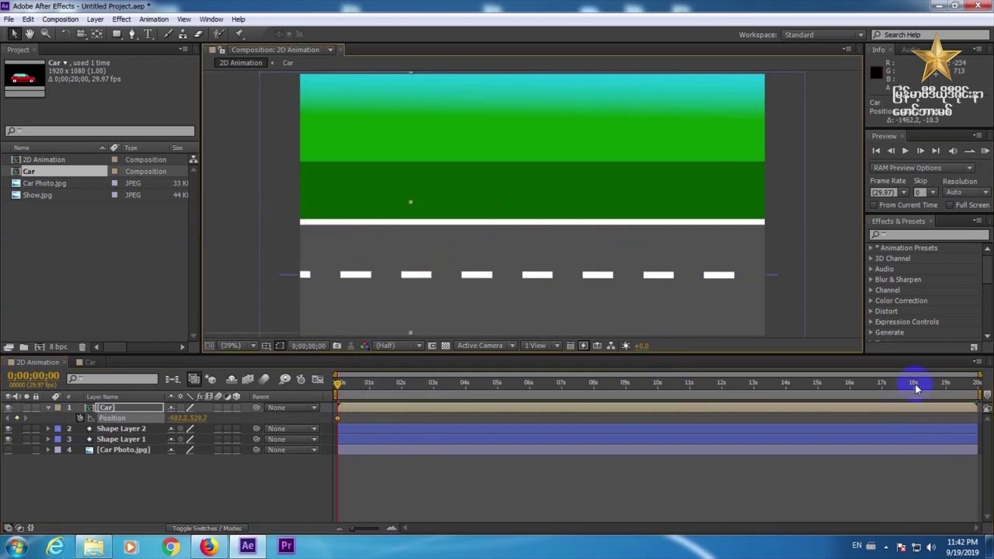
Step: At 0;00;19;29, move the Car layer horizontally past the scene's right edge to position 2623.8, 529.7
{"action": "left_click_drag", "start_coordinate": [186, 418], "coordinate": [978, 437]}
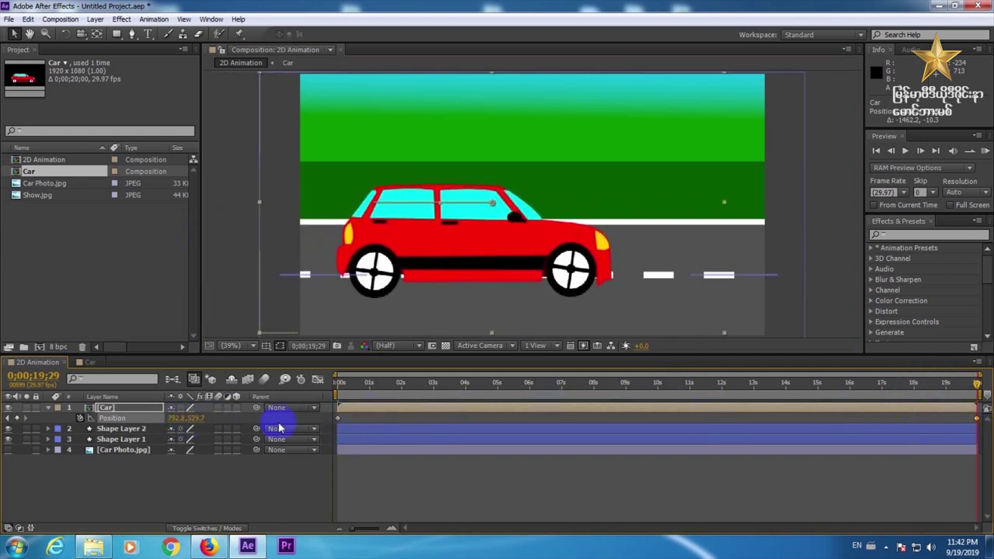
{"action": "left_click_drag", "start_coordinate": [170, 422], "coordinate": [722, 427]}
{"action": "left_click_drag", "start_coordinate": [180, 421], "coordinate": [759, 416]}
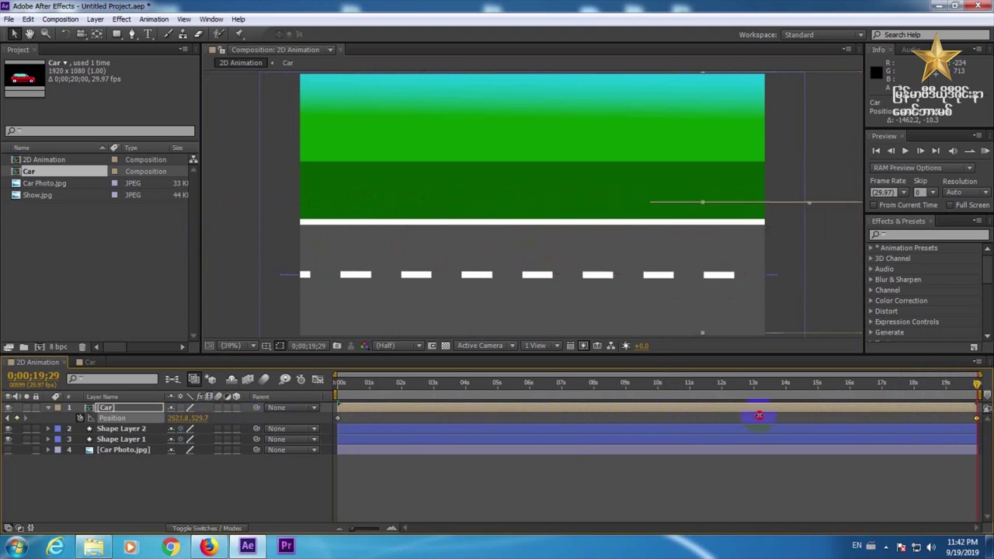
Step: Run a RAM preview of the car's drive across the road and scrub to 0;00;04;02 to examine the scene
{"action": "left_click", "coordinate": [986, 153]}
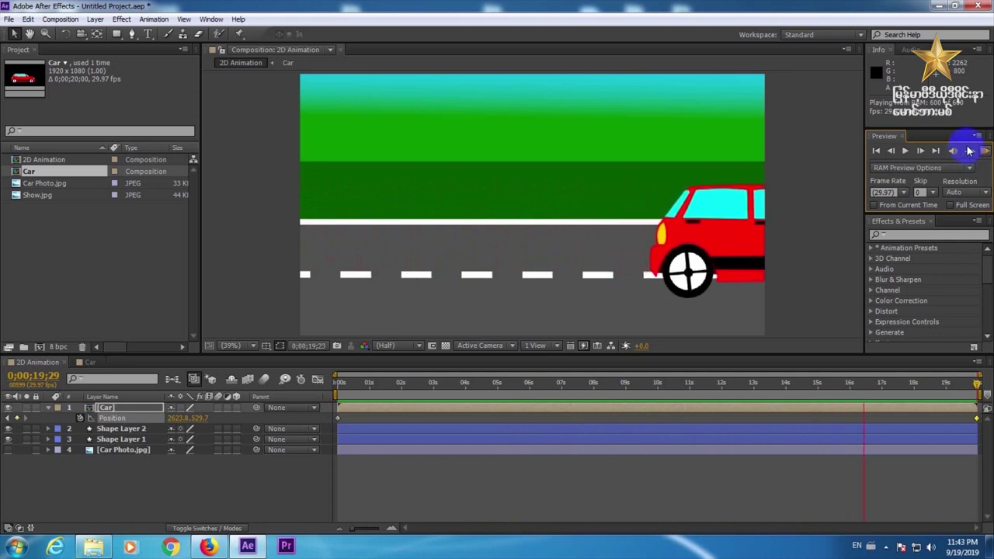
{"action": "left_click", "coordinate": [424, 479]}
{"action": "left_click_drag", "start_coordinate": [333, 374], "coordinate": [466, 382]}
{"action": "left_click", "coordinate": [492, 271]}
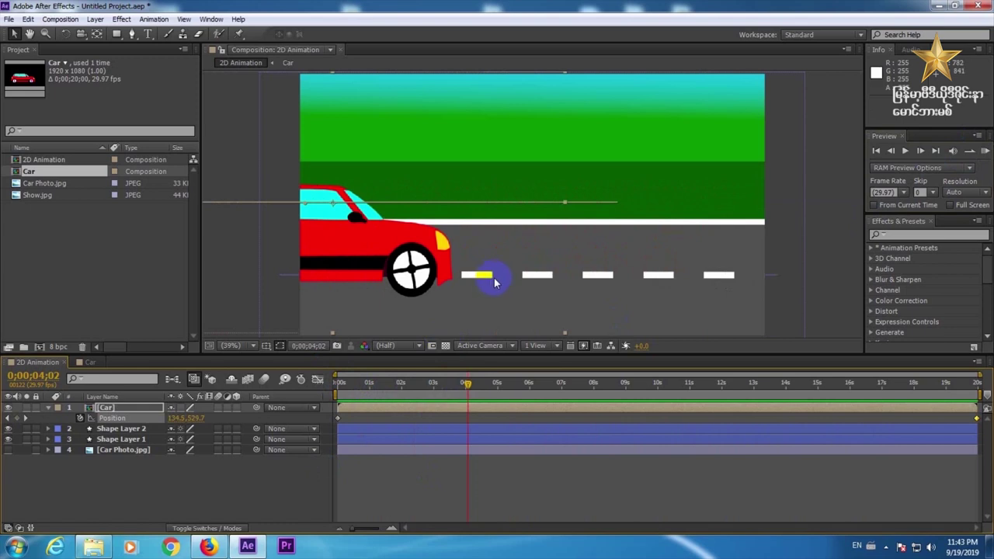
Step: At 0;00;00;00, set Shape Layer 2's stroke Miter Limit to 68 and its Dash length to 93 for the road's centre line
{"action": "left_click", "coordinate": [132, 429]}
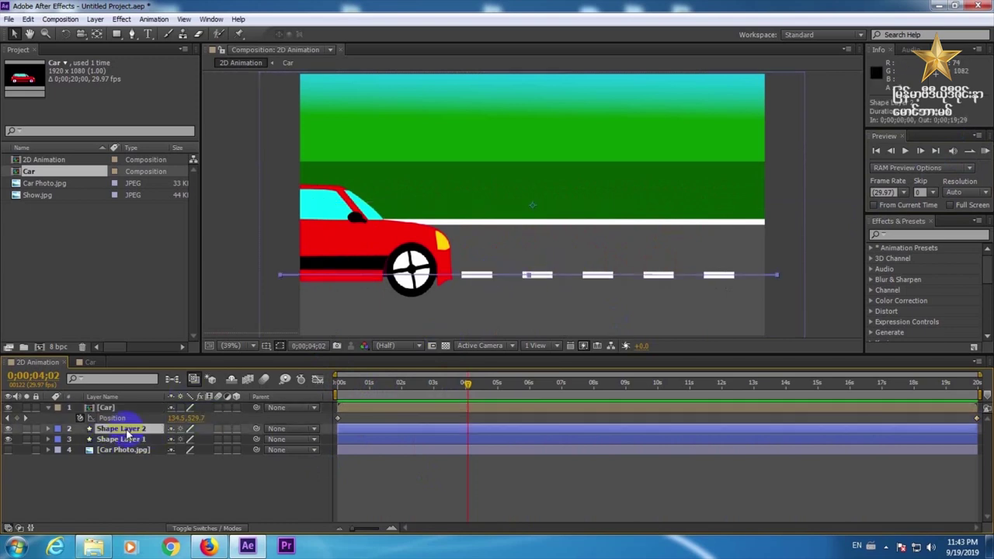
{"action": "left_click", "coordinate": [47, 430]}
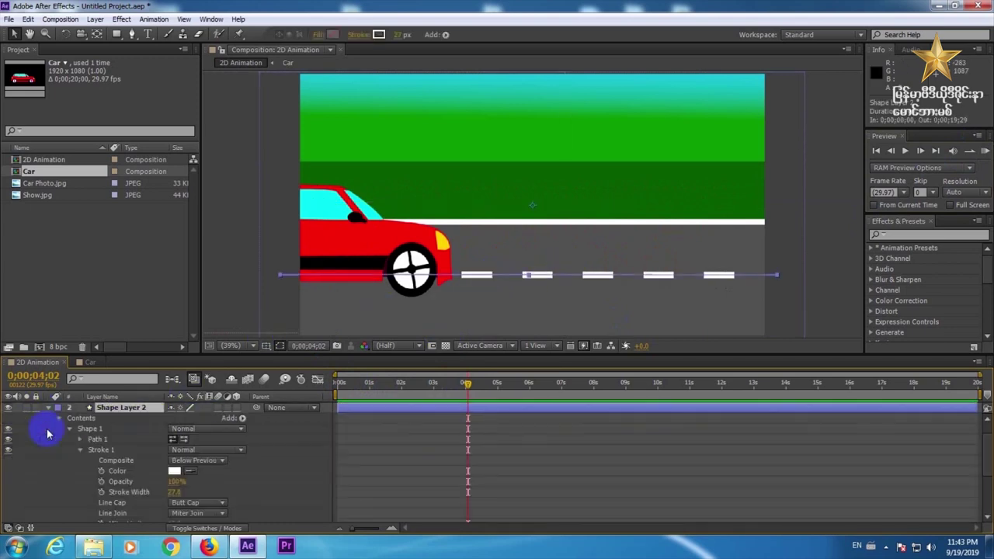
{"action": "left_click", "coordinate": [60, 422]}
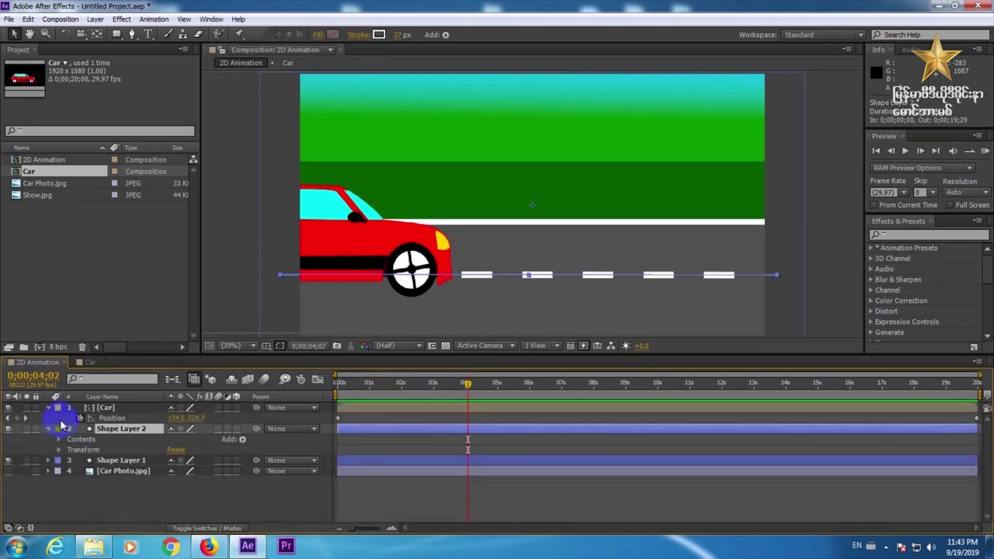
{"action": "left_click", "coordinate": [59, 441]}
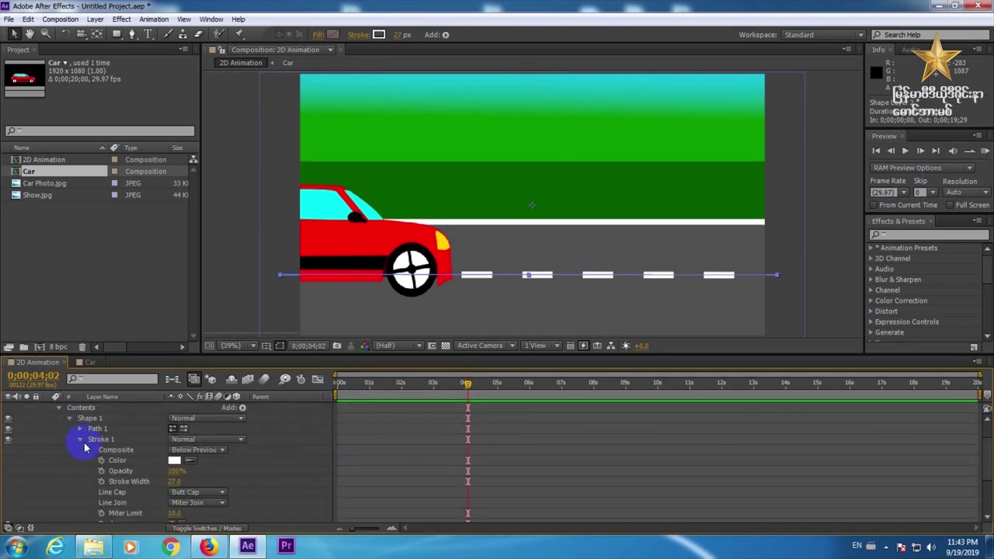
{"action": "left_click_drag", "start_coordinate": [346, 383], "coordinate": [287, 397]}
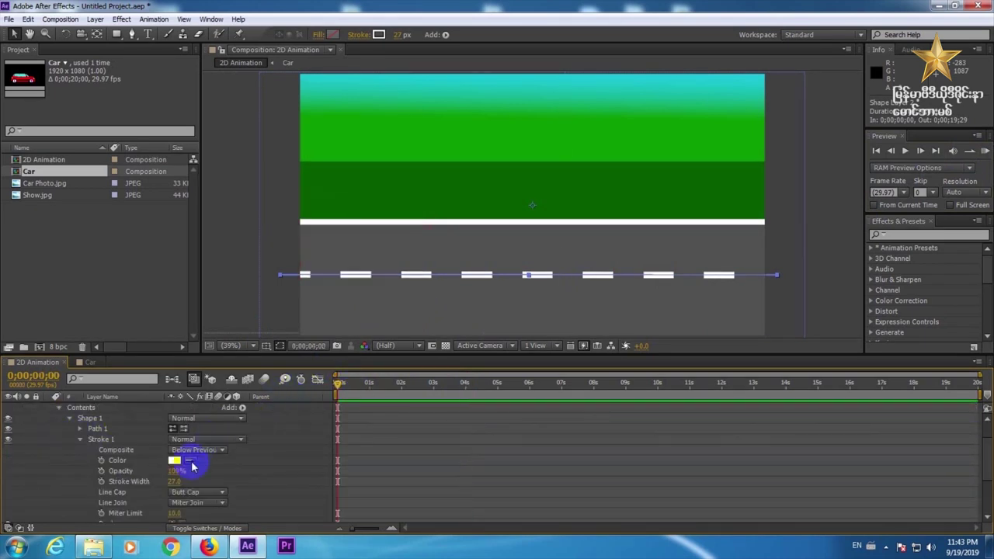
{"action": "left_click_drag", "start_coordinate": [988, 464], "coordinate": [986, 489]}
{"action": "mouse_move", "coordinate": [175, 465]}
{"action": "left_mouse_down"}
{"action": "mouse_move", "coordinate": [240, 466]}
{"action": "mouse_move", "coordinate": [163, 466]}
{"action": "left_mouse_up"}
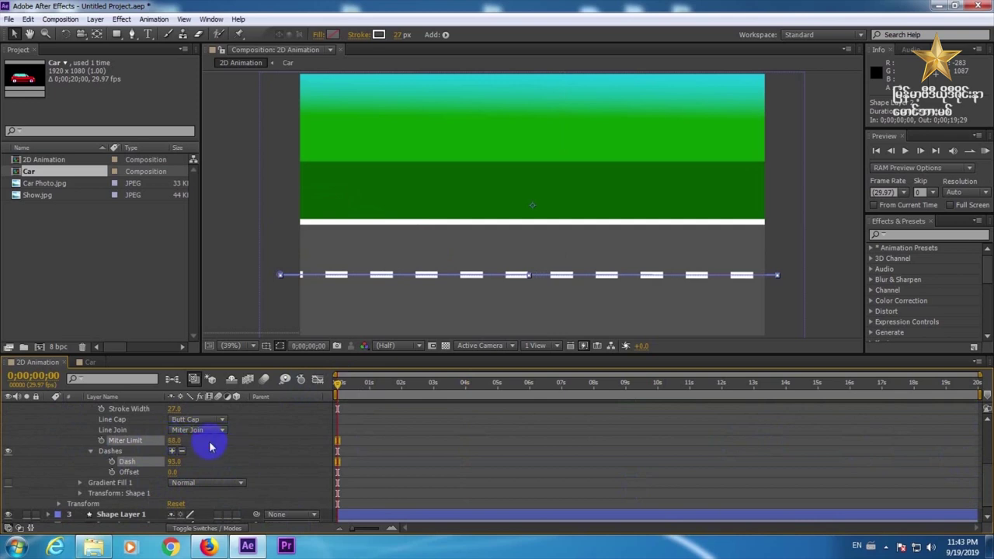
Step: Try to animate the road line's Dash value with keyframes at 0;00;00;00 and 0;00;19;29, and run a RAM preview
{"action": "left_click", "coordinate": [112, 461]}
{"action": "left_click_drag", "start_coordinate": [339, 383], "coordinate": [965, 427]}
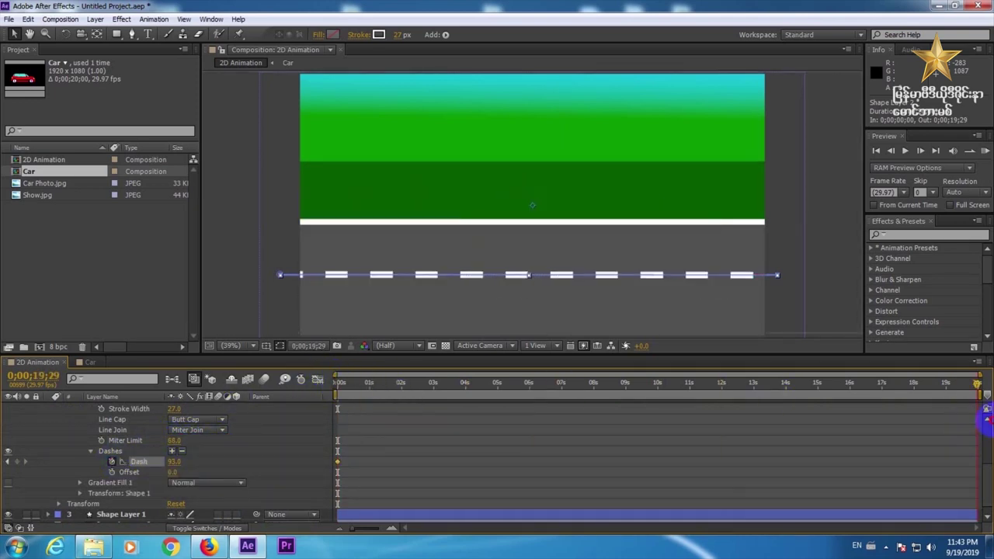
{"action": "left_click_drag", "start_coordinate": [174, 466], "coordinate": [185, 461]}
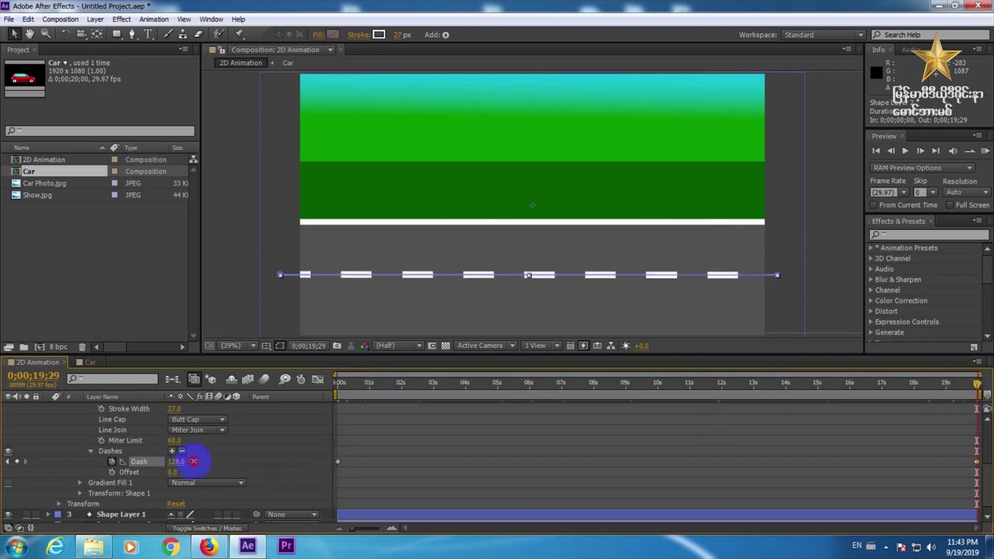
{"action": "left_click_drag", "start_coordinate": [347, 402], "coordinate": [520, 402]}
{"action": "left_click", "coordinate": [738, 310]}
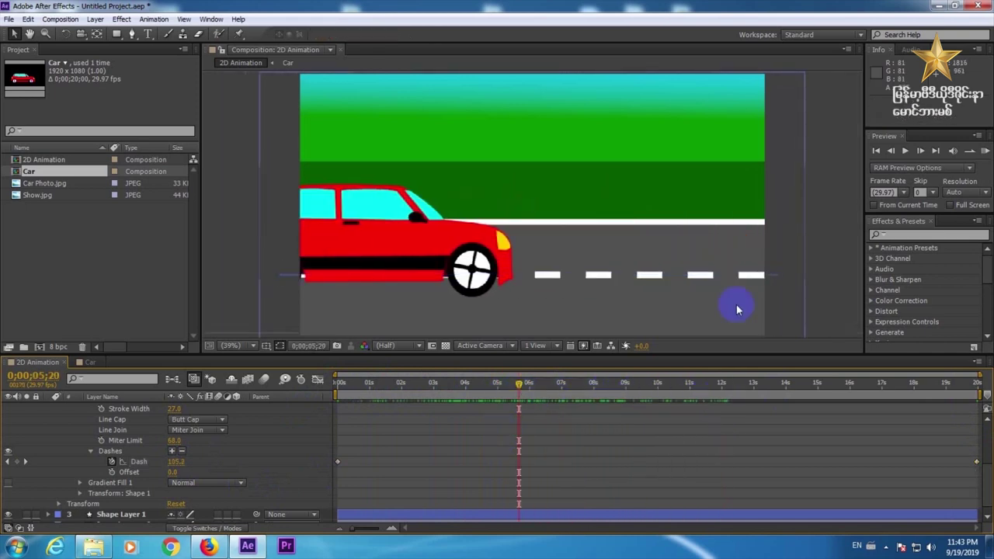
{"action": "left_click", "coordinate": [985, 153]}
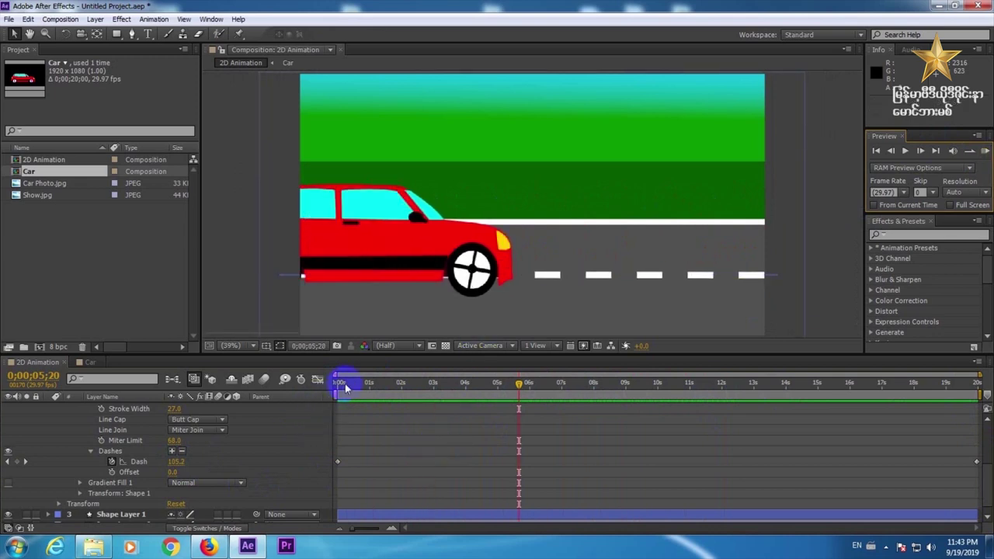
{"action": "left_click", "coordinate": [342, 383]}
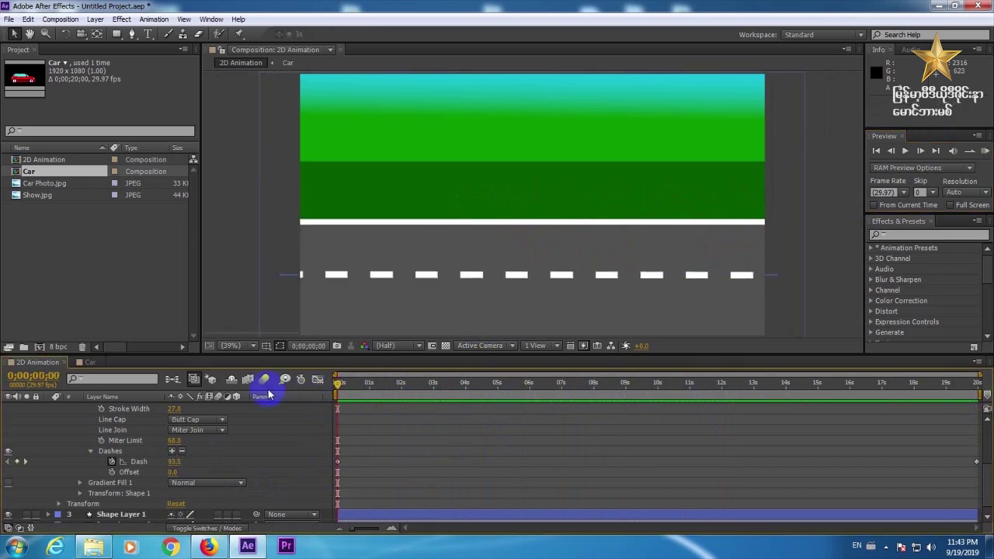
Step: Undo the Dash value changes and keyframes on Shape Layer 2's stroke
{"action": "mouse_move", "coordinate": [170, 475]}
{"action": "left_mouse_down"}
{"action": "mouse_move", "coordinate": [181, 471]}
{"action": "mouse_move", "coordinate": [175, 464]}
{"action": "left_mouse_up"}
{"action": "key", "text": "ctrl+z"}
{"action": "key", "text": "ctrl+z"}
{"action": "key", "text": "ctrl+z"}
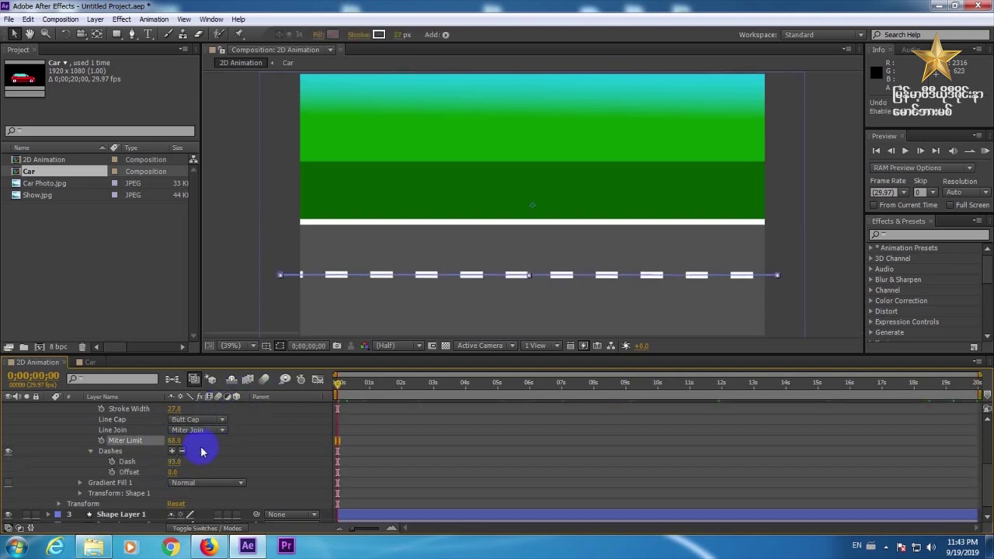
Step: Keyframe the road line's dash Offset at 0;00;00;00 and set it to 1074 at 0;00;19;29
{"action": "left_click", "coordinate": [112, 472]}
{"action": "left_click_drag", "start_coordinate": [345, 380], "coordinate": [979, 381]}
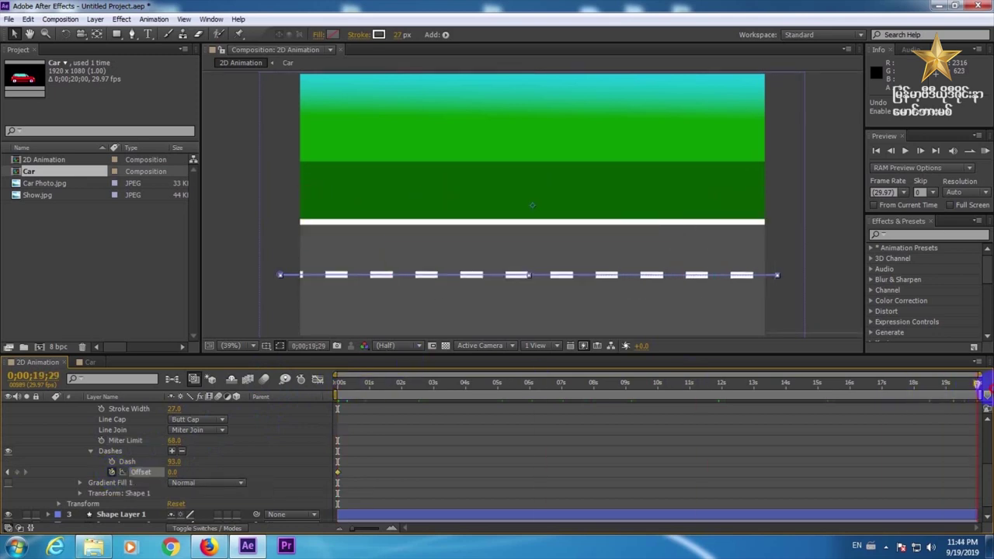
{"action": "left_click_drag", "start_coordinate": [172, 475], "coordinate": [714, 461]}
{"action": "left_click_drag", "start_coordinate": [175, 472], "coordinate": [287, 471]}
Step: Run RAM previews of the car driving along the moving road dashes and collapse the Shape Layer 2 and Car layer properties
{"action": "left_click", "coordinate": [982, 153]}
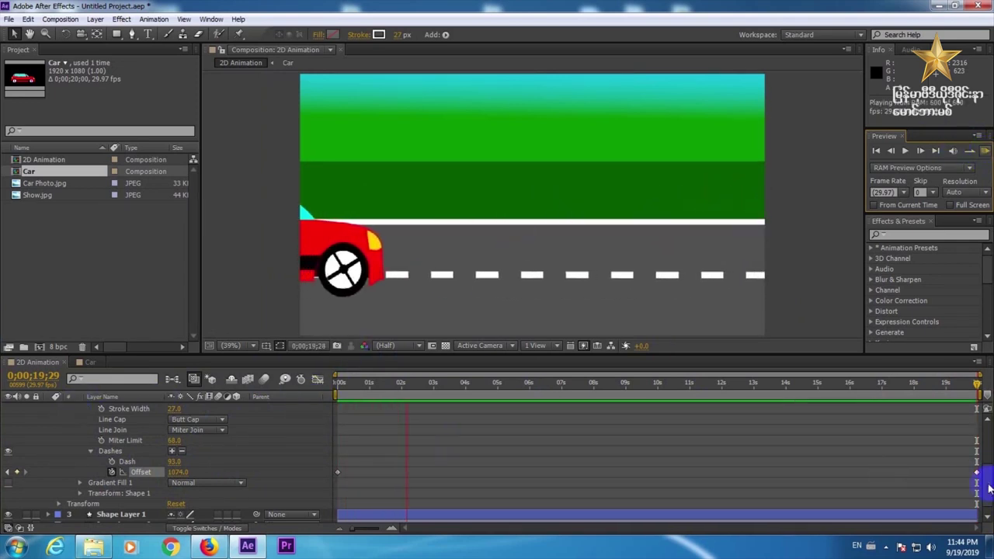
{"action": "key", "text": "space"}
{"action": "scroll", "coordinate": [980, 482], "scroll_direction": "up", "scroll_amount": 10}
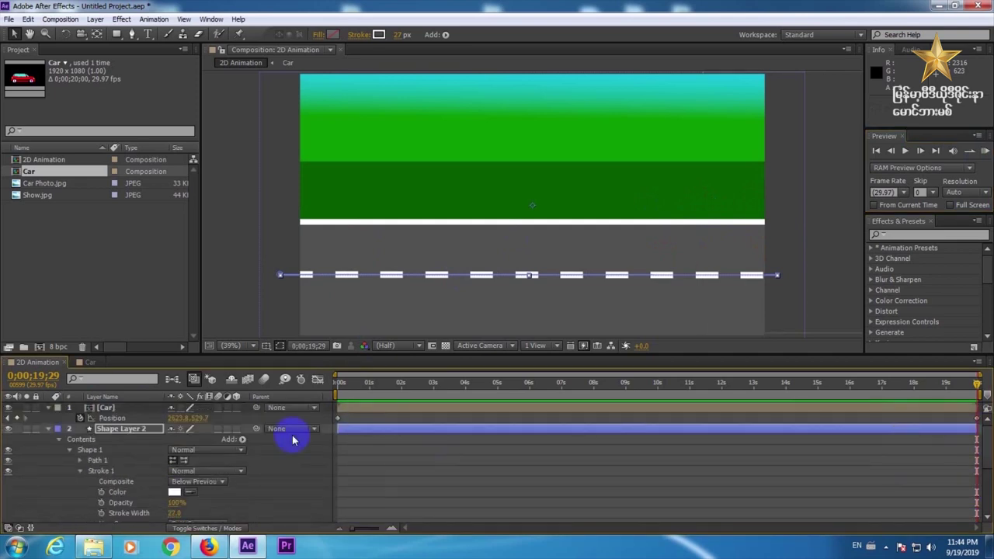
{"action": "left_click", "coordinate": [47, 429]}
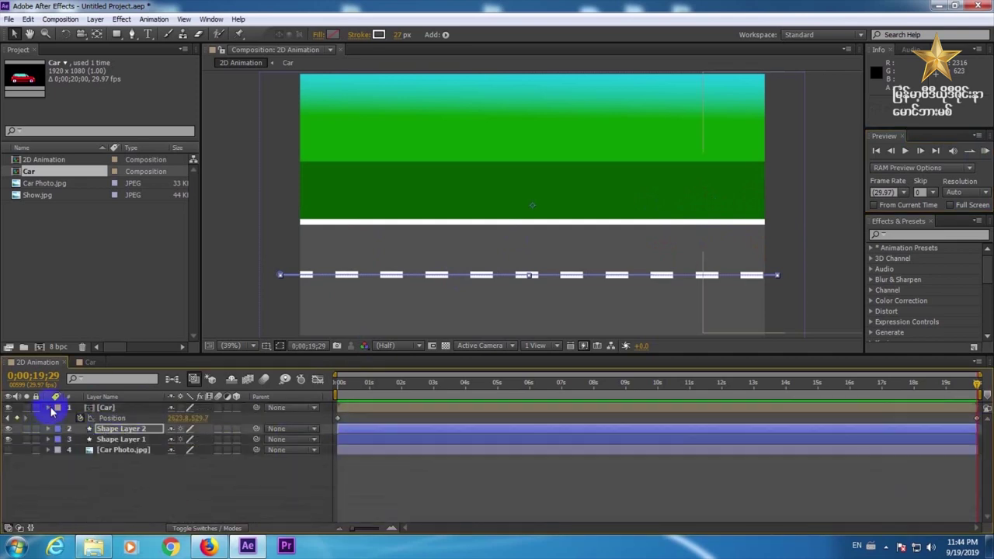
{"action": "left_click", "coordinate": [48, 408]}
{"action": "left_click", "coordinate": [189, 452]}
{"action": "left_click", "coordinate": [983, 151]}
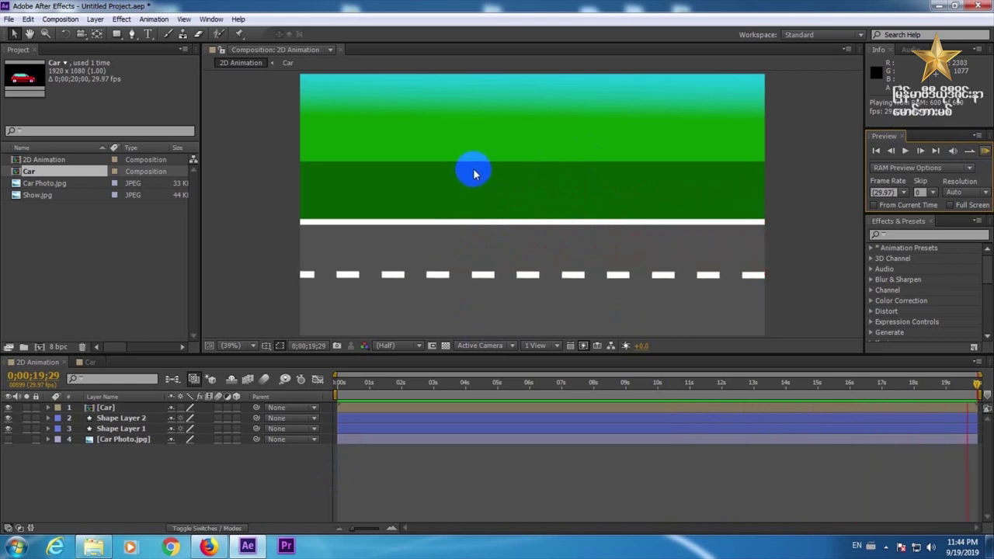
{"action": "left_click", "coordinate": [373, 448]}
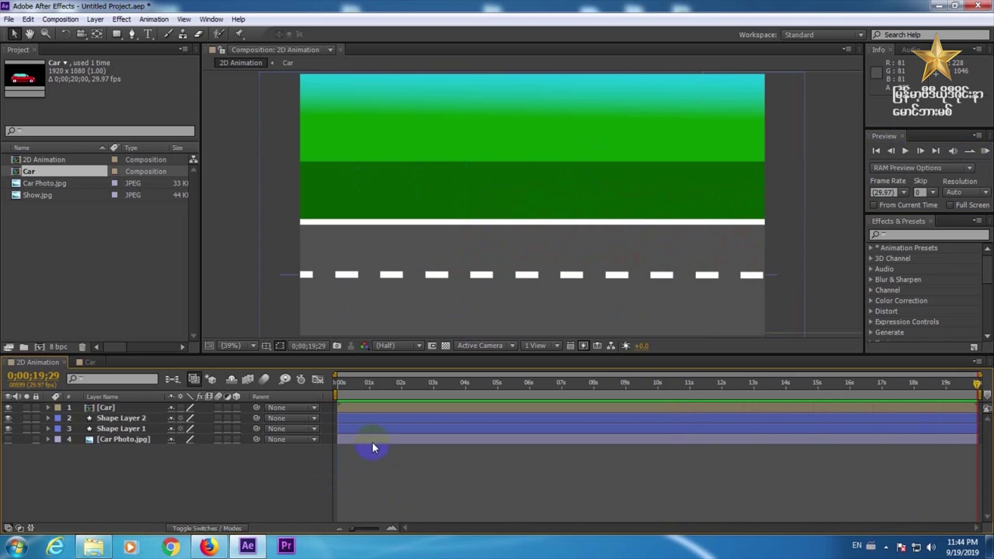
Step: Draw a closed black T-shaped signpost with the Pen tool on a new shape layer, standing on the road's white edge line
{"action": "left_click", "coordinate": [234, 349]}
{"action": "left_click", "coordinate": [238, 260]}
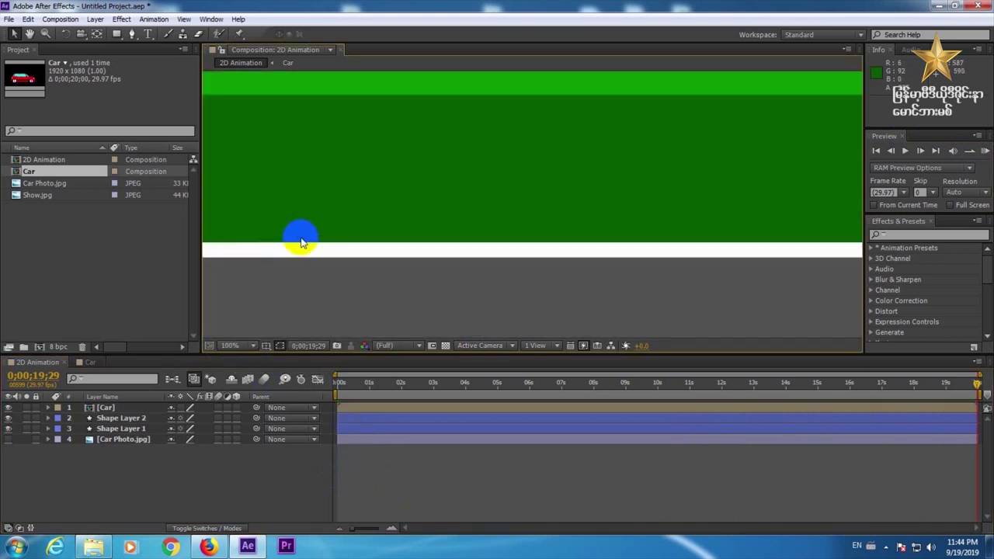
{"action": "left_click", "coordinate": [132, 35]}
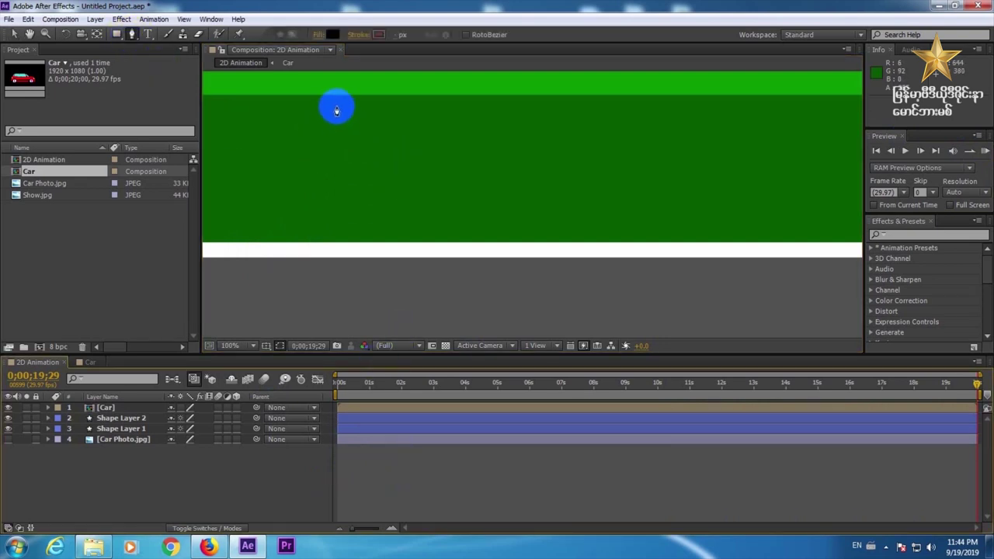
{"action": "left_click", "coordinate": [248, 345]}
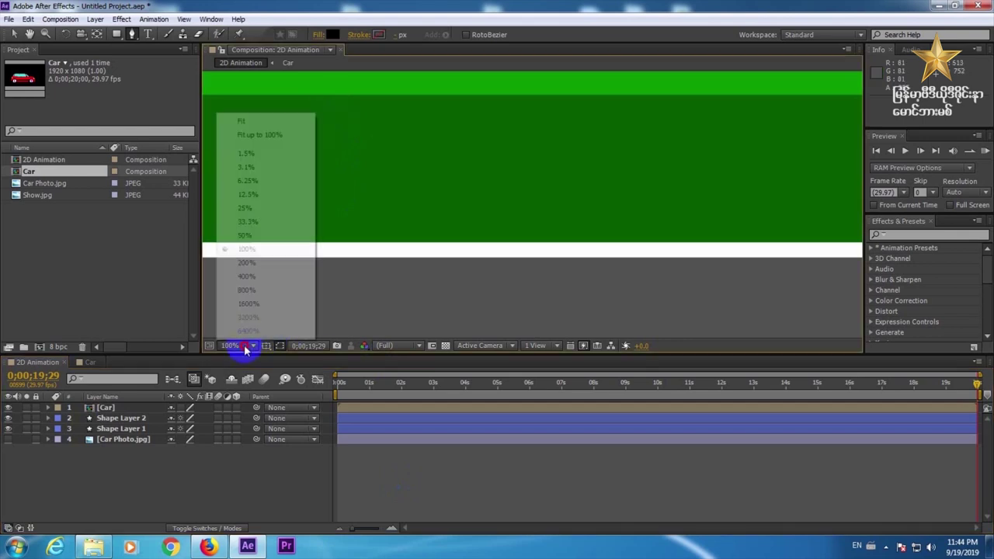
{"action": "left_click", "coordinate": [239, 122]}
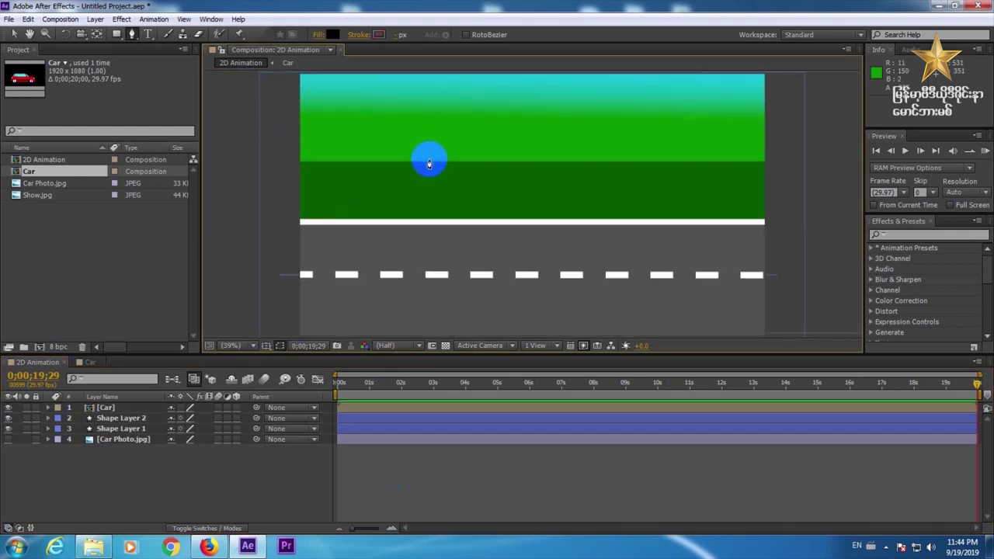
{"action": "left_click", "coordinate": [232, 346]}
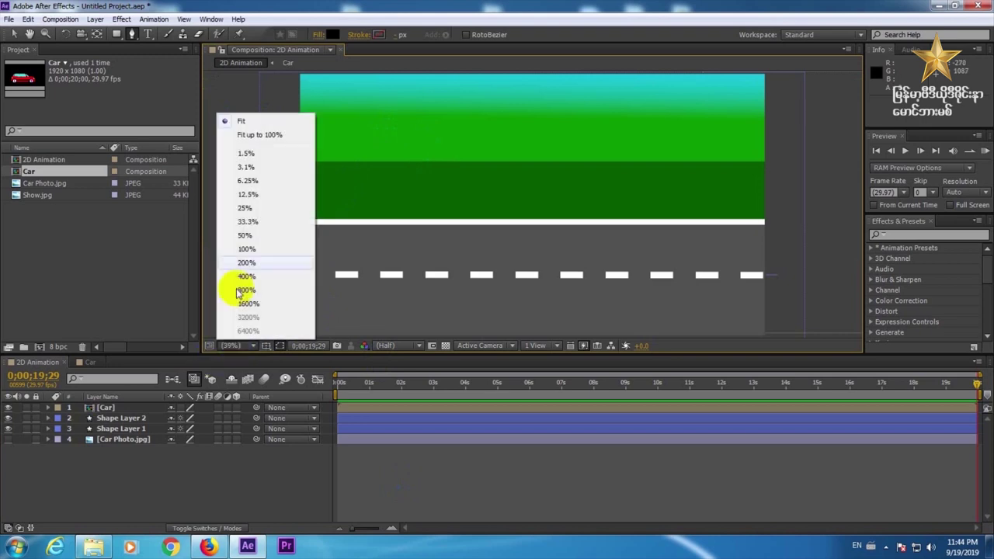
{"action": "left_click", "coordinate": [246, 249]}
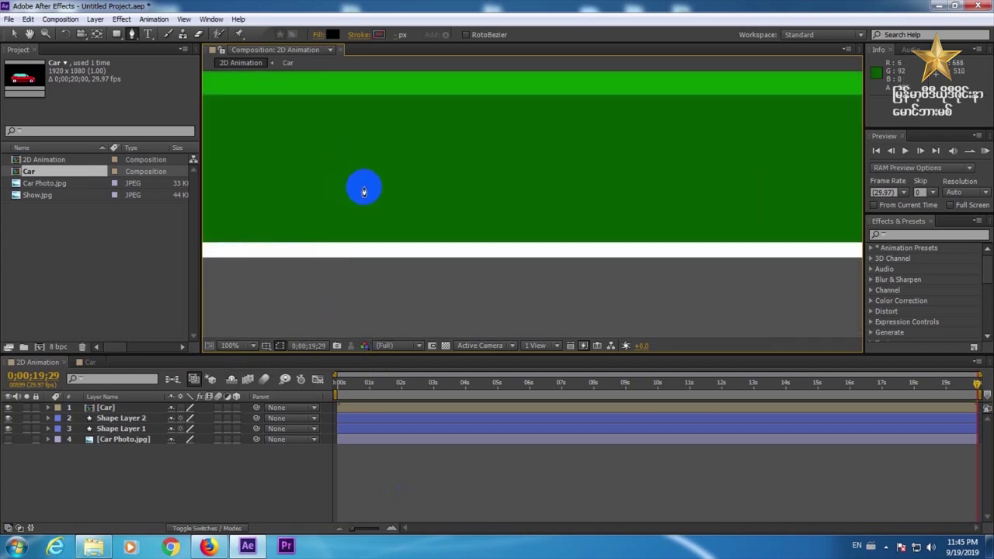
{"action": "mouse_move", "coordinate": [367, 166]}
{"action": "left_mouse_down"}
{"action": "mouse_move", "coordinate": [383, 233]}
{"action": "mouse_move", "coordinate": [406, 237]}
{"action": "mouse_move", "coordinate": [381, 178]}
{"action": "left_mouse_up"}
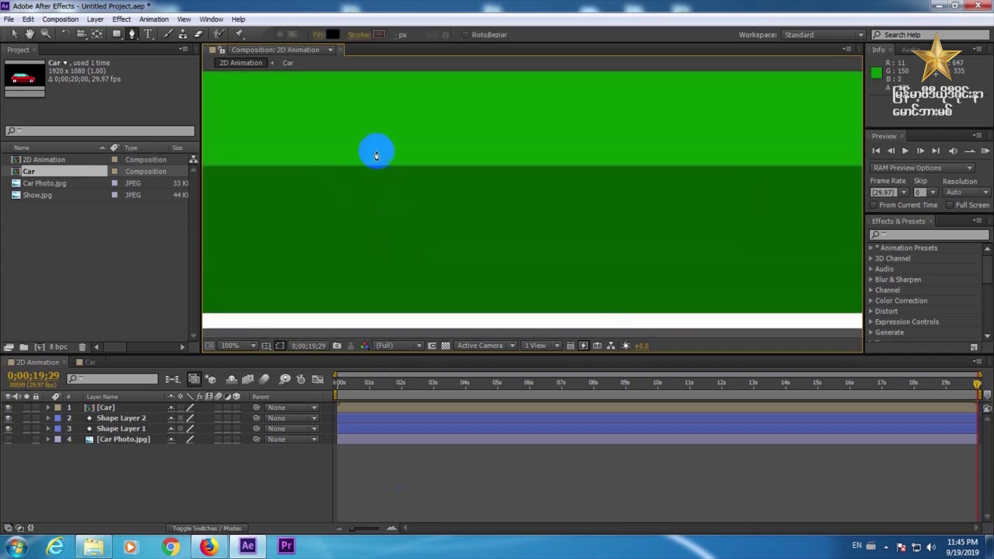
{"action": "key", "text": "g"}
{"action": "left_click", "coordinate": [320, 94]}
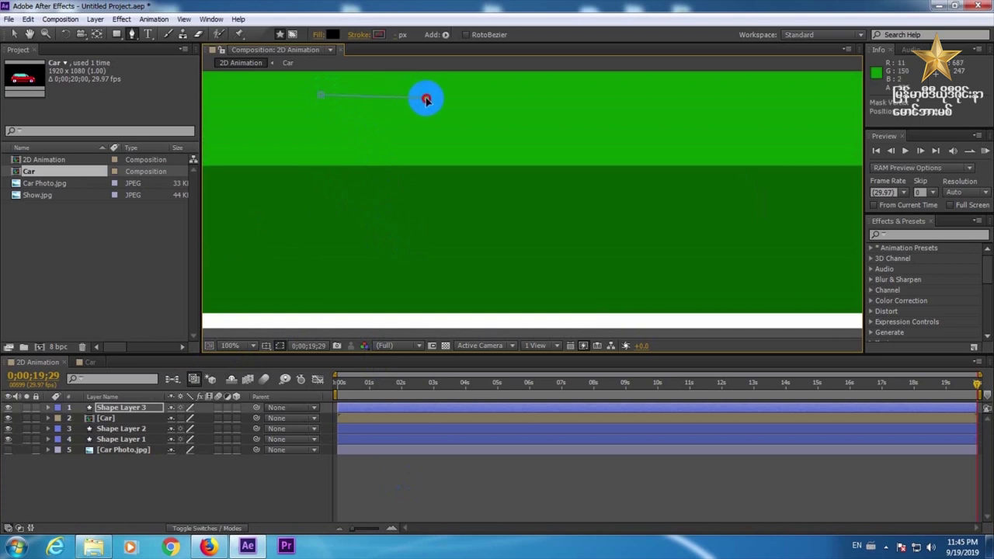
{"action": "left_click", "coordinate": [463, 94]}
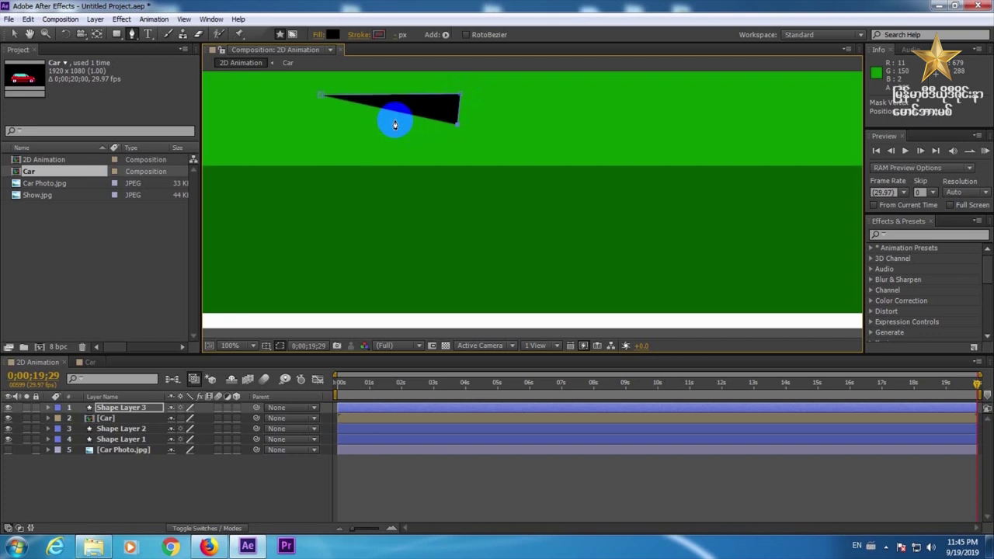
{"action": "left_click", "coordinate": [396, 121]}
{"action": "left_click", "coordinate": [399, 317]}
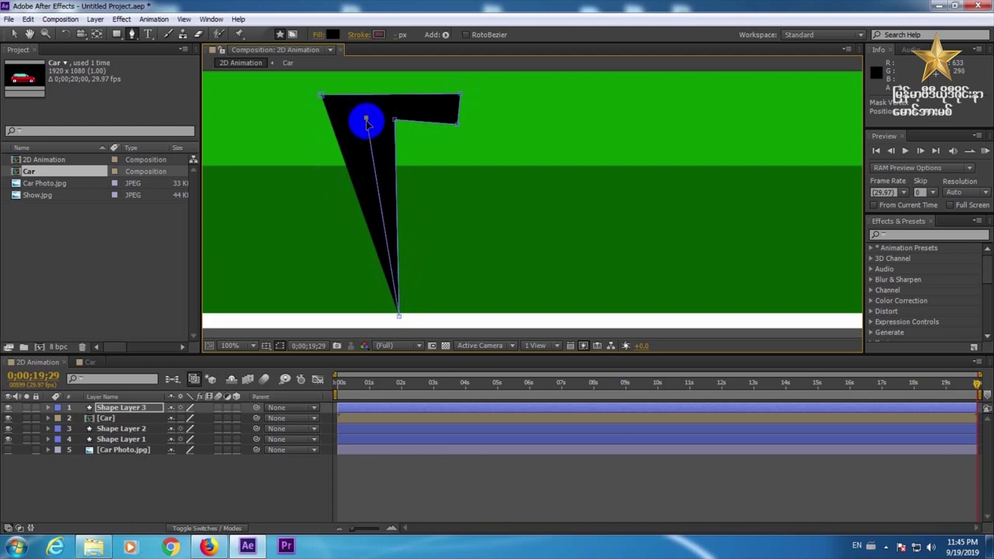
{"action": "key", "text": "ctrl+z"}
{"action": "left_click", "coordinate": [374, 317]}
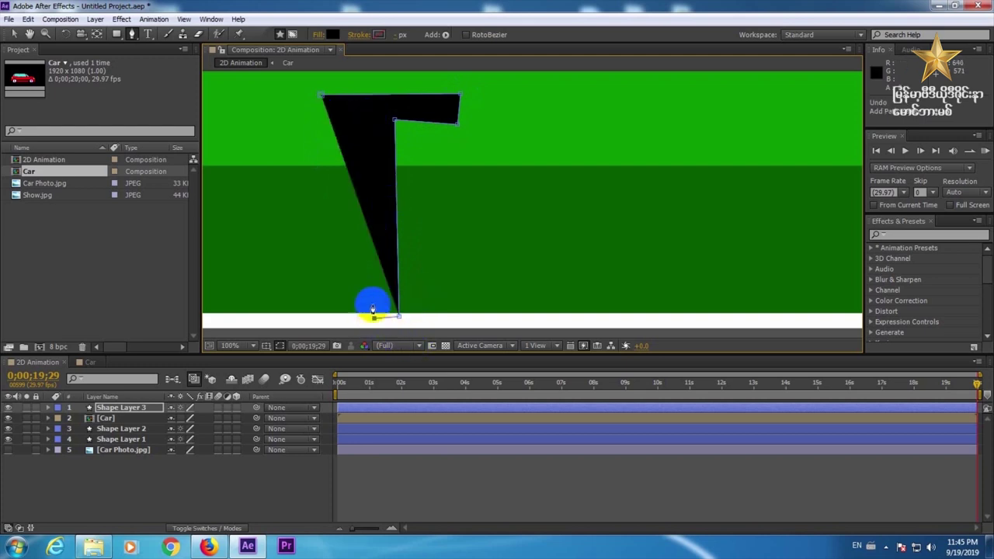
{"action": "left_click", "coordinate": [361, 126]}
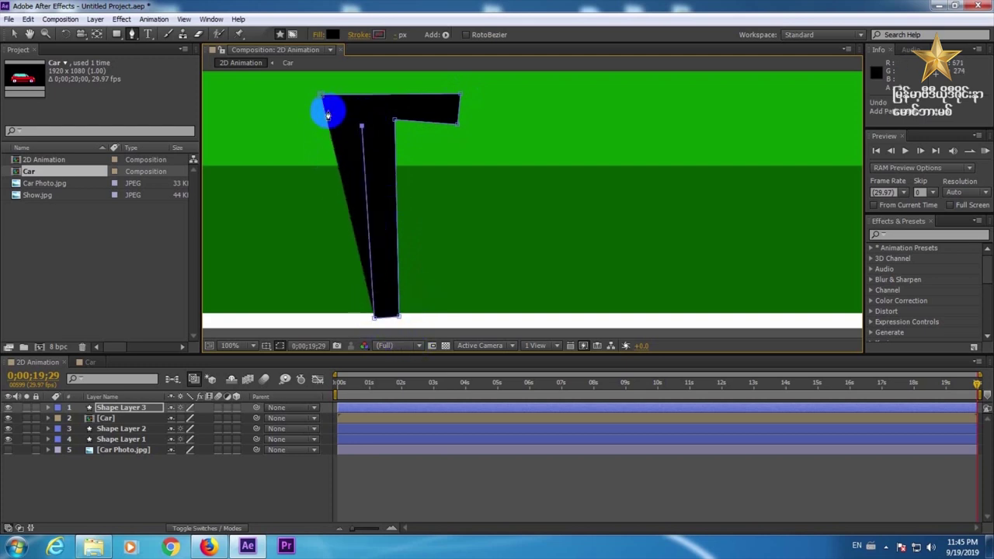
{"action": "left_click", "coordinate": [322, 98]}
Step: Move the signpost's path vertices to narrow the post and centre it under the board
{"action": "left_click_drag", "start_coordinate": [457, 121], "coordinate": [462, 125]}
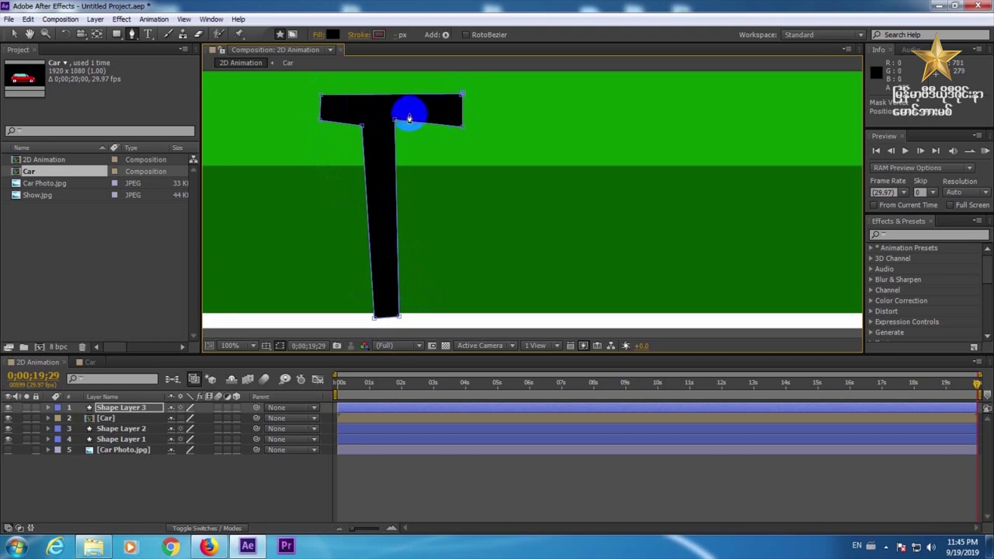
{"action": "mouse_move", "coordinate": [395, 120]}
{"action": "left_mouse_down"}
{"action": "mouse_move", "coordinate": [407, 122]}
{"action": "mouse_move", "coordinate": [377, 125]}
{"action": "left_mouse_up"}
{"action": "left_click", "coordinate": [362, 125]}
{"action": "left_click", "coordinate": [375, 318]}
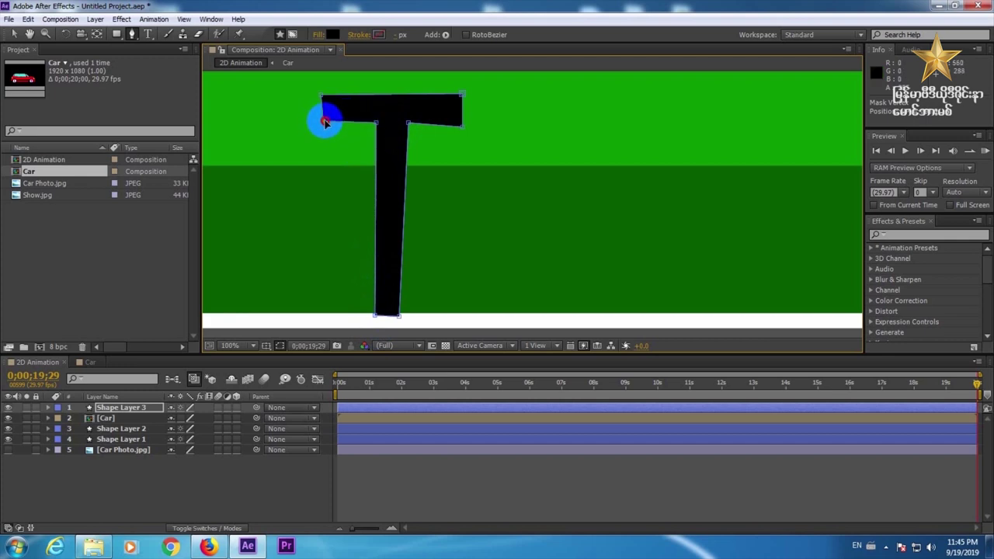
{"action": "left_click_drag", "start_coordinate": [375, 122], "coordinate": [391, 123]}
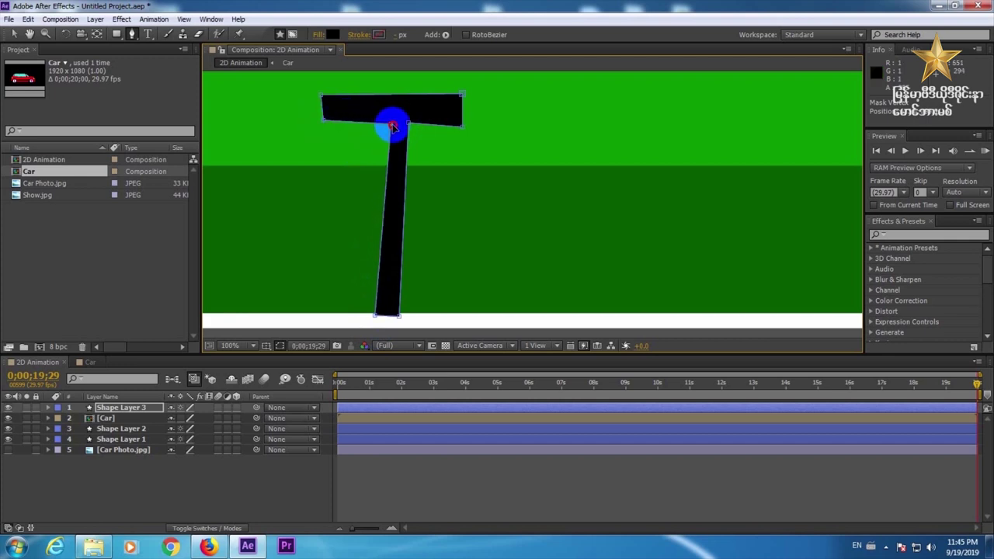
{"action": "left_click_drag", "start_coordinate": [375, 314], "coordinate": [394, 315]}
{"action": "left_click_drag", "start_coordinate": [390, 122], "coordinate": [399, 125]}
Step: Adjust the signboard's corner vertices to make the board a taller, straighter rectangle
{"action": "left_click", "coordinate": [463, 128]}
{"action": "left_click_drag", "start_coordinate": [463, 128], "coordinate": [457, 84]}
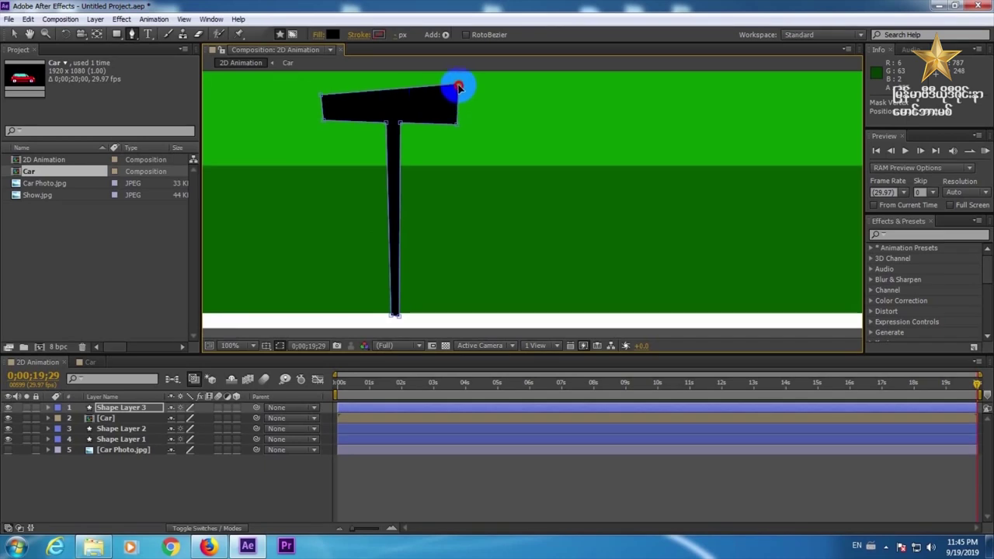
{"action": "mouse_move", "coordinate": [327, 97]}
{"action": "left_mouse_down"}
{"action": "mouse_move", "coordinate": [328, 85]}
{"action": "mouse_move", "coordinate": [325, 93]}
{"action": "left_mouse_up"}
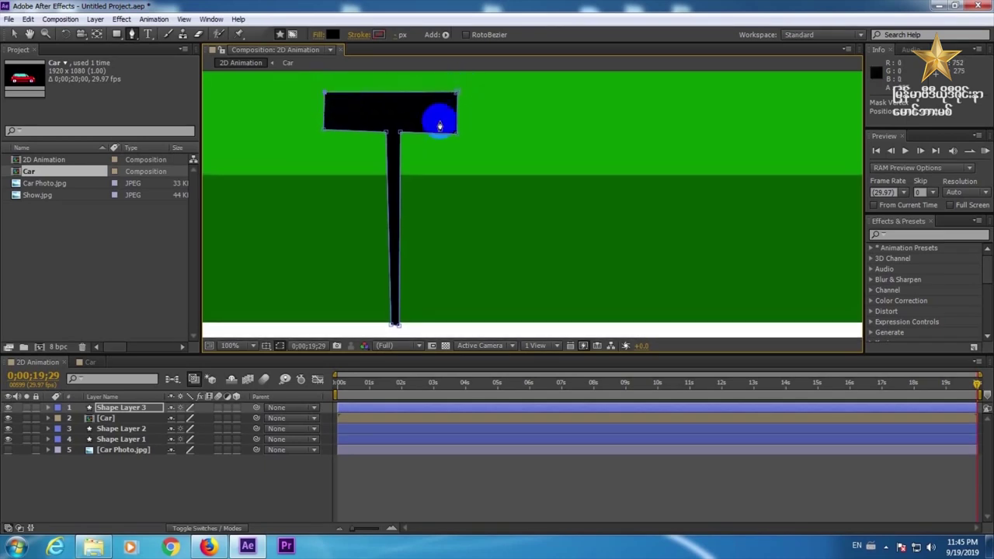
Step: Move the signboard's corner vertices to reshape the board into a trapezoid with a wider bottom edge
{"action": "left_click_drag", "start_coordinate": [455, 133], "coordinate": [455, 135]}
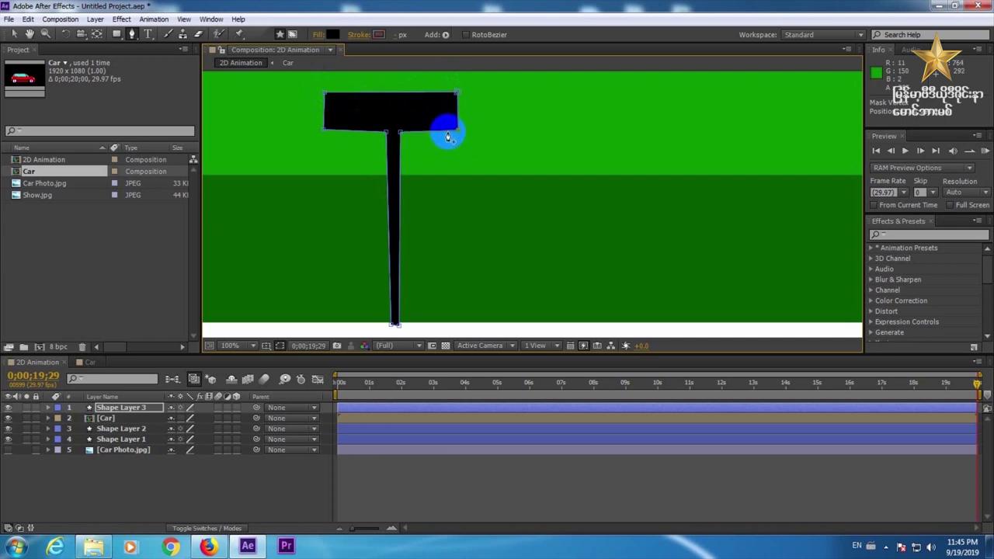
{"action": "left_click_drag", "start_coordinate": [457, 130], "coordinate": [467, 130]}
{"action": "left_click_drag", "start_coordinate": [456, 95], "coordinate": [489, 128]}
{"action": "left_click_drag", "start_coordinate": [324, 129], "coordinate": [310, 128]}
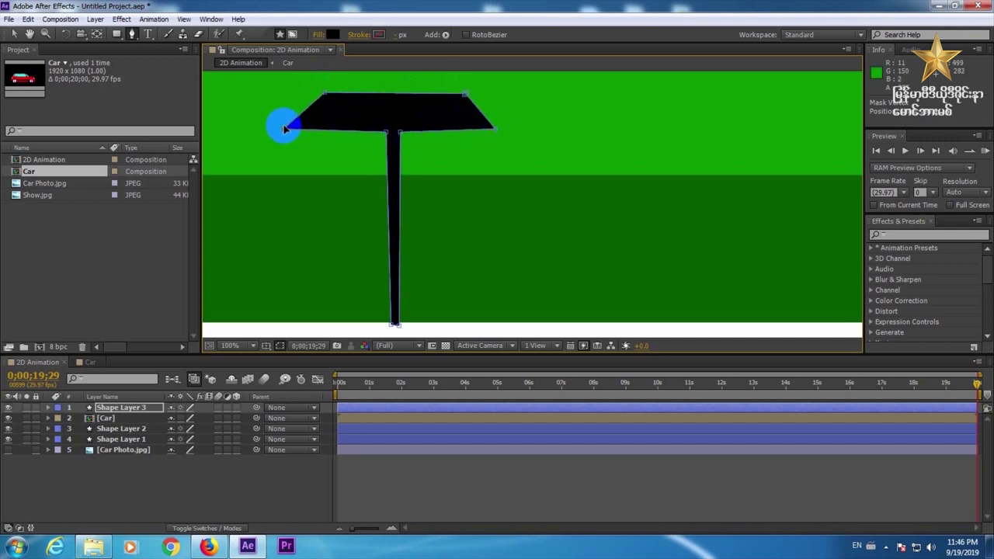
Step: With the car in frame at about 6 seconds, lower the post's top vertices and the signboard's corners
{"action": "left_click", "coordinate": [123, 409]}
{"action": "left_click", "coordinate": [232, 345]}
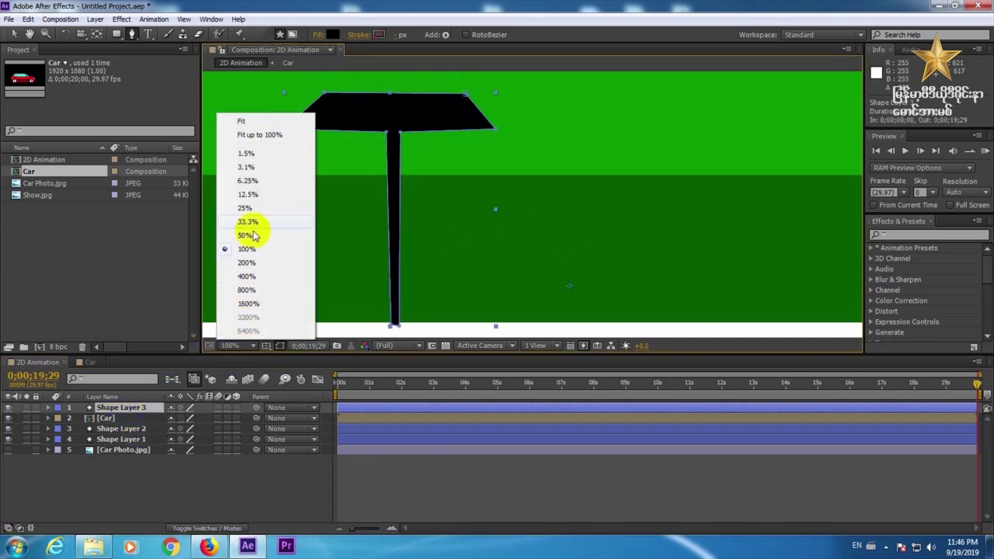
{"action": "left_click", "coordinate": [241, 123]}
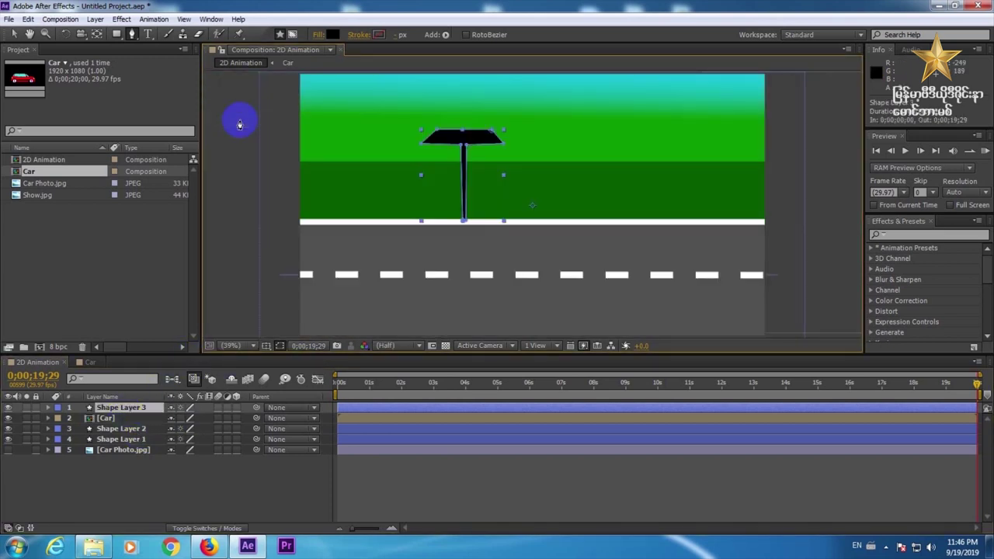
{"action": "left_click_drag", "start_coordinate": [463, 386], "coordinate": [532, 388]}
{"action": "left_click", "coordinate": [493, 481]}
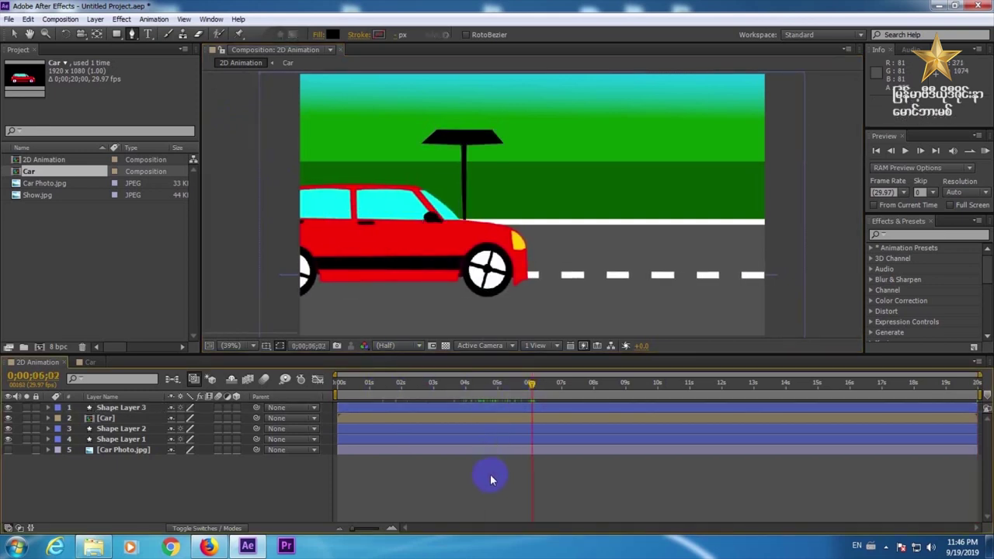
{"action": "left_click", "coordinate": [446, 406]}
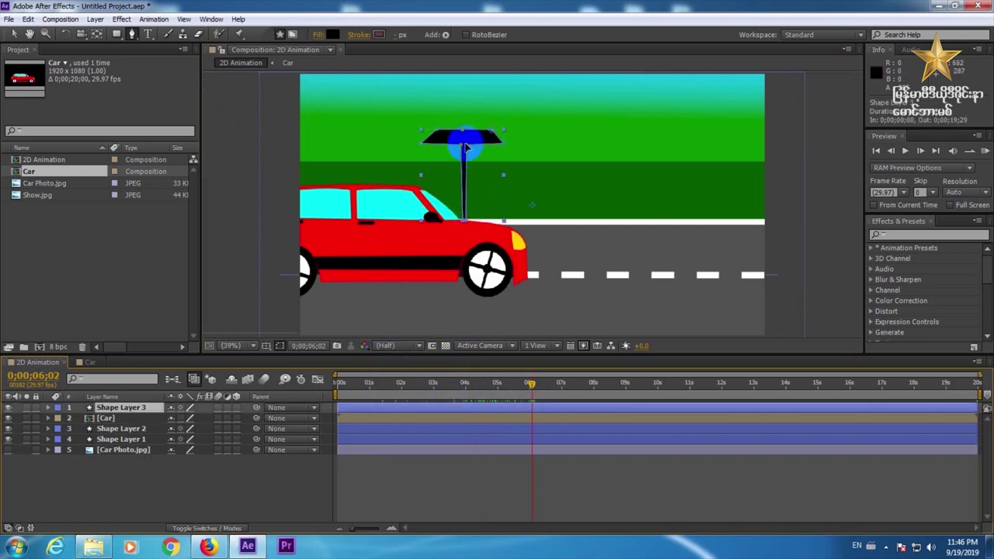
{"action": "left_click", "coordinate": [467, 148]}
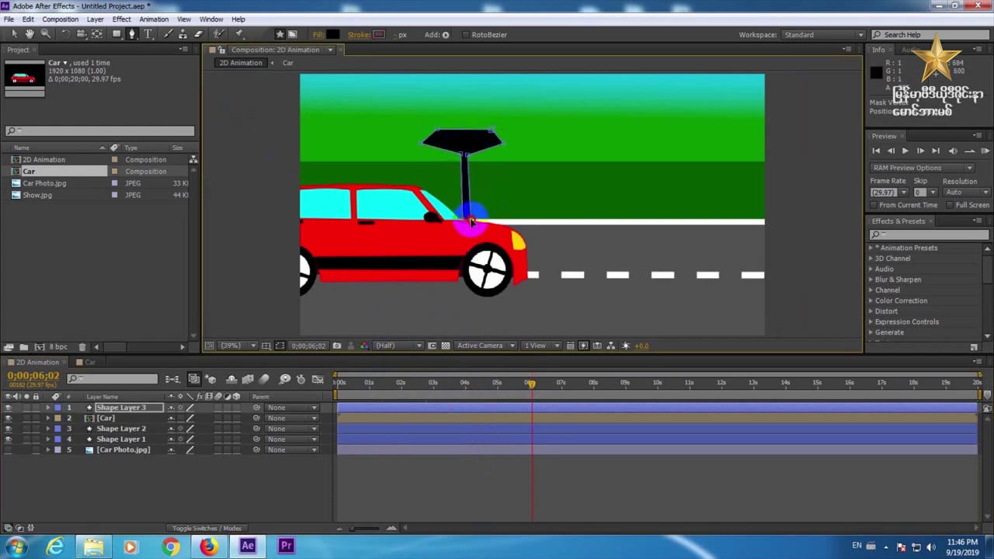
{"action": "left_click_drag", "start_coordinate": [470, 223], "coordinate": [467, 222]}
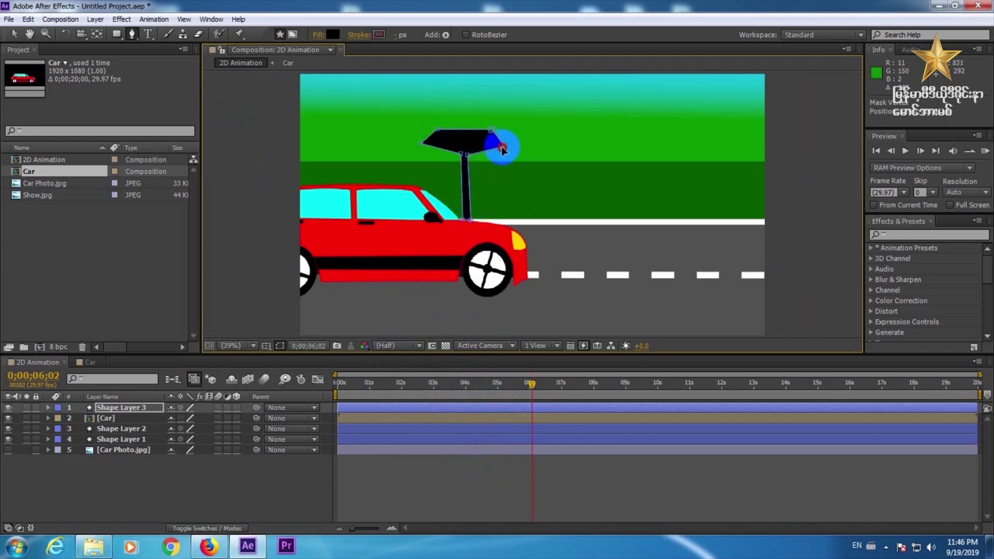
{"action": "left_click_drag", "start_coordinate": [503, 157], "coordinate": [426, 149]}
{"action": "left_click", "coordinate": [446, 139]}
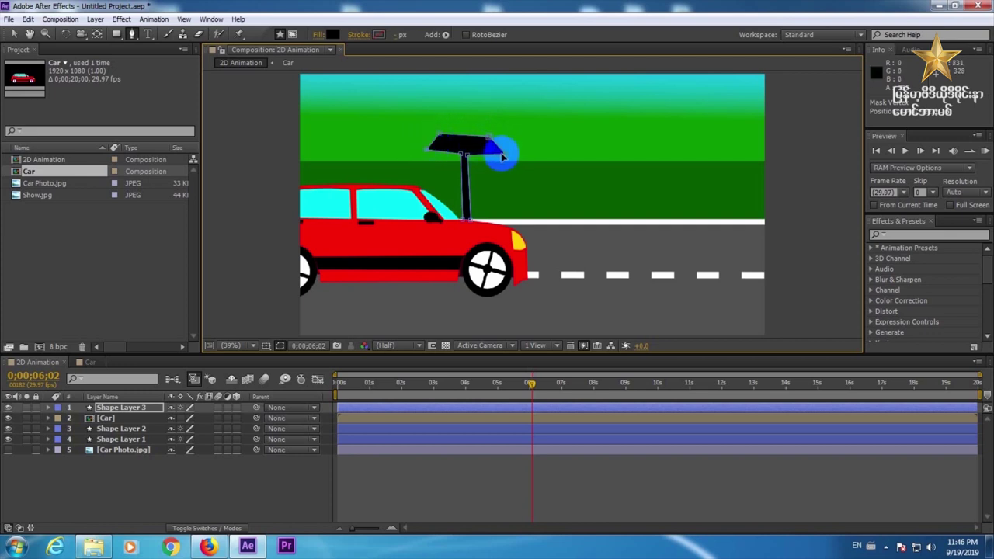
Step: Move the board's corner vertices outward to widen the trapezoid, and adjust the post's vertices so it stands straight
{"action": "left_click_drag", "start_coordinate": [506, 157], "coordinate": [506, 140]}
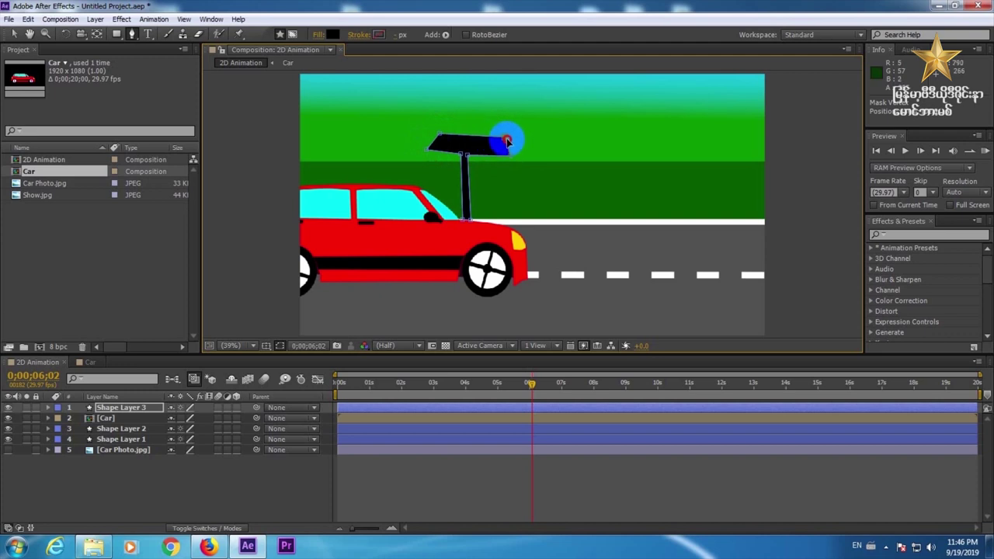
{"action": "left_click", "coordinate": [439, 135]}
{"action": "left_click_drag", "start_coordinate": [434, 137], "coordinate": [431, 154]}
{"action": "left_click_drag", "start_coordinate": [508, 156], "coordinate": [521, 155]}
{"action": "left_click_drag", "start_coordinate": [467, 210], "coordinate": [466, 221]}
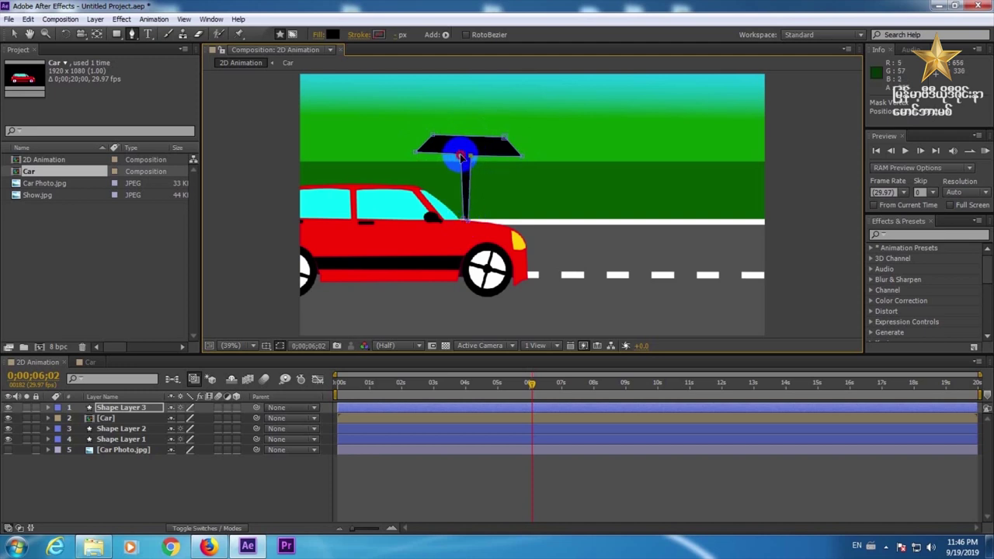
{"action": "left_click_drag", "start_coordinate": [462, 155], "coordinate": [464, 156]}
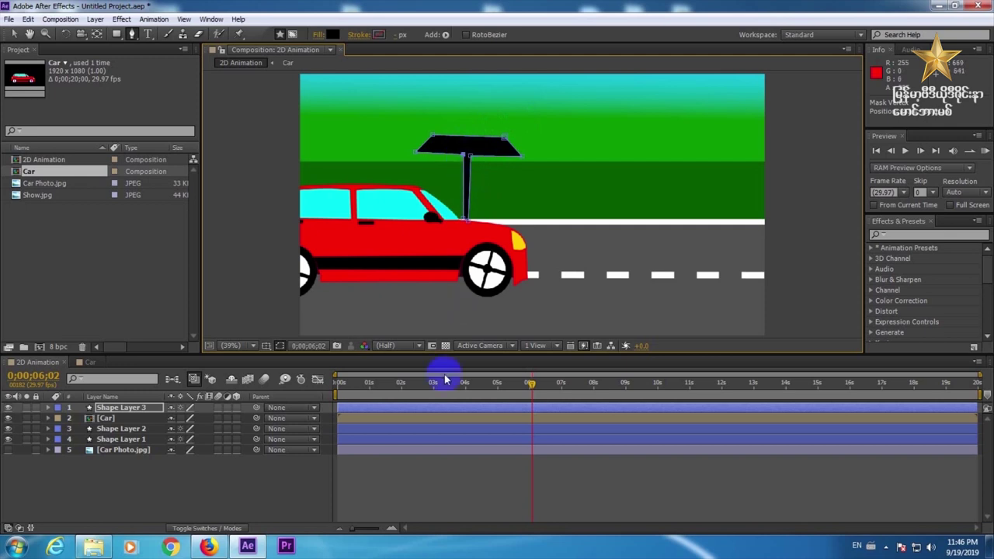
{"action": "left_click", "coordinate": [432, 485]}
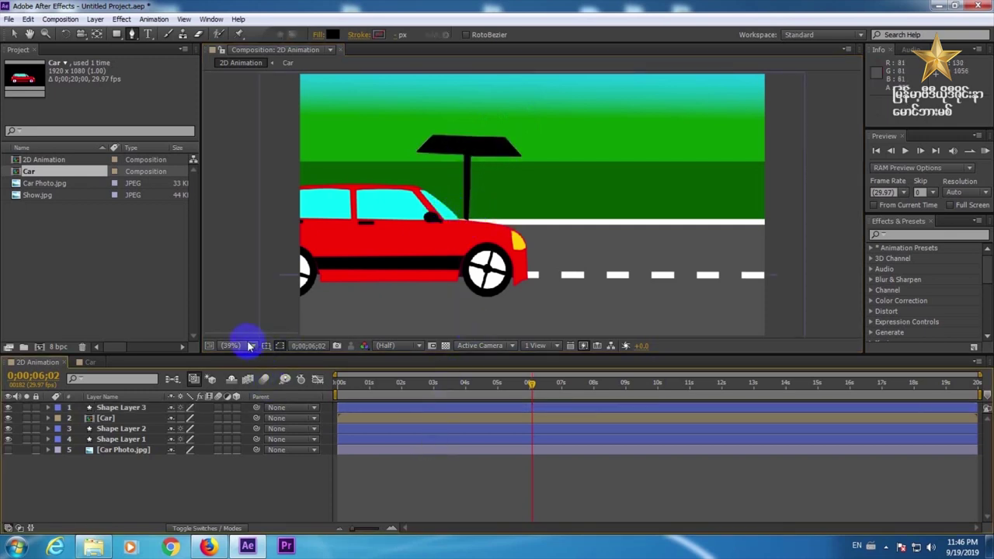
Step: Move Shape Layer 3 below the Car layer and check the overlap with the car at about 9 seconds
{"action": "mouse_move", "coordinate": [93, 409]}
{"action": "left_mouse_down"}
{"action": "mouse_move", "coordinate": [106, 407]}
{"action": "mouse_move", "coordinate": [106, 424]}
{"action": "left_mouse_up"}
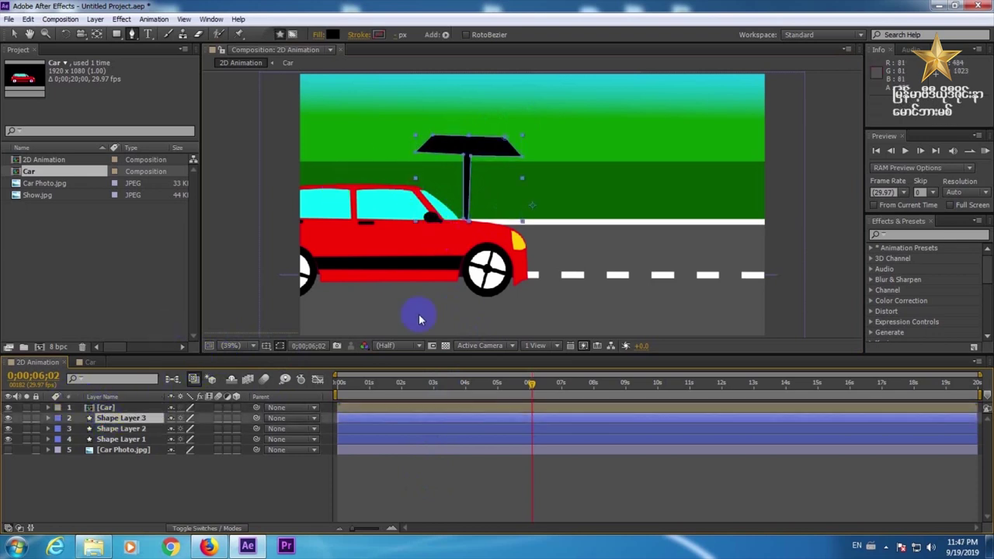
{"action": "left_click_drag", "start_coordinate": [441, 384], "coordinate": [628, 390]}
{"action": "left_click", "coordinate": [579, 481]}
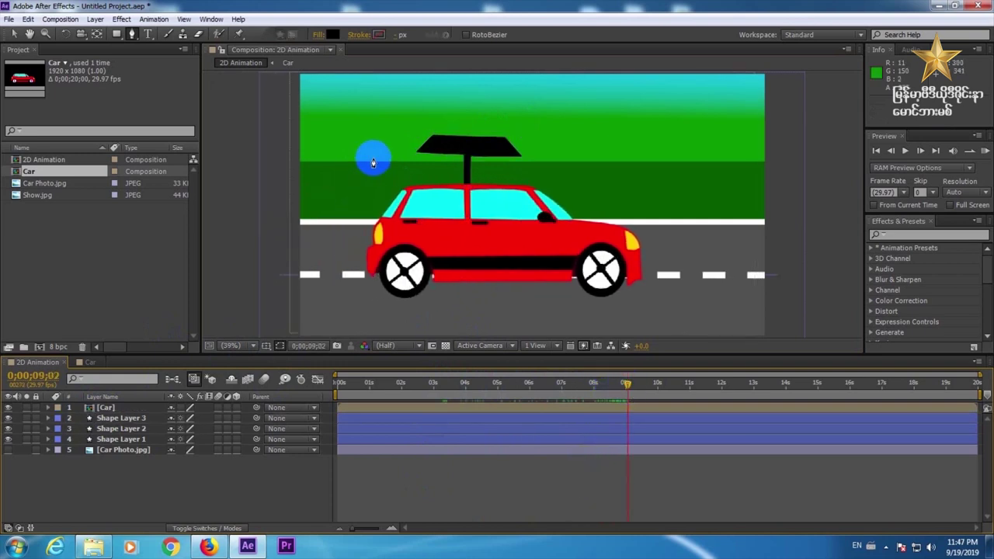
Step: Change the fill colour of the signpost on Shape Layer 3 to white (FFFFFF)
{"action": "left_click", "coordinate": [124, 419]}
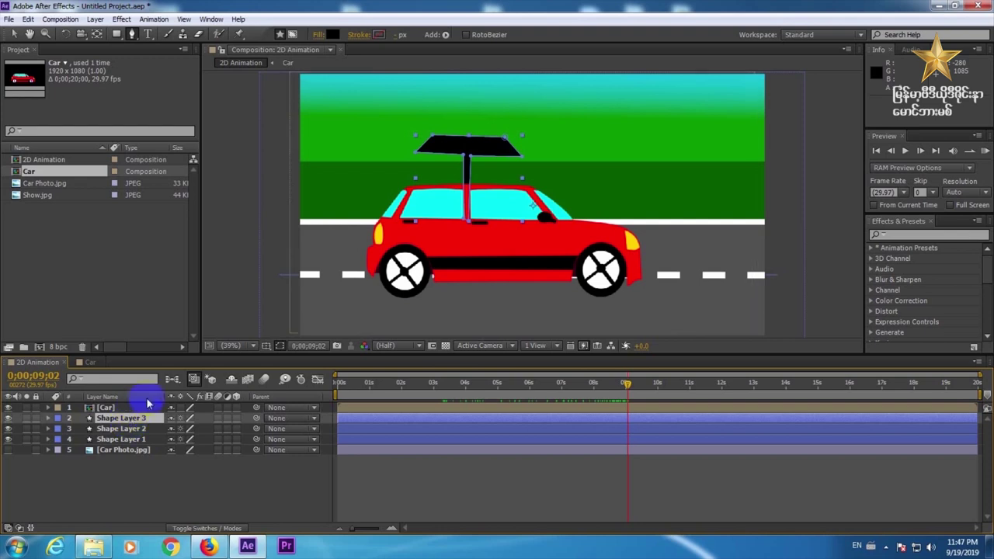
{"action": "left_click", "coordinate": [329, 34]}
{"action": "left_click_drag", "start_coordinate": [823, 351], "coordinate": [880, 297]}
{"action": "left_click", "coordinate": [877, 390]}
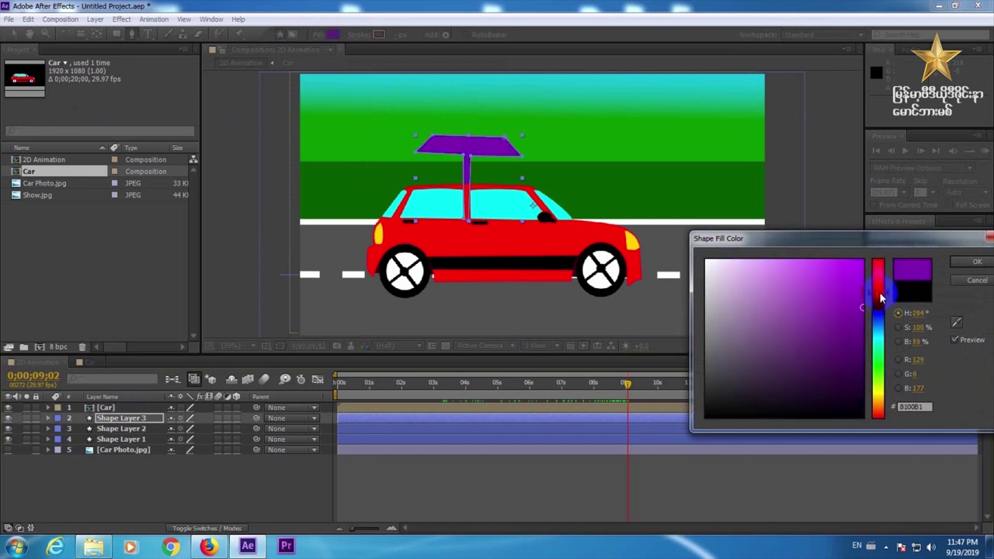
{"action": "left_click", "coordinate": [878, 352]}
{"action": "left_click_drag", "start_coordinate": [878, 354], "coordinate": [876, 395]}
{"action": "mouse_move", "coordinate": [854, 326]}
{"action": "left_mouse_down"}
{"action": "mouse_move", "coordinate": [866, 268]}
{"action": "mouse_move", "coordinate": [862, 282]}
{"action": "left_mouse_up"}
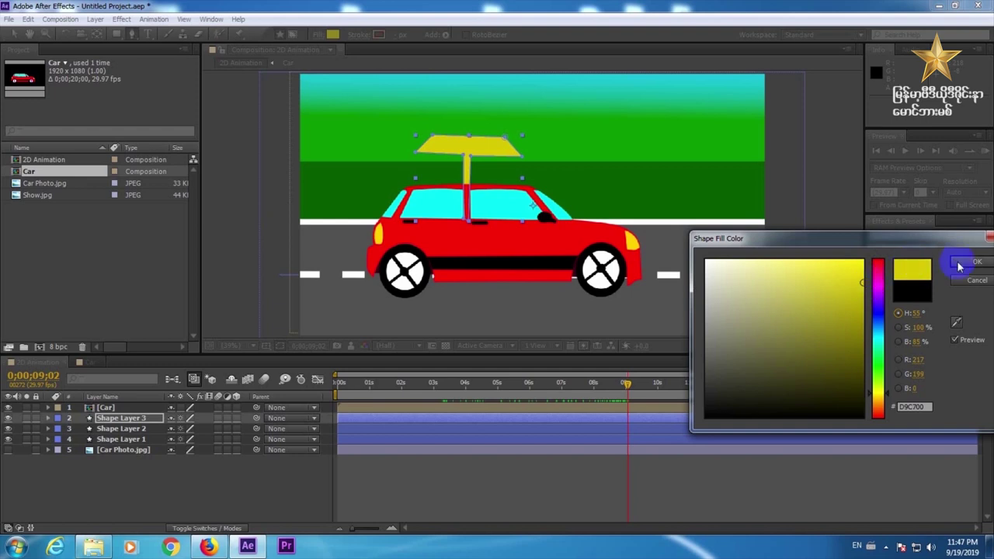
{"action": "left_click_drag", "start_coordinate": [832, 284], "coordinate": [463, 199]}
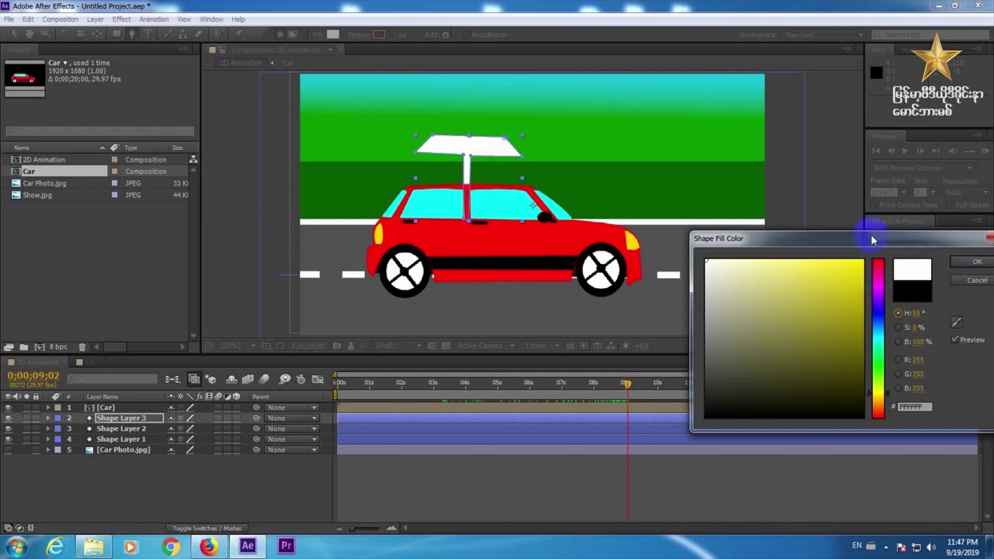
{"action": "left_click", "coordinate": [976, 263]}
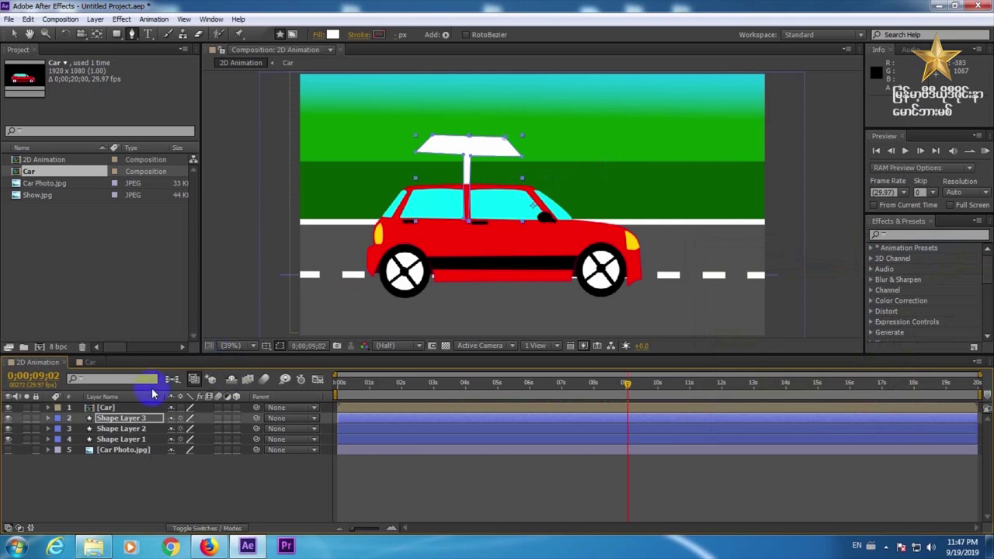
Step: Pre-compose Shape Layer 3 with the default composition name
{"action": "left_click", "coordinate": [142, 419]}
{"action": "key", "text": "Return"}
{"action": "right_click", "coordinate": [143, 424]}
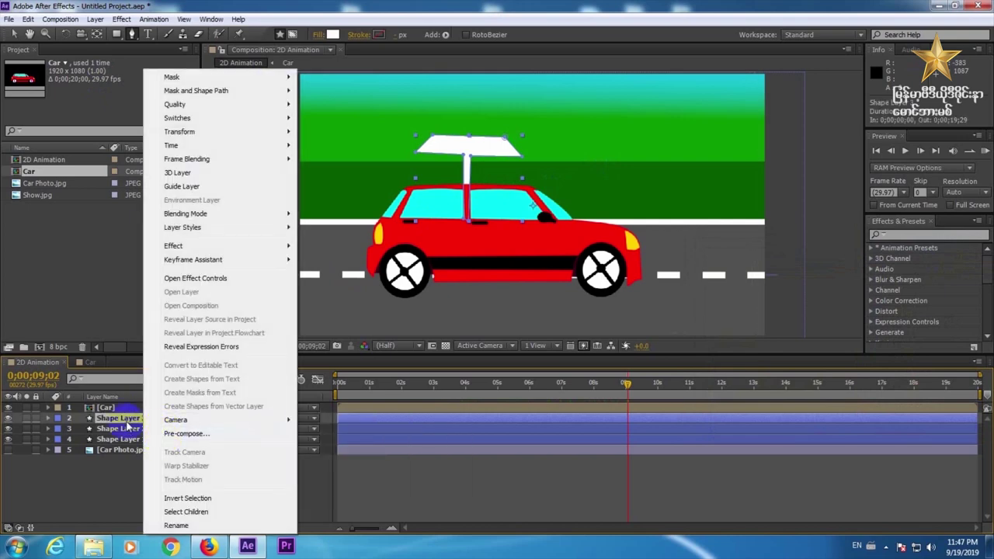
{"action": "right_click", "coordinate": [126, 427]}
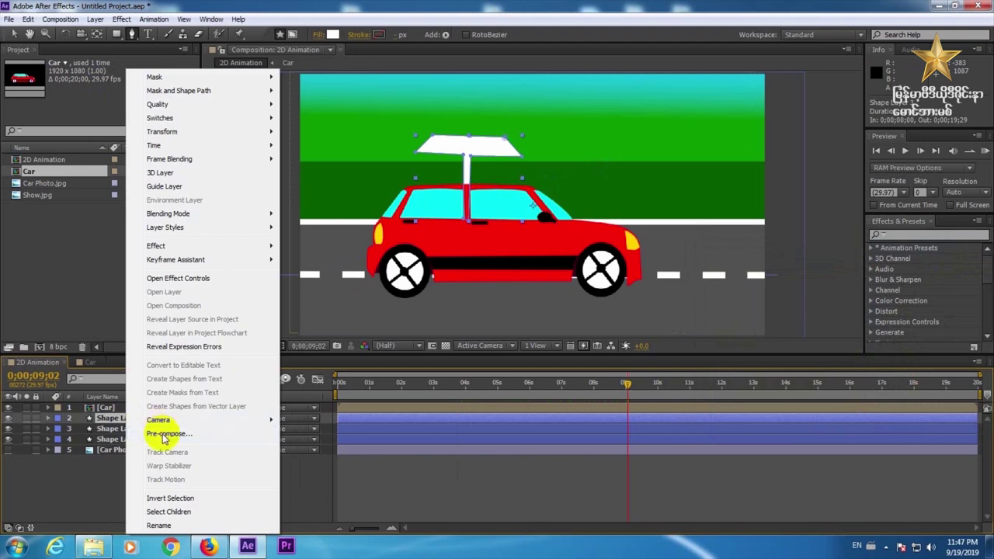
{"action": "left_click", "coordinate": [164, 434]}
{"action": "left_click", "coordinate": [527, 335]}
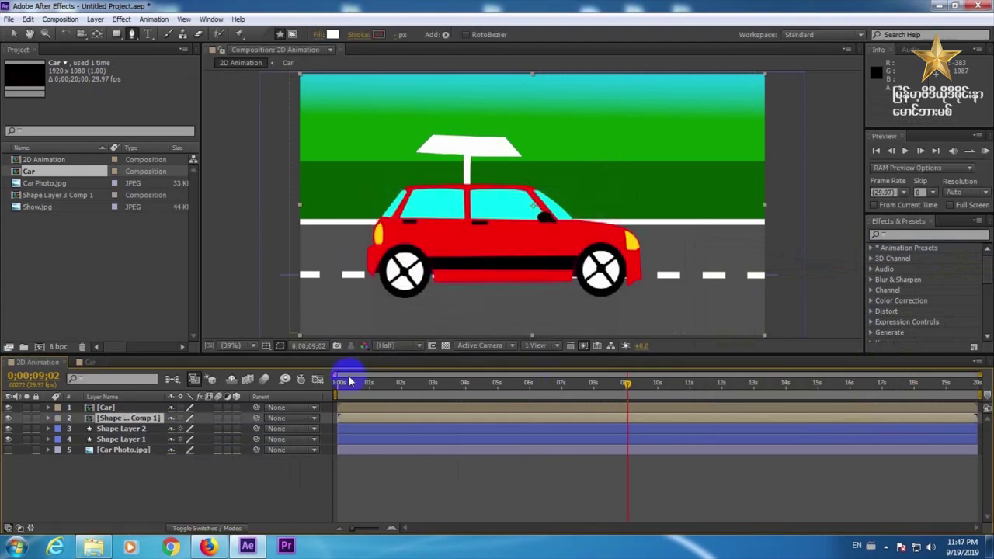
Step: Inside the signpost's pre-composition, add the black 36 px text "ဘားမစ် နည်းပညာ" on the board in the W56Art House font
{"action": "double_click", "coordinate": [358, 419]}
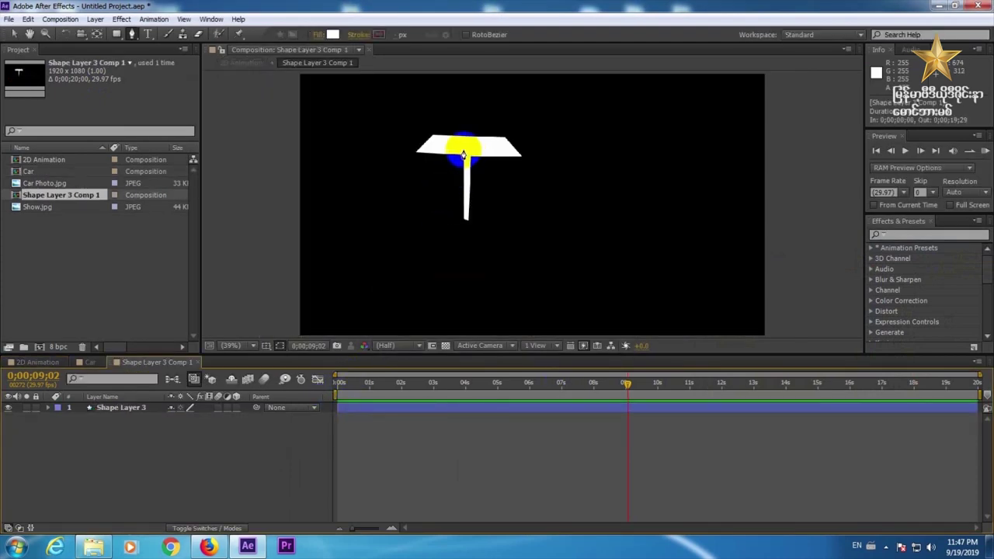
{"action": "left_click", "coordinate": [230, 346]}
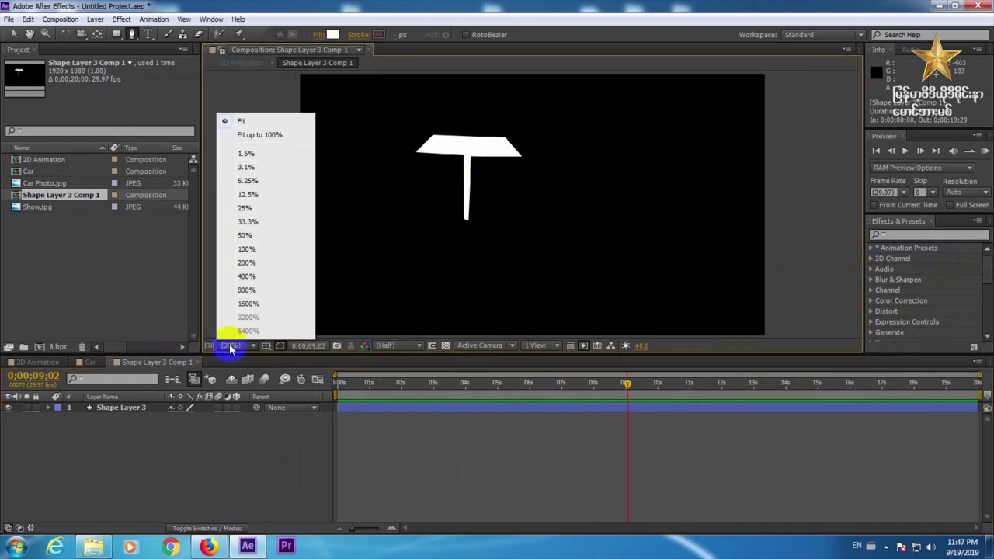
{"action": "left_click", "coordinate": [250, 251]}
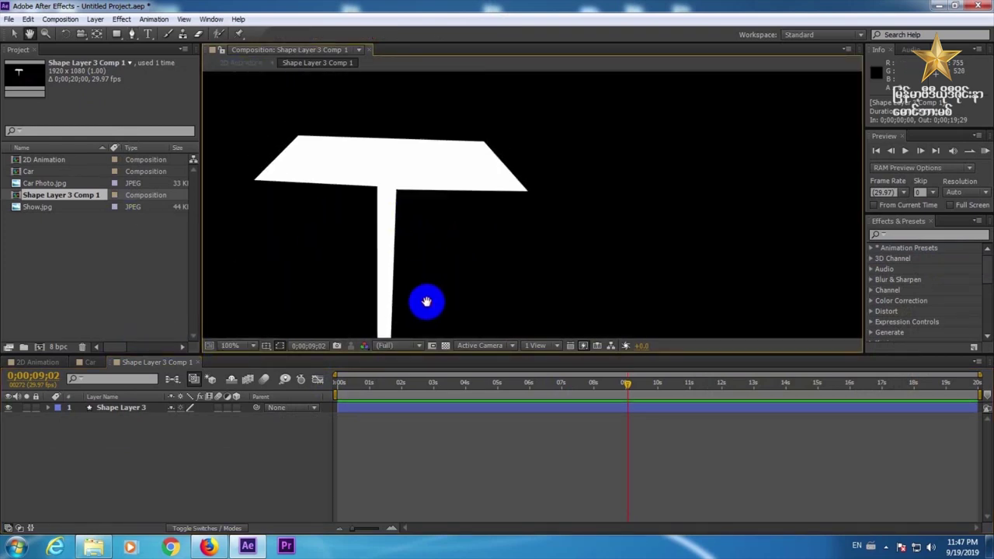
{"action": "left_click", "coordinate": [147, 35]}
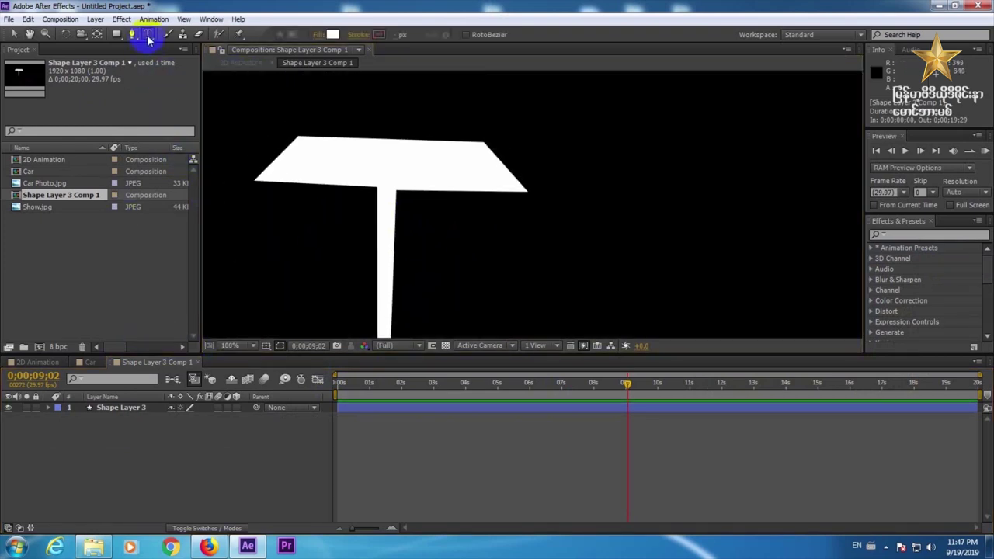
{"action": "left_click", "coordinate": [307, 155]}
{"action": "type", "text": "b"}
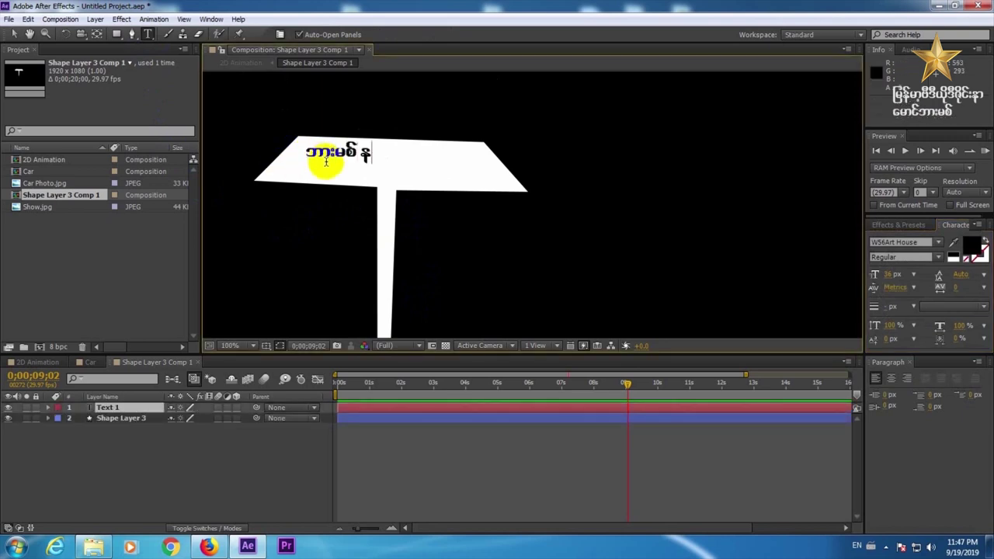
{"action": "left_click", "coordinate": [326, 161]}
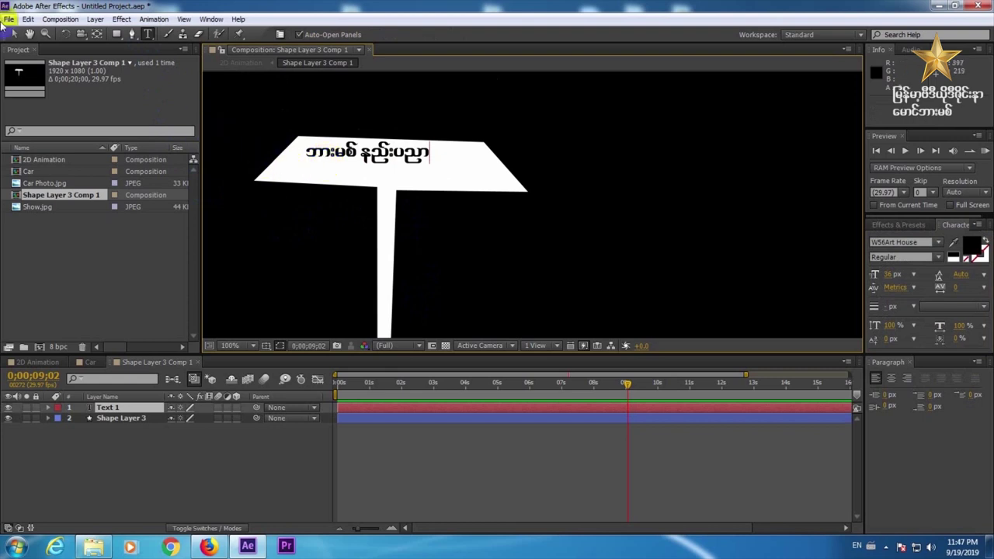
Step: Enlarge the sign text, rotate it about 2.8° to match the board's slant, and centre it on the board
{"action": "left_click", "coordinate": [13, 34]}
{"action": "left_click_drag", "start_coordinate": [412, 164], "coordinate": [450, 151]}
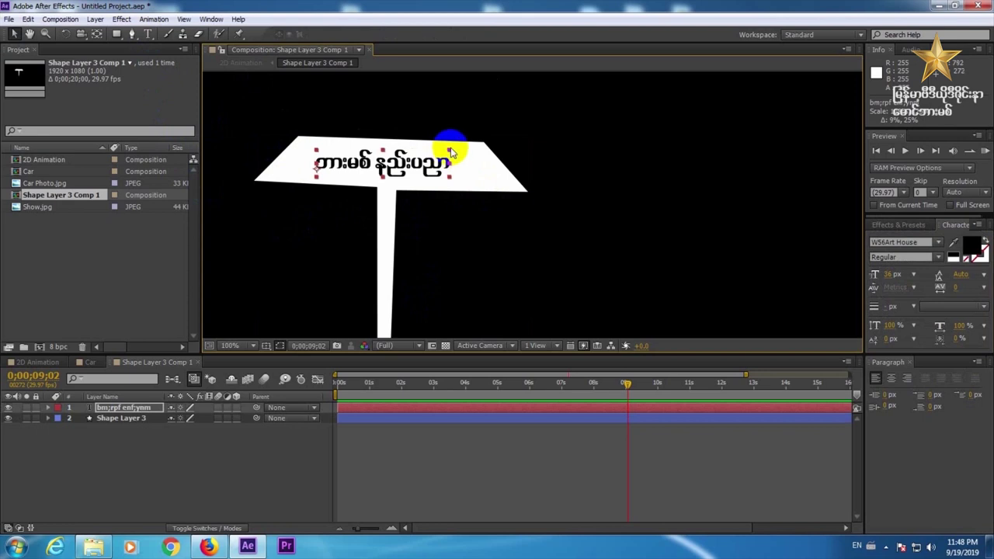
{"action": "left_click", "coordinate": [66, 34]}
{"action": "left_click_drag", "start_coordinate": [444, 130], "coordinate": [452, 152]}
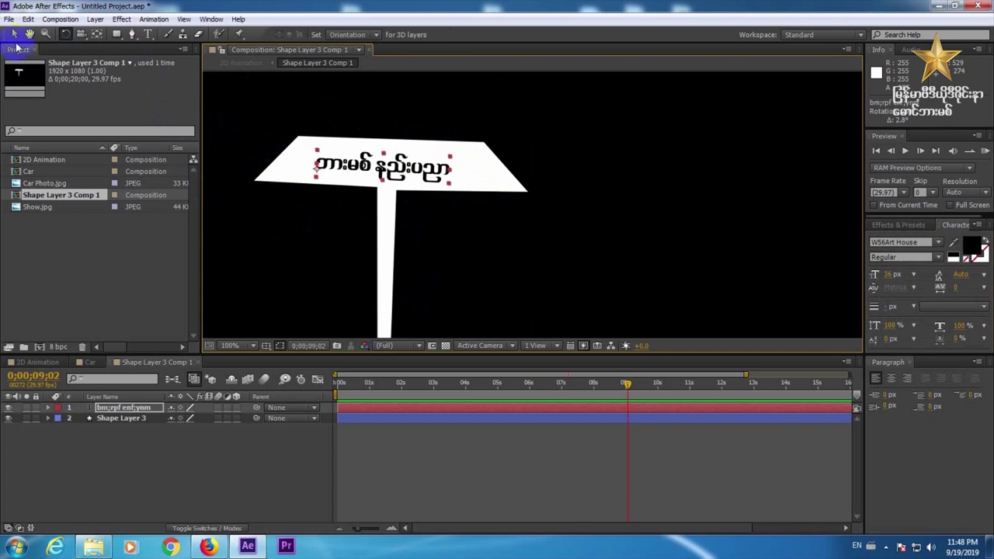
{"action": "left_click", "coordinate": [14, 34]}
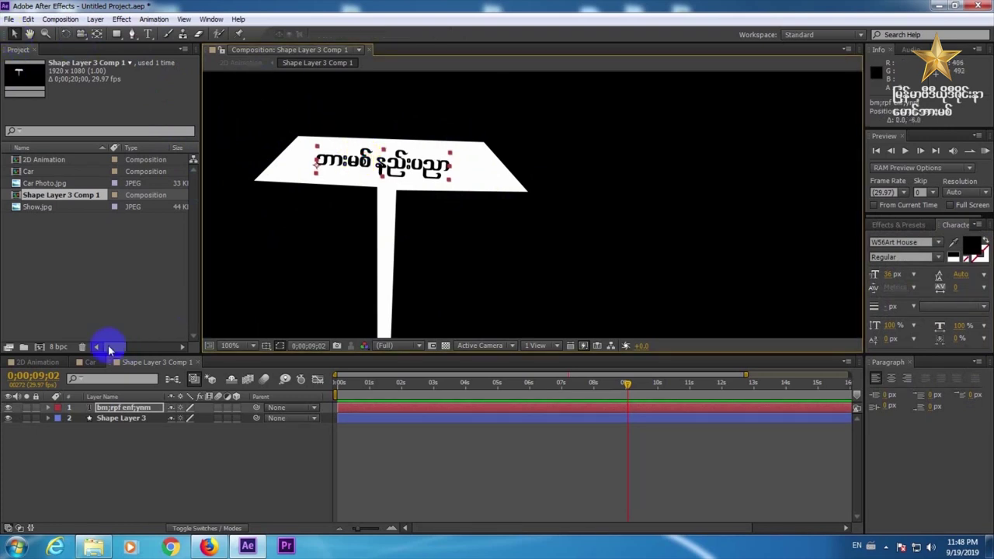
Step: Duplicate the signpost pre-composition layer in the 2D Animation composition, with the current time at 0 seconds
{"action": "left_click", "coordinate": [39, 362]}
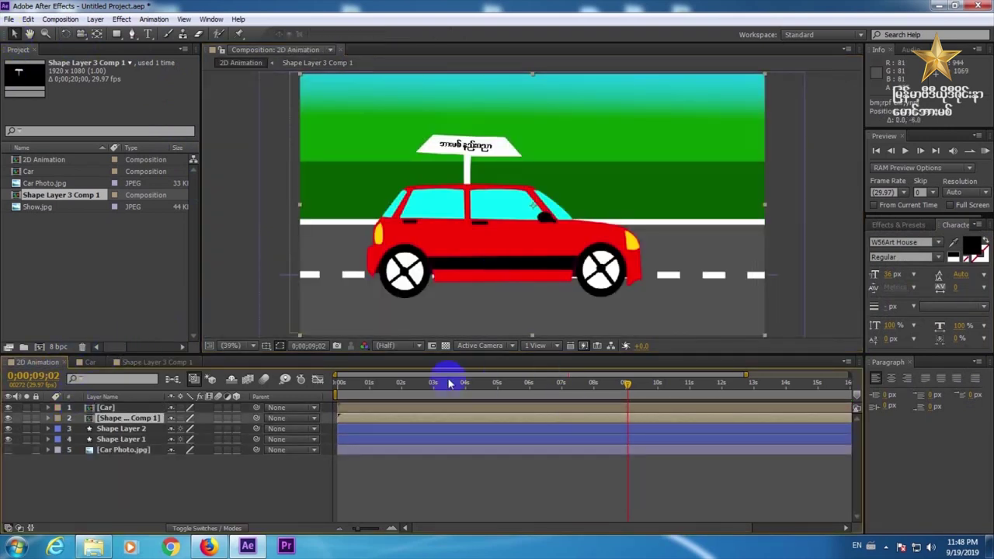
{"action": "left_click_drag", "start_coordinate": [356, 388], "coordinate": [320, 390]}
{"action": "left_click_drag", "start_coordinate": [408, 392], "coordinate": [278, 391]}
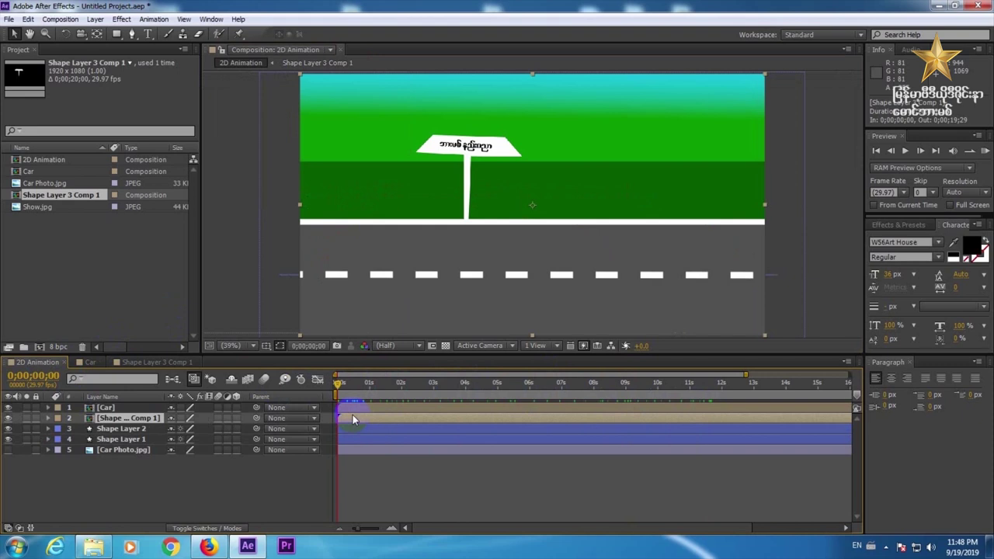
{"action": "key", "text": "ctrl+d"}
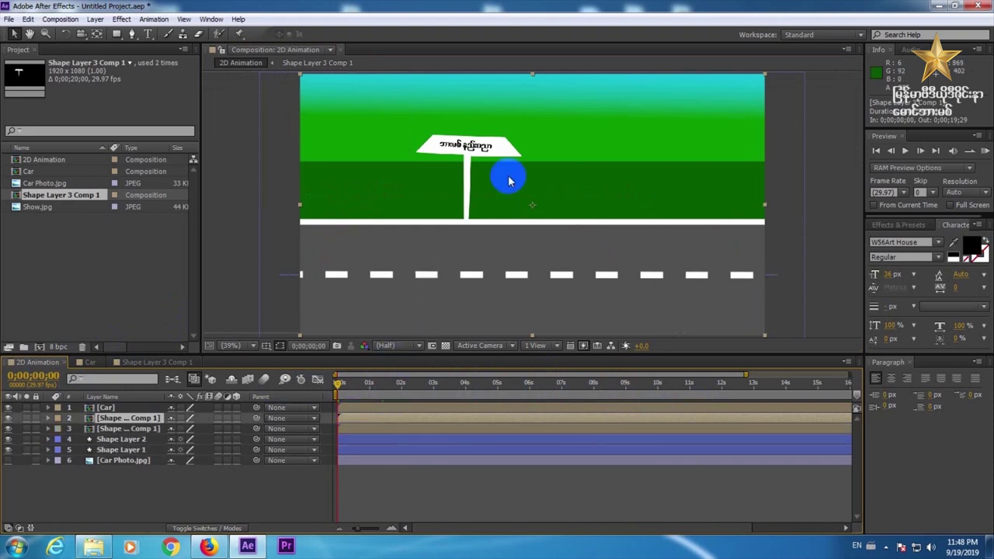
Step: Add two more signpost copies and space the duplicates to the right of the first, at X about 1753, 2409 and 3385
{"action": "left_click_drag", "start_coordinate": [452, 165], "coordinate": [801, 157]}
{"action": "key", "text": "ctrl+d"}
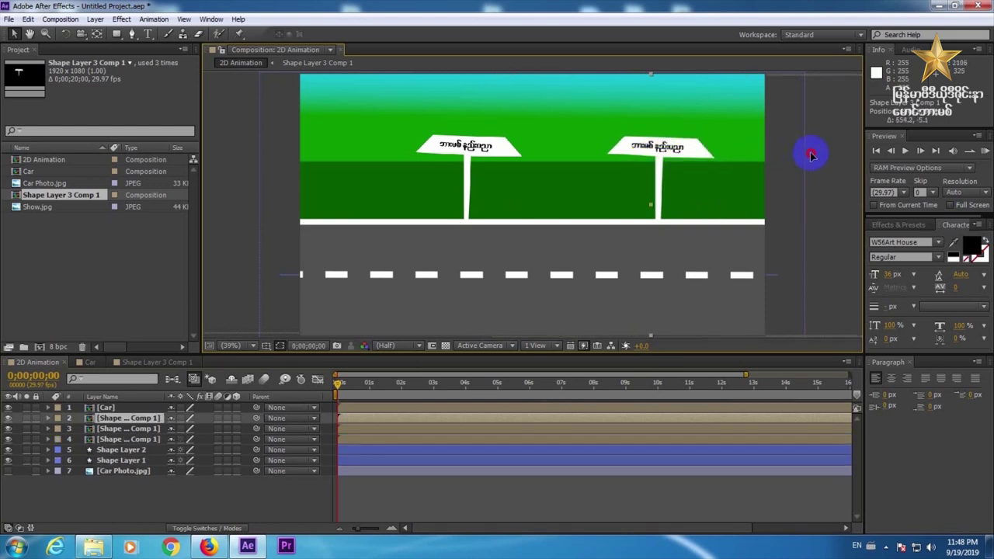
{"action": "left_click", "coordinate": [229, 345]}
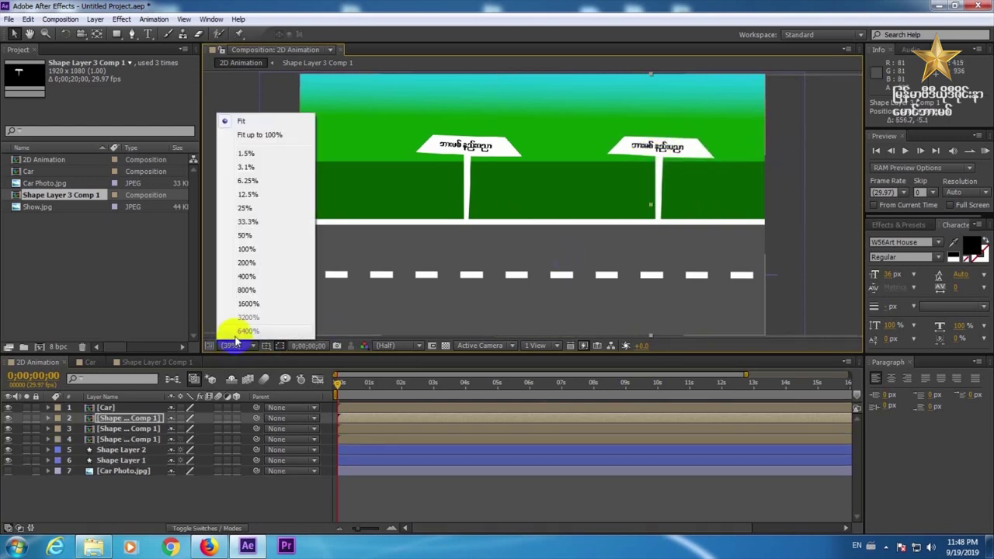
{"action": "left_click", "coordinate": [248, 194]}
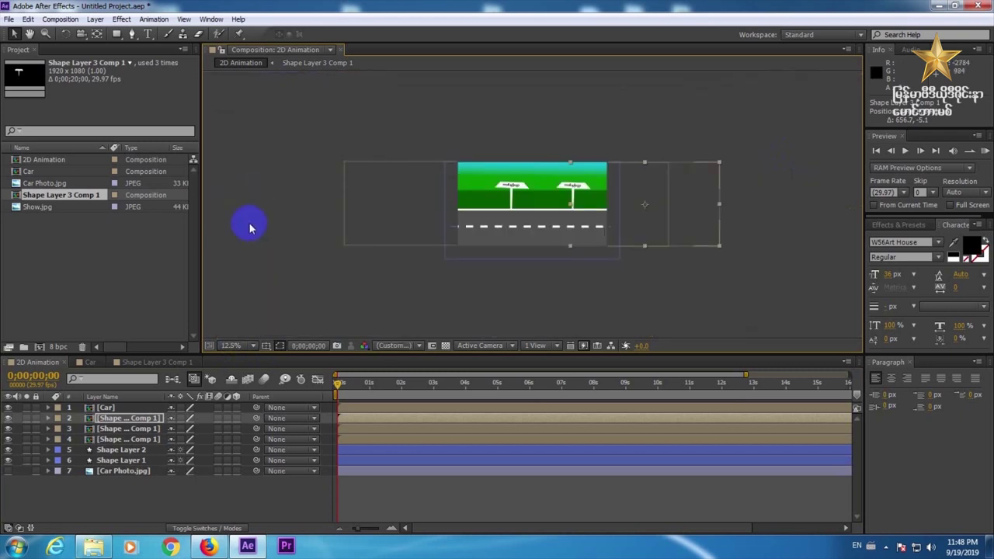
{"action": "left_click", "coordinate": [228, 418]}
{"action": "left_click", "coordinate": [147, 420]}
{"action": "key", "text": "ctrl+d"}
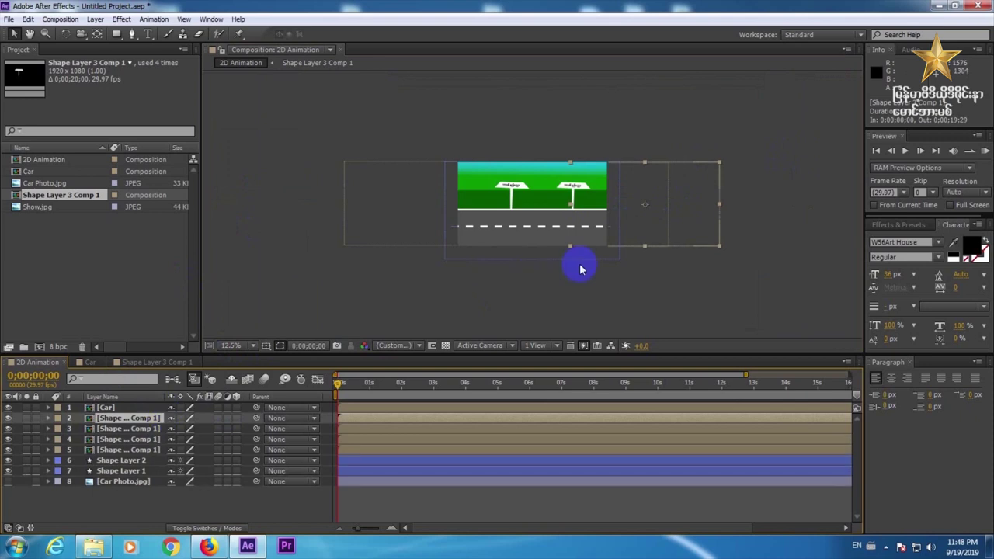
{"action": "left_click_drag", "start_coordinate": [683, 198], "coordinate": [759, 195]}
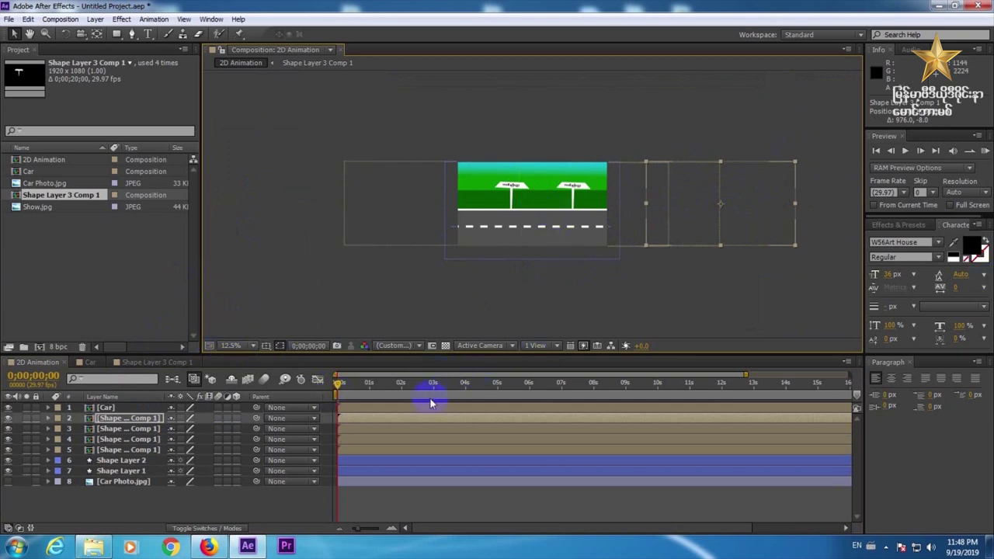
Step: Keyframe the Position of all four signpost layers at 0 seconds, and at 0;00;19;29 shift them about 1496 px left and 24 px down
{"action": "left_click", "coordinate": [112, 450]}
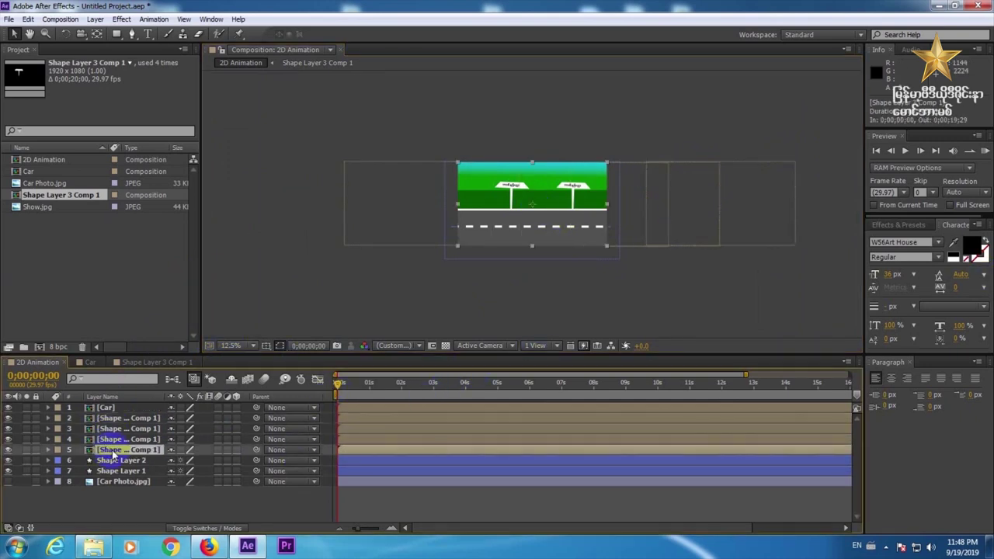
{"action": "left_click", "coordinate": [120, 420], "text": "shift"}
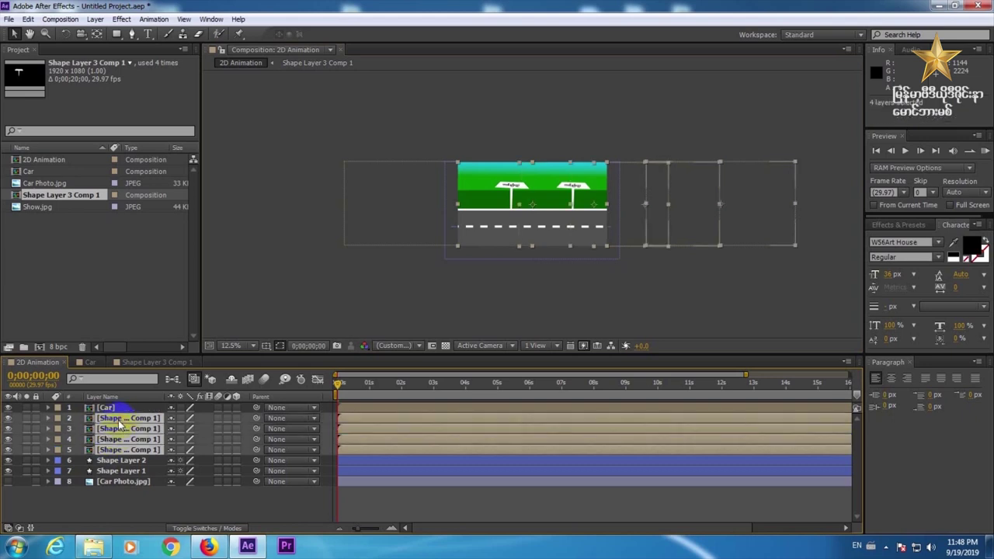
{"action": "key", "text": "p"}
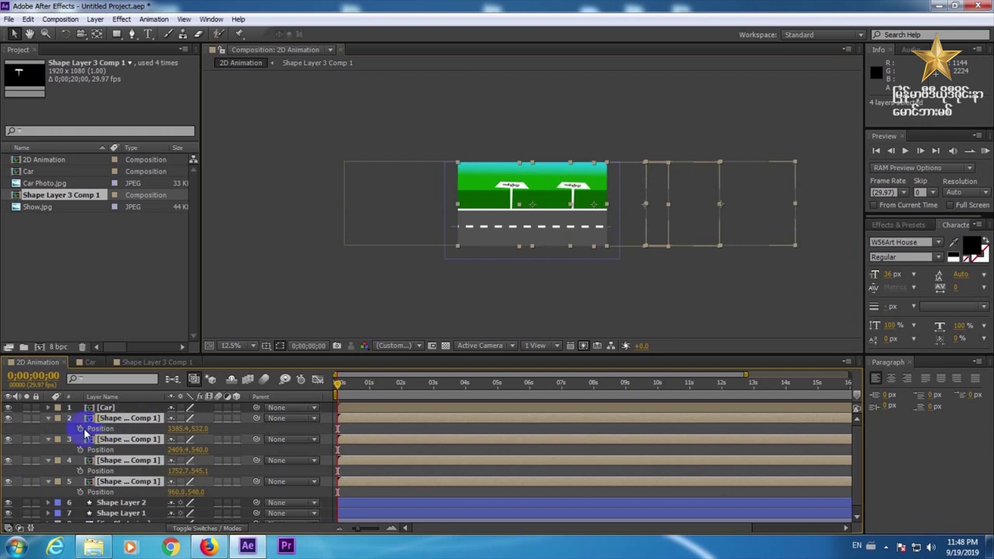
{"action": "left_click", "coordinate": [83, 429]}
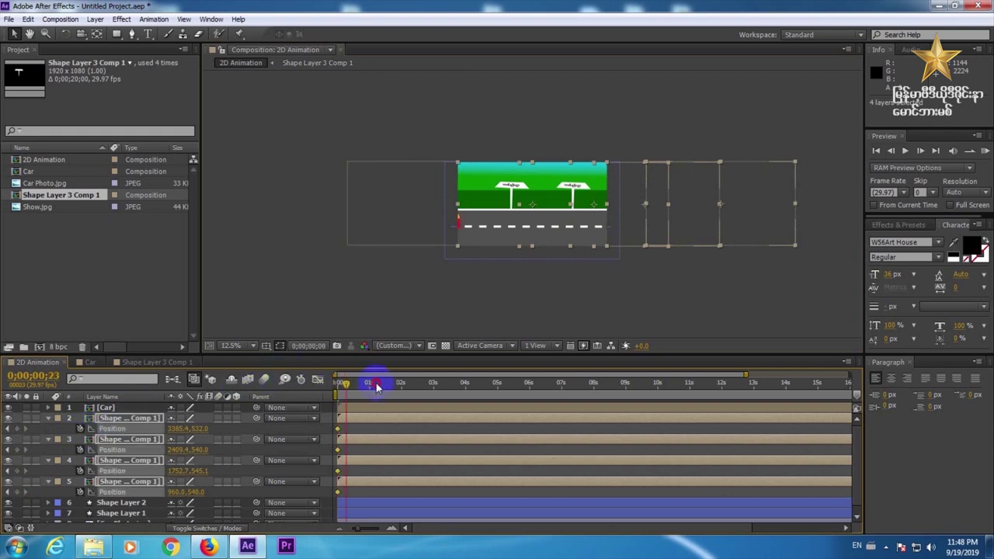
{"action": "left_click_drag", "start_coordinate": [338, 385], "coordinate": [883, 380]}
{"action": "left_click_drag", "start_coordinate": [685, 201], "coordinate": [569, 201]}
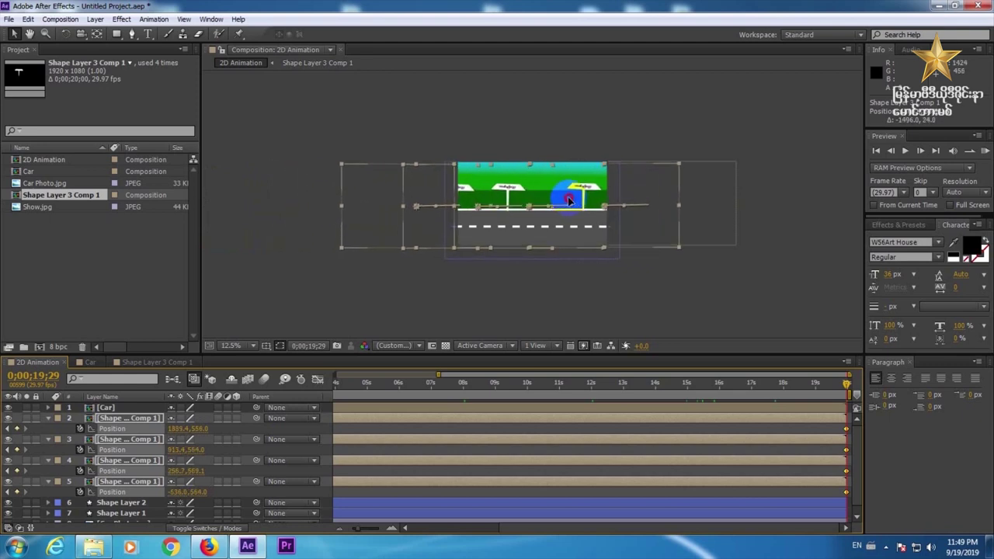
Step: Preview the signpost animation from 0 seconds with the whole composition fitted in the viewer
{"action": "left_click_drag", "start_coordinate": [459, 379], "coordinate": [313, 390]}
{"action": "left_click", "coordinate": [231, 346]}
{"action": "left_click", "coordinate": [242, 122]}
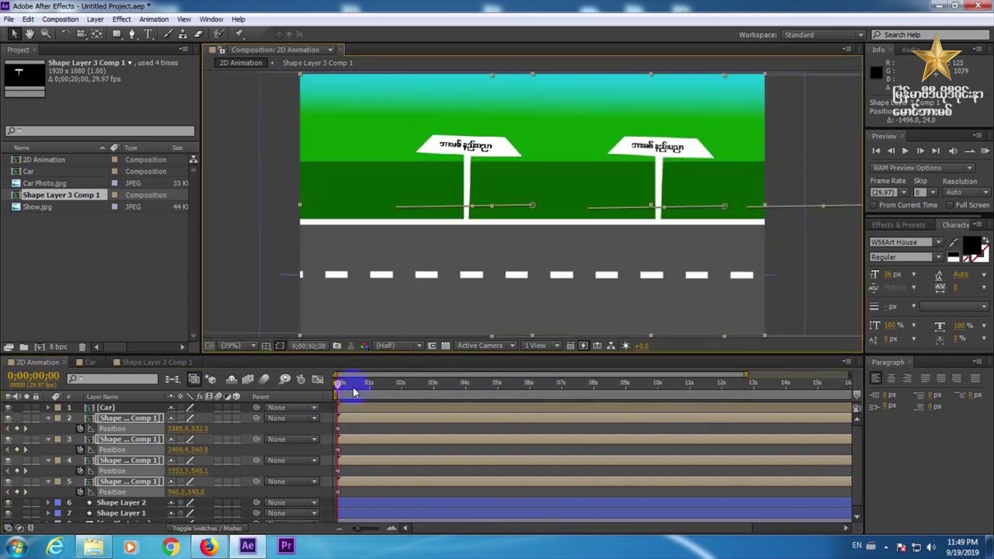
{"action": "left_click", "coordinate": [985, 151]}
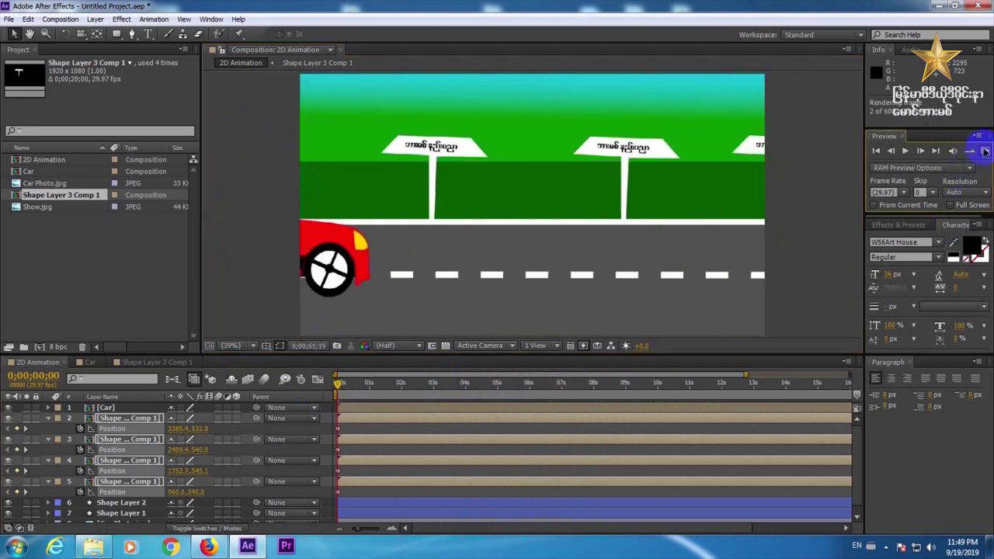